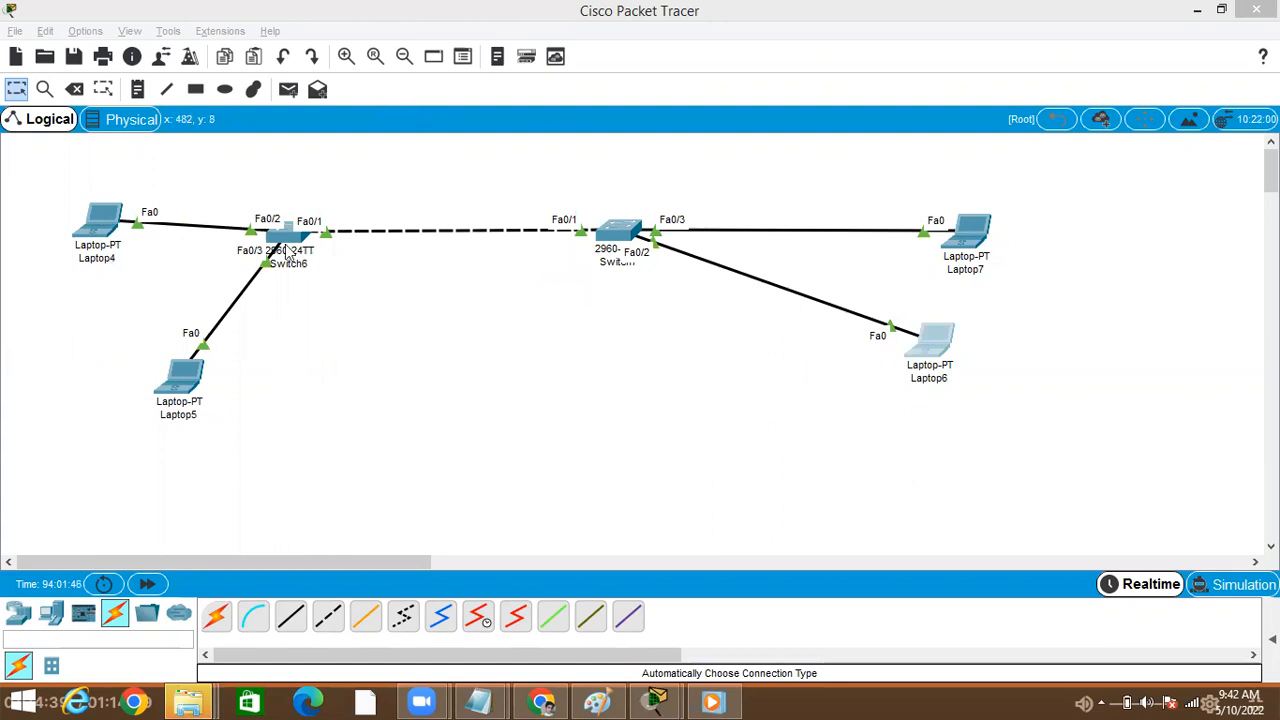
- Spread out the topology by repositioning Switch6, Laptop4, Laptop5 and Laptop7 on the workspace
drag(288, 250, 325, 243)
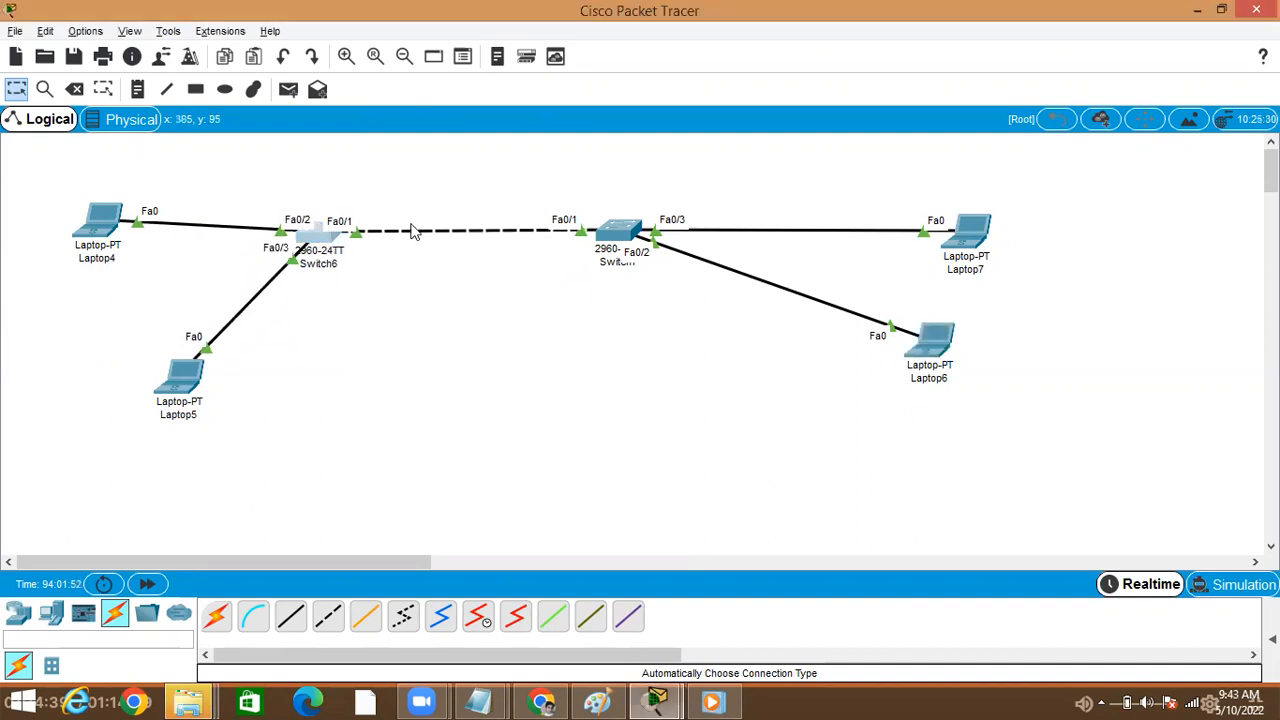
drag(112, 242, 101, 237)
drag(192, 392, 138, 384)
drag(986, 234, 988, 228)
click(908, 429)
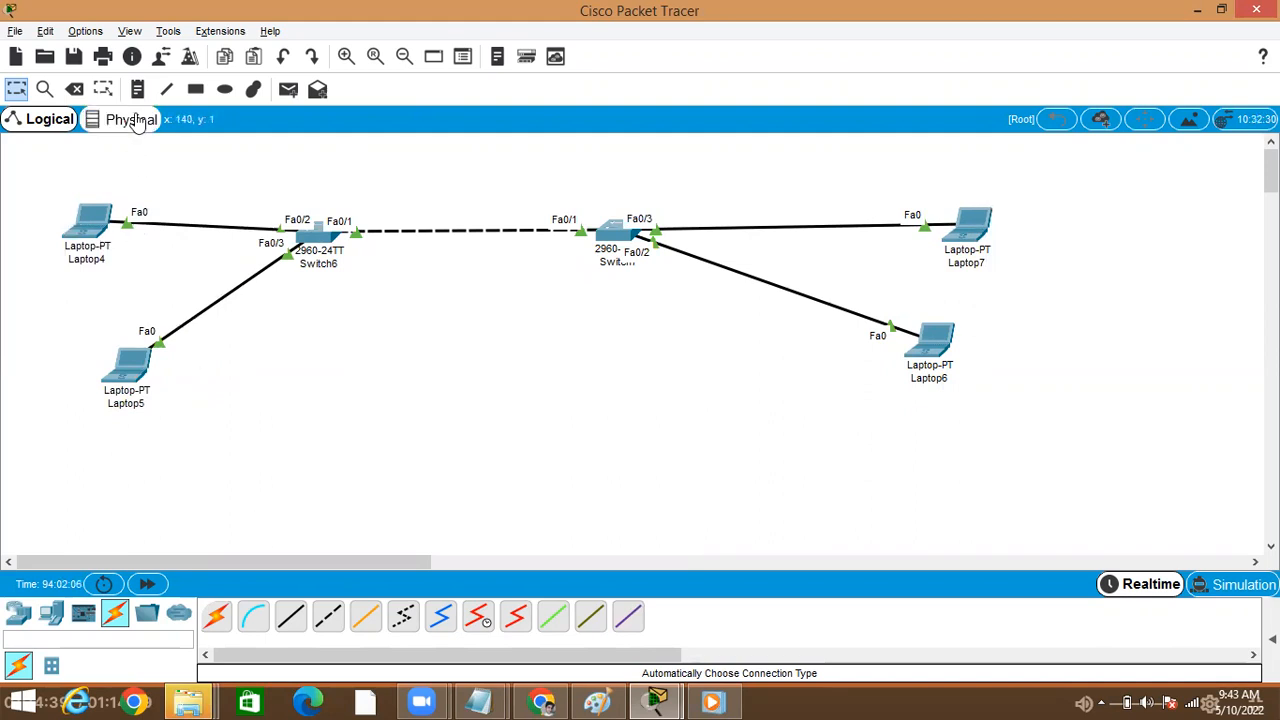
- Assign the static IP address 10.1.1.1 to Laptop4's FastEthernet0 interface
click(100, 228)
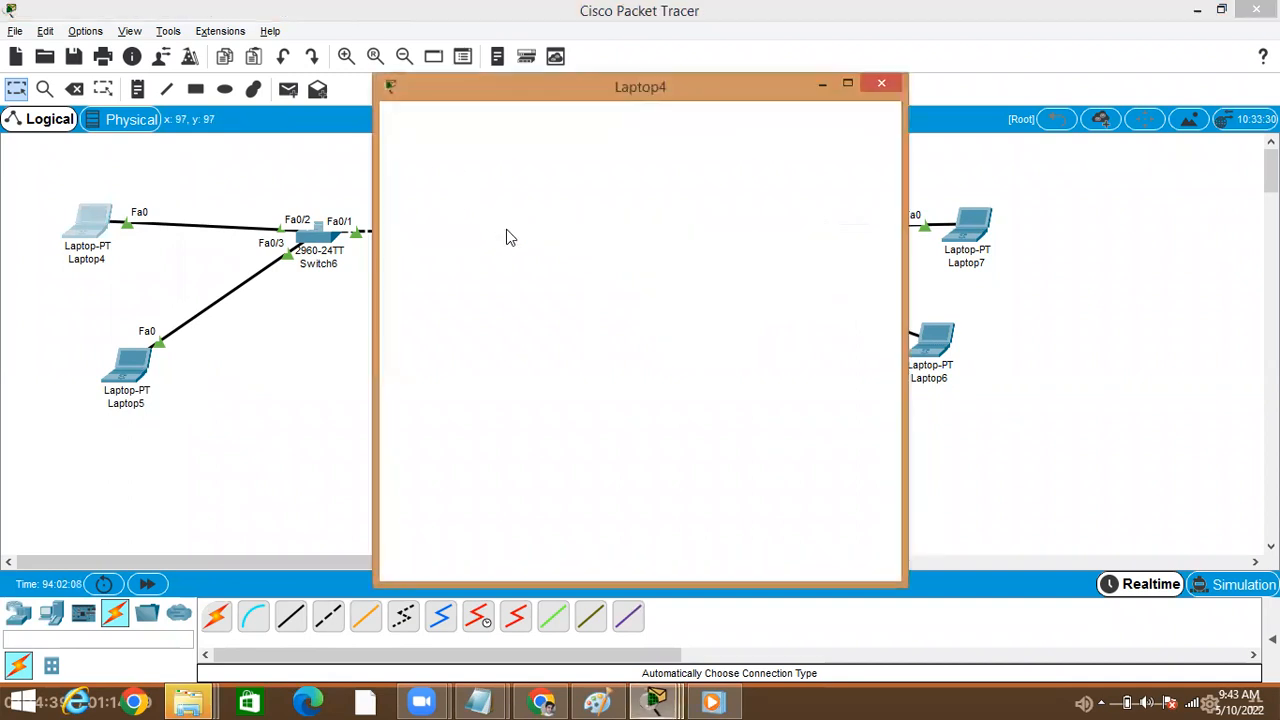
click(479, 124)
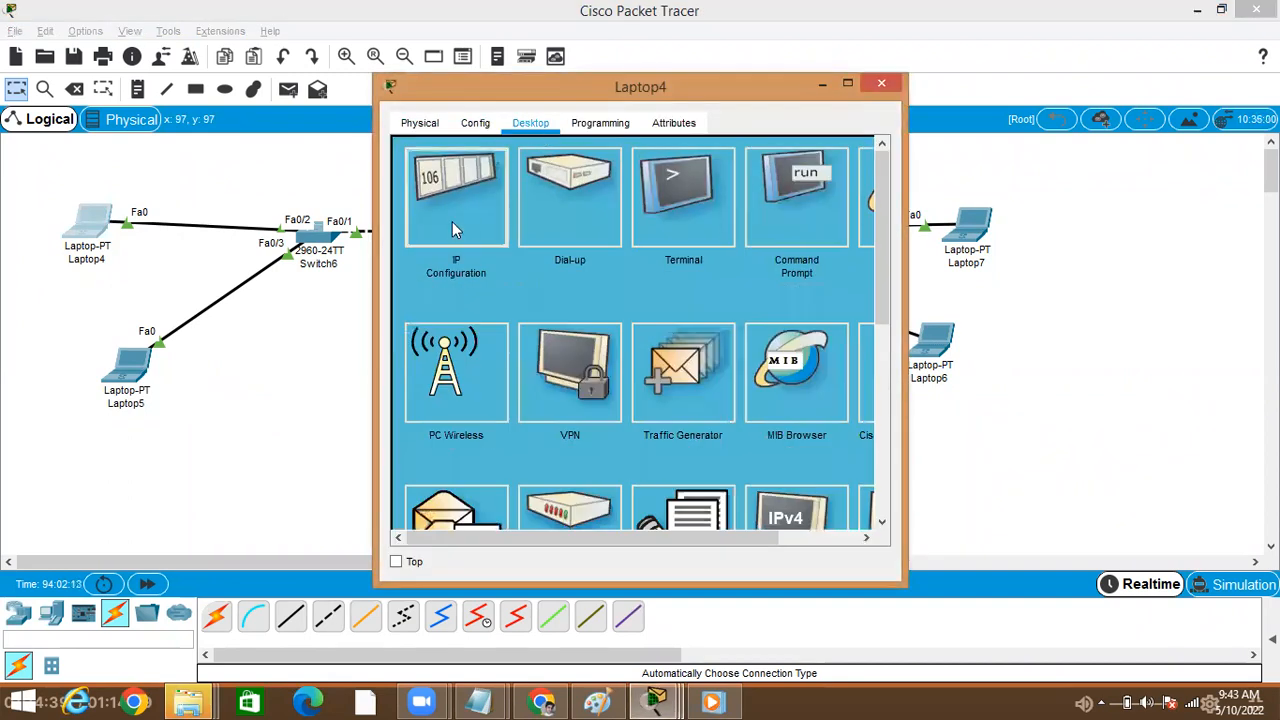
click(452, 221)
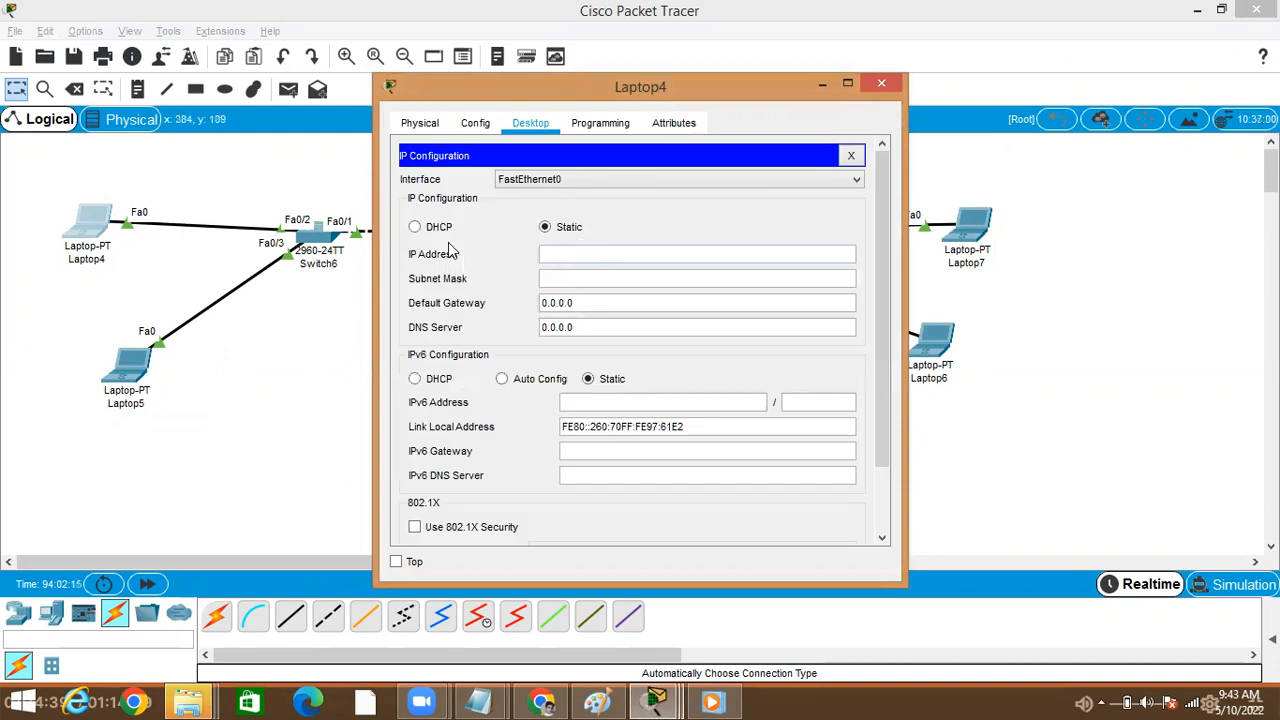
text(10.1.1.1)
- Set Laptop4's subnet mask to 255.255.255.0 and close its configuration window
click(588, 279)
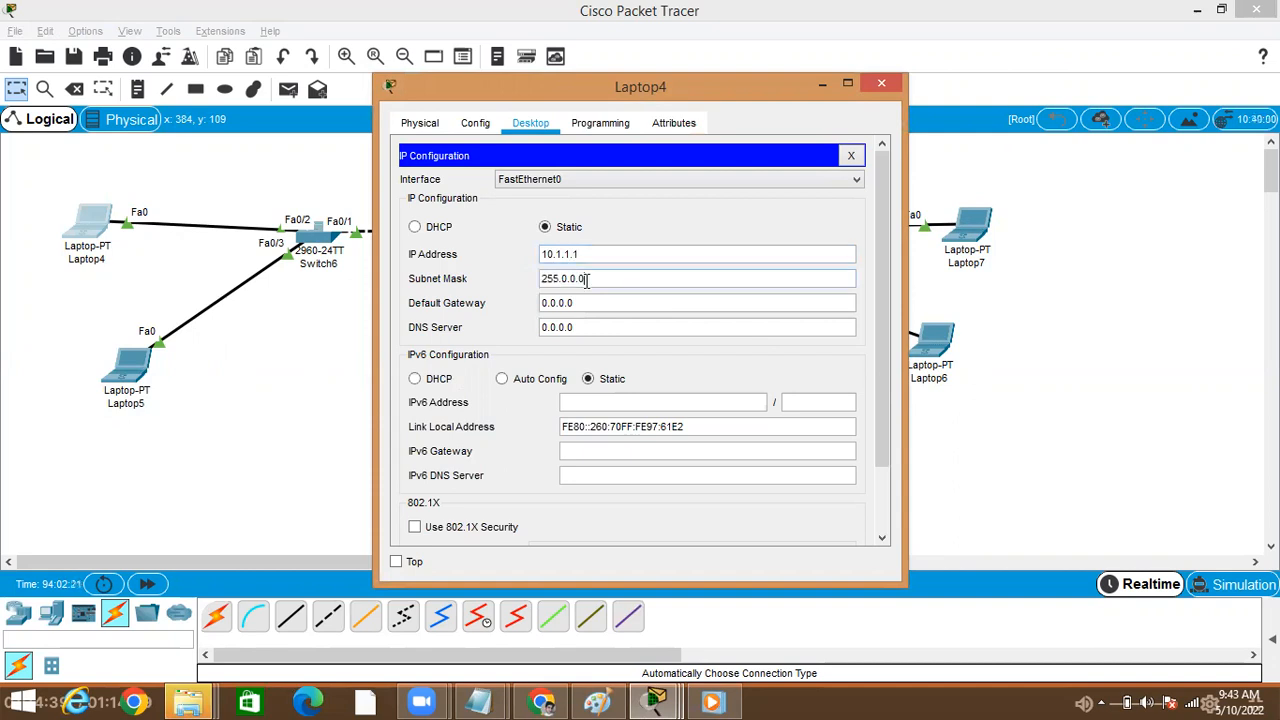
key(BackSpace)
key(BackSpace)
key(BackSpace)
key(BackSpace)
key(BackSpace)
key(BackSpace)
key(BackSpace)
key(BackSpace)
key(BackSpace)
text(255.255.255.)
click(851, 155)
click(883, 88)
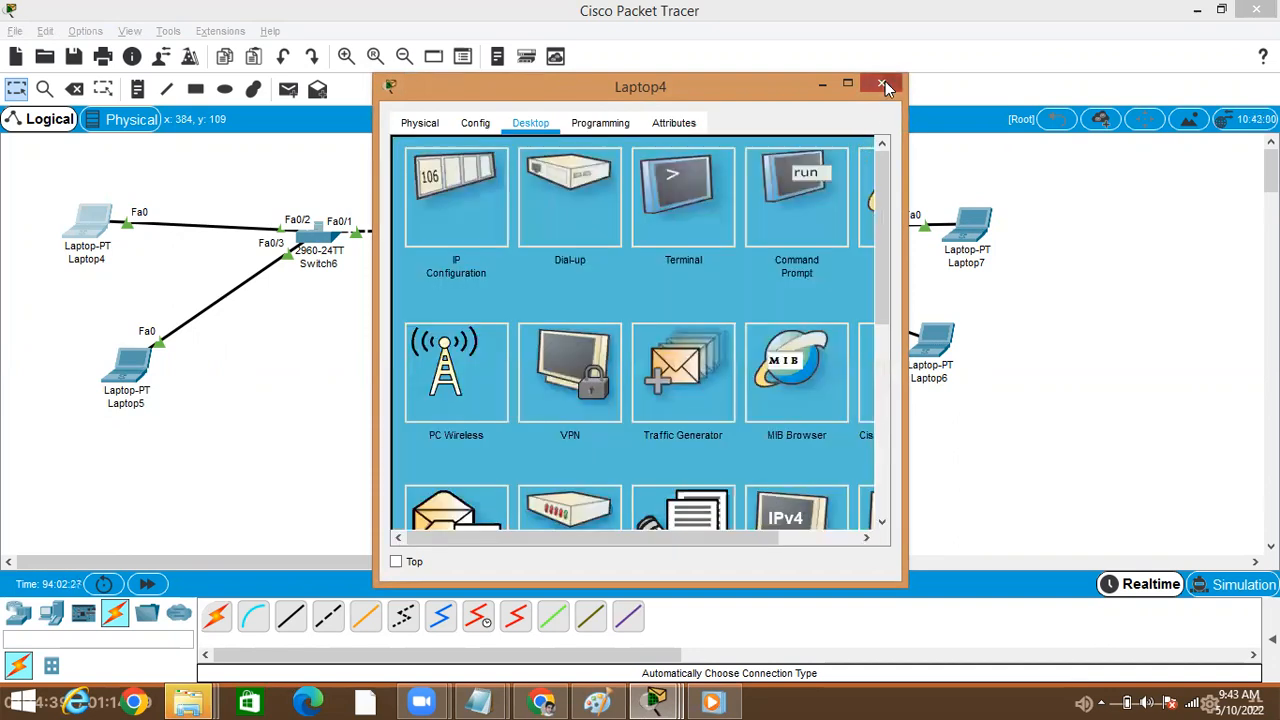
- Configure Laptop7 with the static IP address 10.1.1.2 and subnet mask 255.255.255.0, then close its window
click(973, 230)
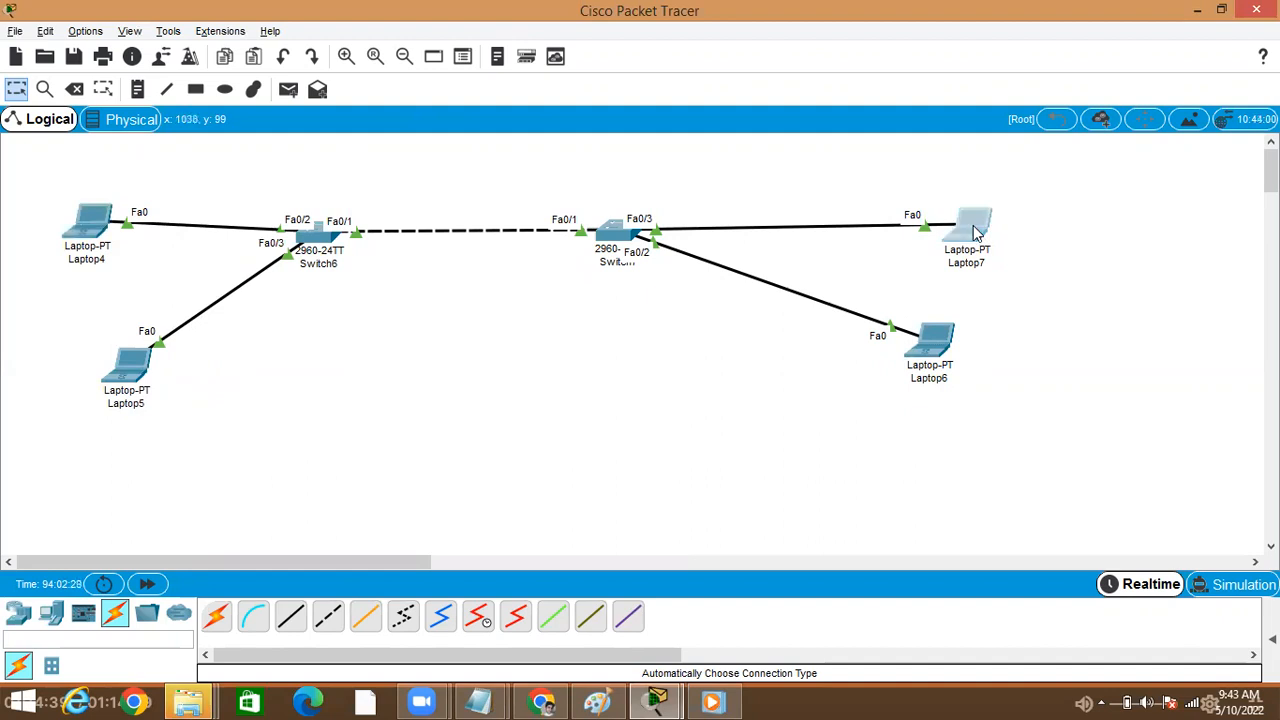
click(477, 128)
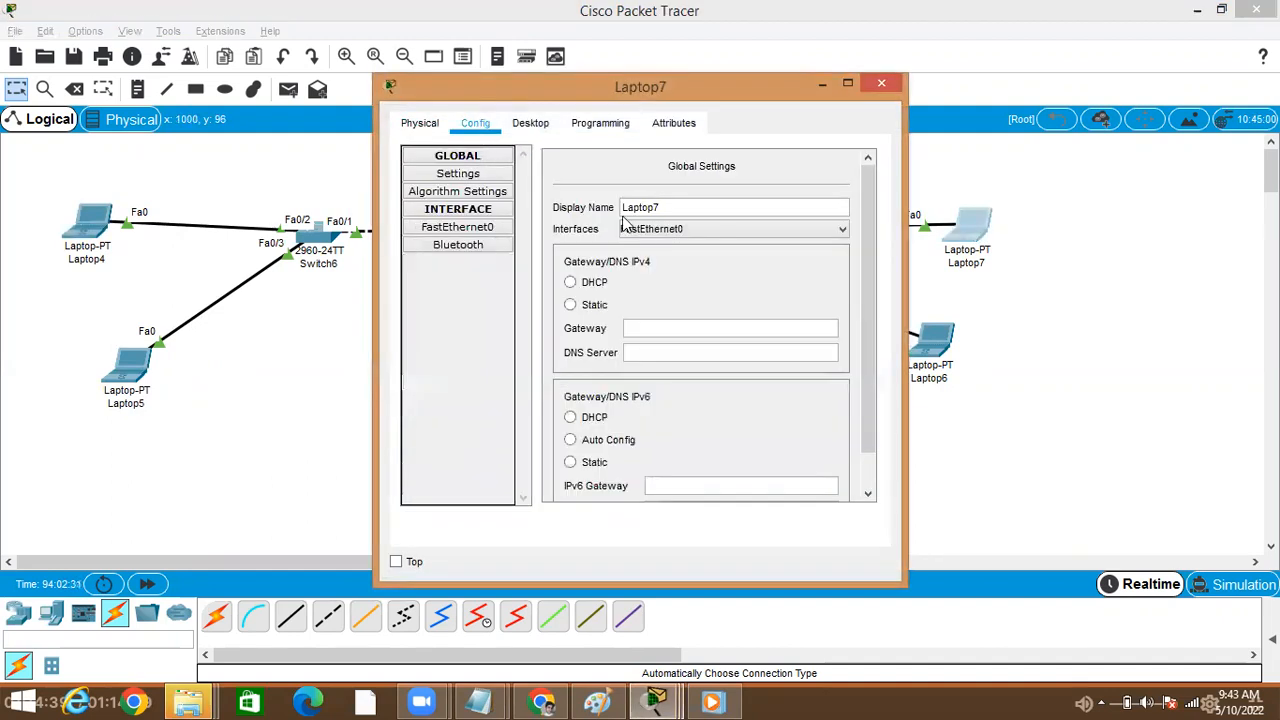
click(536, 121)
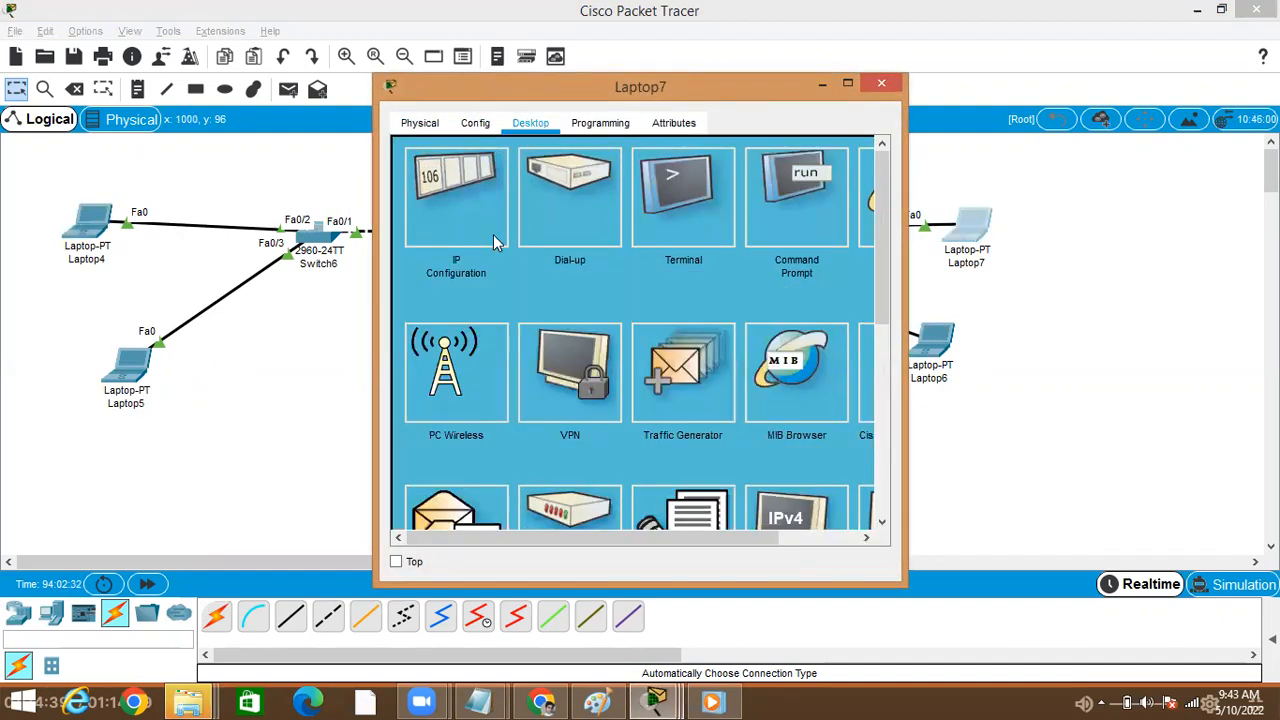
click(457, 219)
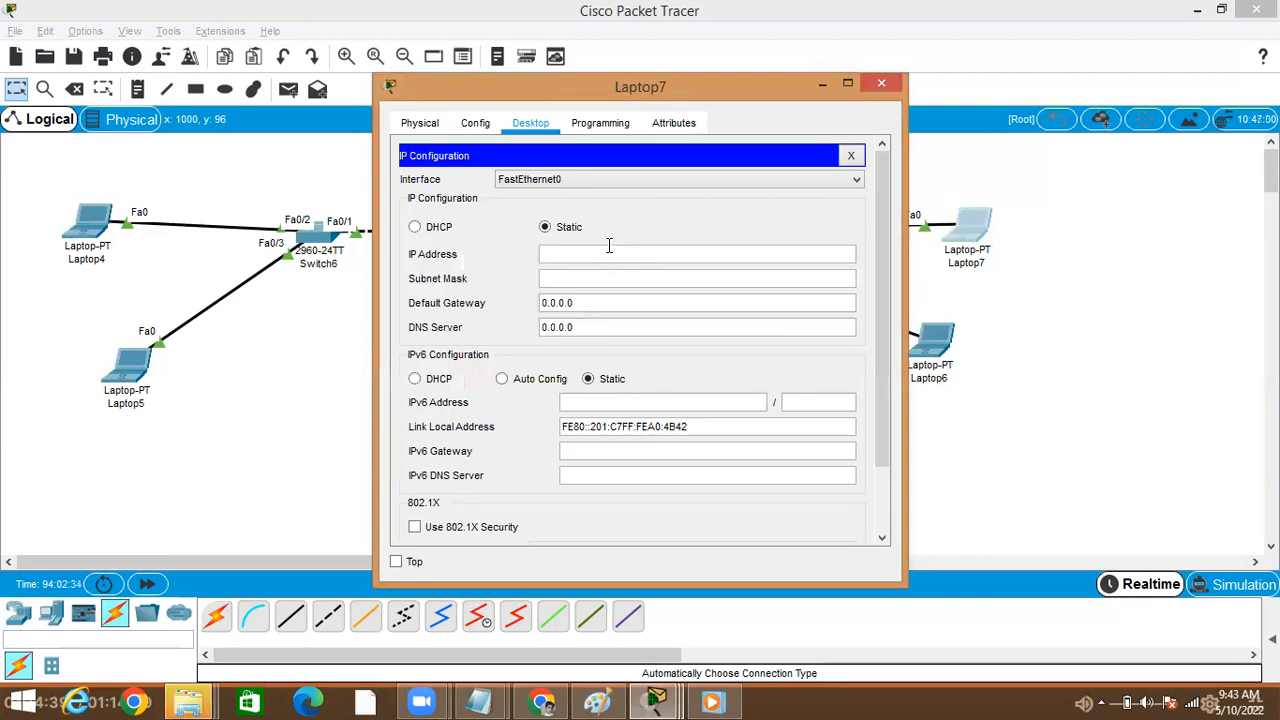
text(10.1.1.2)
key(Tab)
text(255.)
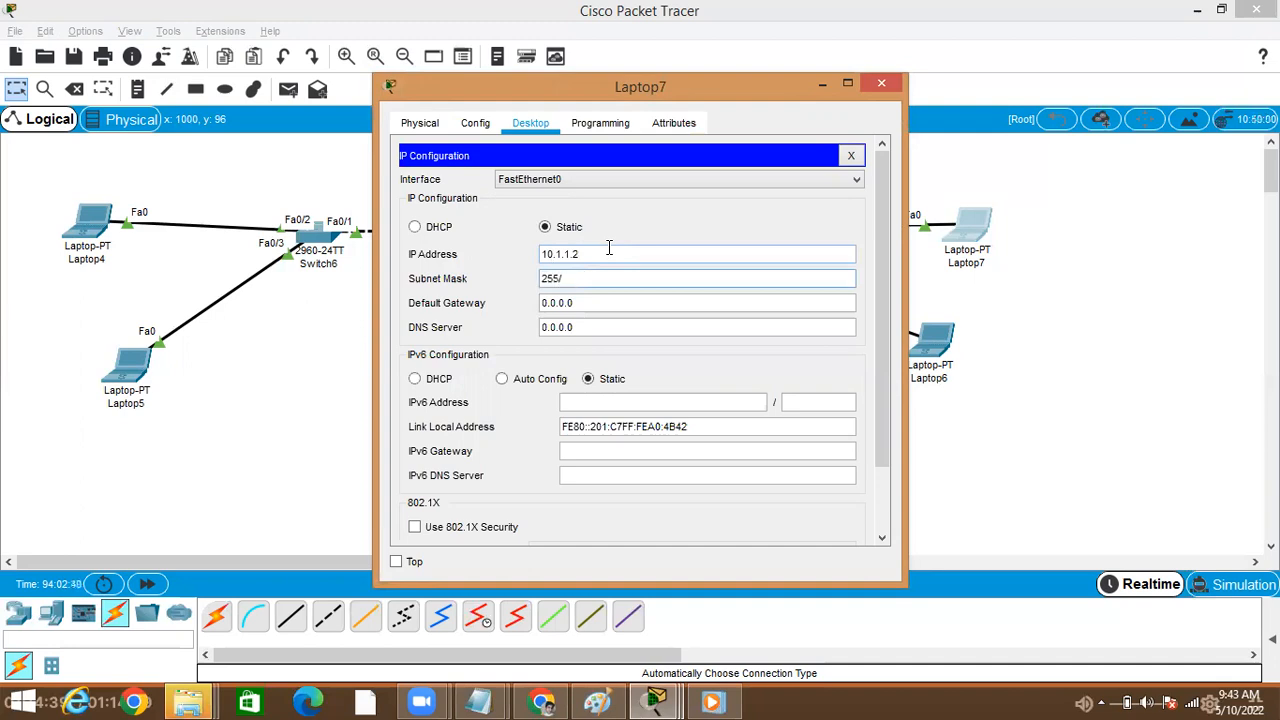
text(2525.255.0)
click(850, 156)
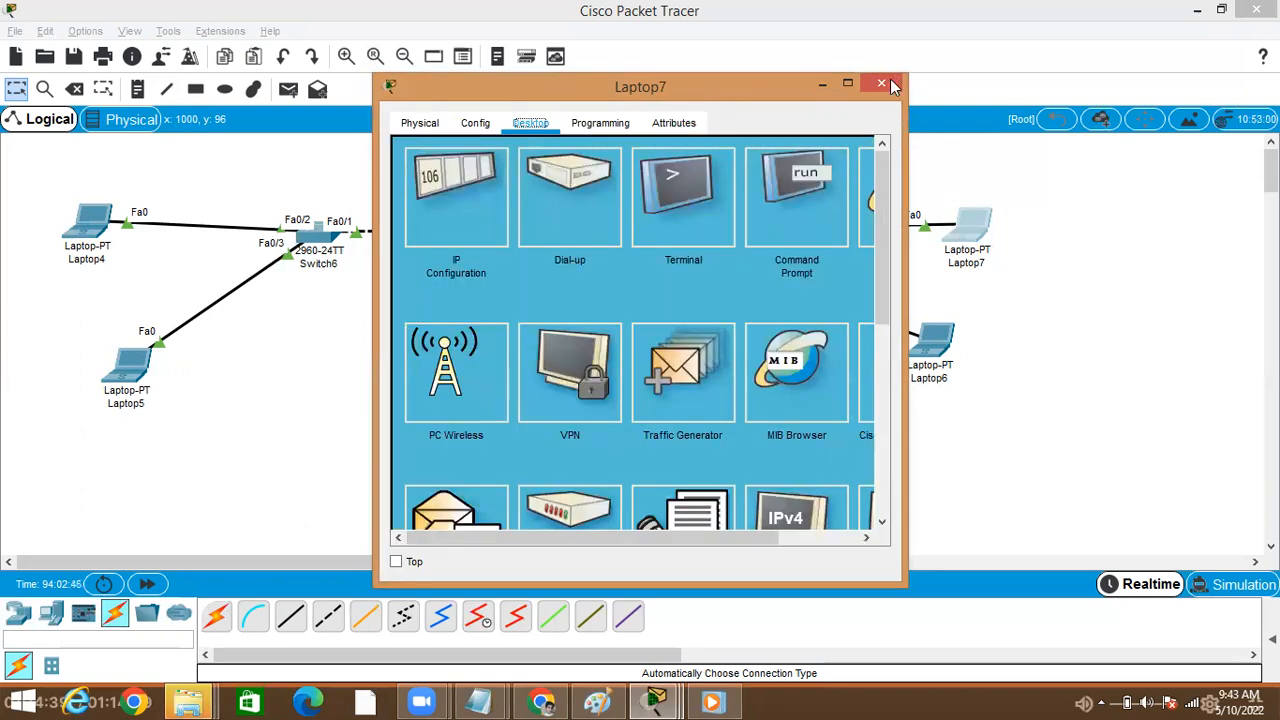
click(881, 83)
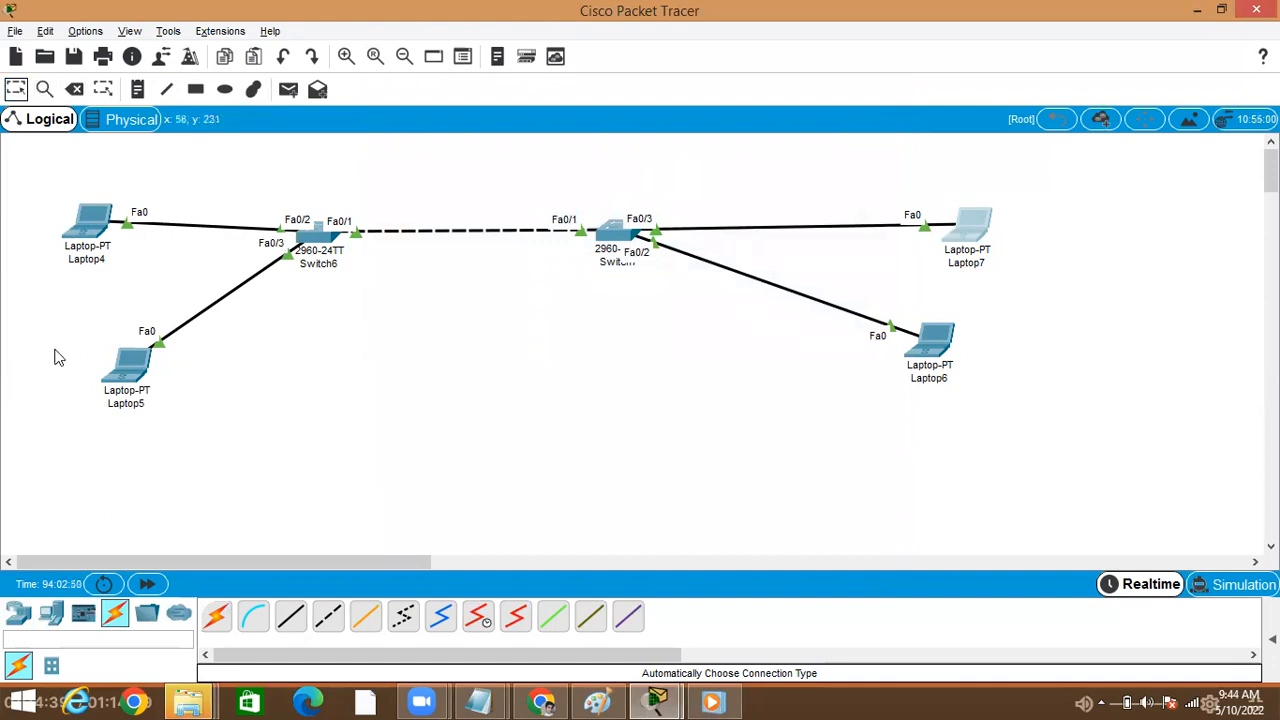
- Place a two-line note reading "10.1.1.1" and "vlan 10" just above Laptop4
click(130, 98)
click(72, 172)
text(1)
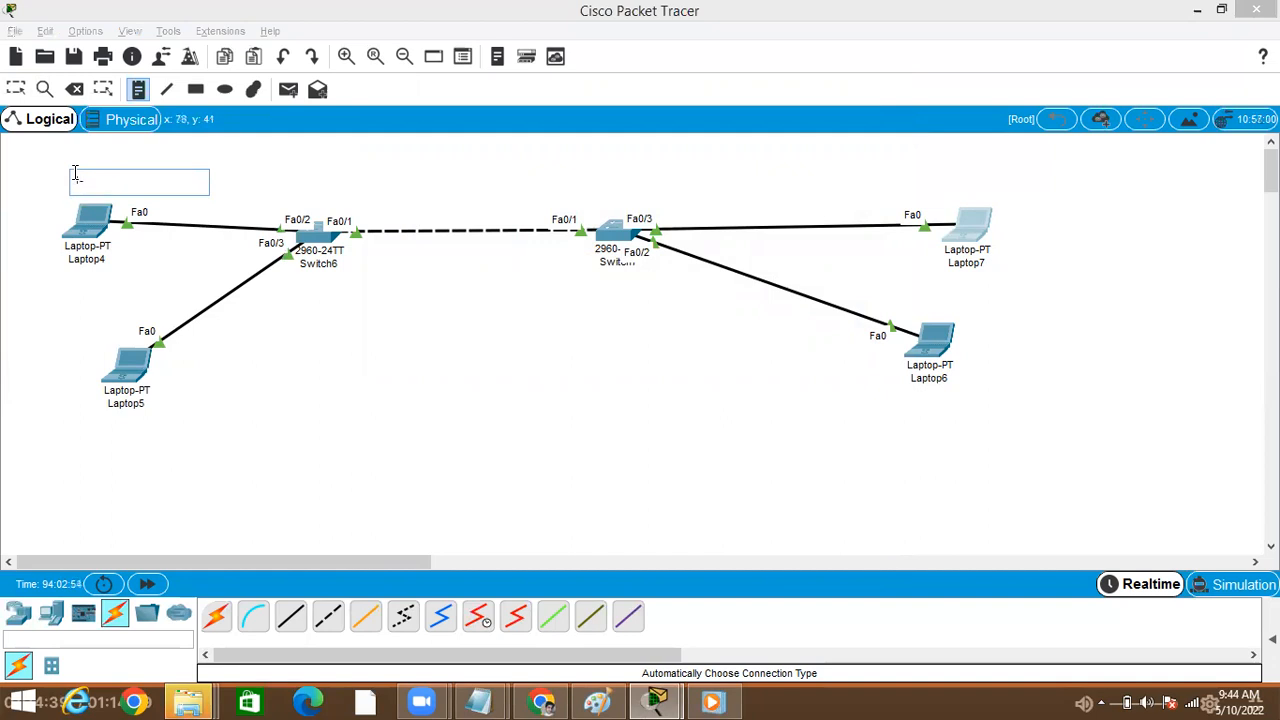
text(0.1.1.1)
key(Return)
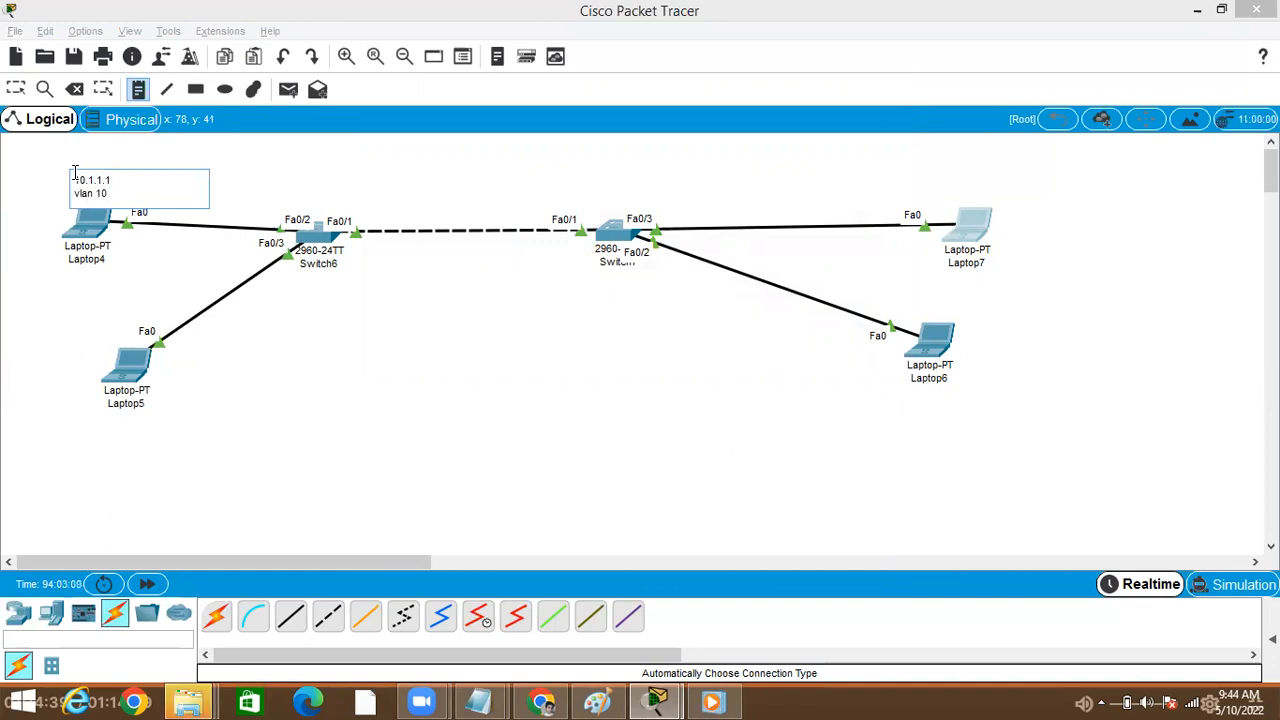
click(437, 445)
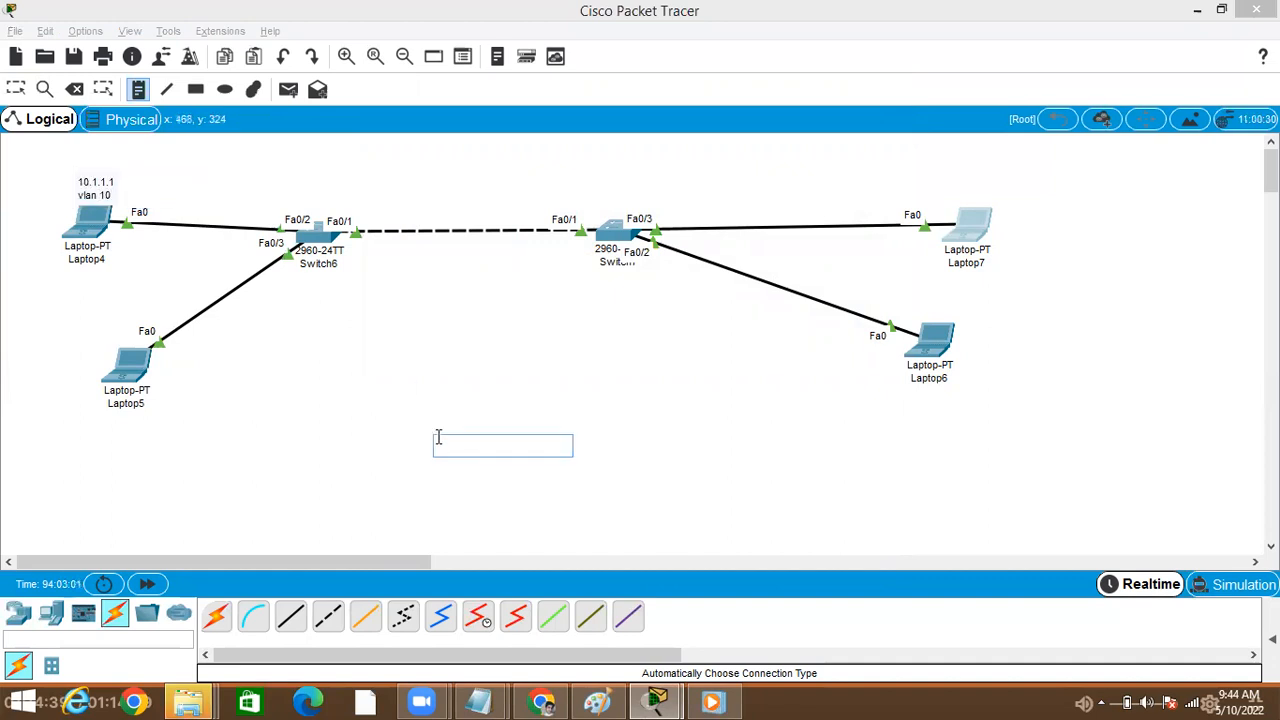
- Place a two-line note reading "10.1.1.2/24" and "vlan 20" above Laptop7, and leave note placement
click(991, 177)
text(10.1.1.2)
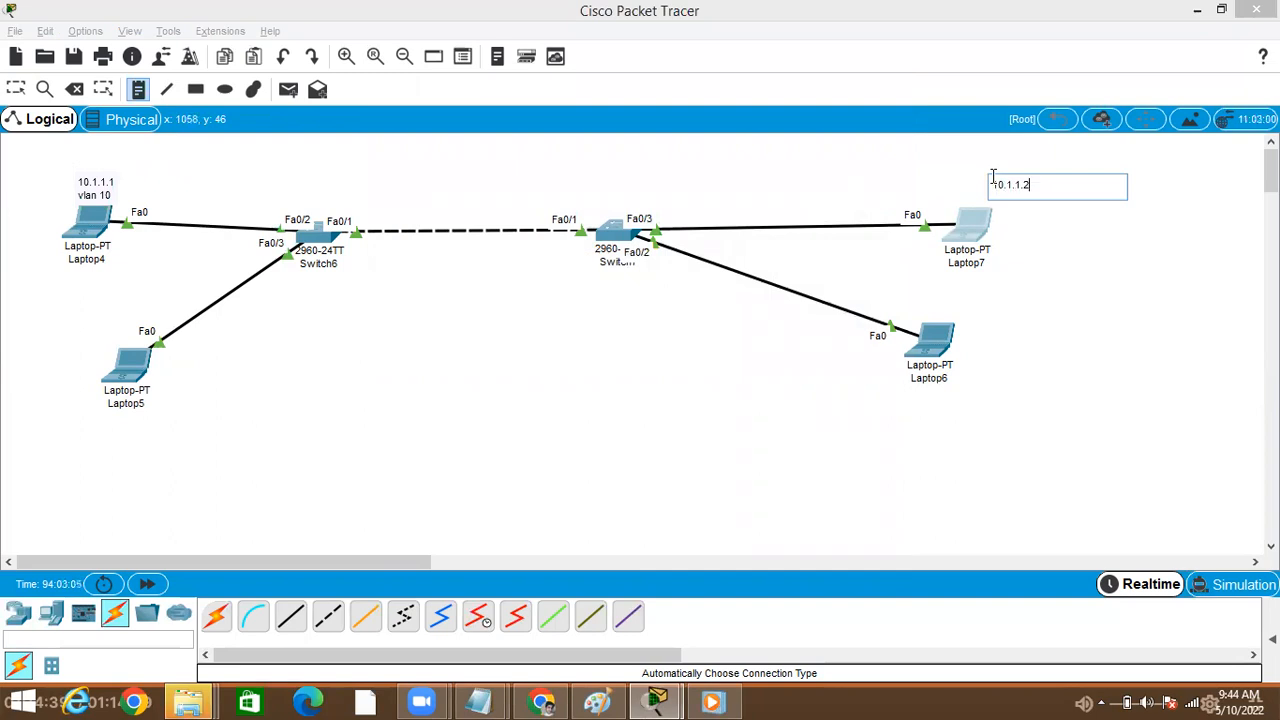
text(/24)
key(Return)
text(vlan 20)
click(738, 448)
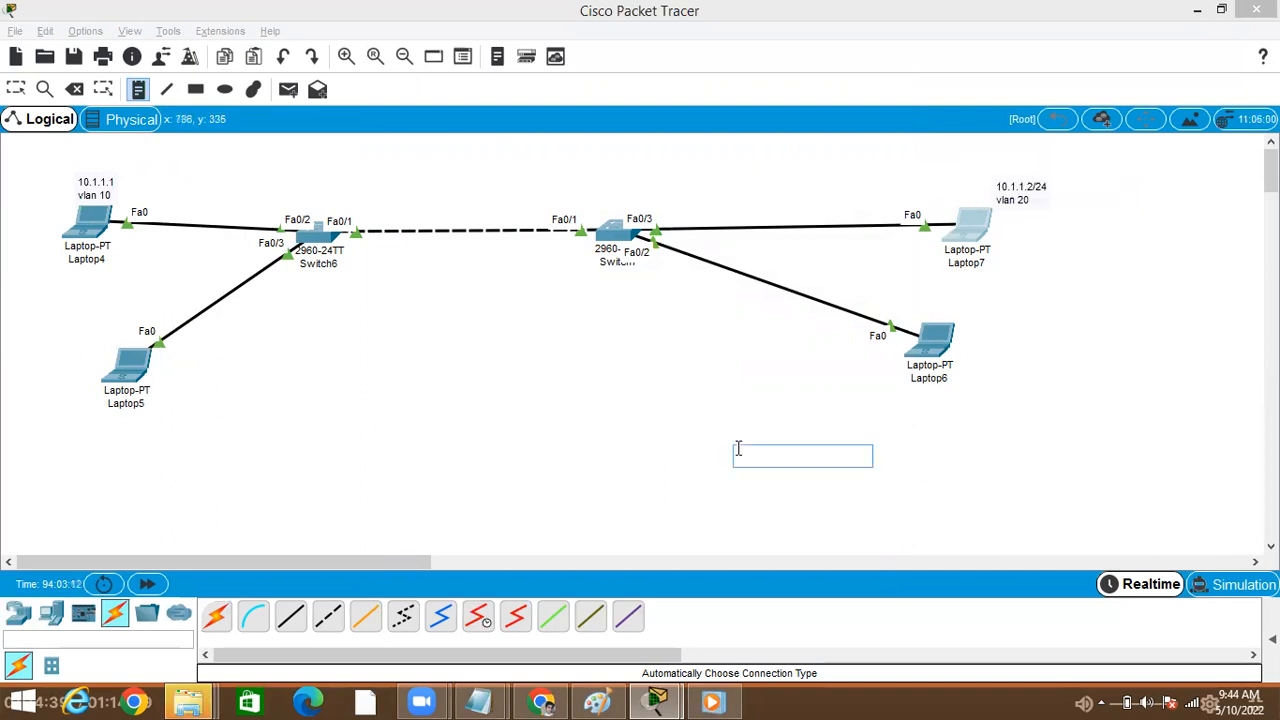
click(138, 90)
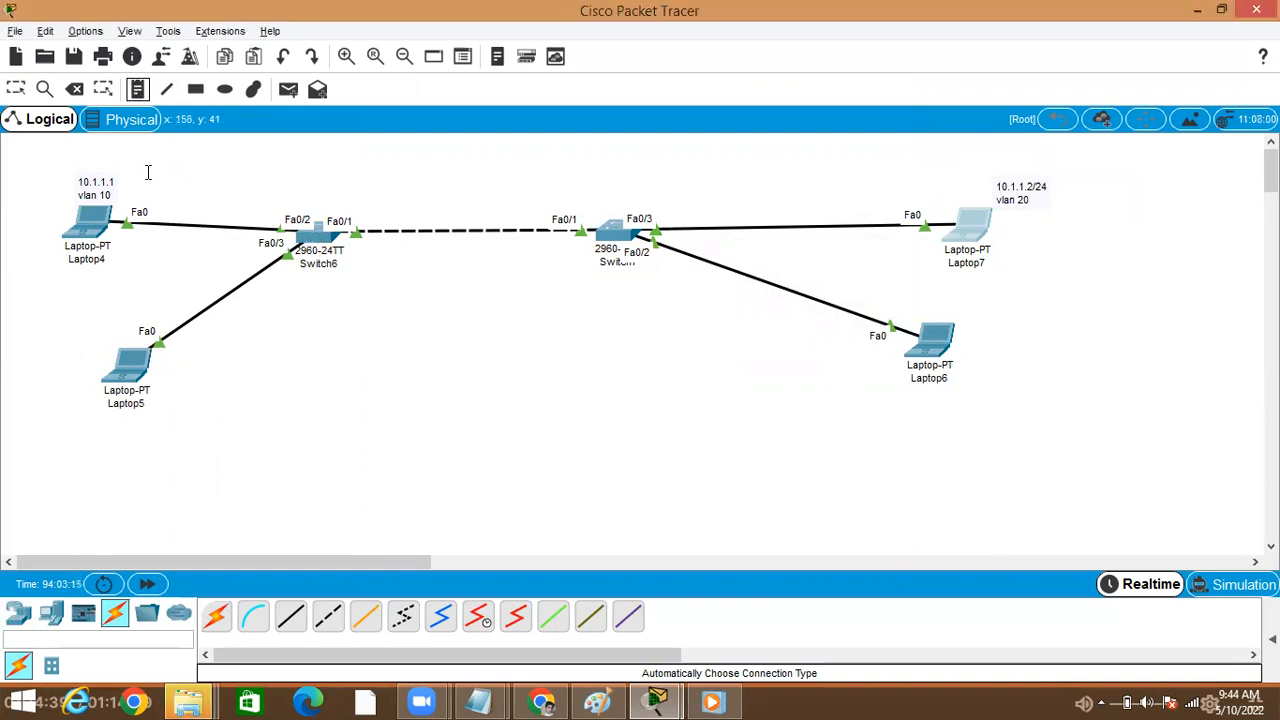
click(16, 89)
- Open Switch6's command line in a maximized window and enter global configuration mode with enable and configure terminal
click(320, 238)
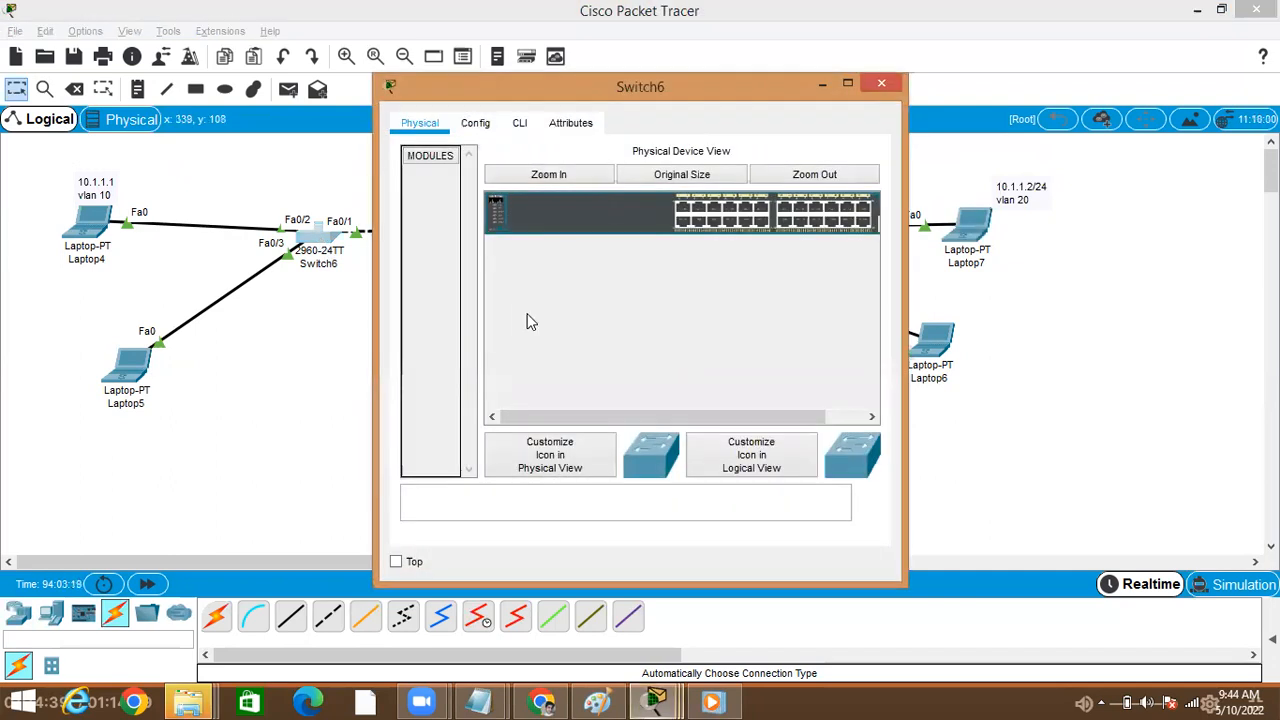
click(518, 128)
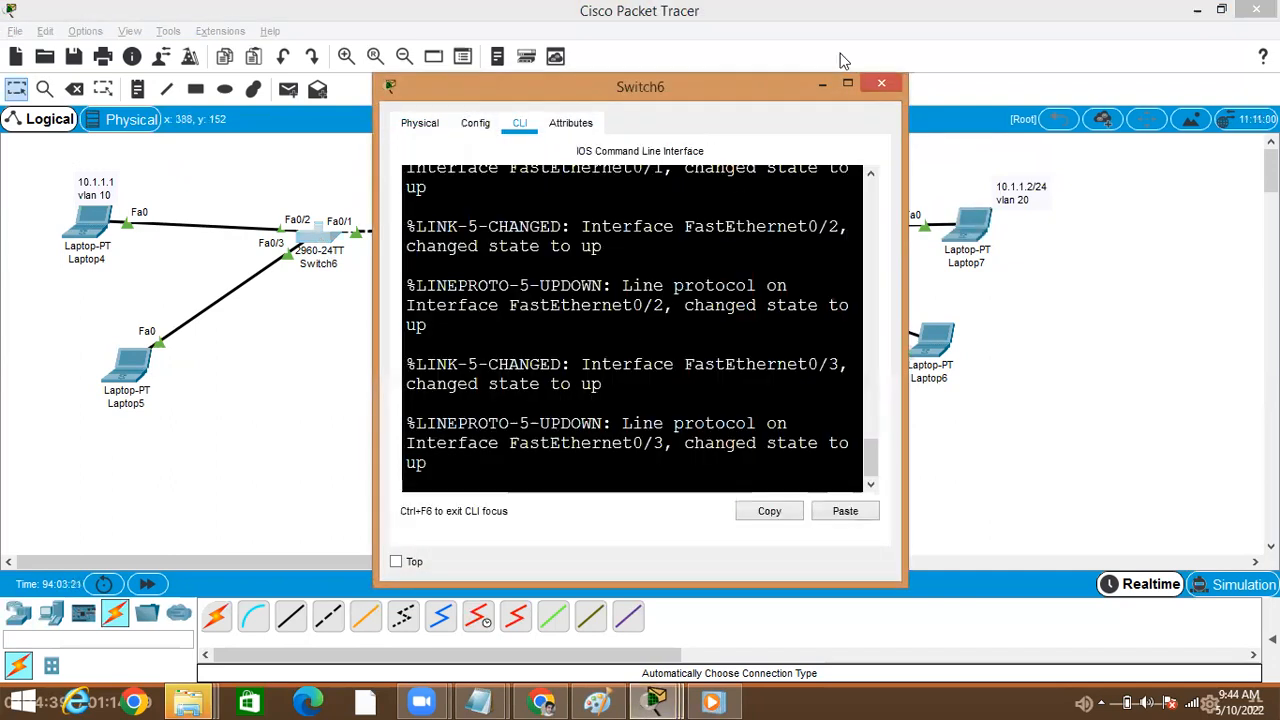
click(847, 84)
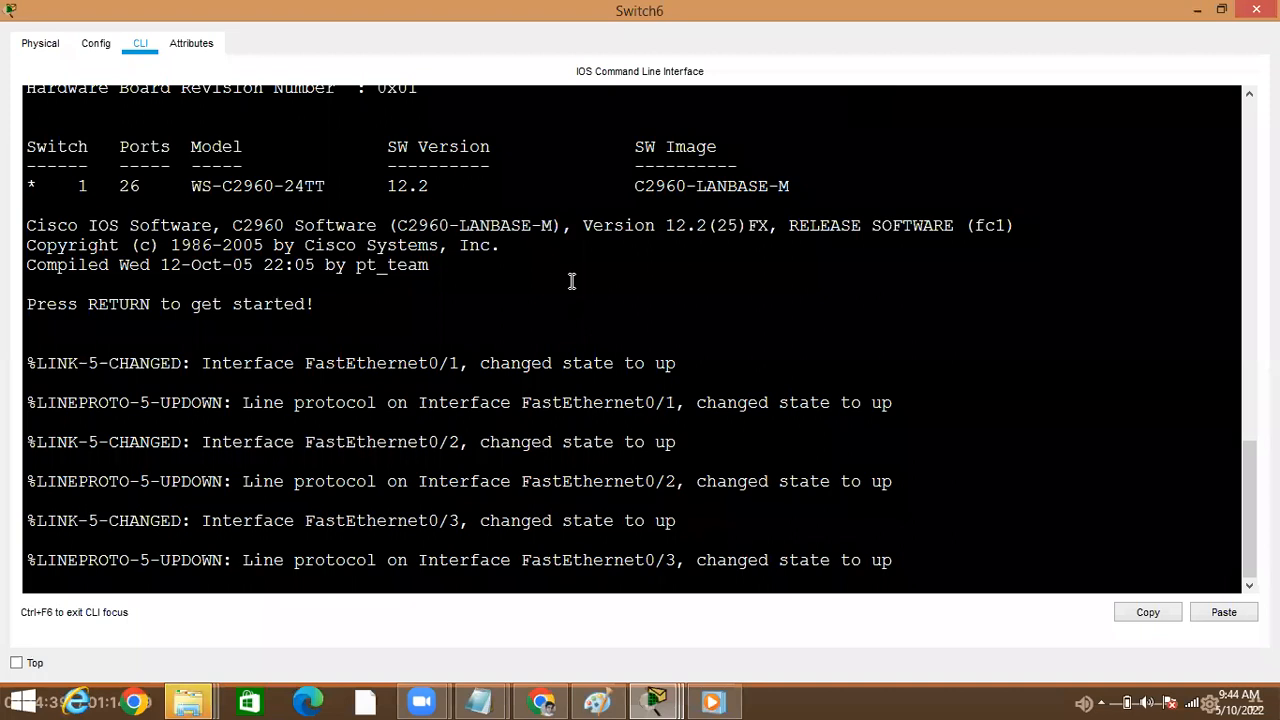
key(Return)
key(Return)
key(Return)
text(en)
key(Tab)
key(Return)
text(conf)
key(Tab)
text(t)
key(Tab)
key(Return)
- Set the switch's hostname to SW1
text(hos)
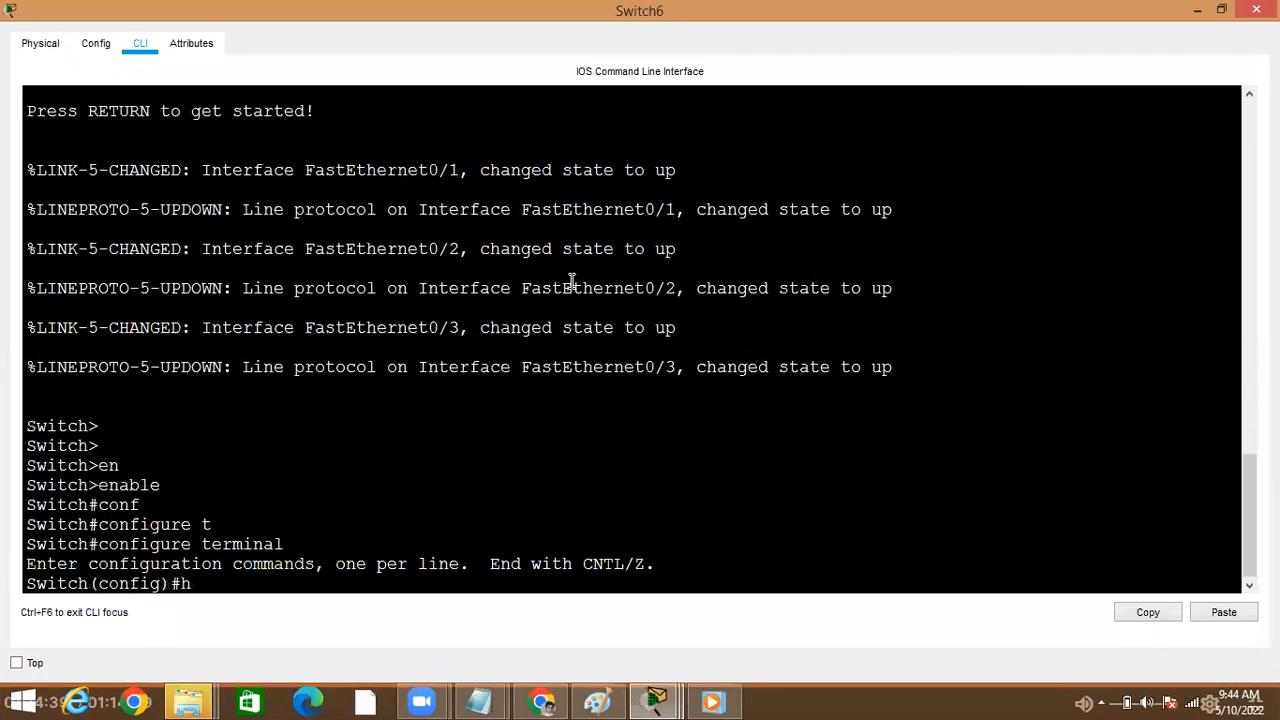
key(Tab)
text(SW)
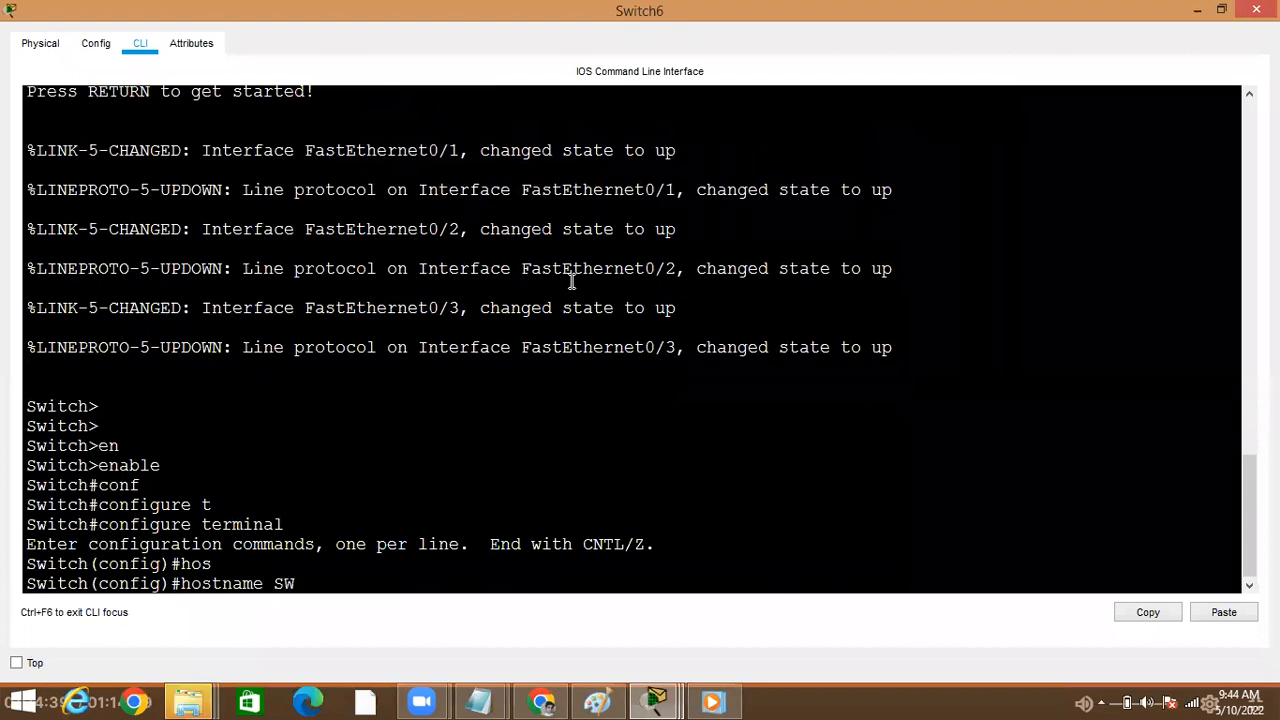
key(Return)
- Create VLAN 10 on SW1 and name it left
text(vl)
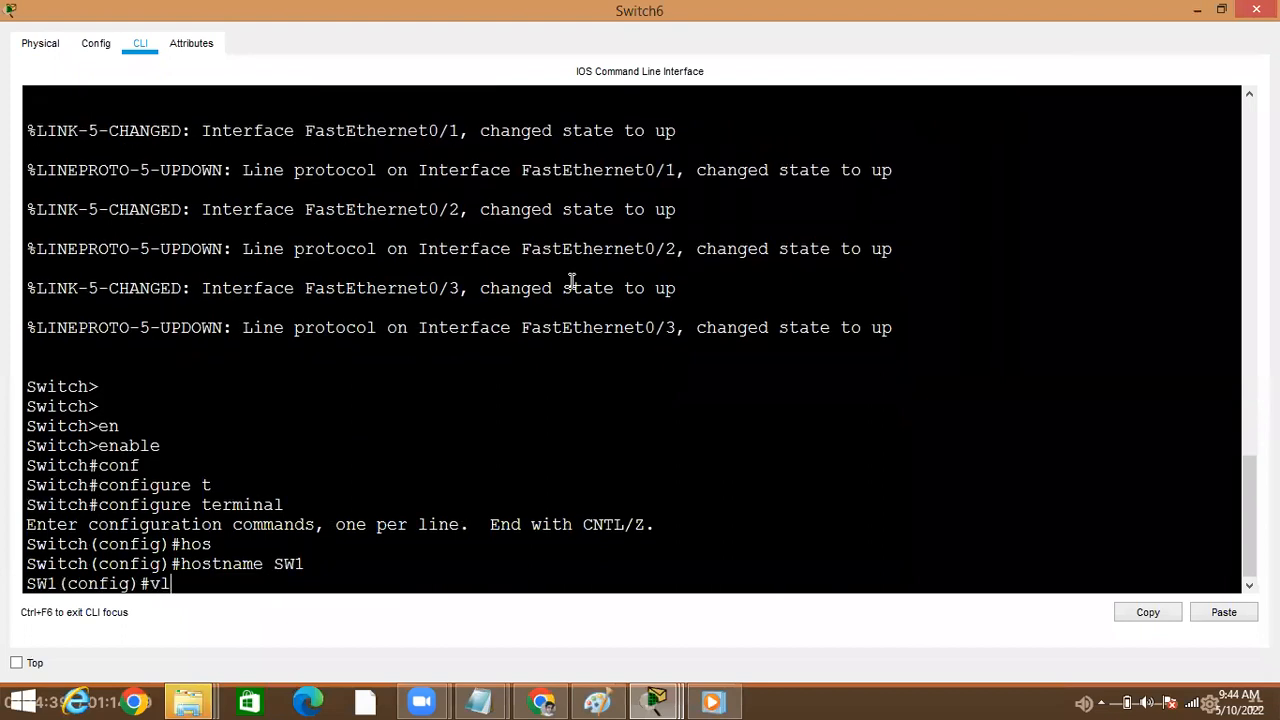
key(Tab)
text(10)
key(Return)
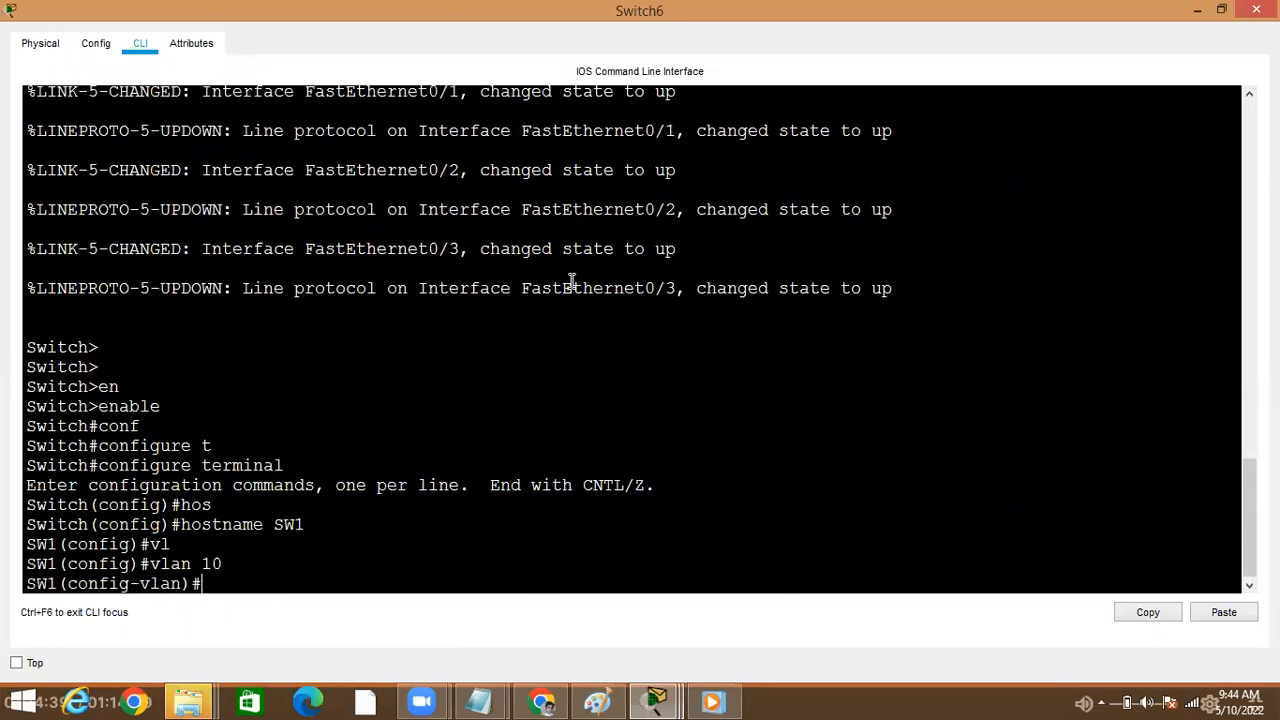
text(ex)
key(BackSpace)
text(na)
key(Tab)
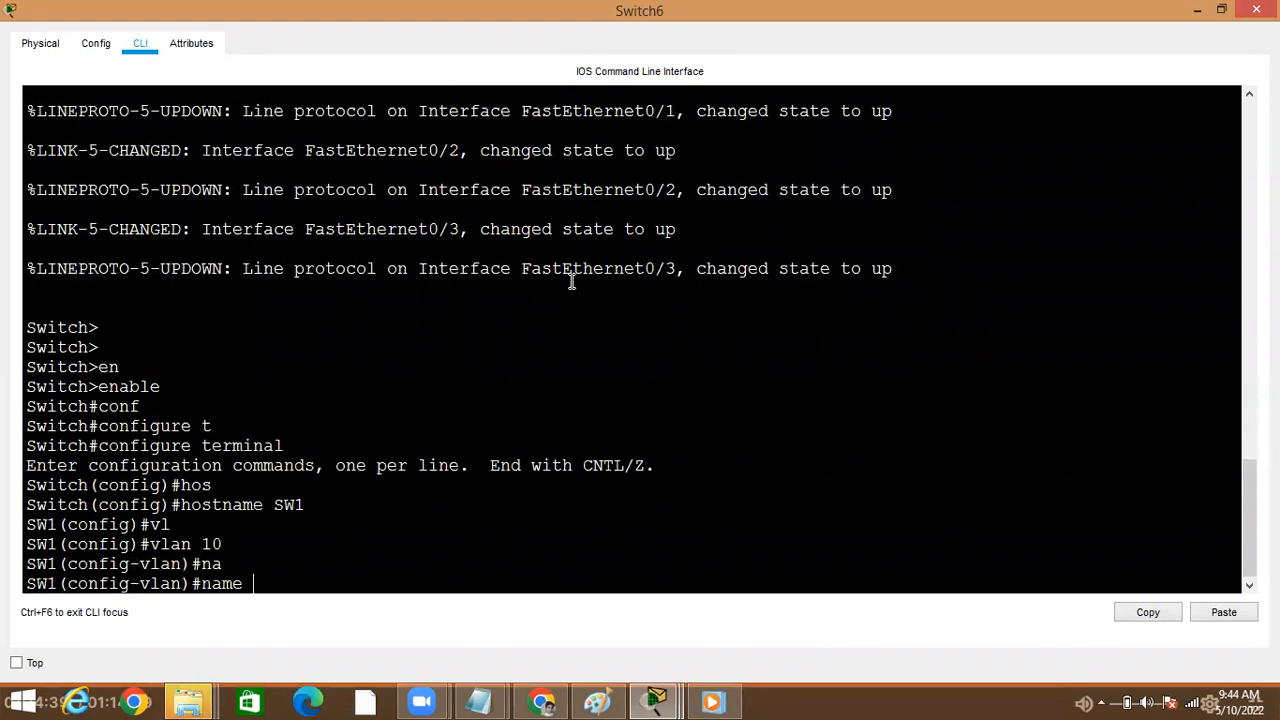
text(left)
key(Return)
key(Return)
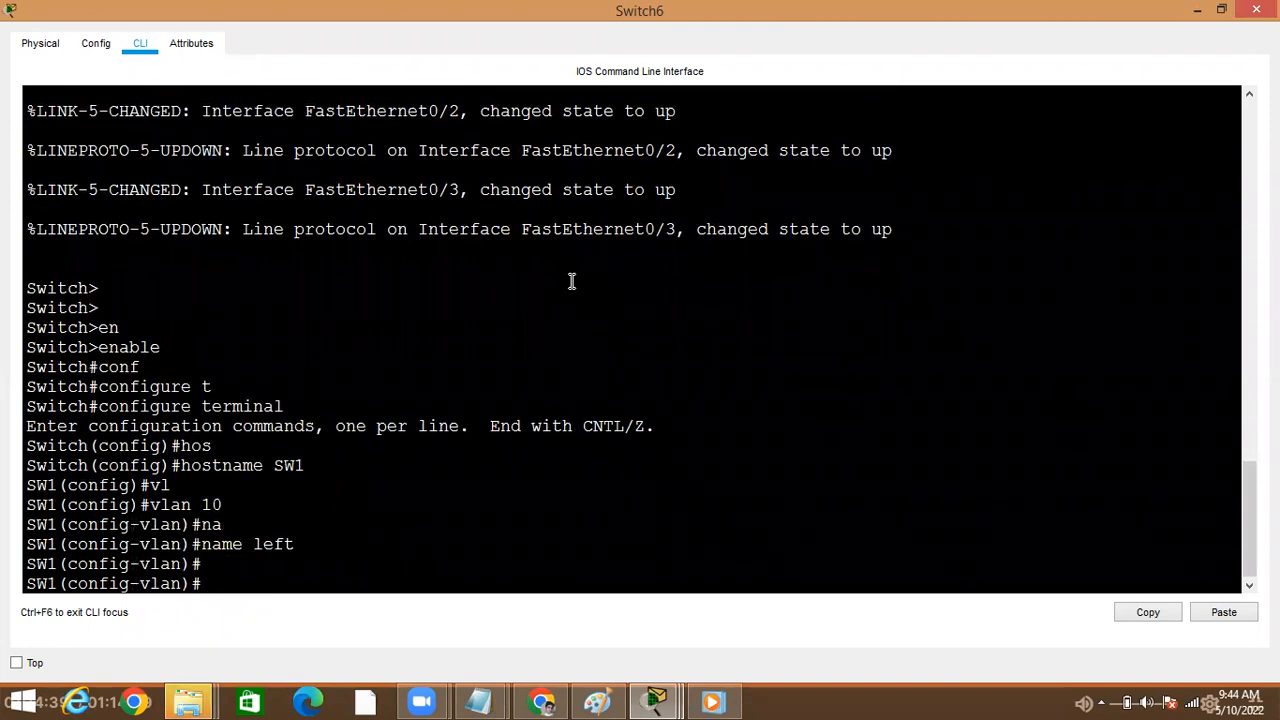
- Return SW1 to privileged mode and list its VLANs with show vlan brief
key(ctrl+z)
text(sh)
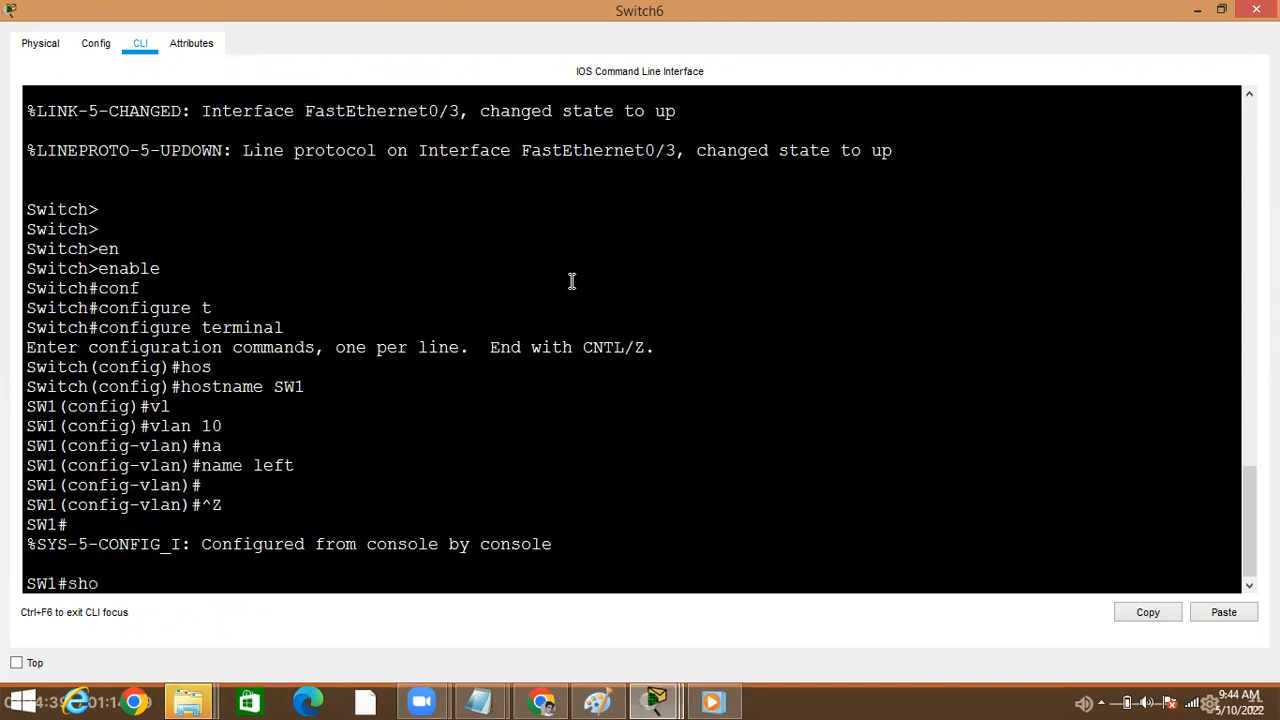
text(o)
key(Tab)
text(vl)
key(Tab)
text(br)
key(Tab)
key(Return)
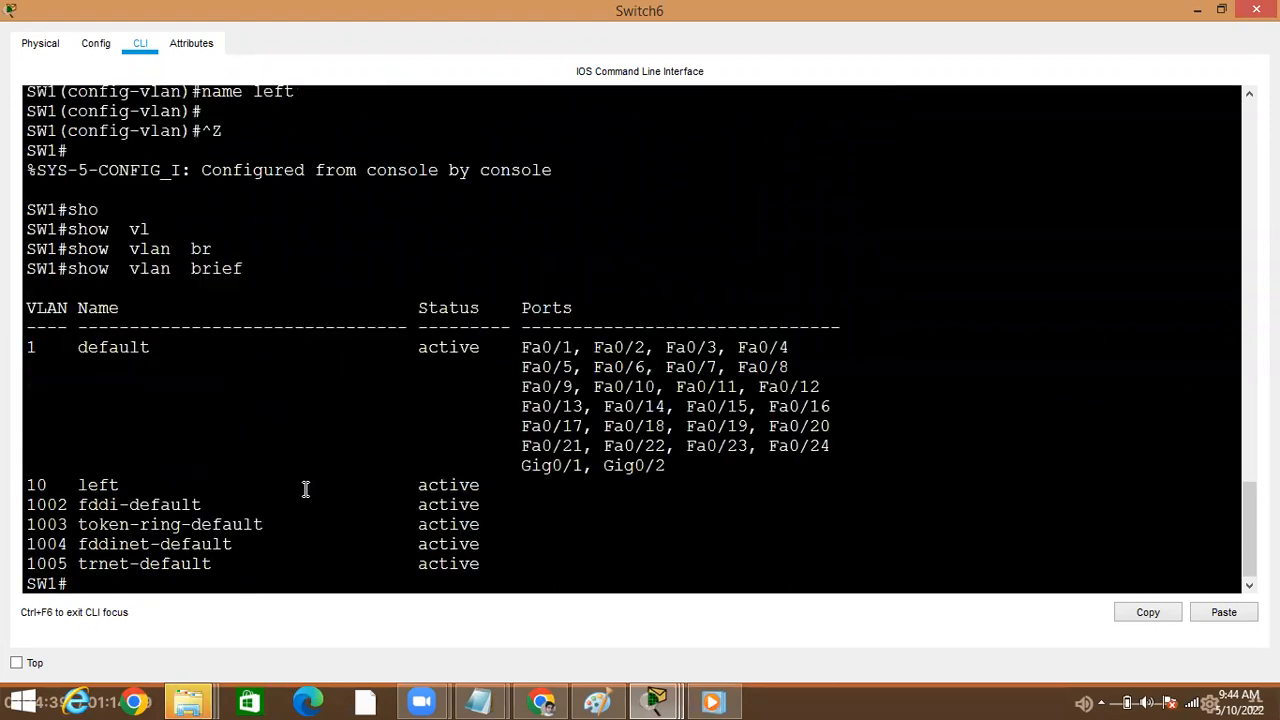
- Check Laptop4's switch port in the topology and enter interface configuration for fastEthernet 0/2 on SW1
key(alt+Tab)
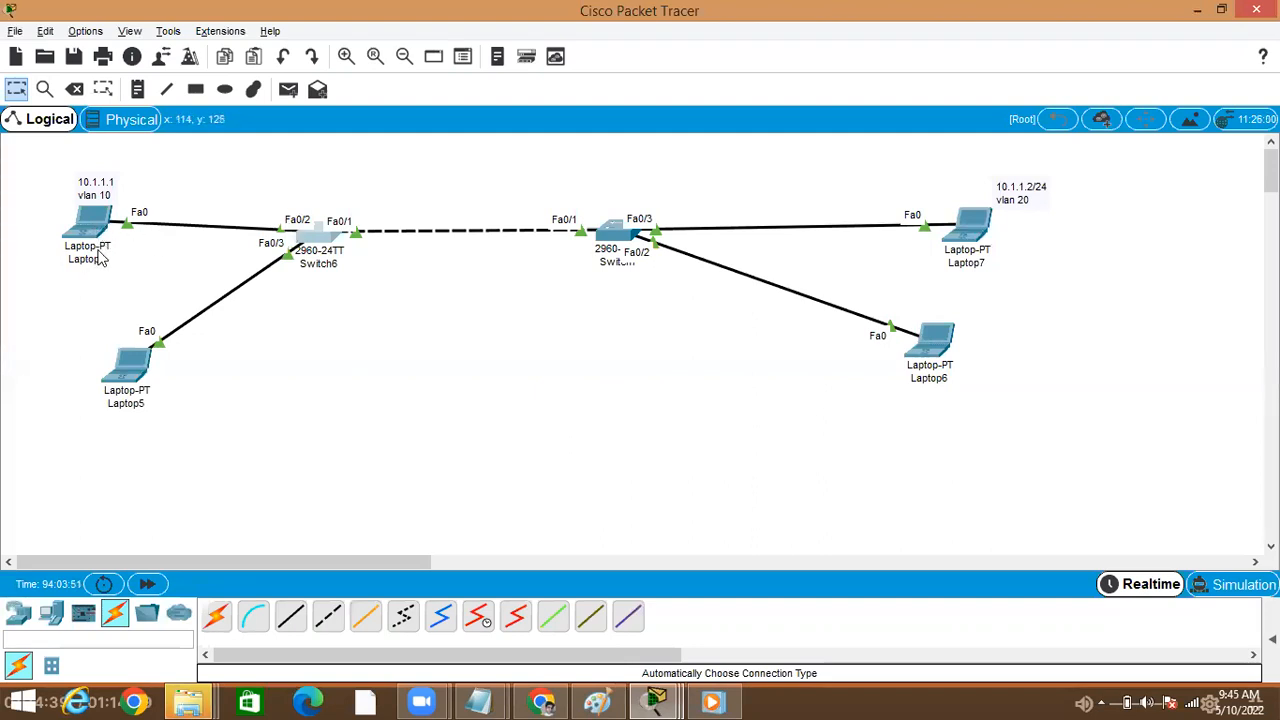
key(alt+Tab)
text(conf)
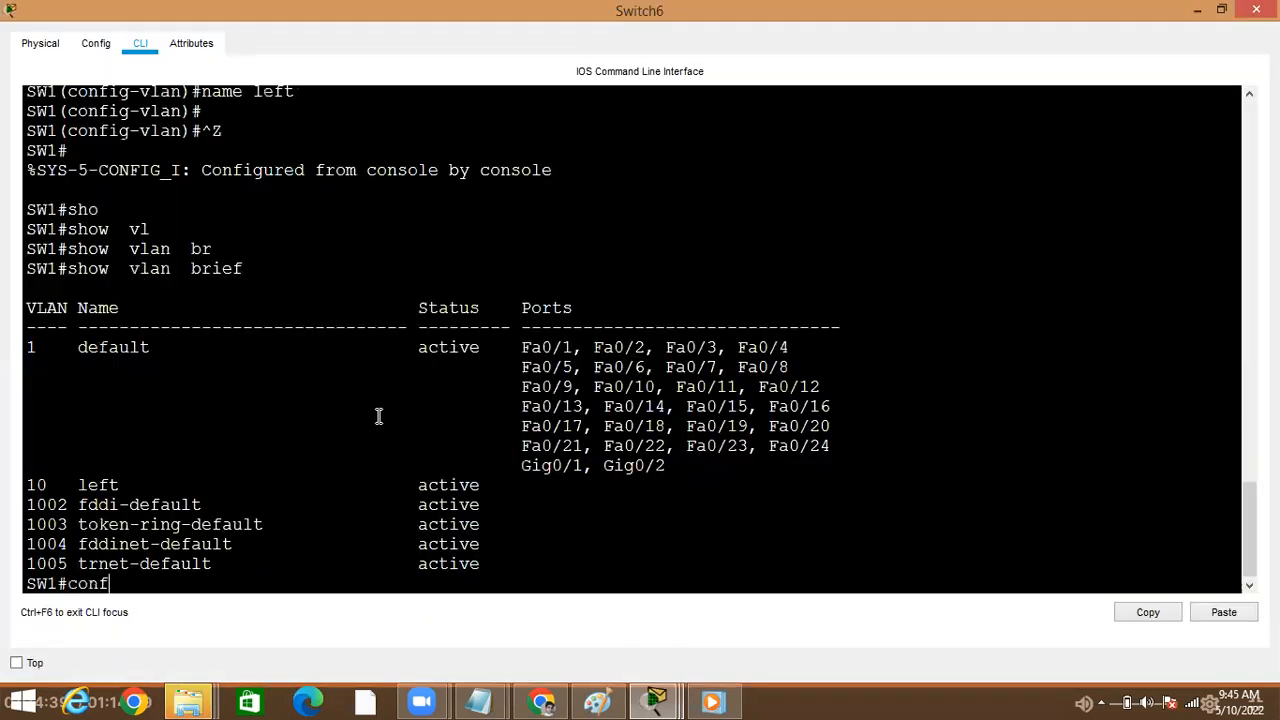
key(Tab)
text(t)
key(Tab)
key(Return)
text(o)
key(BackSpace)
text(int)
key(Tab)
text(fa)
key(Tab)
text(-00/2)
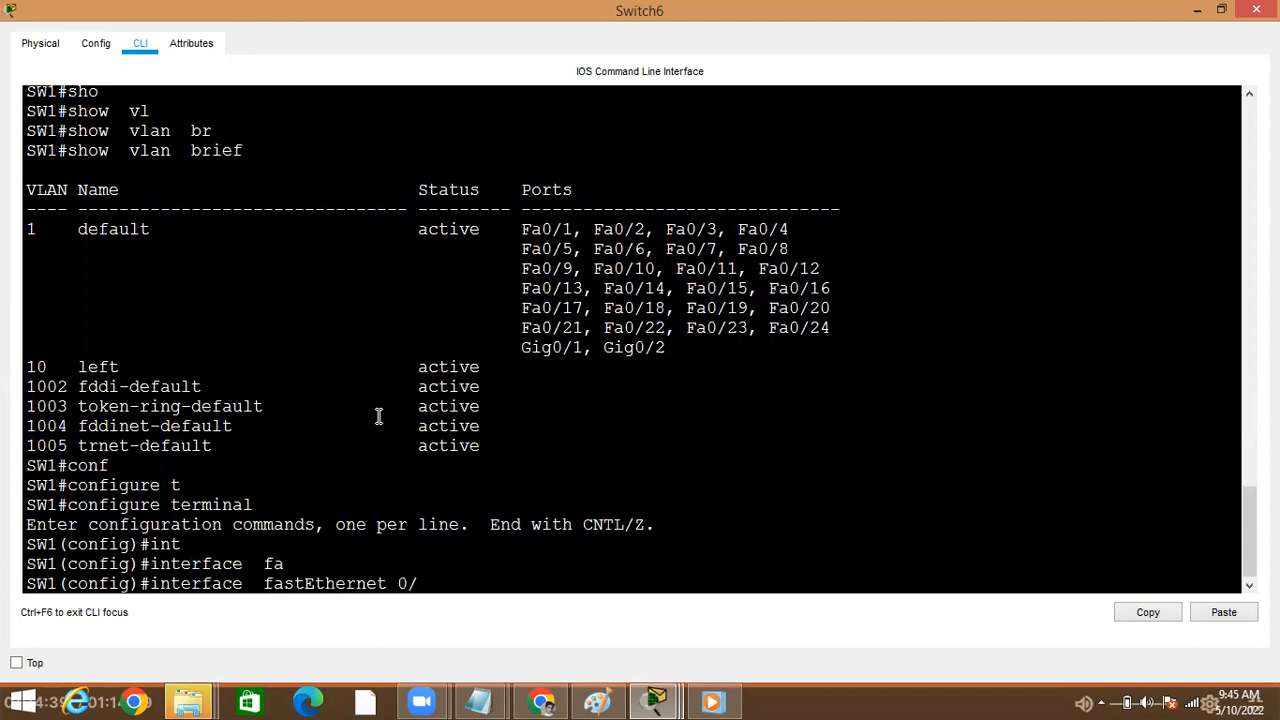
key(Return)
- Assign SW1's fastEthernet 0/2 port to access VLAN 10 and leave interface configuration
text(switchport ac)
key(Tab)
text(acc)
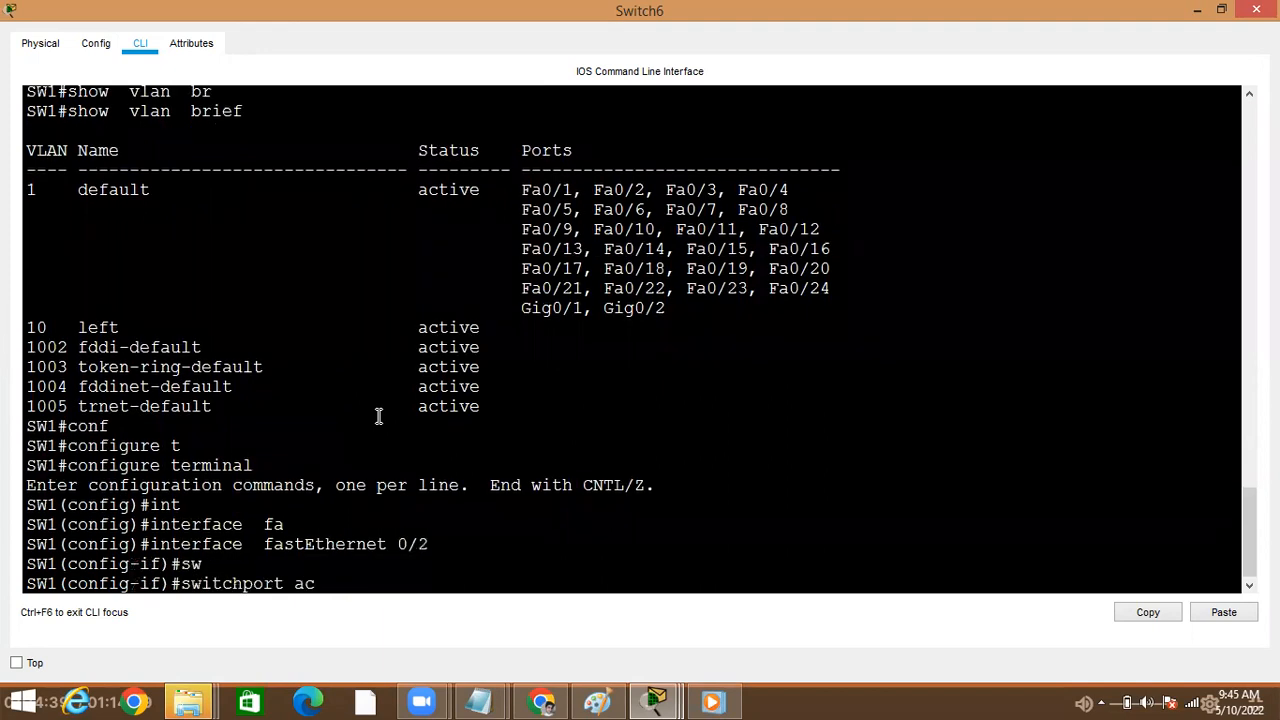
key(Tab)
text(vl)
key(Tab)
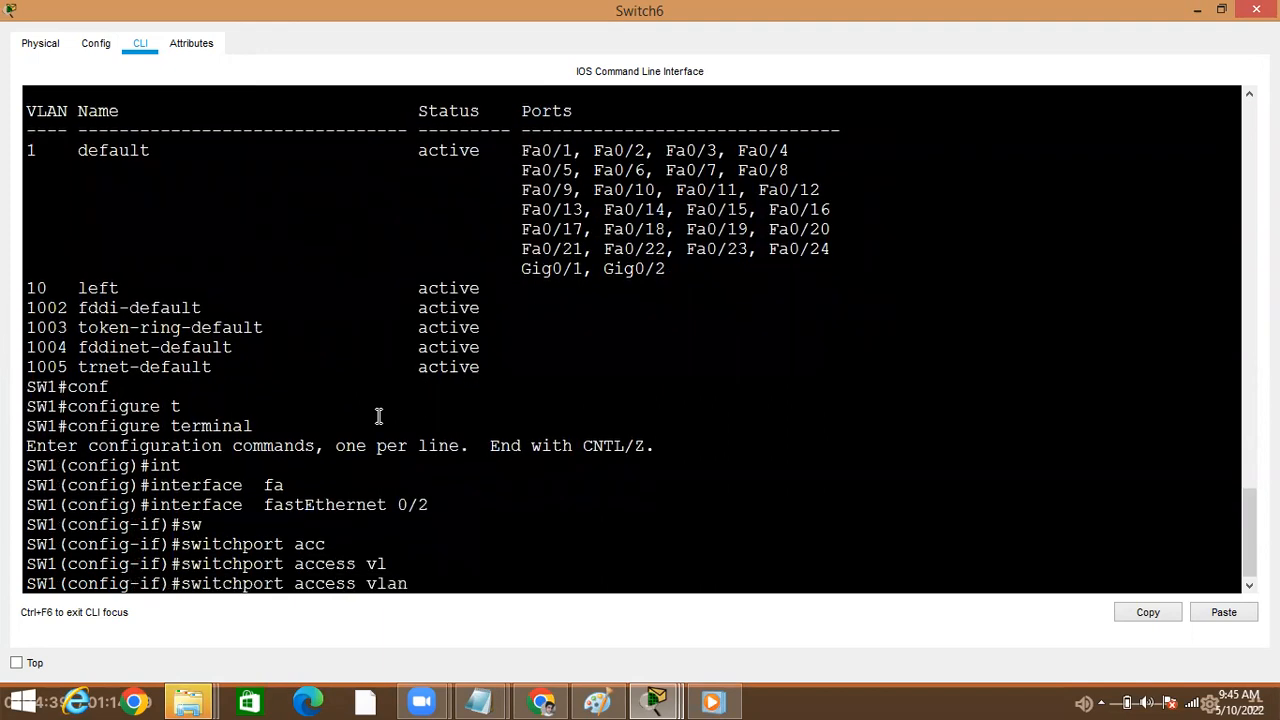
text(10)
key(Return)
text(exit)
key(Return)
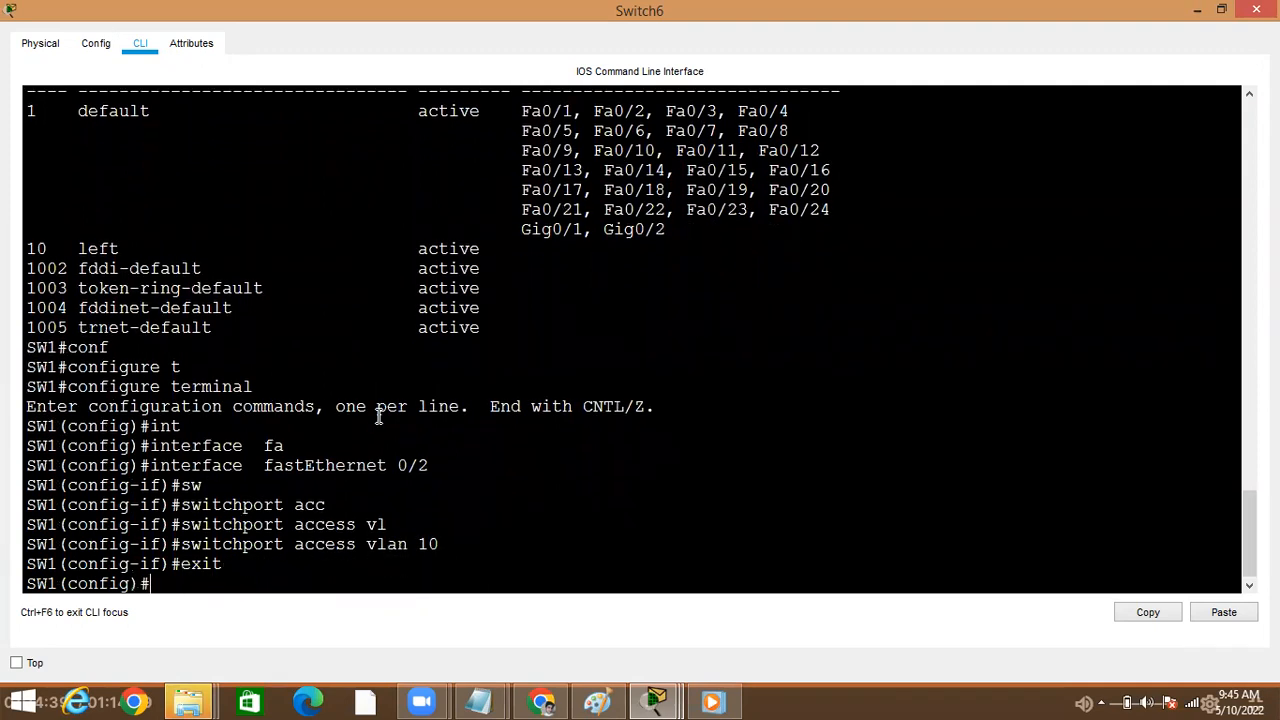
- Return SW1 to privileged mode and check VLAN 10's port membership with show vlan brief
key(ctrl+z)
key(Return)
text(s)
key(BackSpace)
text(sh)
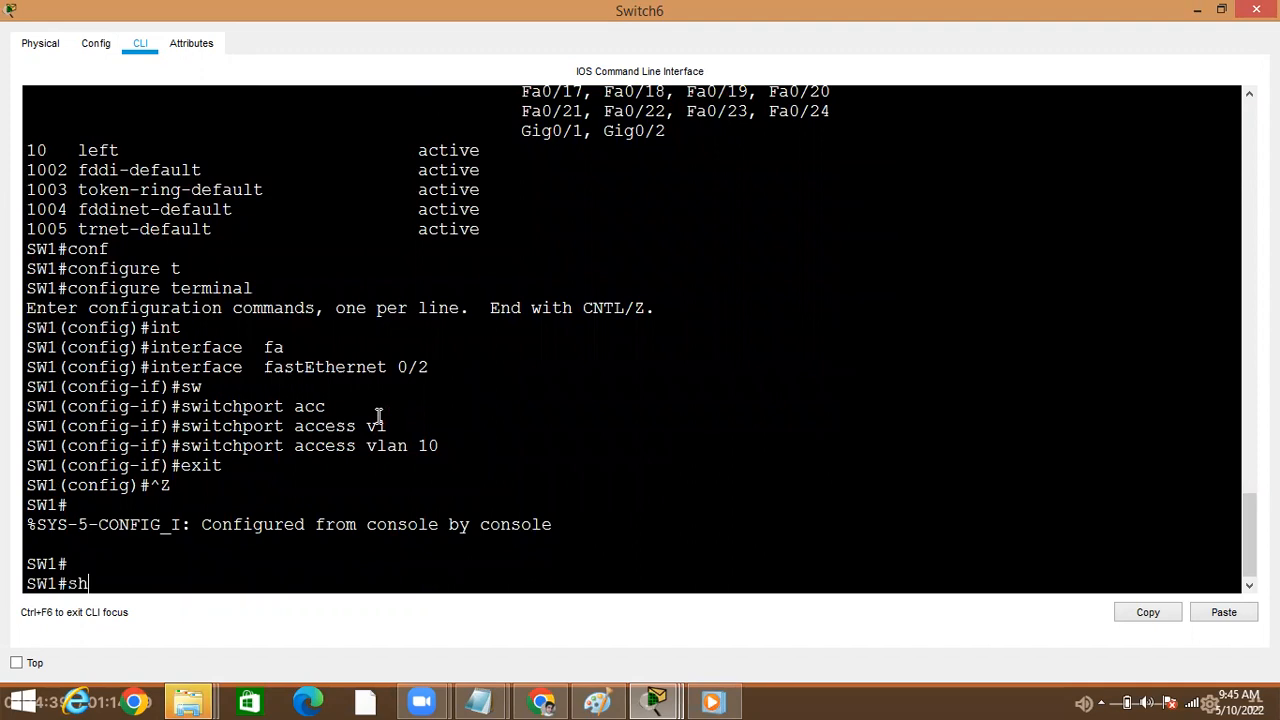
text(o)
key(Tab)
text(vl)
key(Tab)
text(br)
key(Tab)
key(Return)
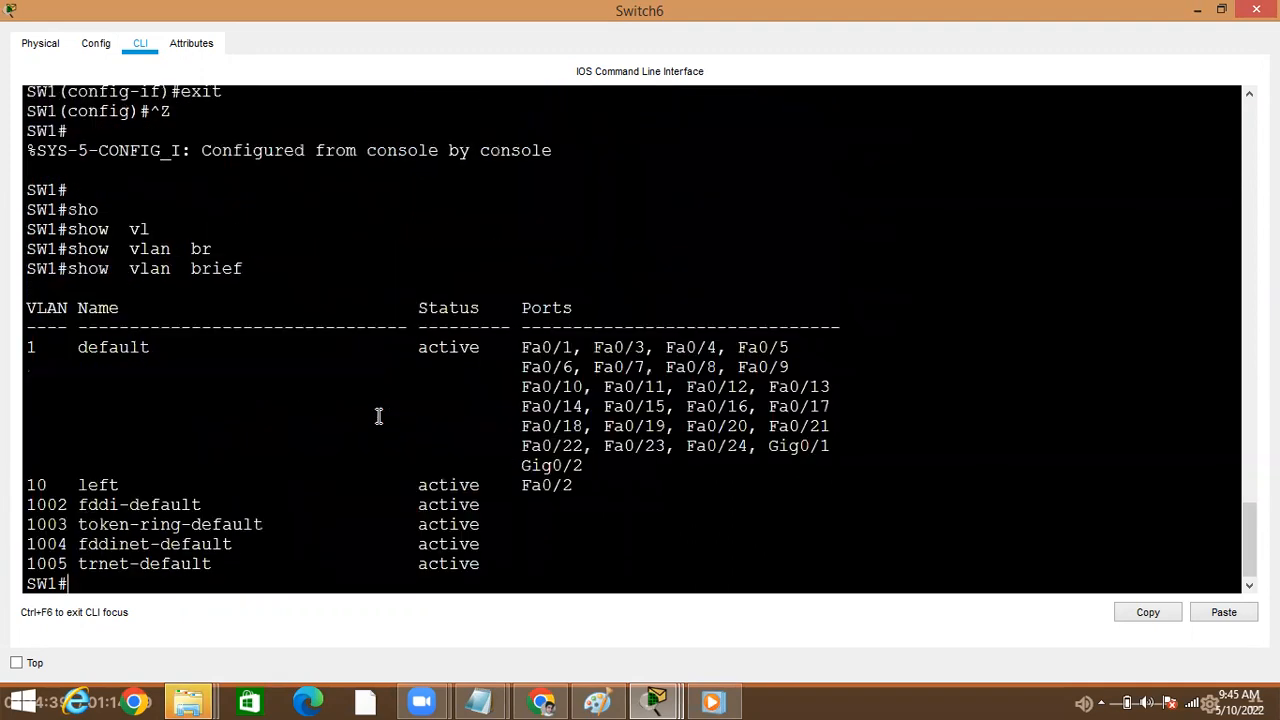
double_click(537, 486)
- Display the details of VLAN 10 on SW1 with show vlan id 10
text(sho)
key(Tab)
text(vl)
key(Tab)
text(id)
key(Tab)
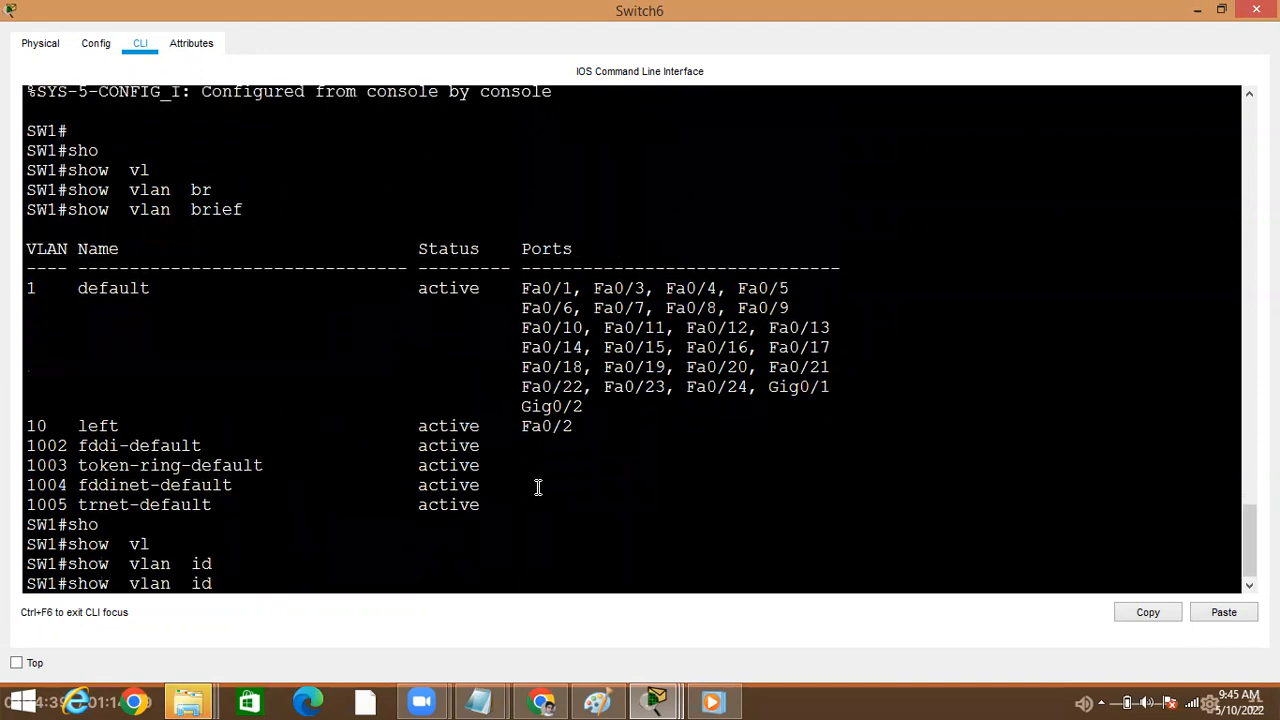
text(10)
key(Return)
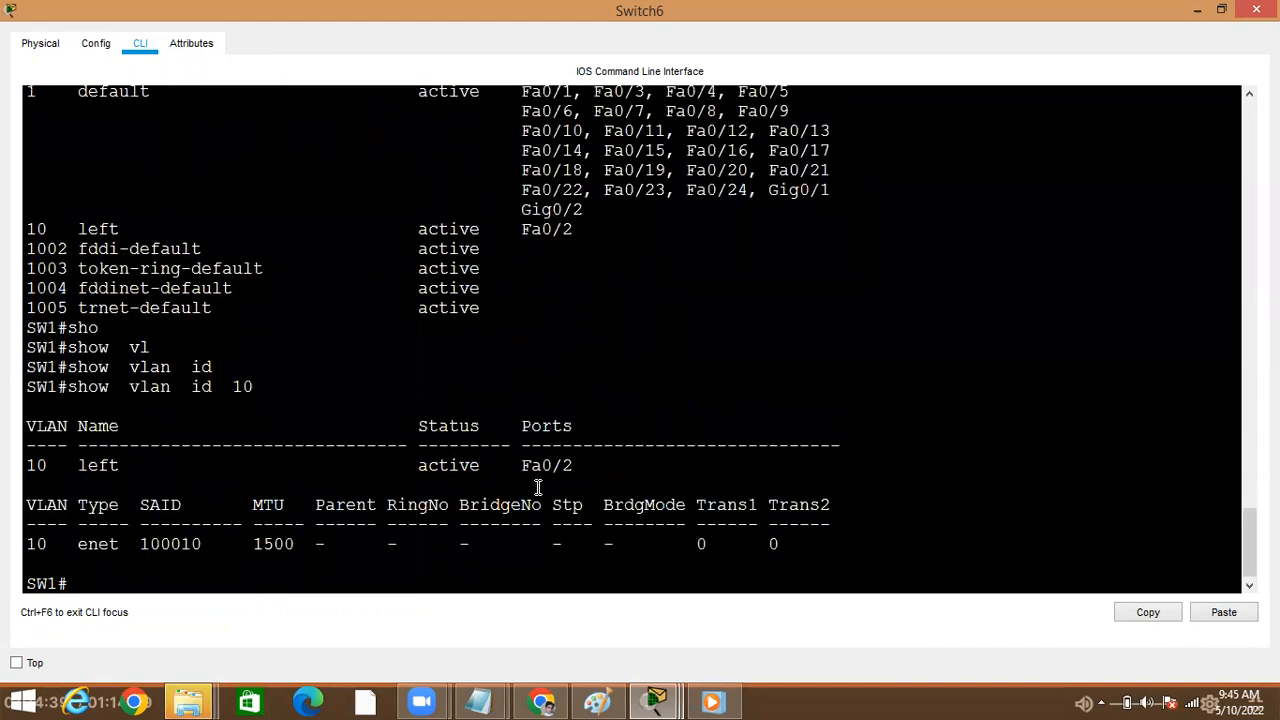
double_click(536, 467)
click(557, 464)
key(Return)
key(Return)
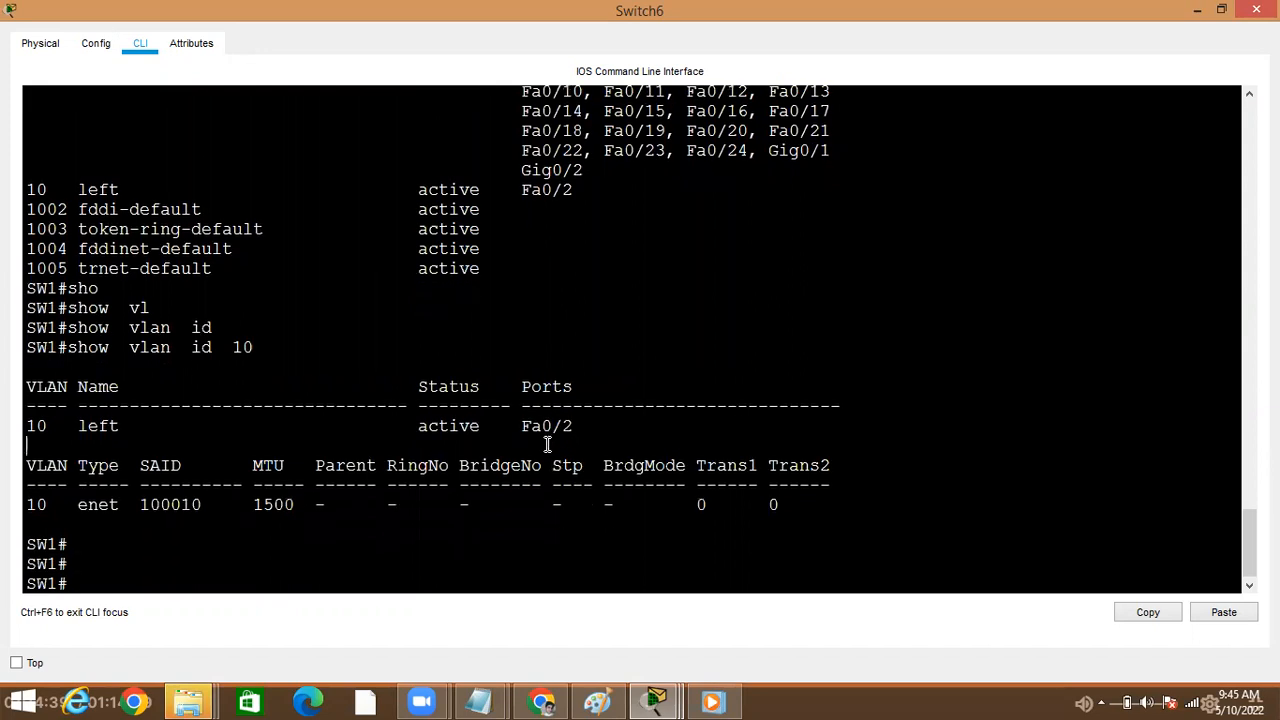
- Return to the topology and open Switch7's command line in a maximized window, ready at its prompt
key(alt+Tab)
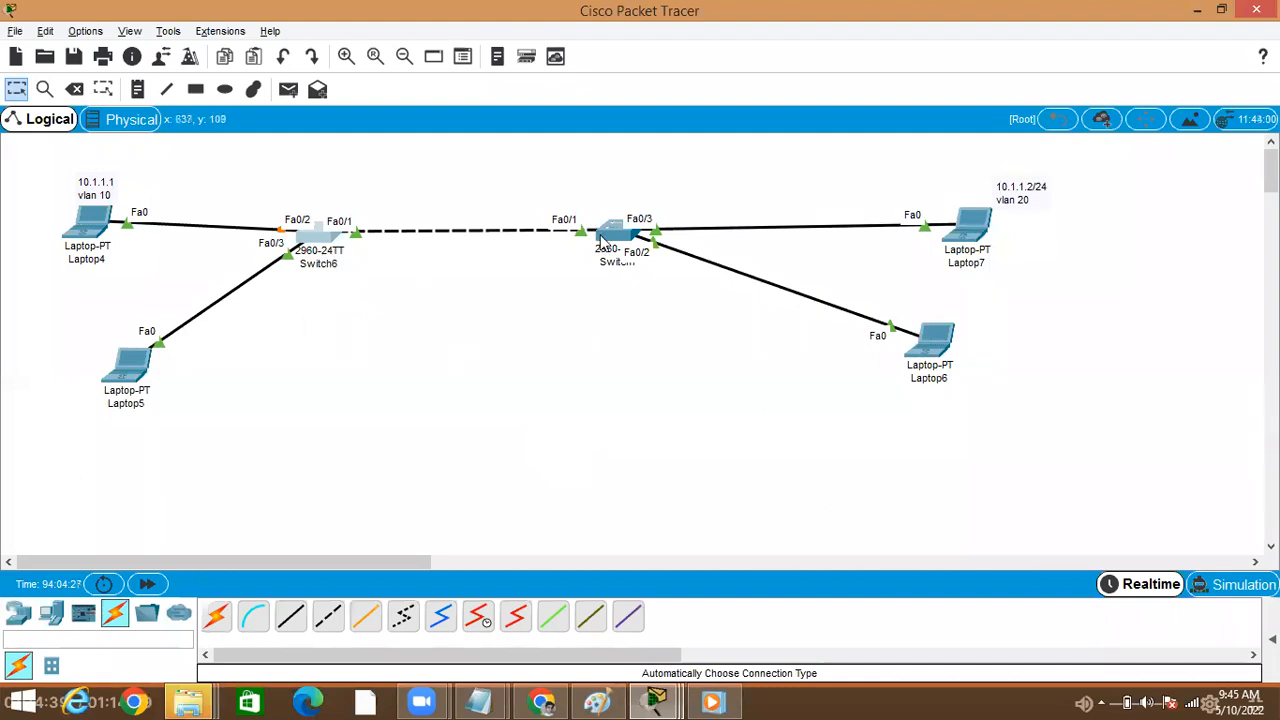
click(607, 240)
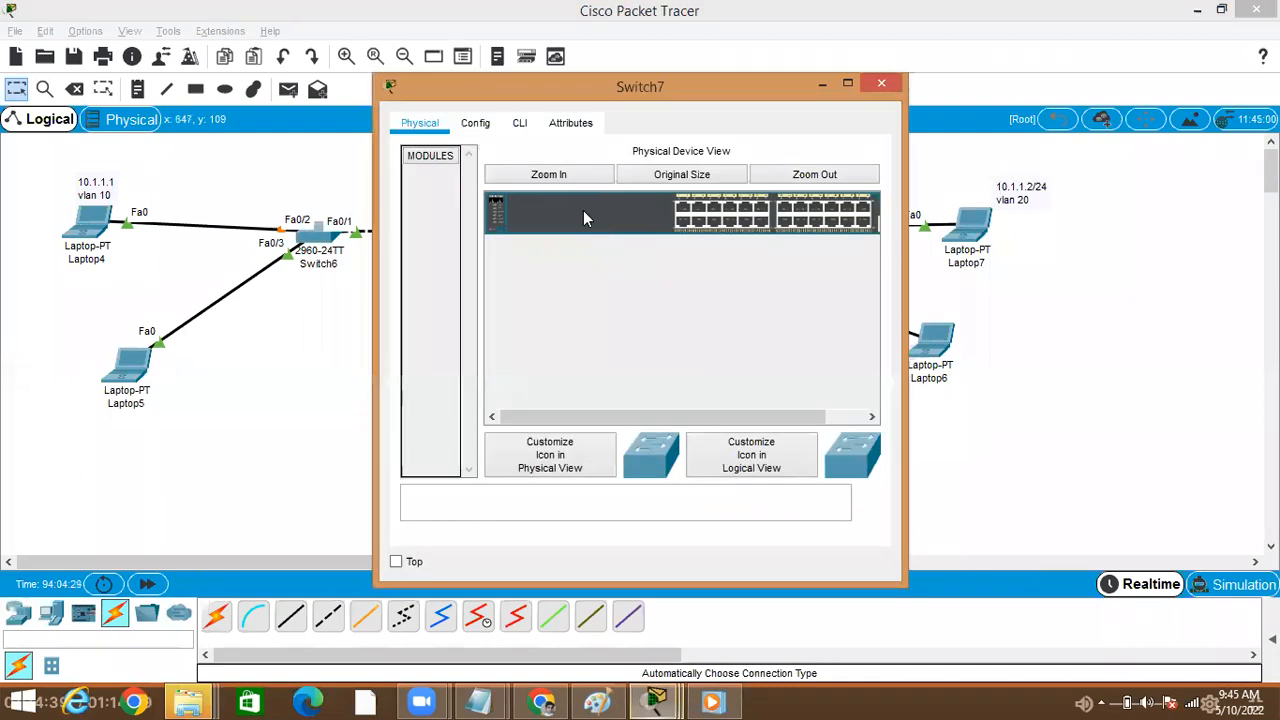
click(520, 124)
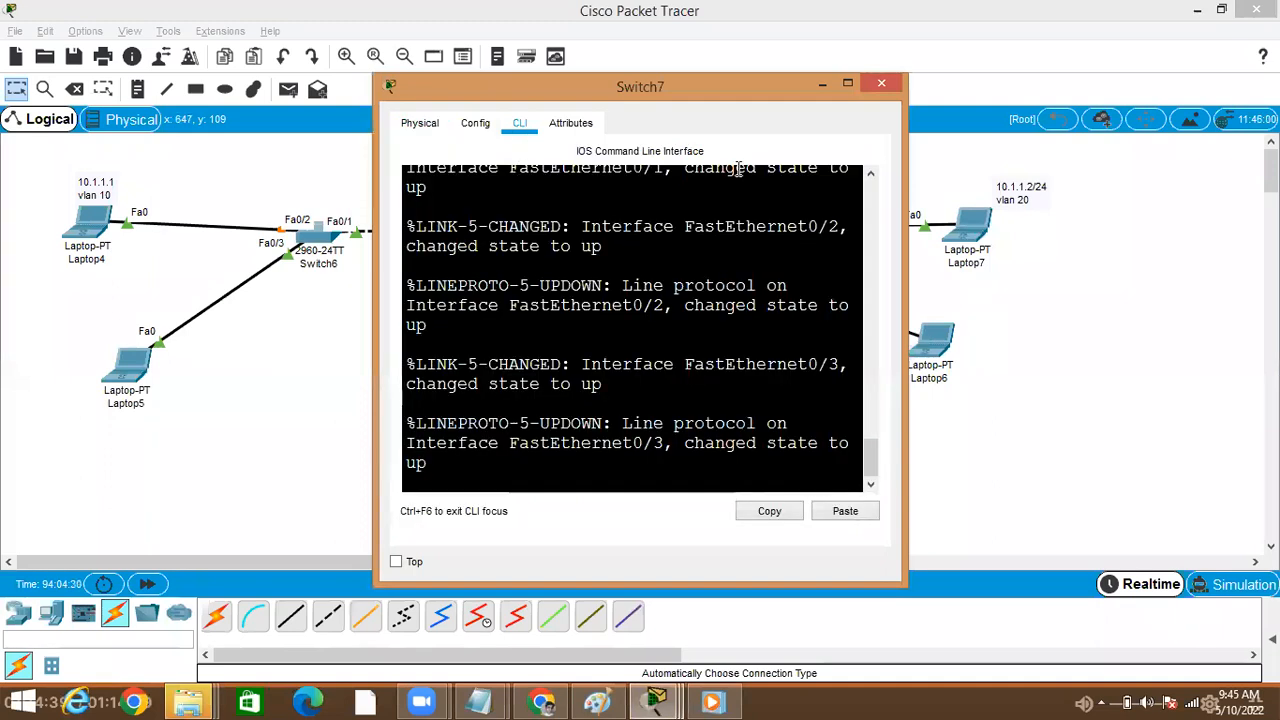
click(848, 83)
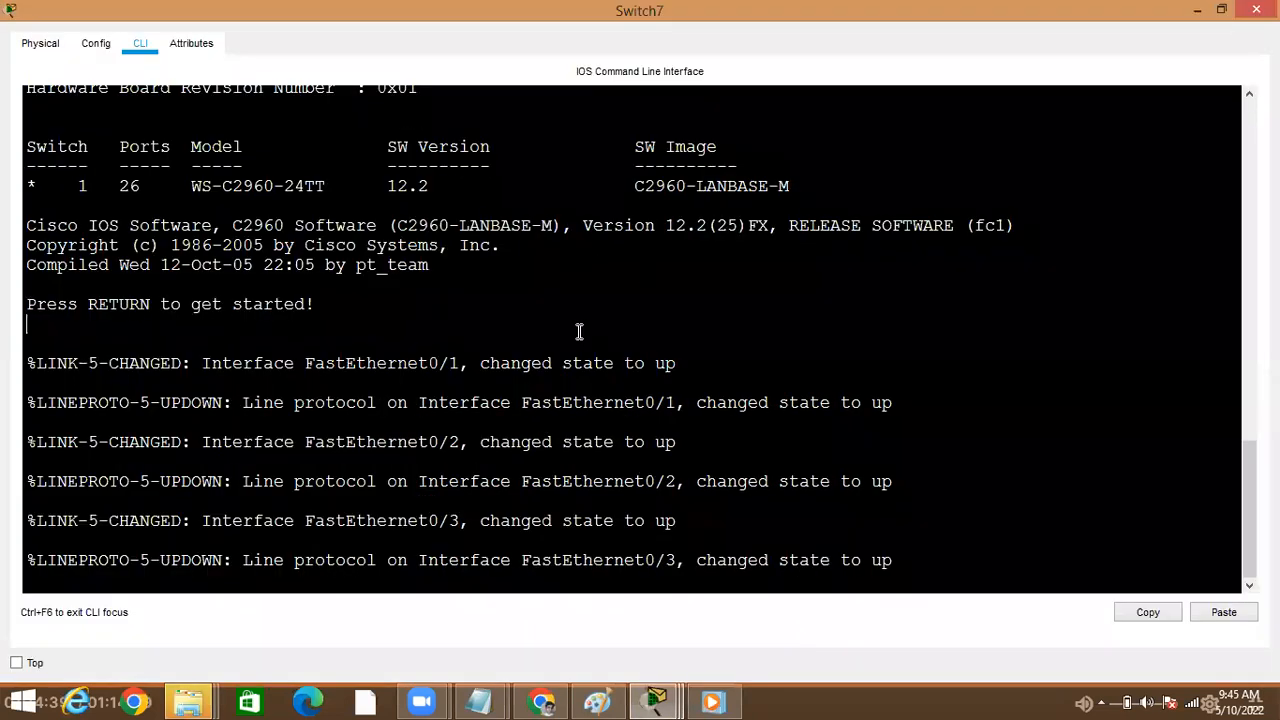
key(Return)
key(Return)
text(enable `)
key(Tab)
text(`)
key(Return)
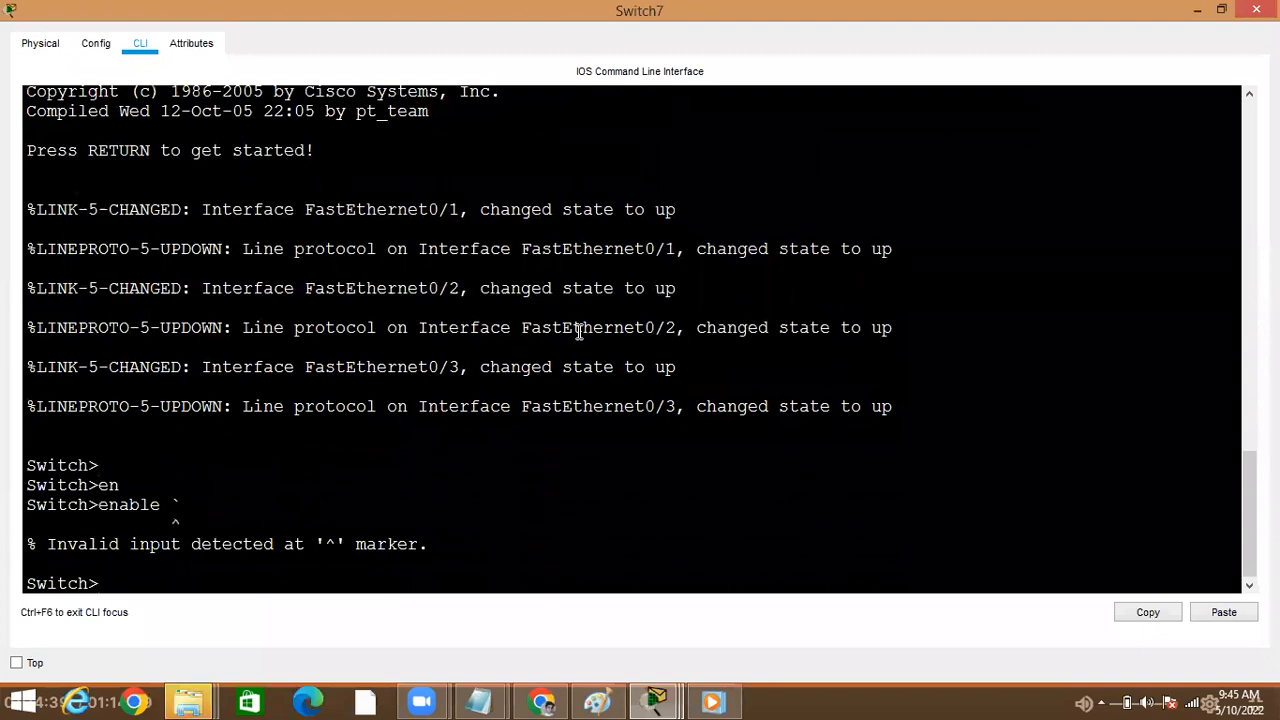
- Enable privileged mode on Switch7 and enter global configuration mode
text(en)
key(Tab)
key(Return)
text(conf)
key(Tab)
text(t)
key(Tab)
key(Return)
- Set Switch7's hostname to SW1
text(hos)
key(Tab)
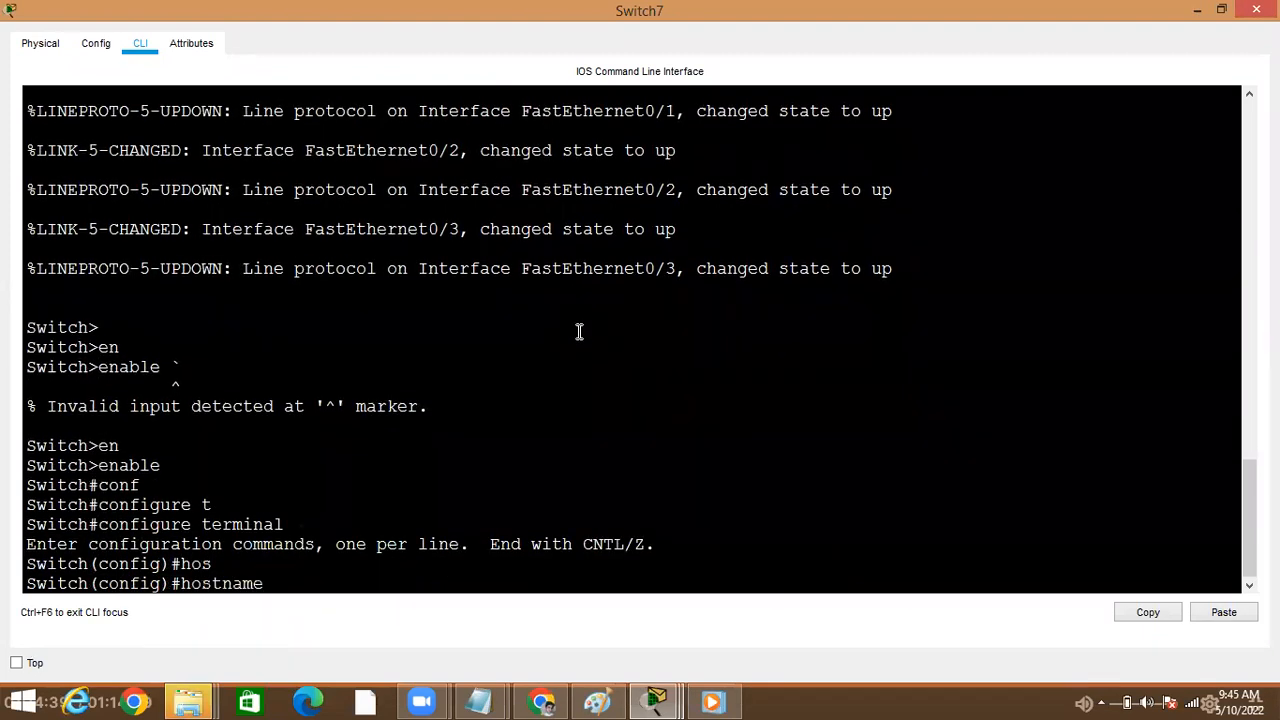
text(SW1)
key(Return)
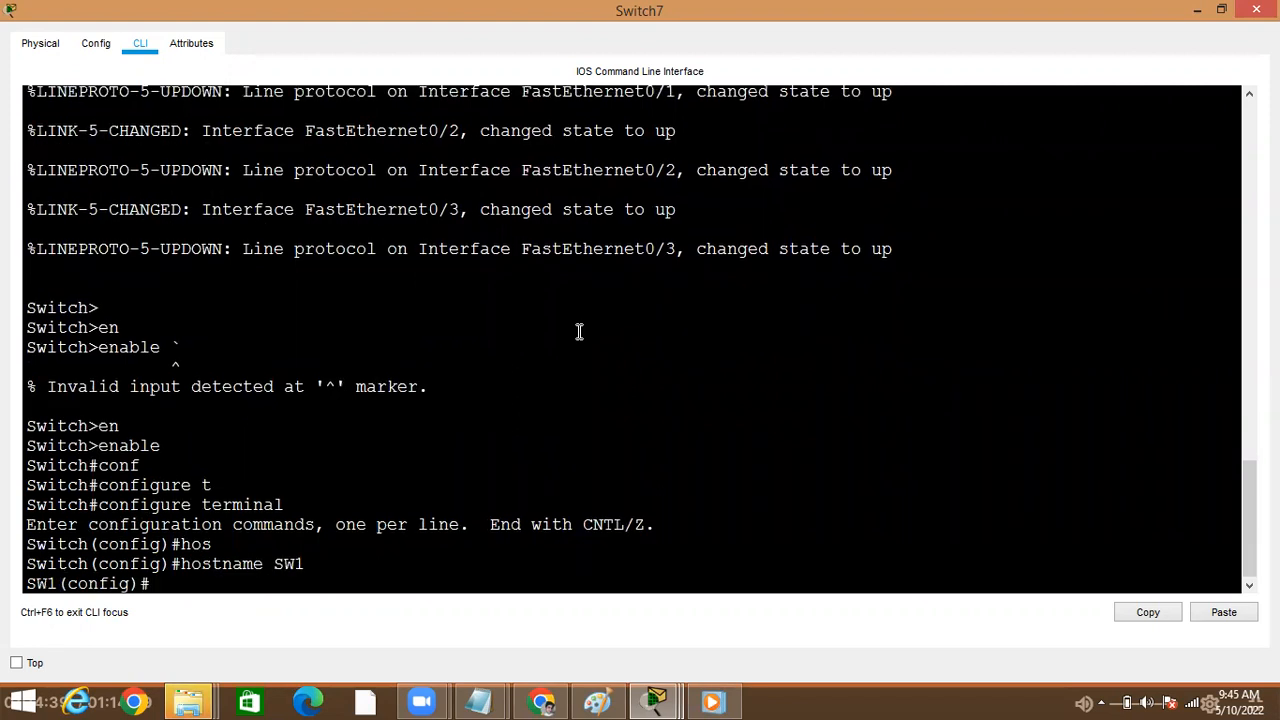
- Change Switch7's hostname to SW2
key(Up)
key(BackSpace)
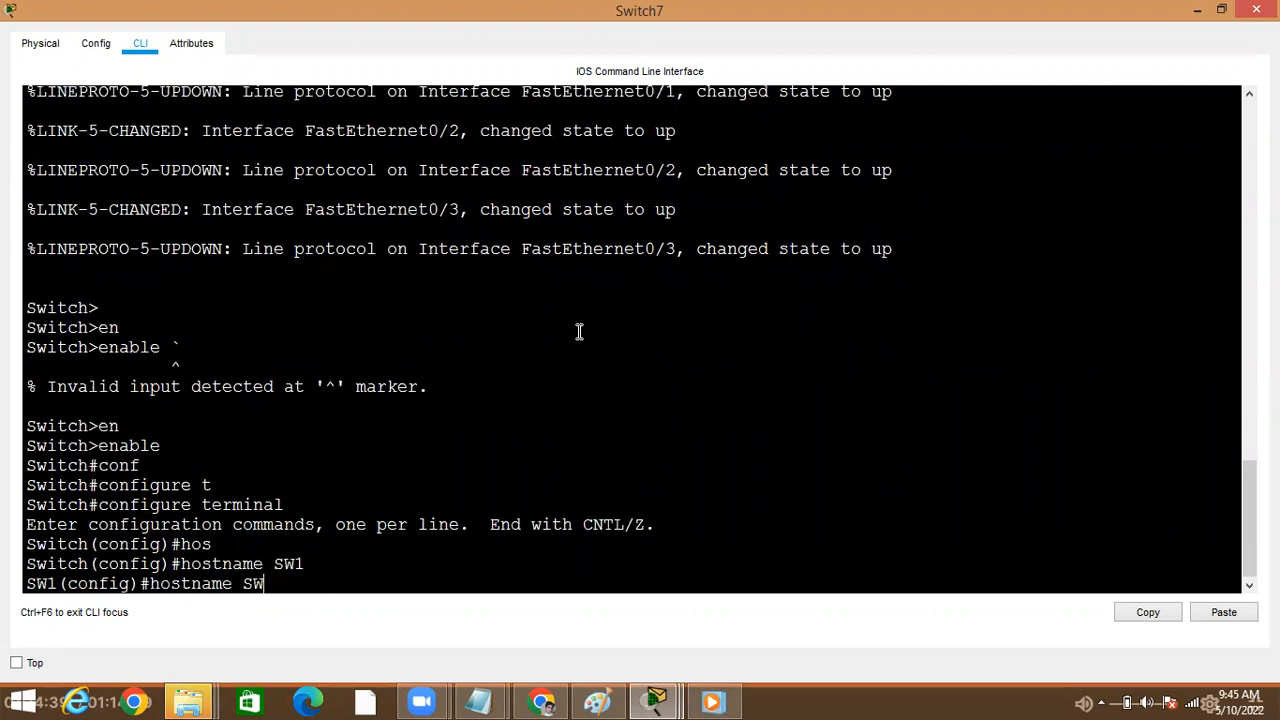
text(2)
key(Return)
- Create VLAN 20 on SW2, name it right, and exit VLAN configuration
text(vl)
key(Tab)
text(20)
key(Return)
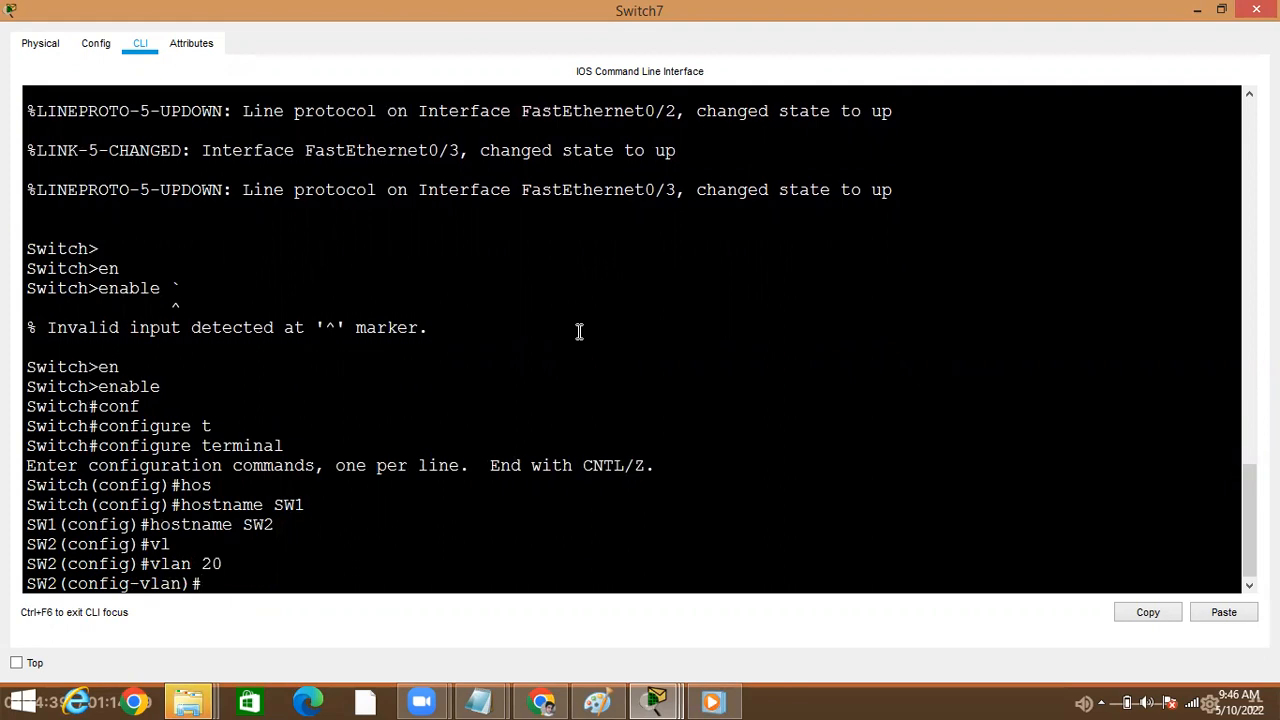
text(na)
key(Tab)
text(tright)
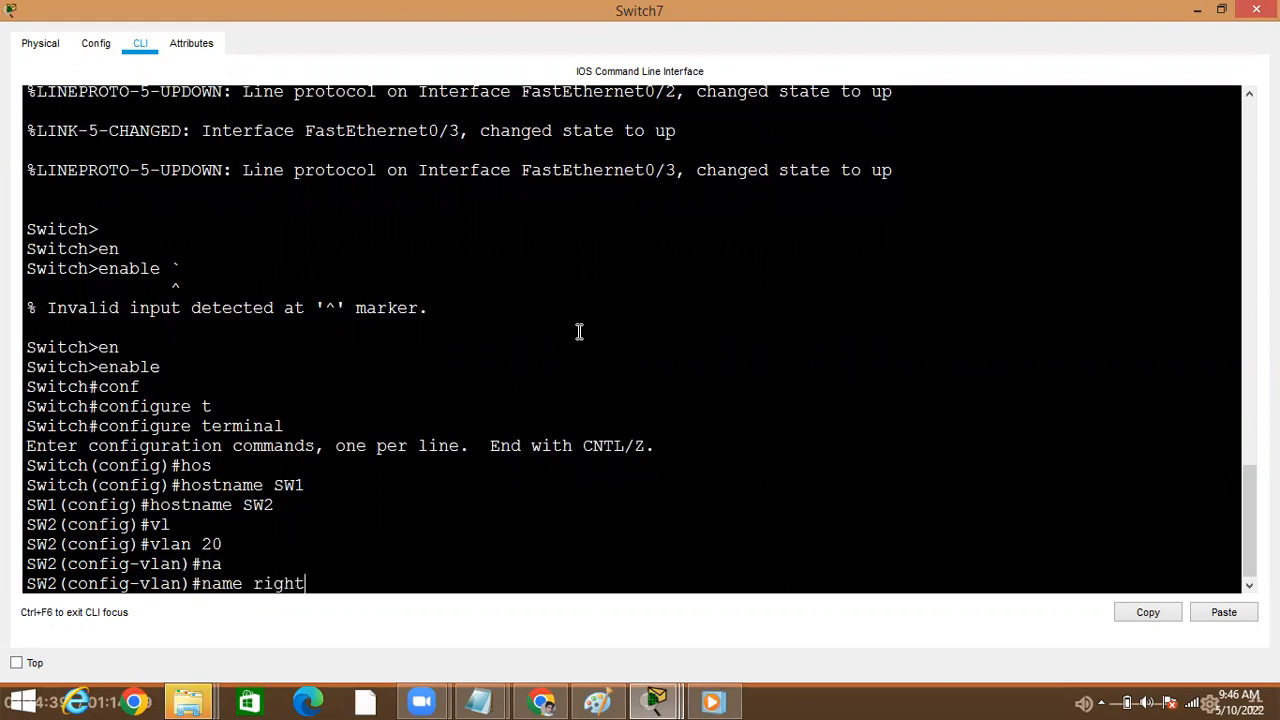
key(Return)
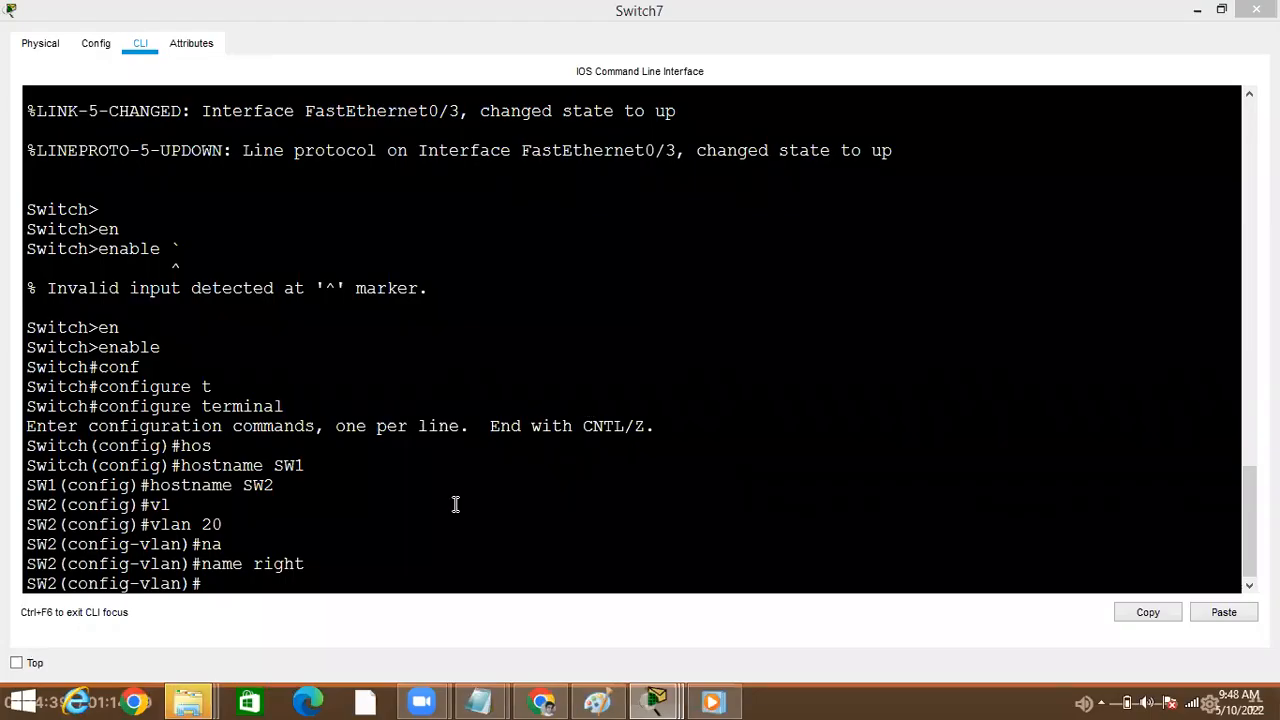
click(344, 572)
key(Return)
key(Return)
text(ex)
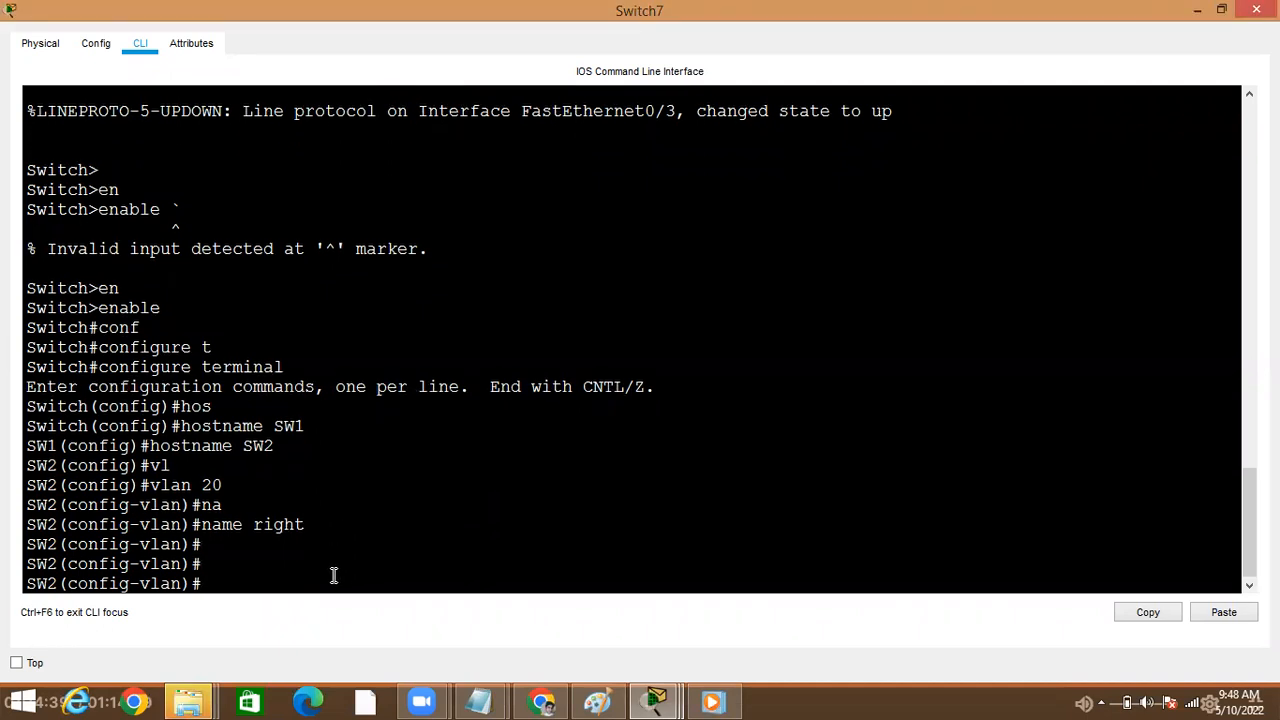
text(it)
key(Return)
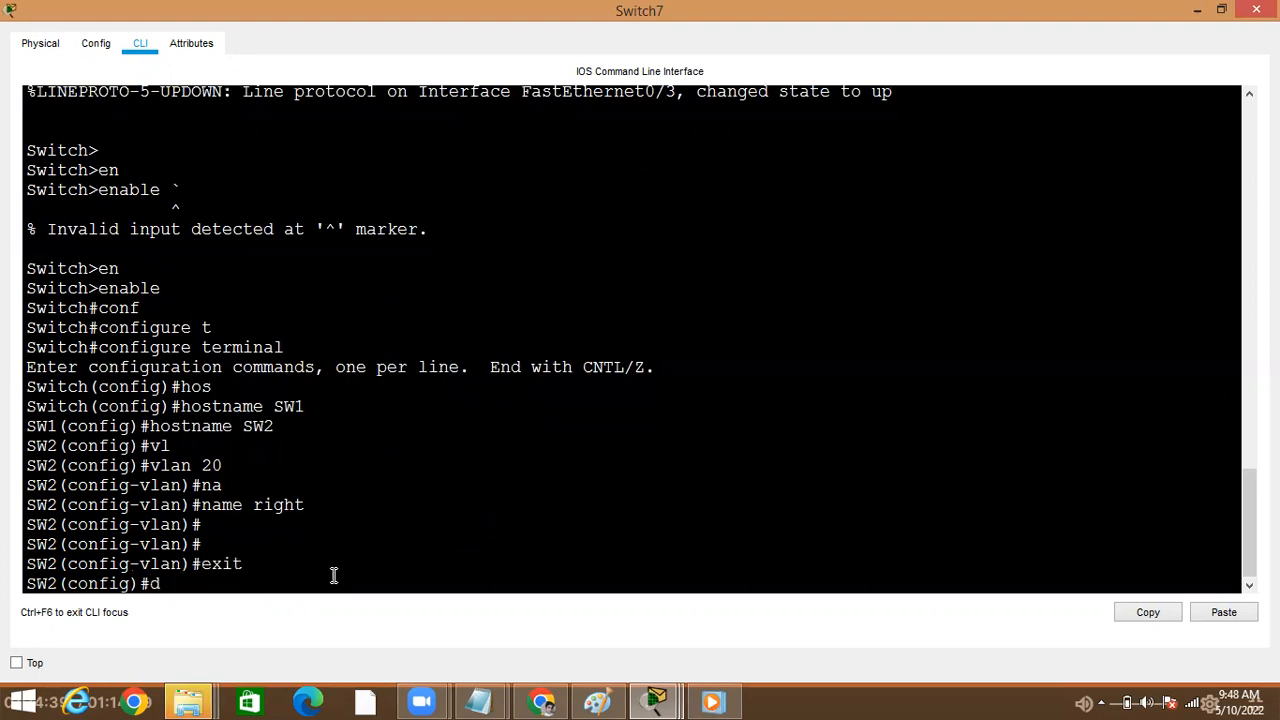
- Try show vlan br in SW2's global configuration mode, and list the VLANs with do show vlan br
key(BackSpace)
text(show vlan br)
key(Return)
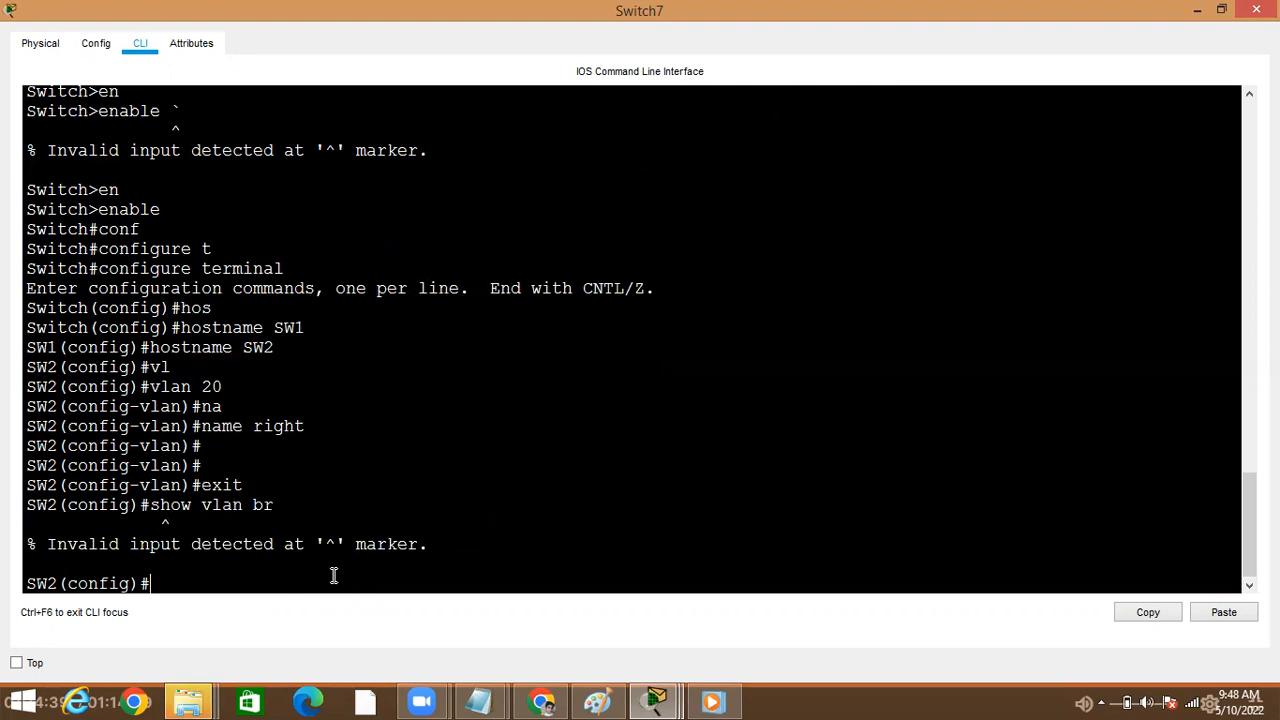
key(Up)
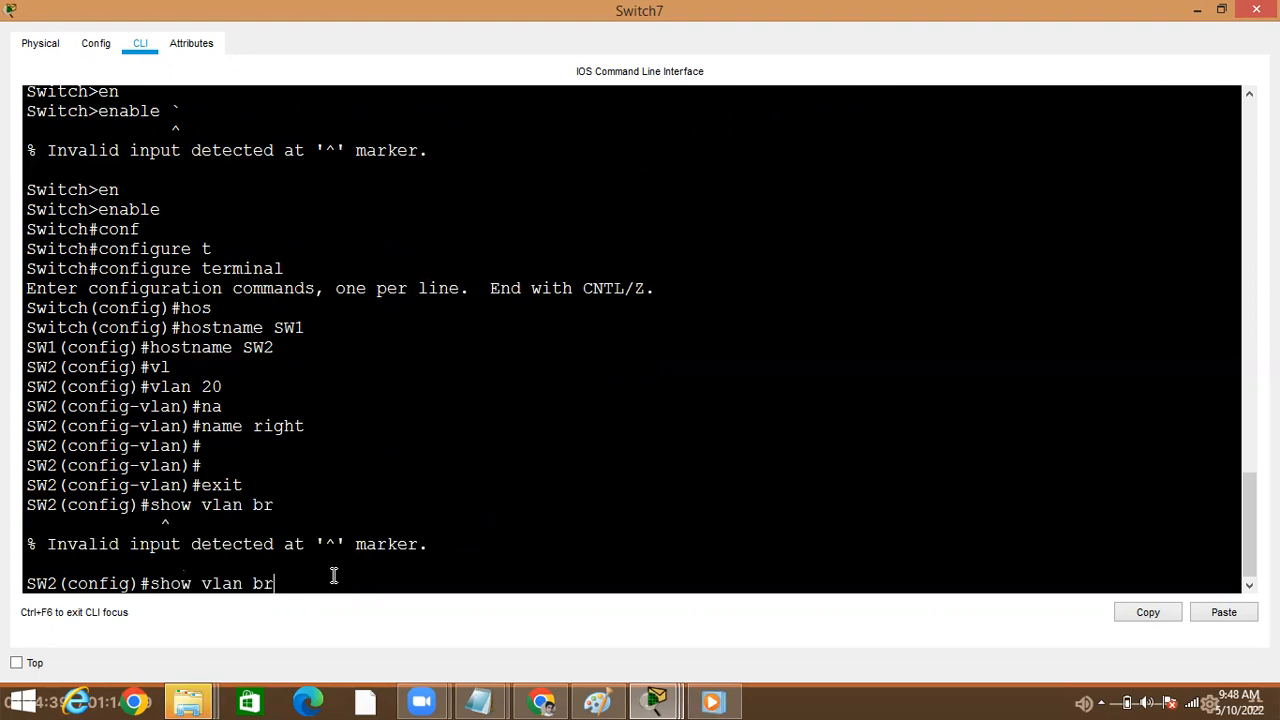
text(do)
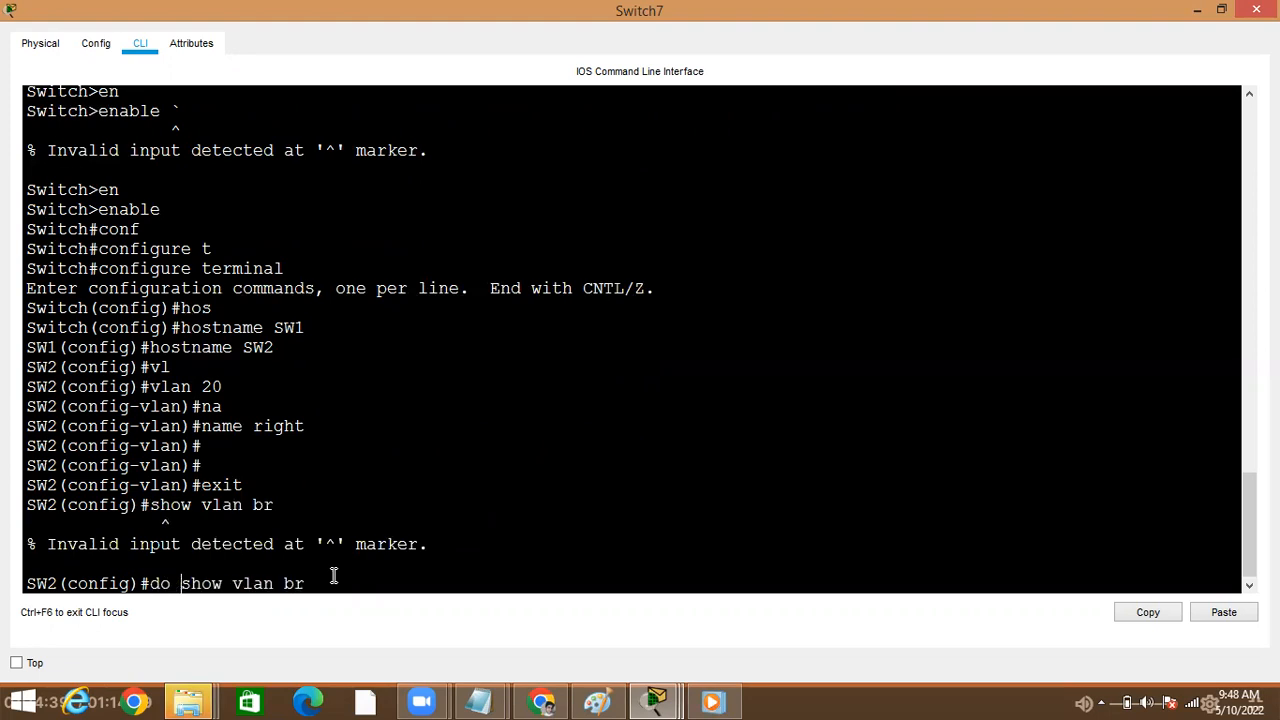
key(Return)
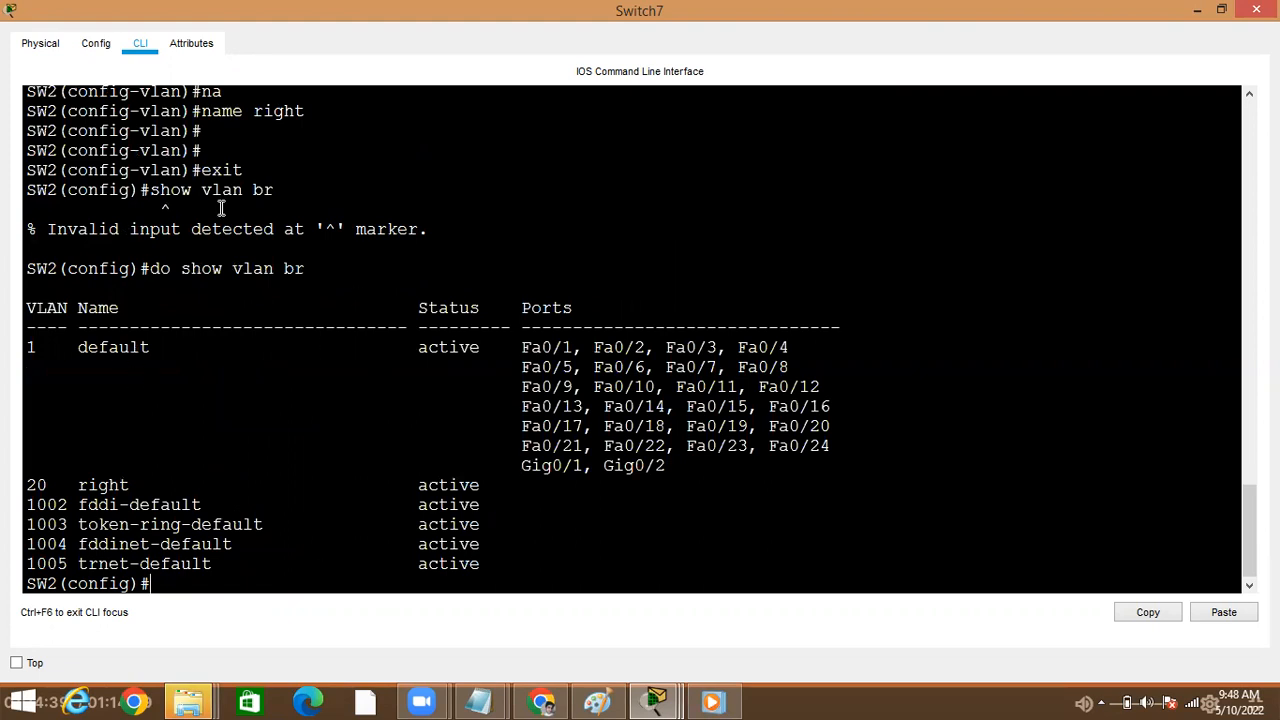
double_click(170, 266)
- Exit global configuration on SW2 to return to privileged mode
key(Return)
key(Return)
text(exit)
key(Return)
key(Up)
key(Up)
key(Down)
key(Down)
- List SW2's VLANs from privileged mode with show vlan brief
text(sho)
key(Tab)
text(v;)
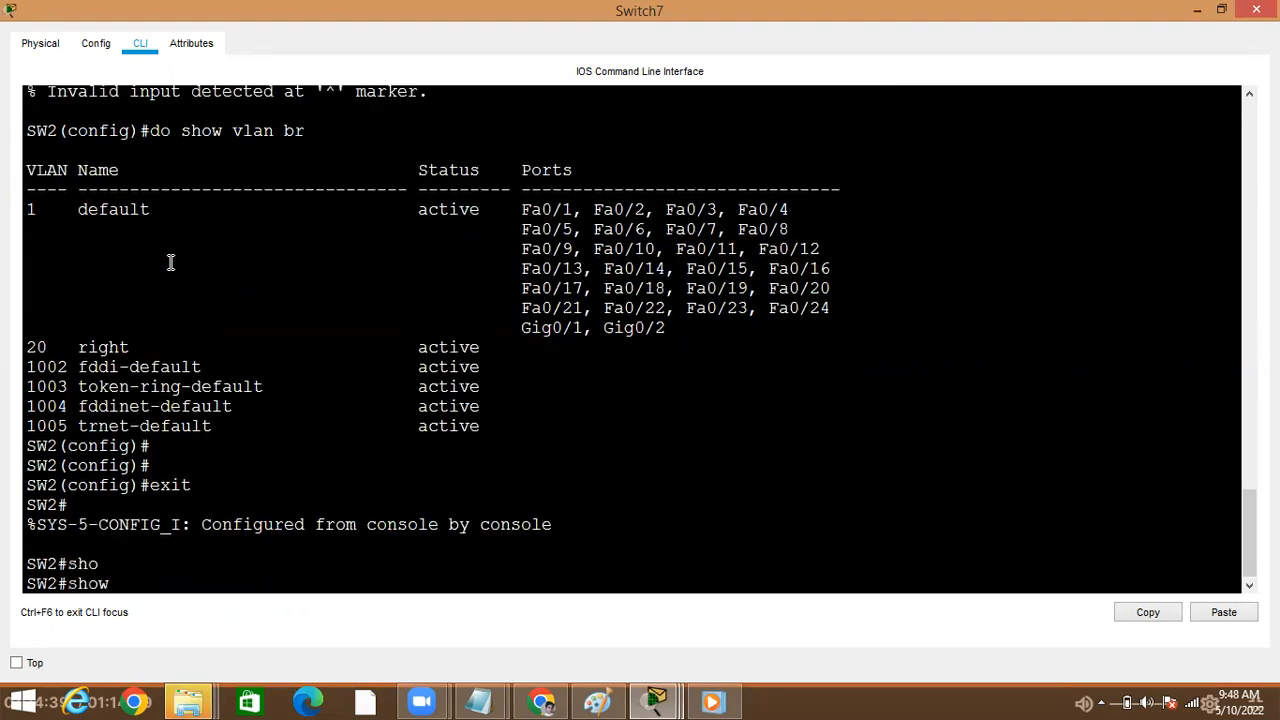
key(Tab)
text(l)
key(Tab)
text(b)
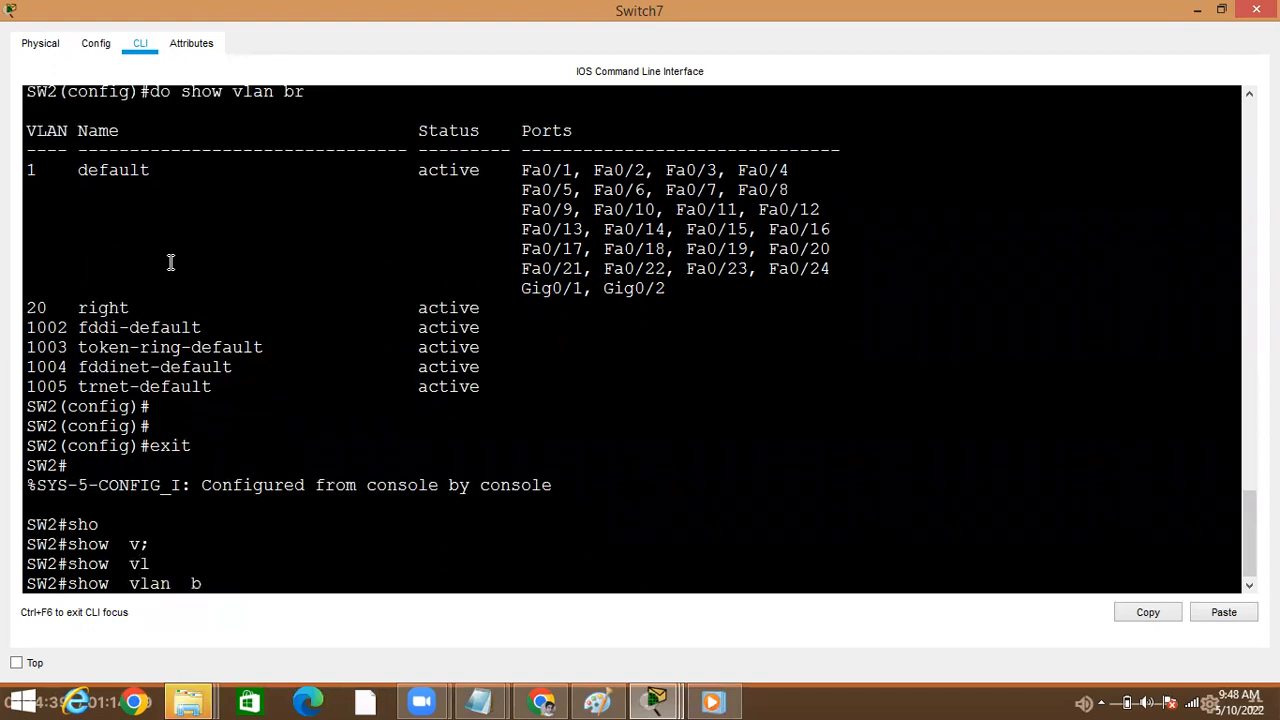
text(r)
key(Tab)
key(Return)
- Display the details of VLAN 20 on SW2 with show vlan id 20
text(sho)
key(Tab)
text(v)
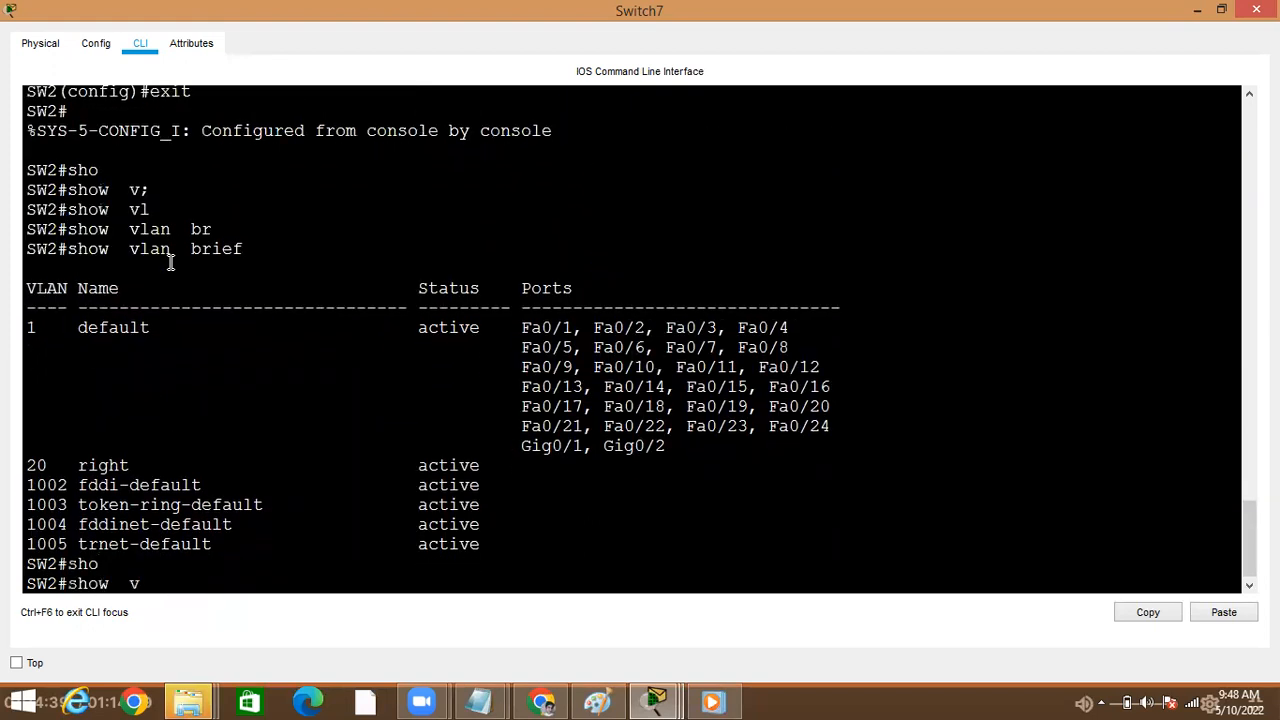
text(l)
key(Tab)
text(id 20)
key(Return)
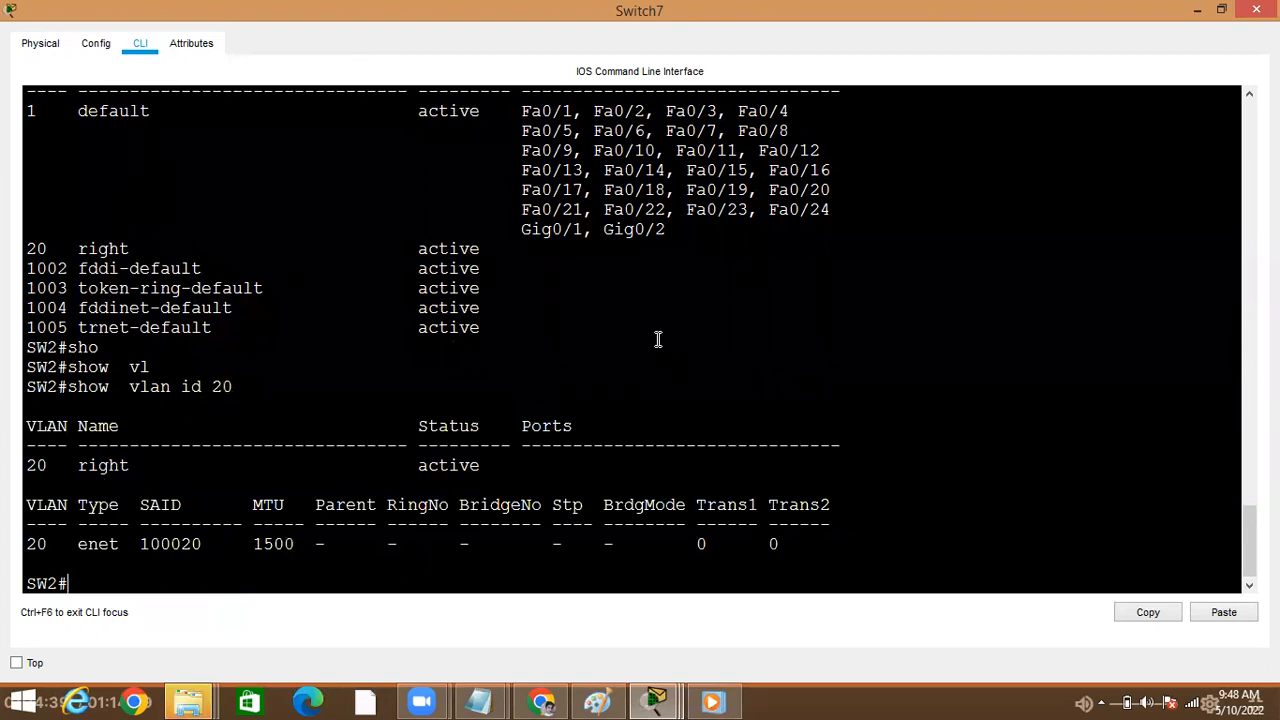
- Repeat the show vlan brief listing on SW2
key(Up)
key(Up)
key(Return)
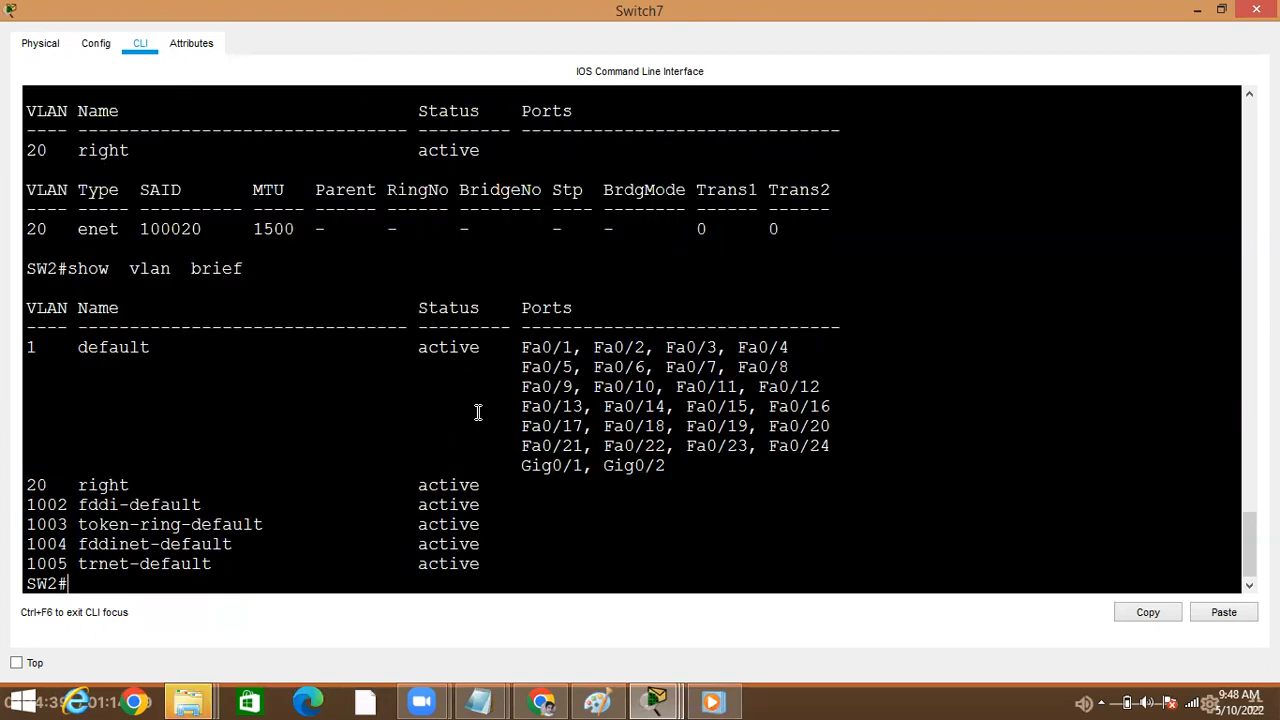
- Run show vlan id 20 on SW2 again to check VLAN 20's assigned ports
text(sho)
key(Tab)
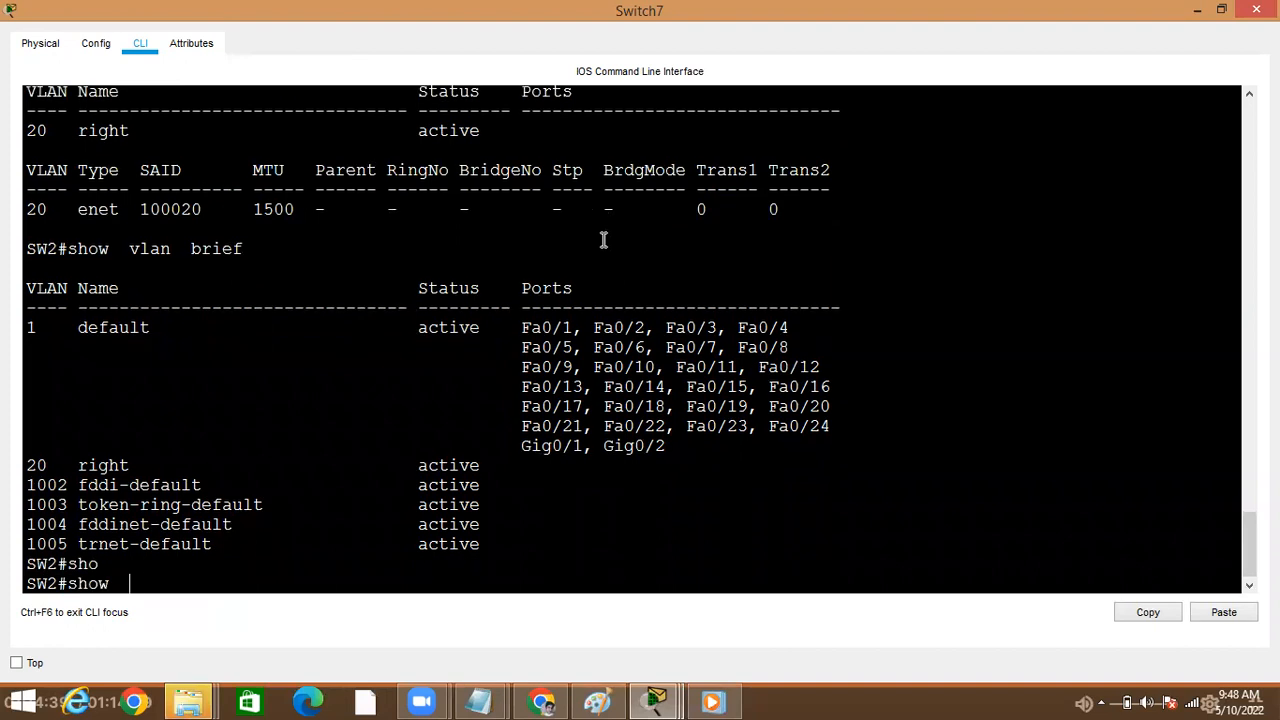
text(vl)
key(Tab)
text(od)
key(BackSpace)
key(BackSpace)
text(id)
key(Tab)
text(20)
key(Return)
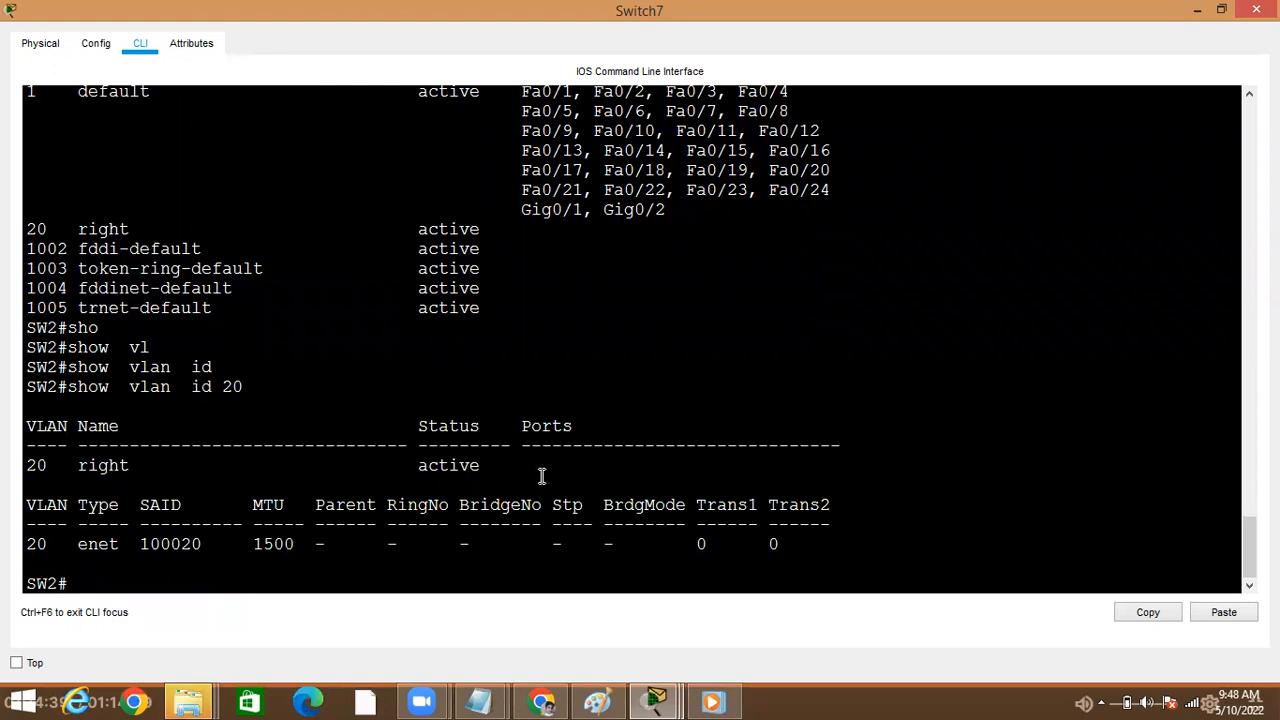
- Enter global configuration mode on SW2 with configure terminal
text(conf)
key(Tab)
text(t)
key(Tab)
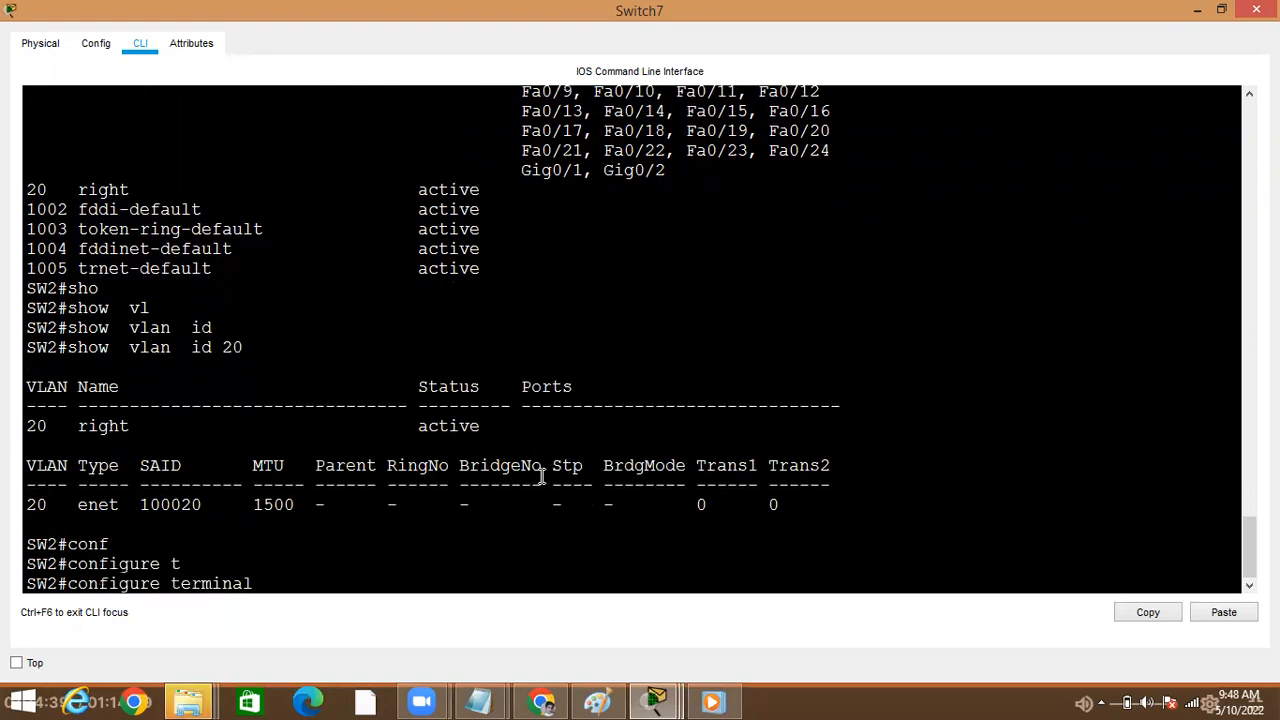
key(Return)
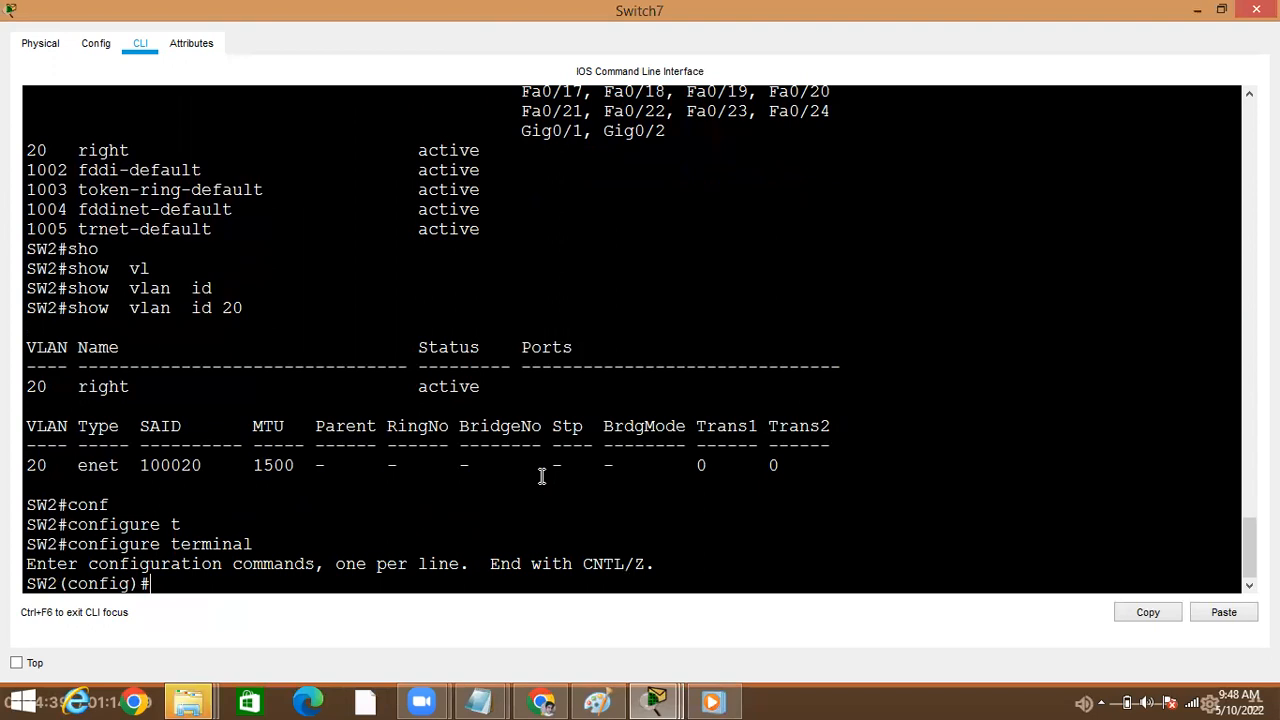
mouse_move(613, 700)
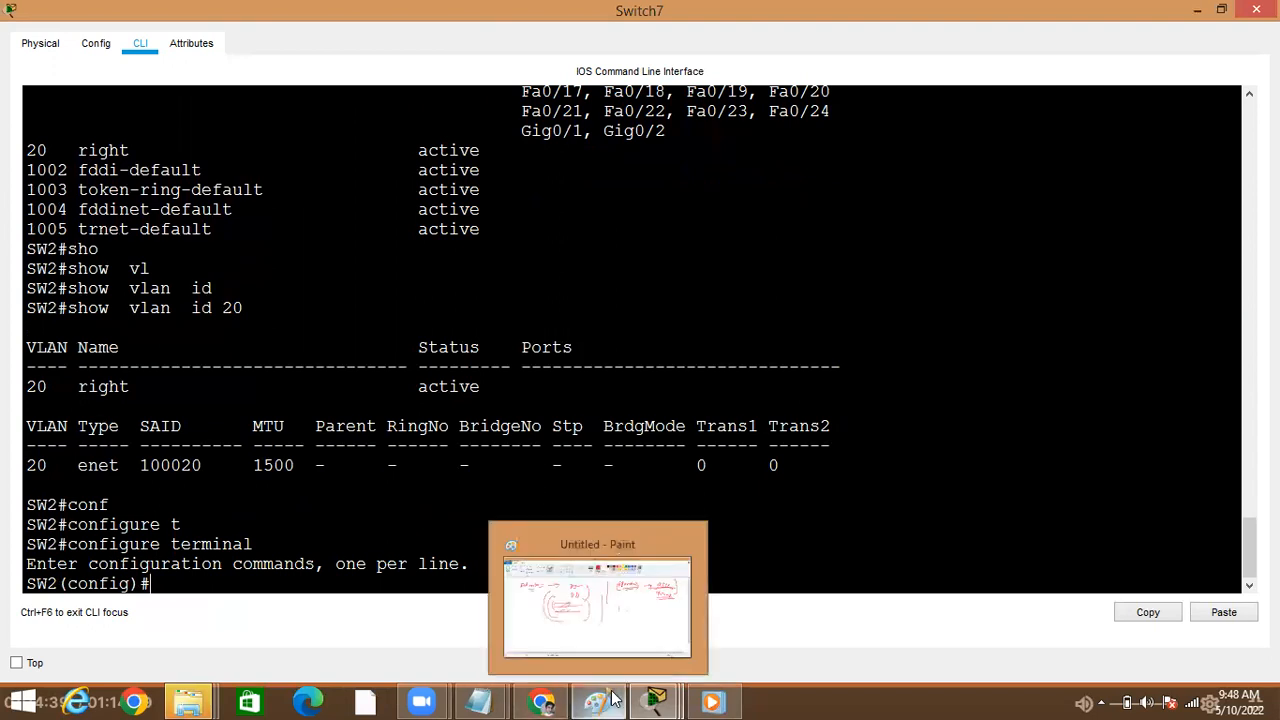
- Enter interface configuration mode for fastEthernet 0/3 on SW2
mouse_move(656, 702)
click(552, 628)
key(alt+Tab)
text(int)
key(Tab)
text(fa)
key(Tab)
text(0/3)
key(Return)
- Assign SW2's fastEthernet 0/3 port to access VLAN 20 and exit interface configuration
text(sw)
key(Tab)
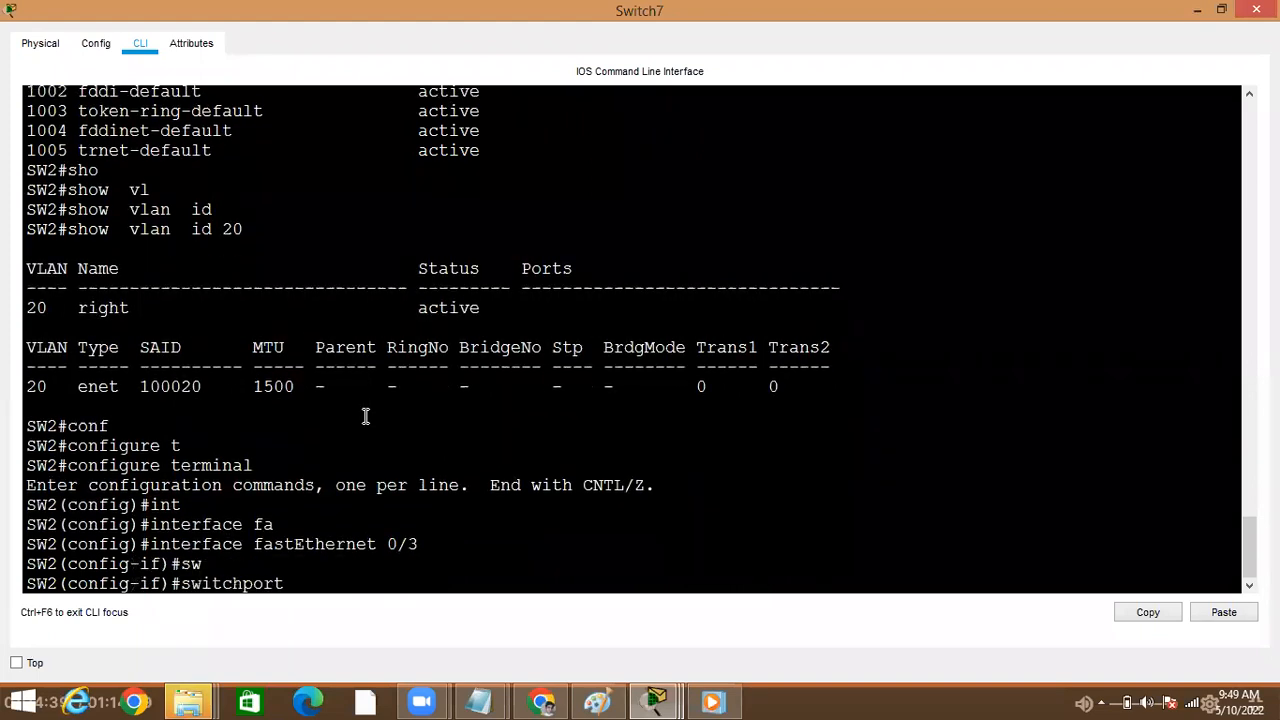
text(acc)
key(Tab)
text(v)
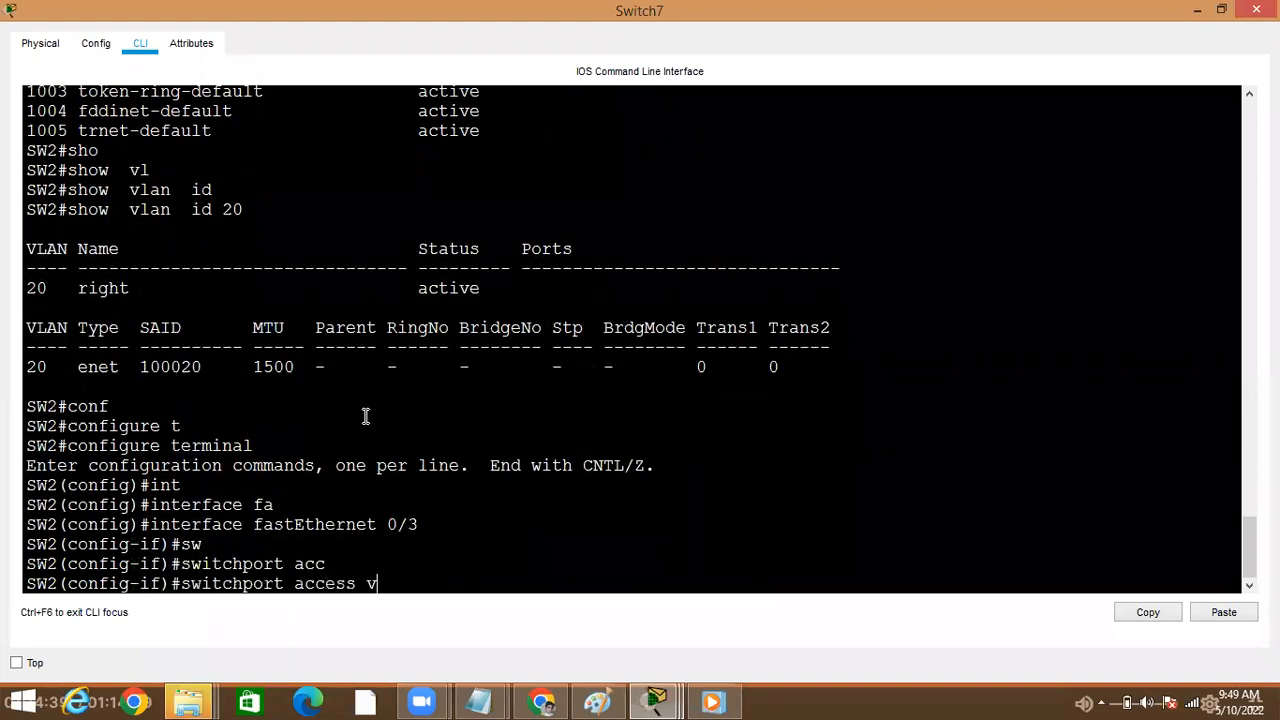
text(l)
key(Tab)
text(20)
key(Return)
text(exit)
key(Return)
key(Return)
key(Return)
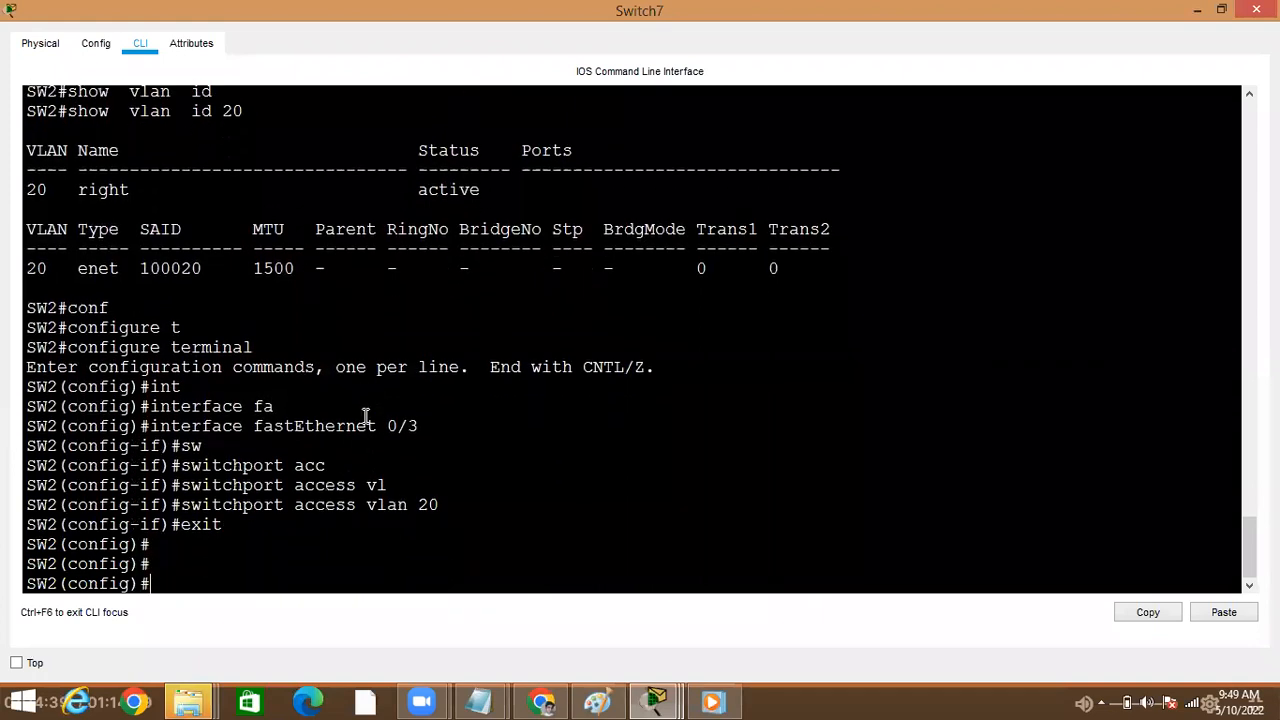
- Return SW2 to privileged mode and check VLAN 20's assigned ports with show vlan id 20
key(ctrl+z)
key(Return)
text(sho)
key(Tab)
text(vl)
key(Tab)
text(id 20)
key(Return)
double_click(536, 468)
key(alt+Tab)
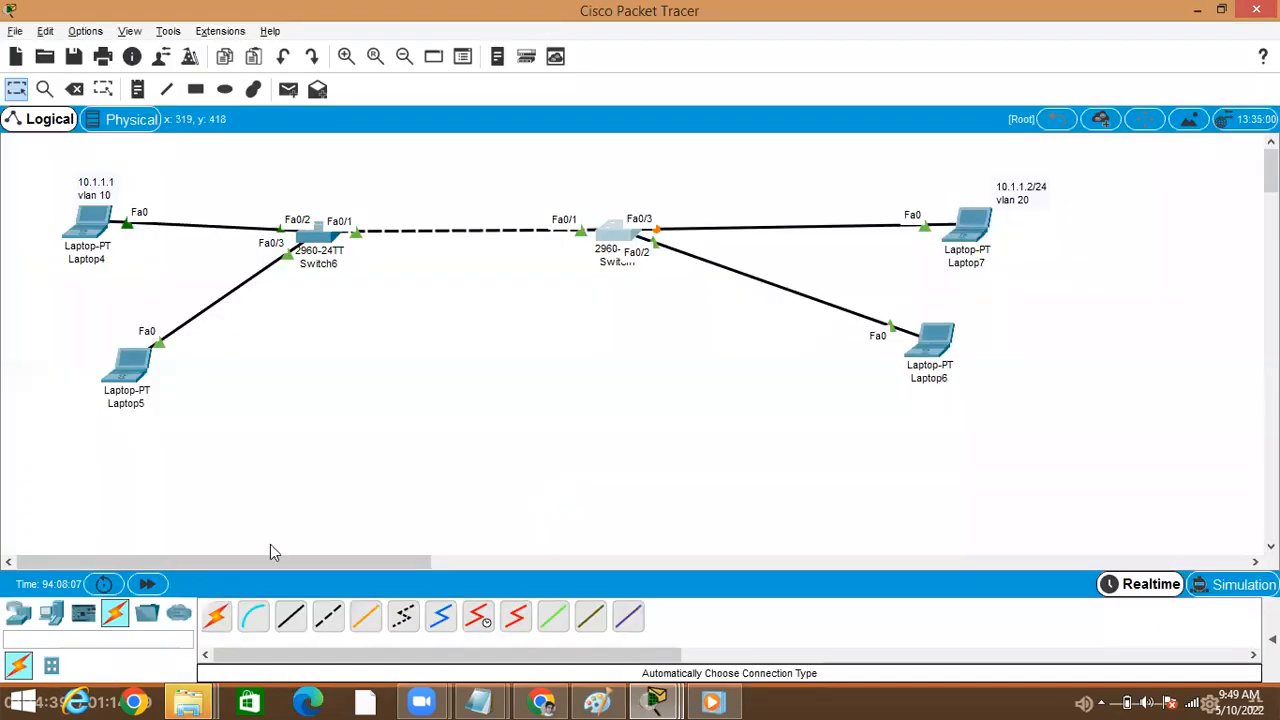
- Fast-forward the network's time and check the IP configuration of Laptop4
click(148, 584)
click(103, 228)
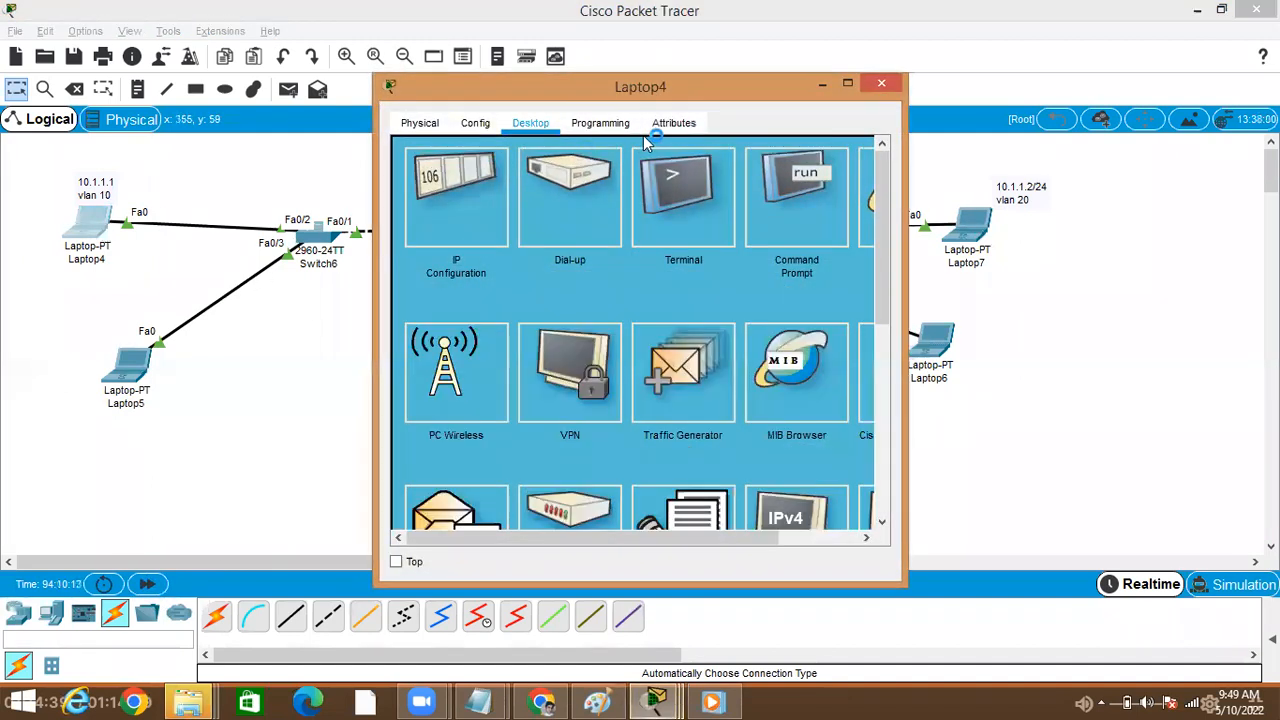
click(448, 234)
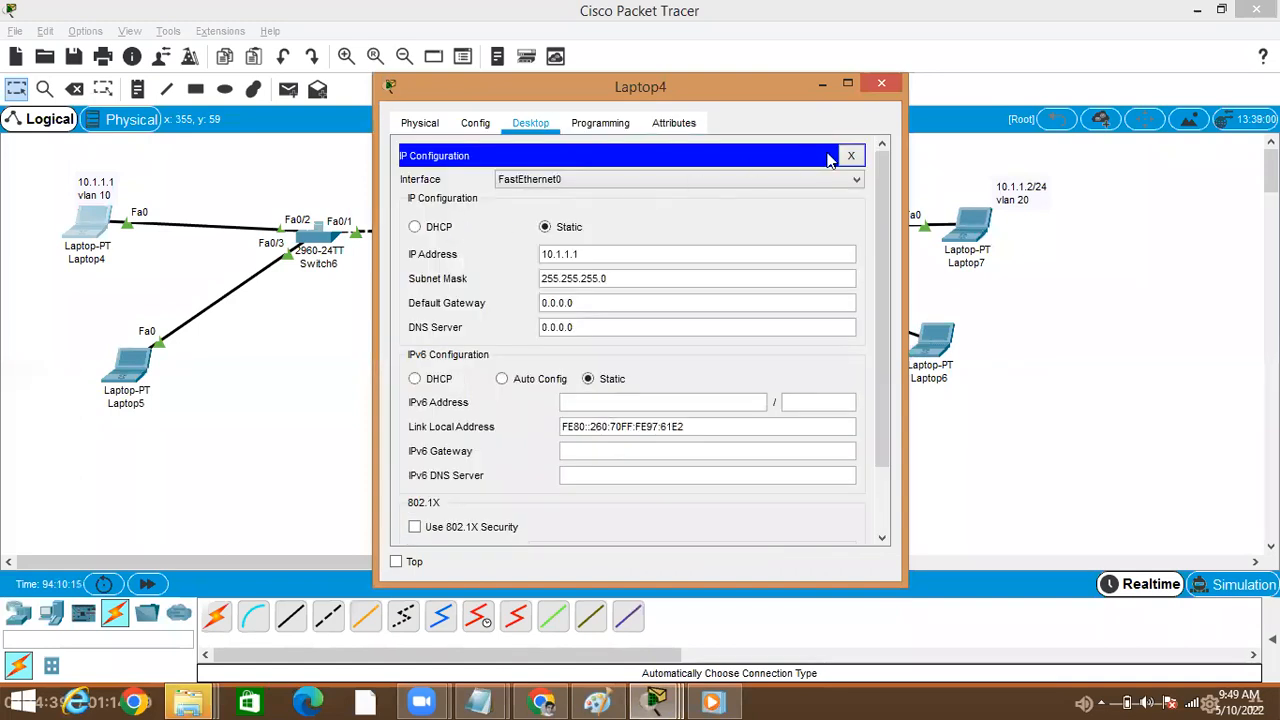
click(850, 157)
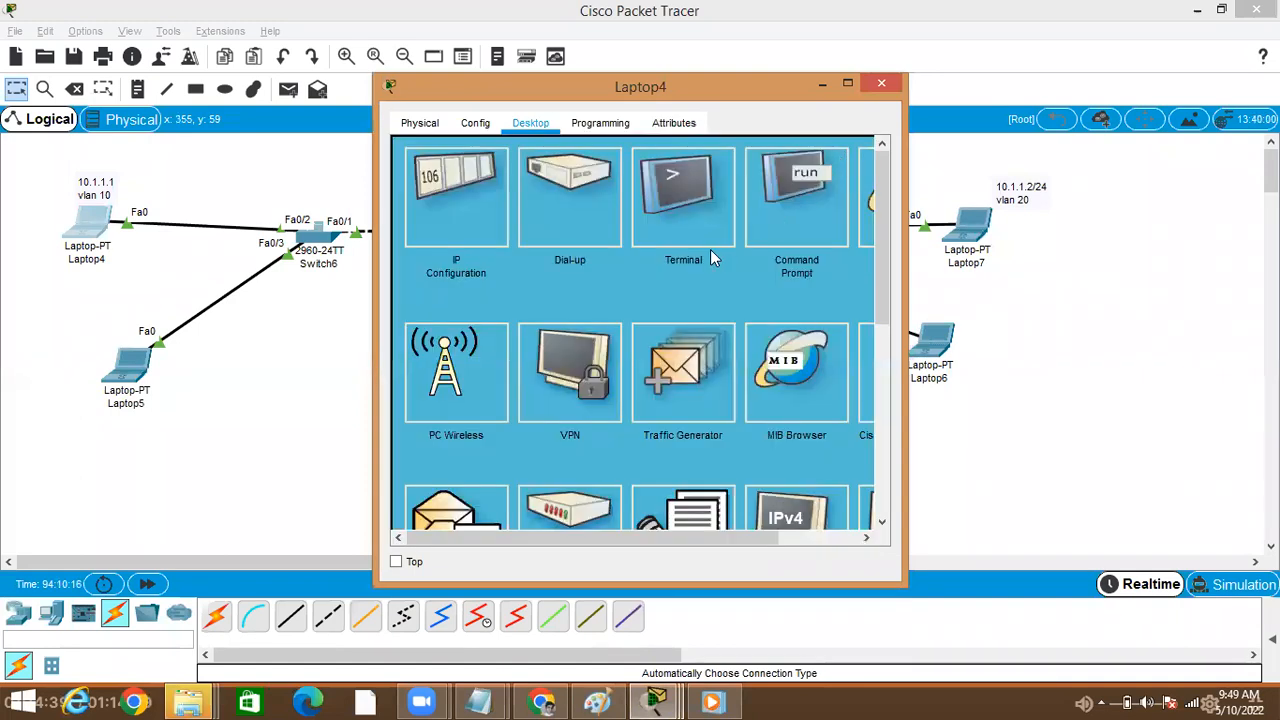
- Ping 10.1.1.2 from Laptop4's command prompt to test connectivity with Laptop7
click(823, 236)
text(ping)
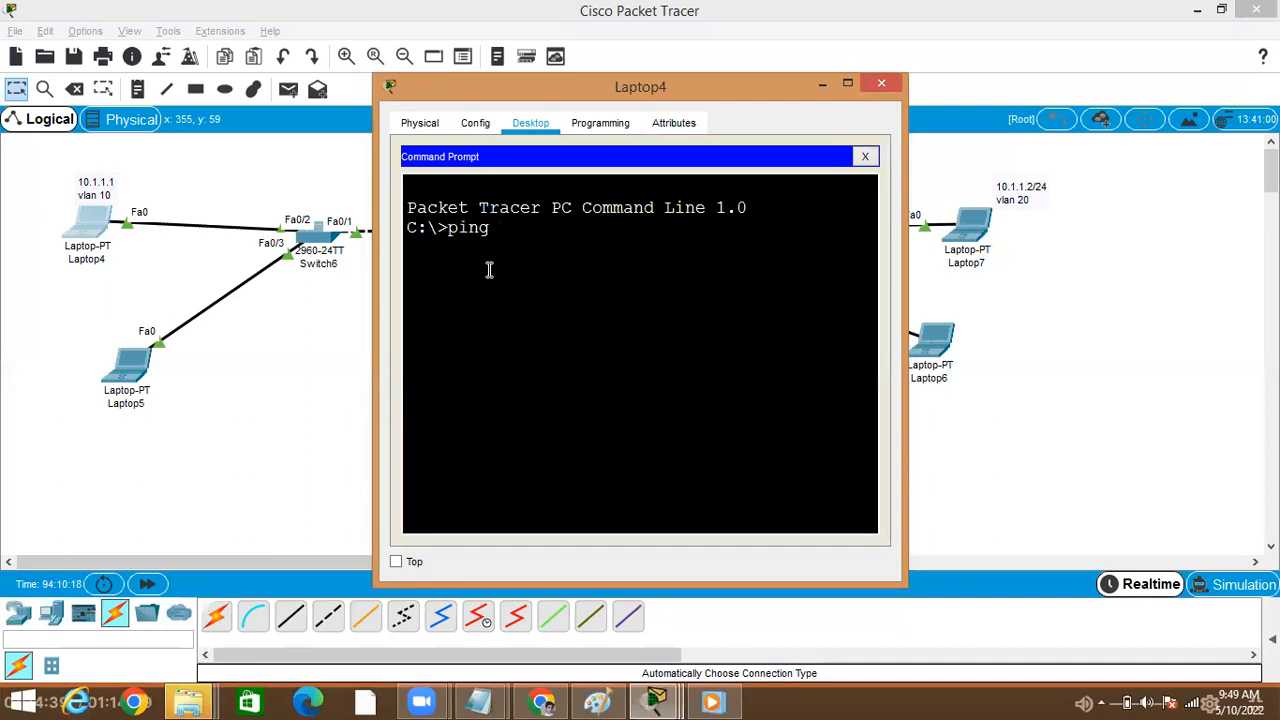
text( 10.1.1.2)
key(Return)
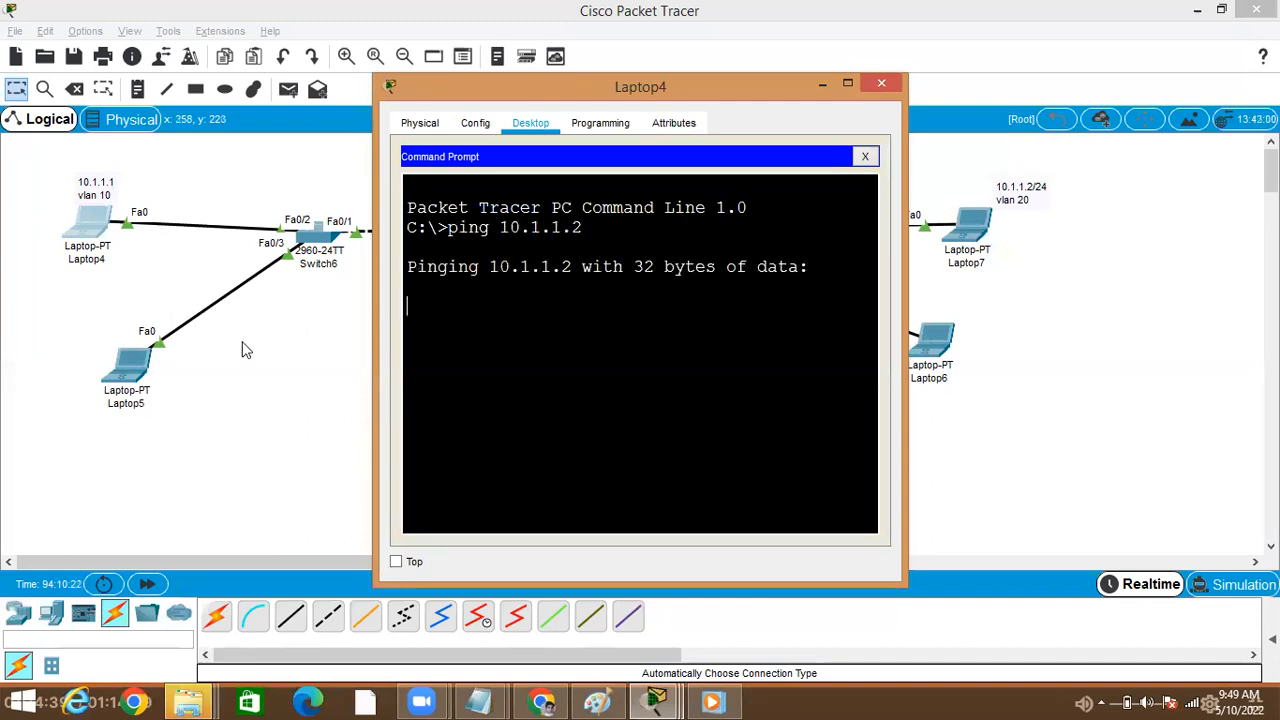
click(308, 341)
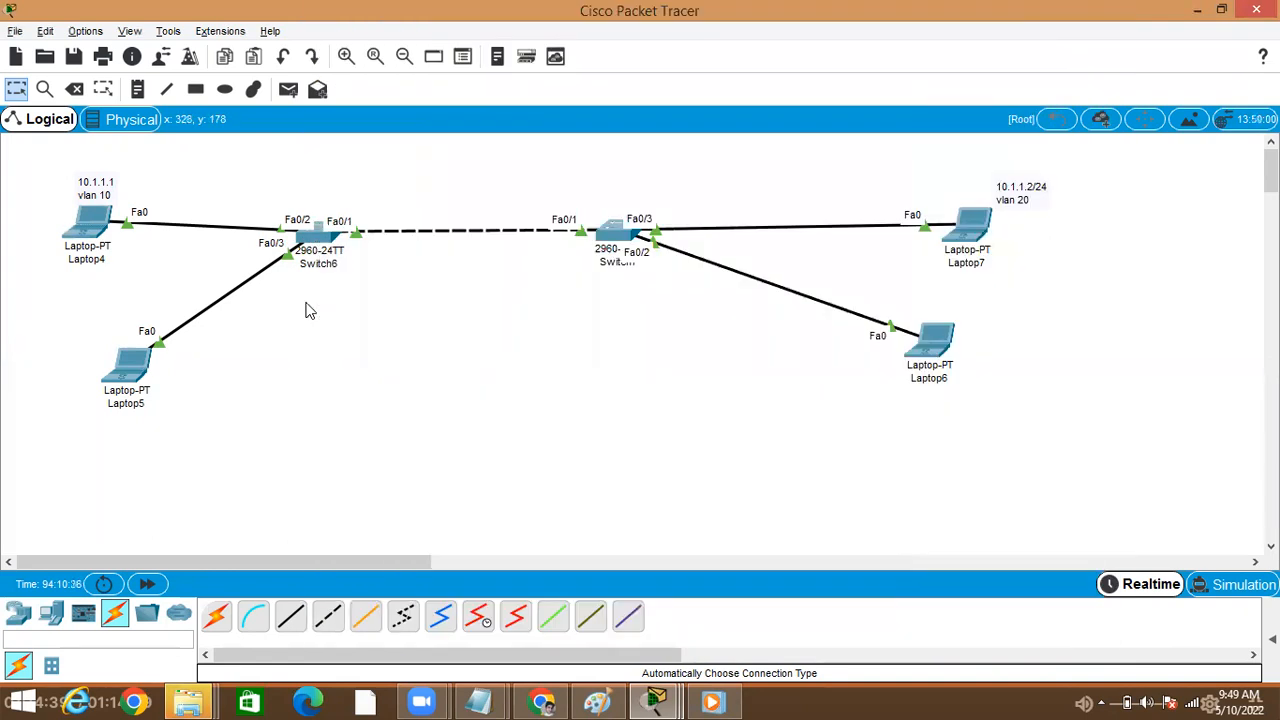
- Enter global configuration mode on SW1 (Switch6) with configure terminal
click(330, 237)
key(Return)
key(Return)
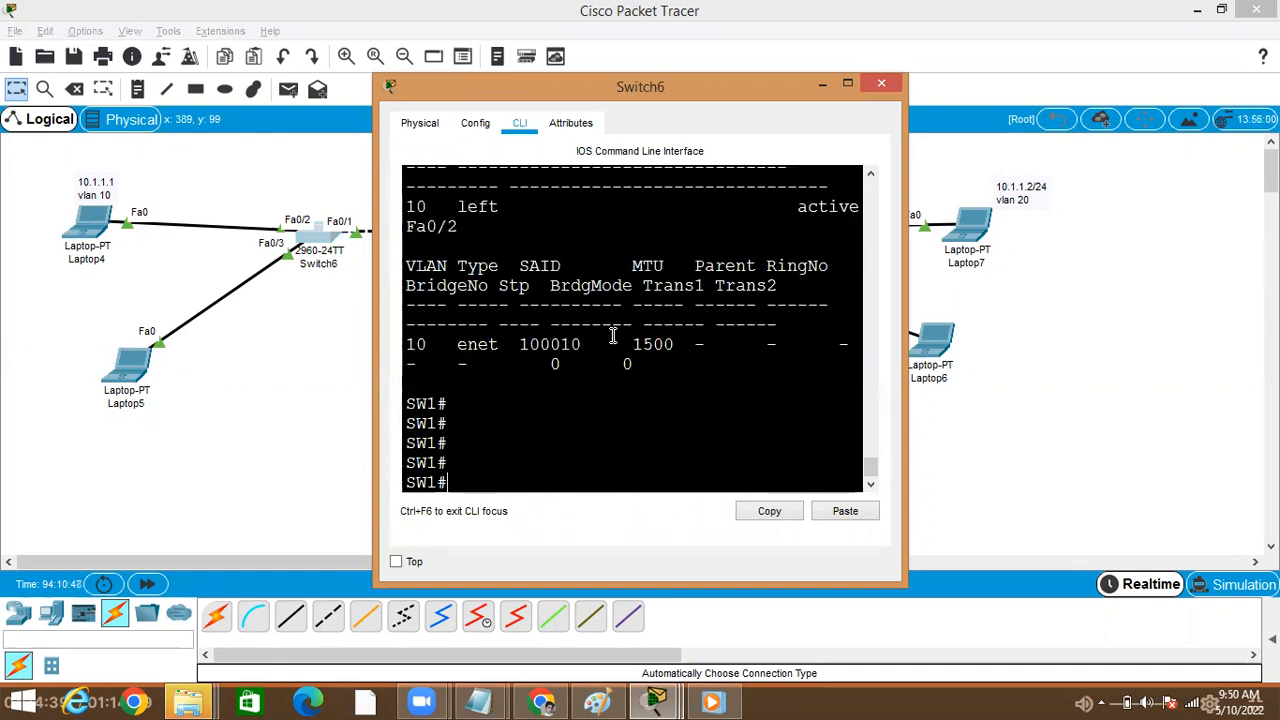
click(846, 84)
key(Return)
key(Return)
text(c)
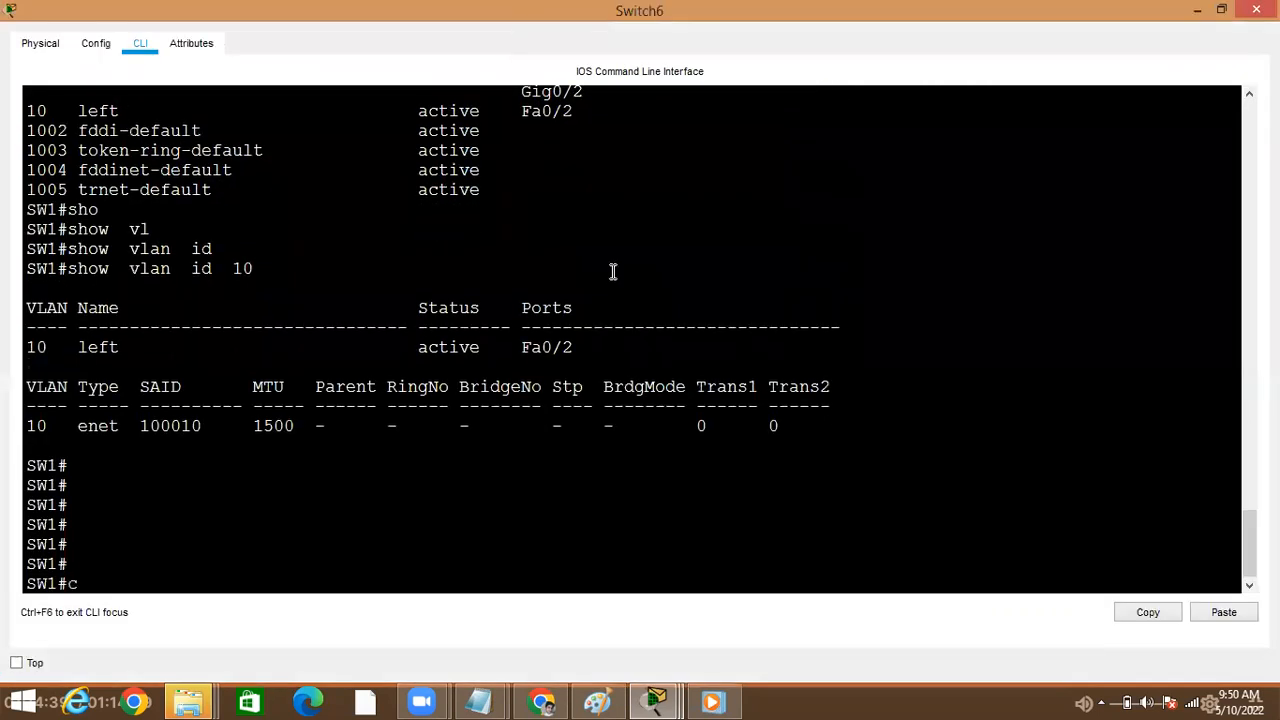
text(onfigure t)
key(Tab)
text(t)
key(Tab)
key(Return)
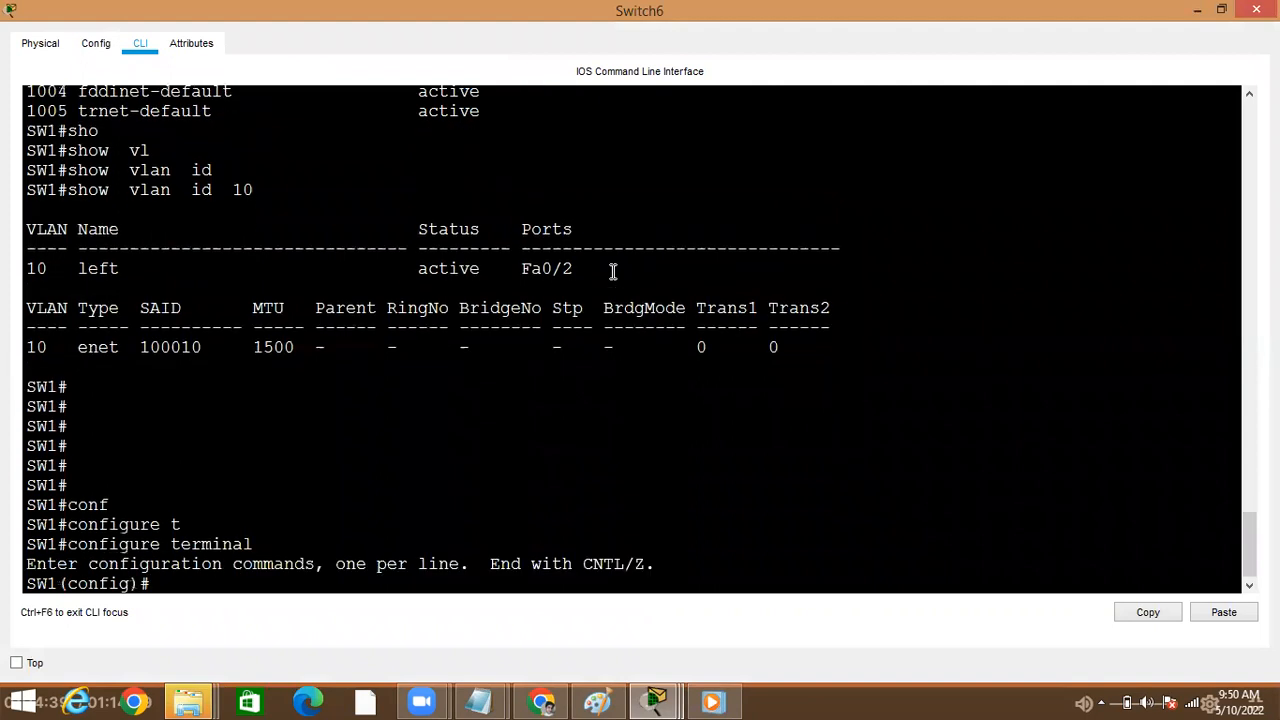
- Enter interface configuration mode for SW1's inter-switch port, fastEthernet 0/1
key(alt+Tab)
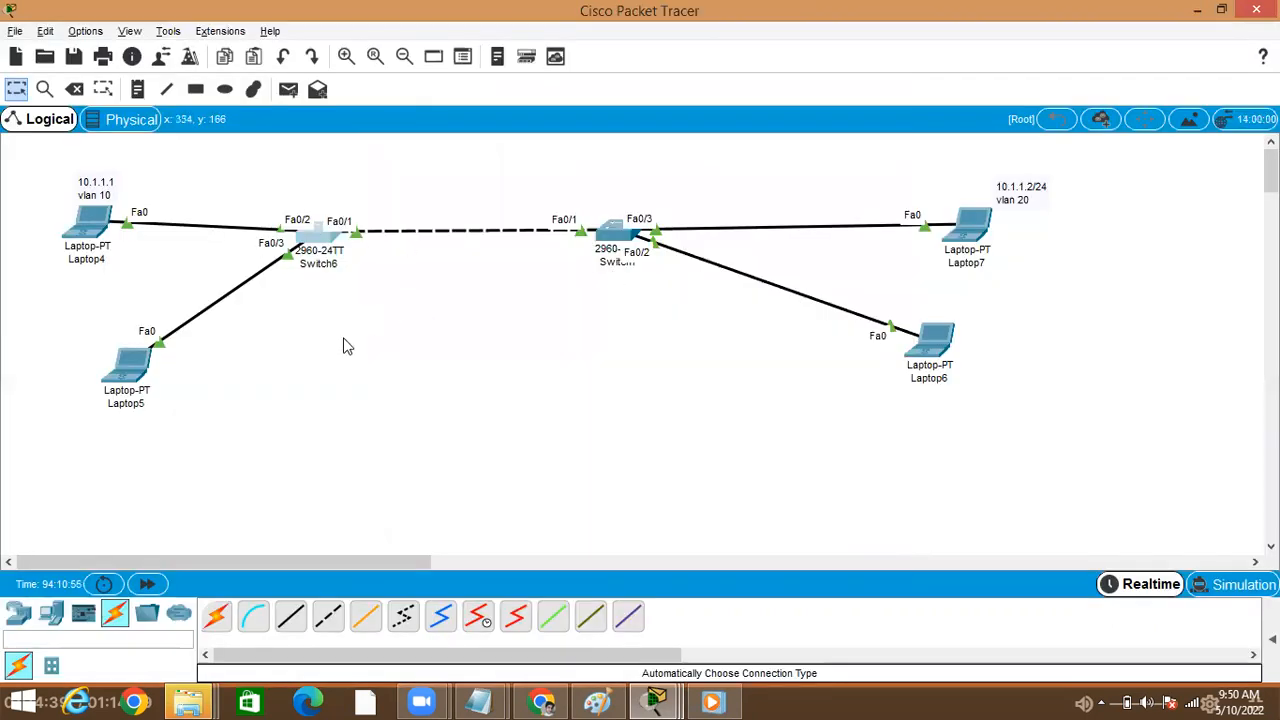
key(alt+Tab)
text(int)
key(Tab)
text(fa)
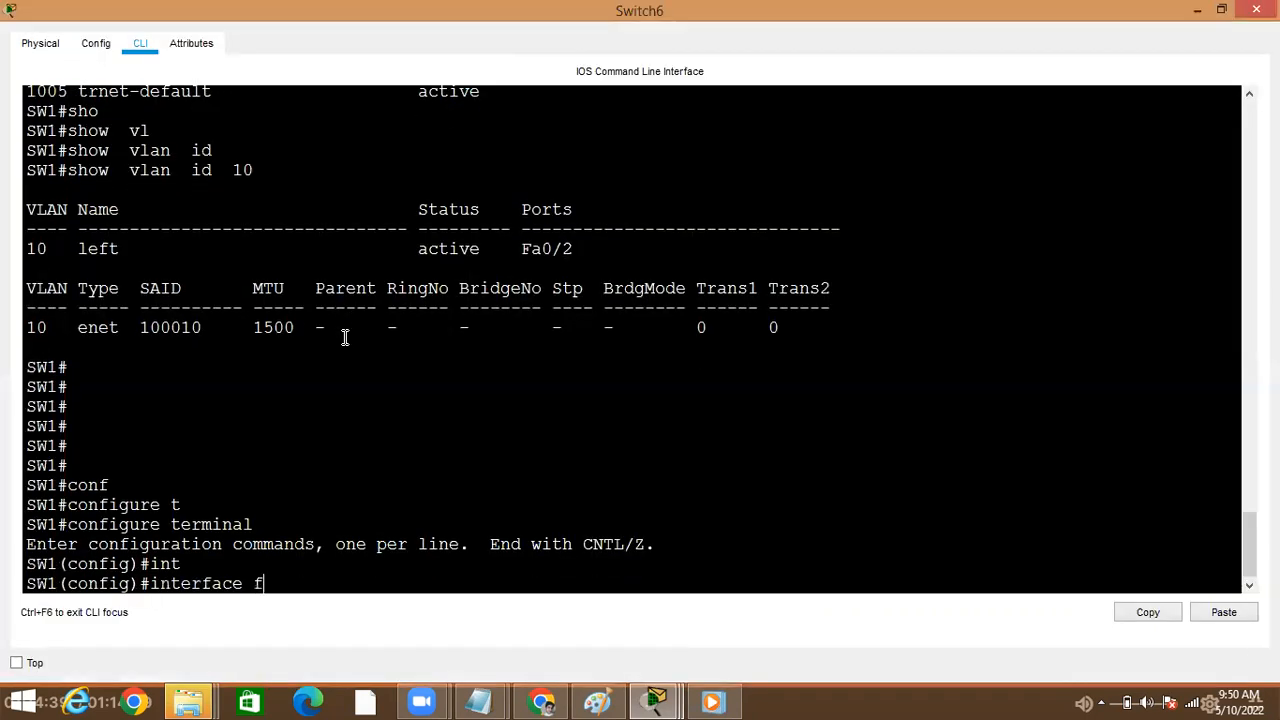
key(Tab)
text(0/1)
key(Return)
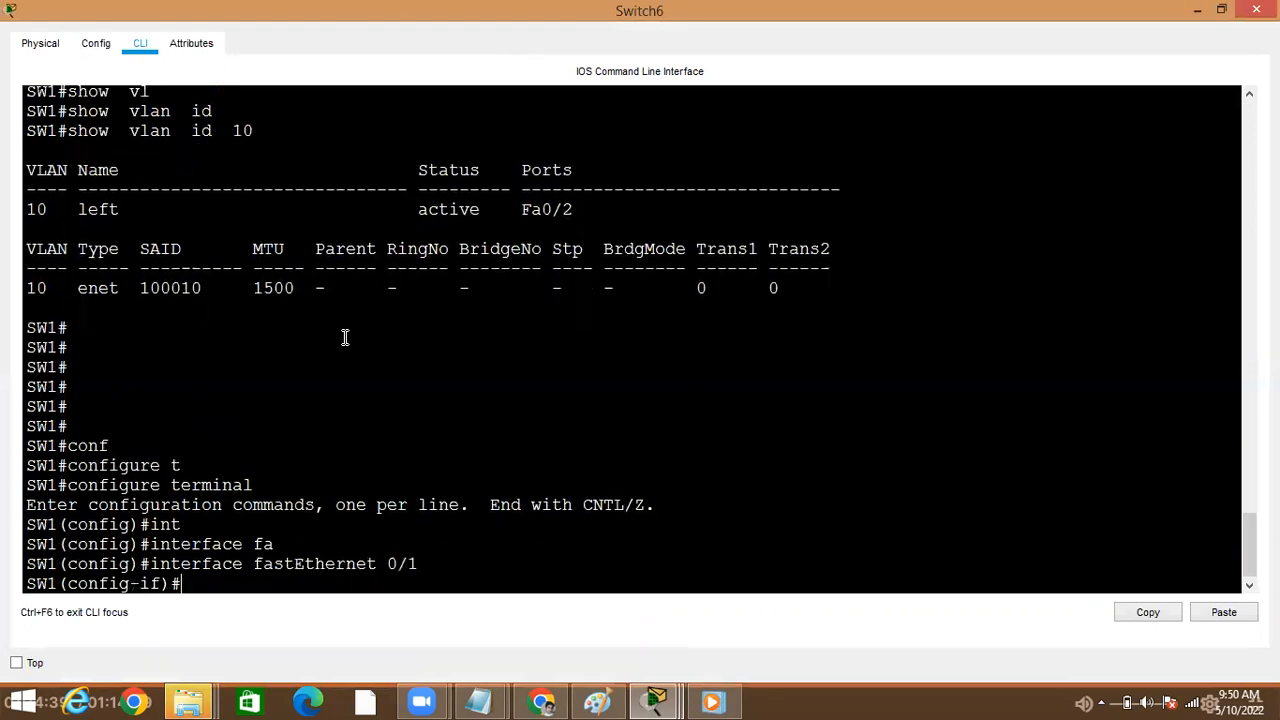
- Assign SW1's fastEthernet 0/1 port to access VLAN 10 and return to privileged mode
text(sw)
key(Tab)
text(acc)
key(Tab)
text(vl)
key(Tab)
text(10)
key(Return)
key(Return)
text(exit)
key(Return)
key(Return)
key(ctrl+z)
key(Return)
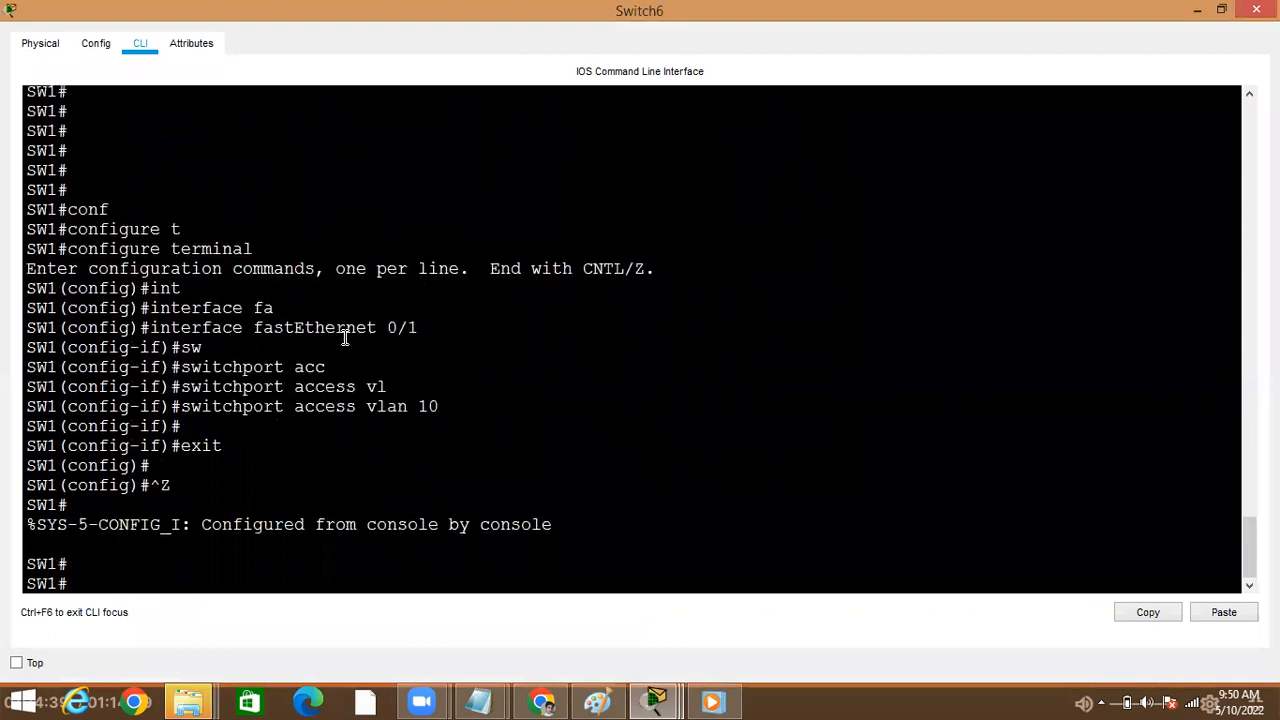
- Repeat the ping to 10.1.1.2 from Laptop4's command prompt
click(1197, 14)
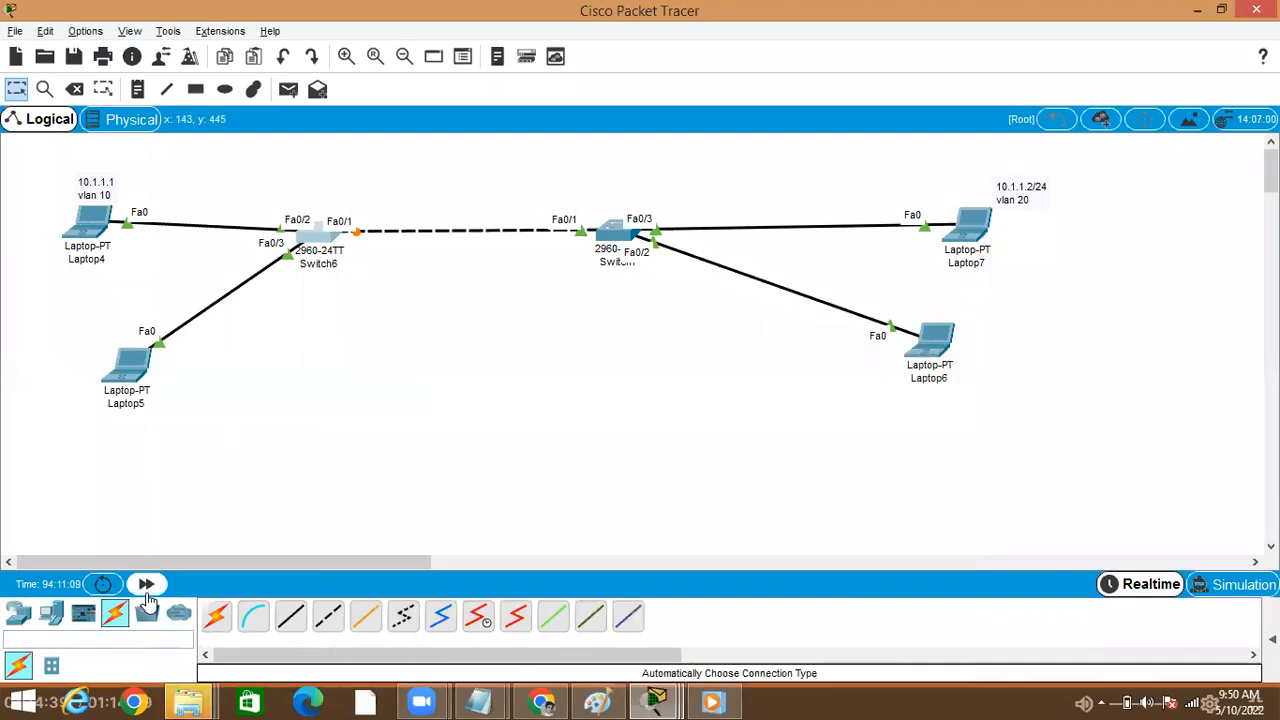
click(91, 228)
key(Return)
key(Up)
key(Return)
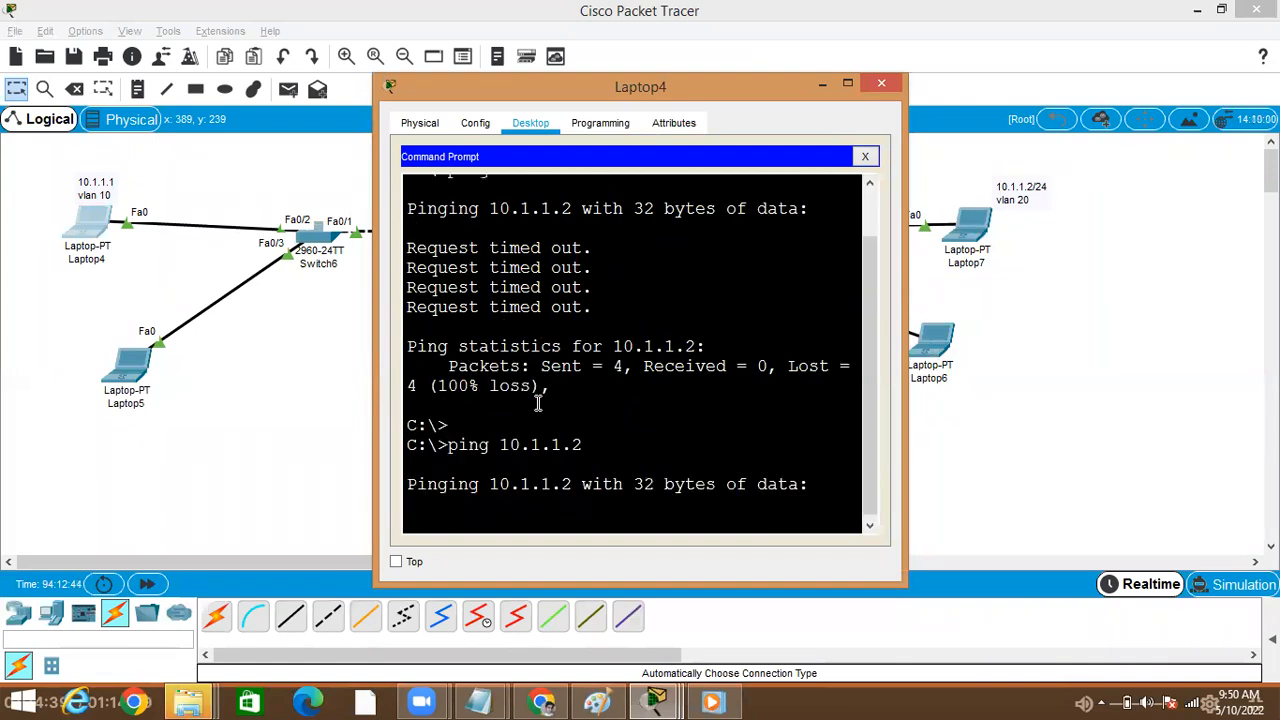
click(340, 391)
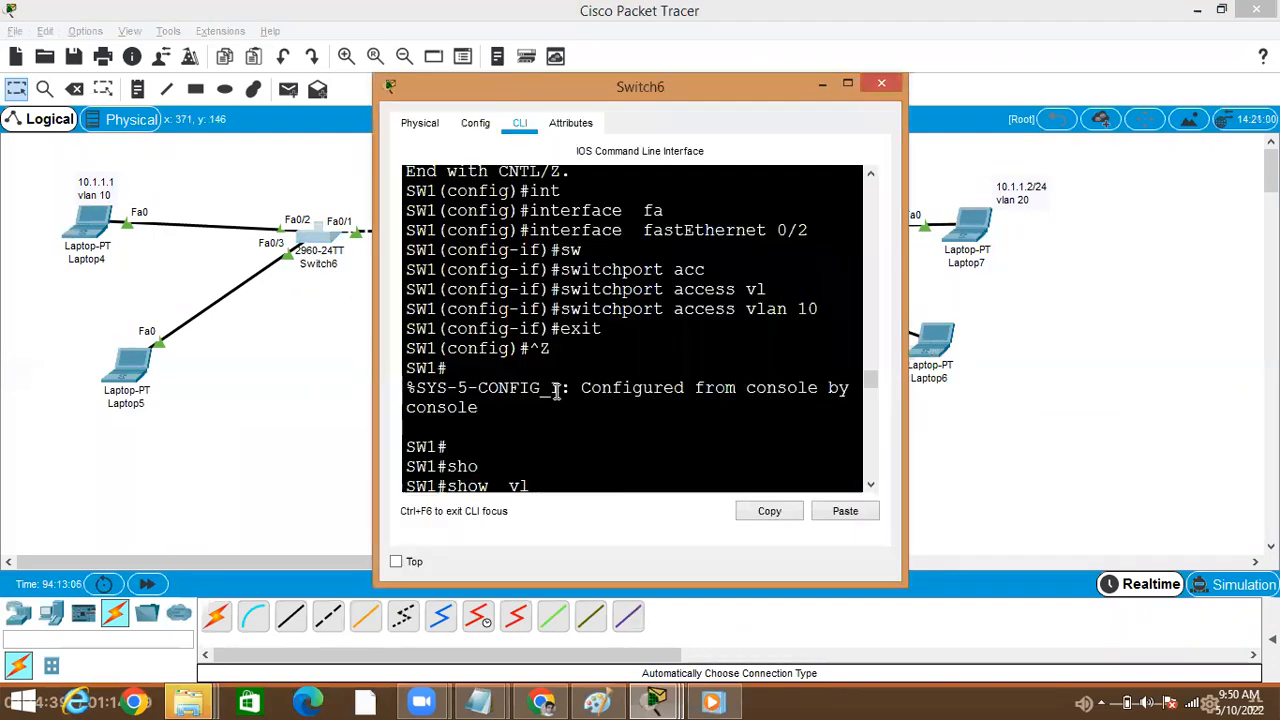
- Display SW1's MAC address table with show mac address-table
click(856, 83)
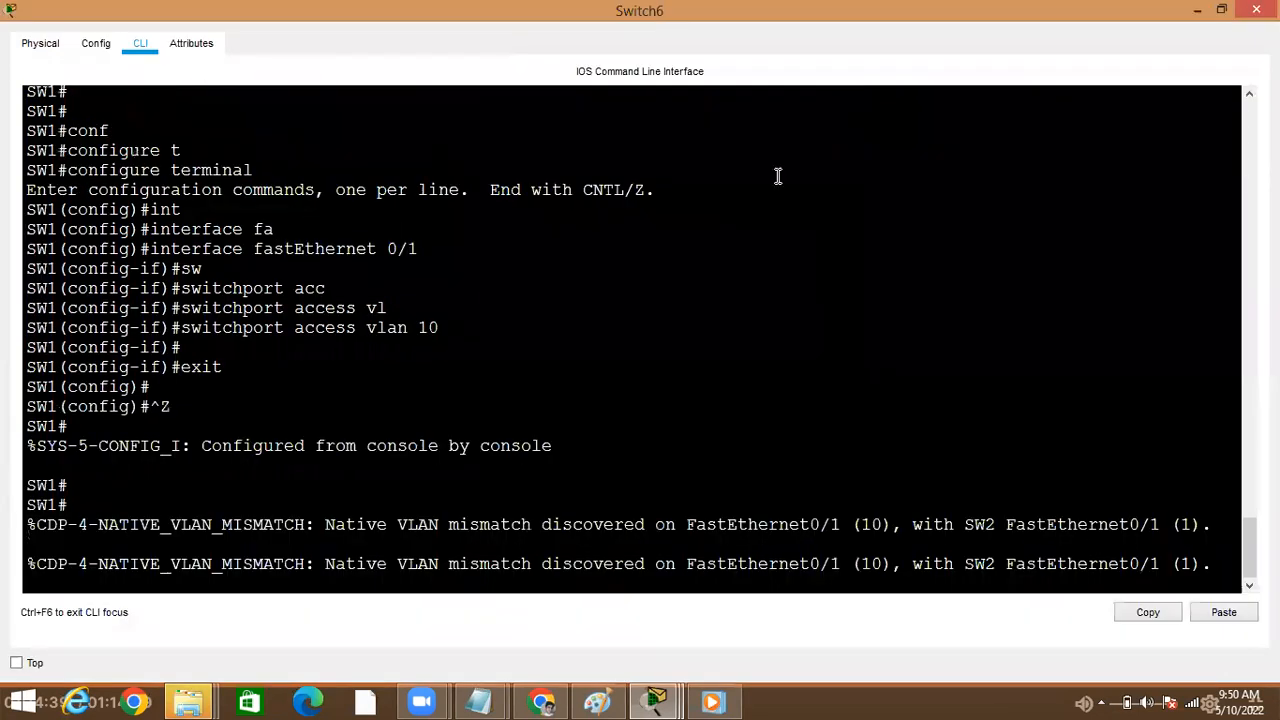
key(Return)
key(Return)
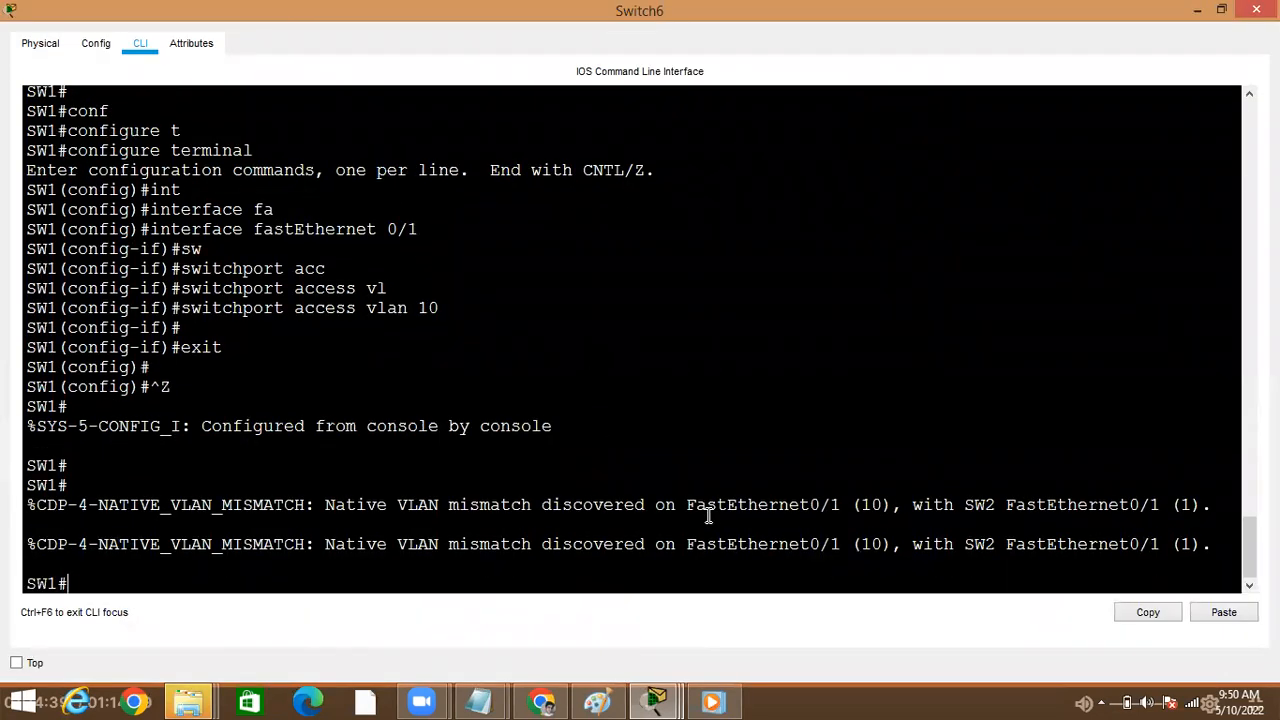
text(sho)
key(Tab)
text(mac)
key(Tab)
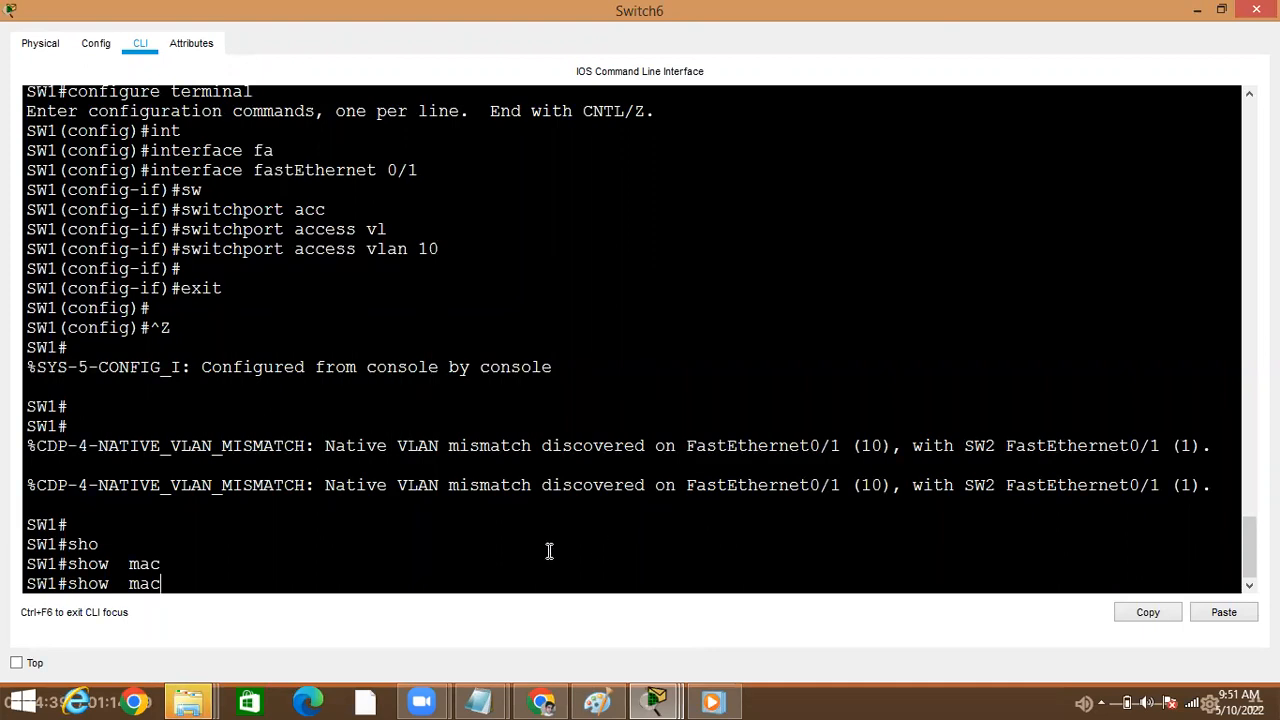
key(BackSpace)
text(mac add)
key(Tab)
key(Return)
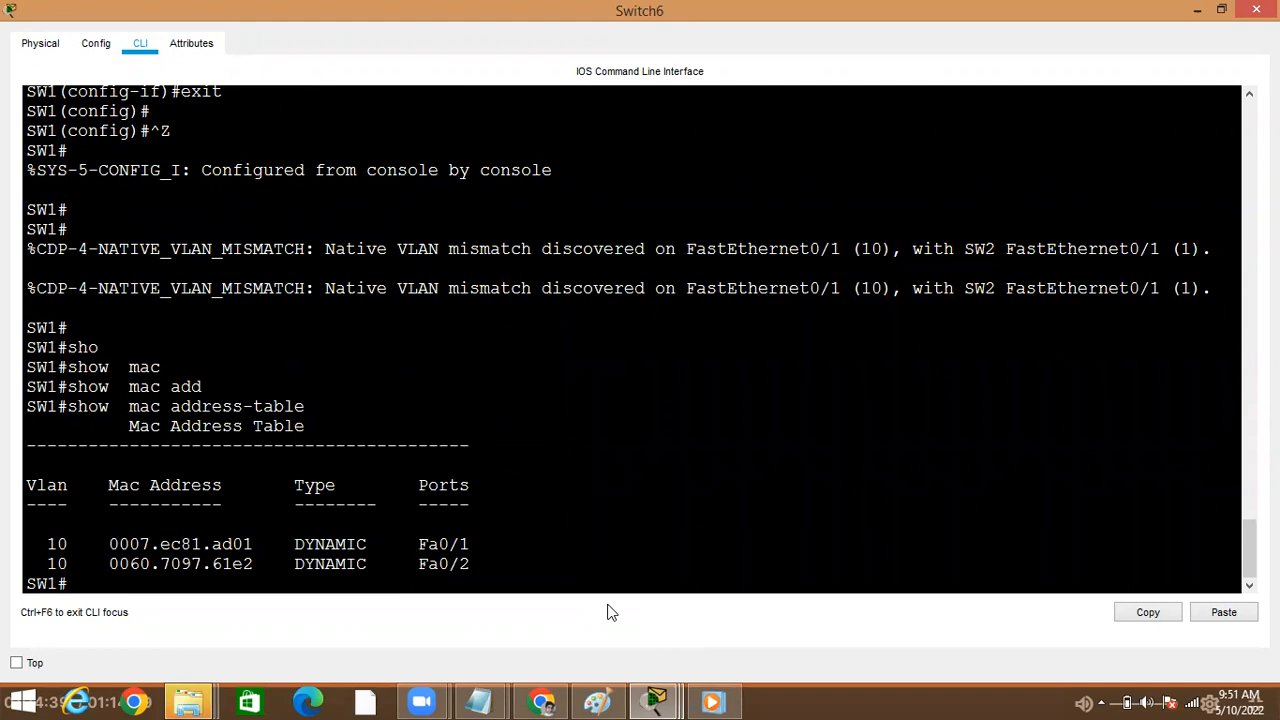
- Display SW1's ARP table with show arp, and return to the network topology
text(sho)
key(Tab)
text(ar)
key(Tab)
key(Return)
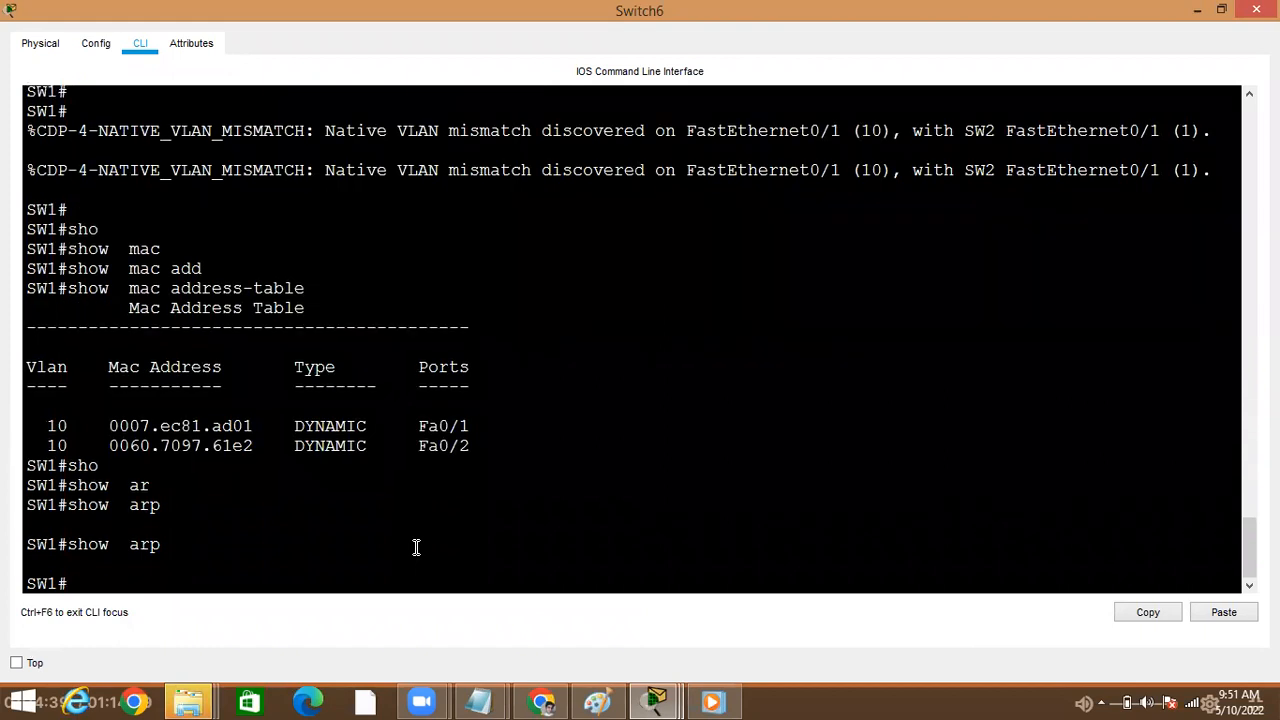
key(alt+Tab)
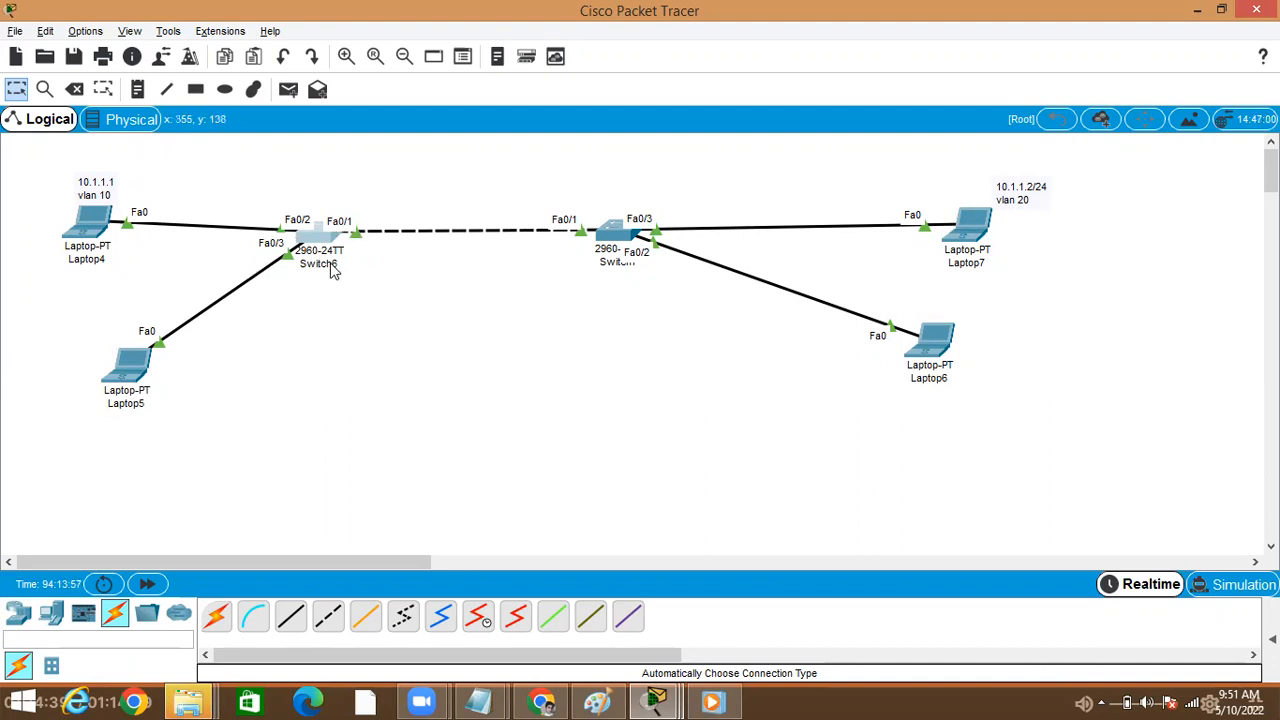
mouse_move(322, 258)
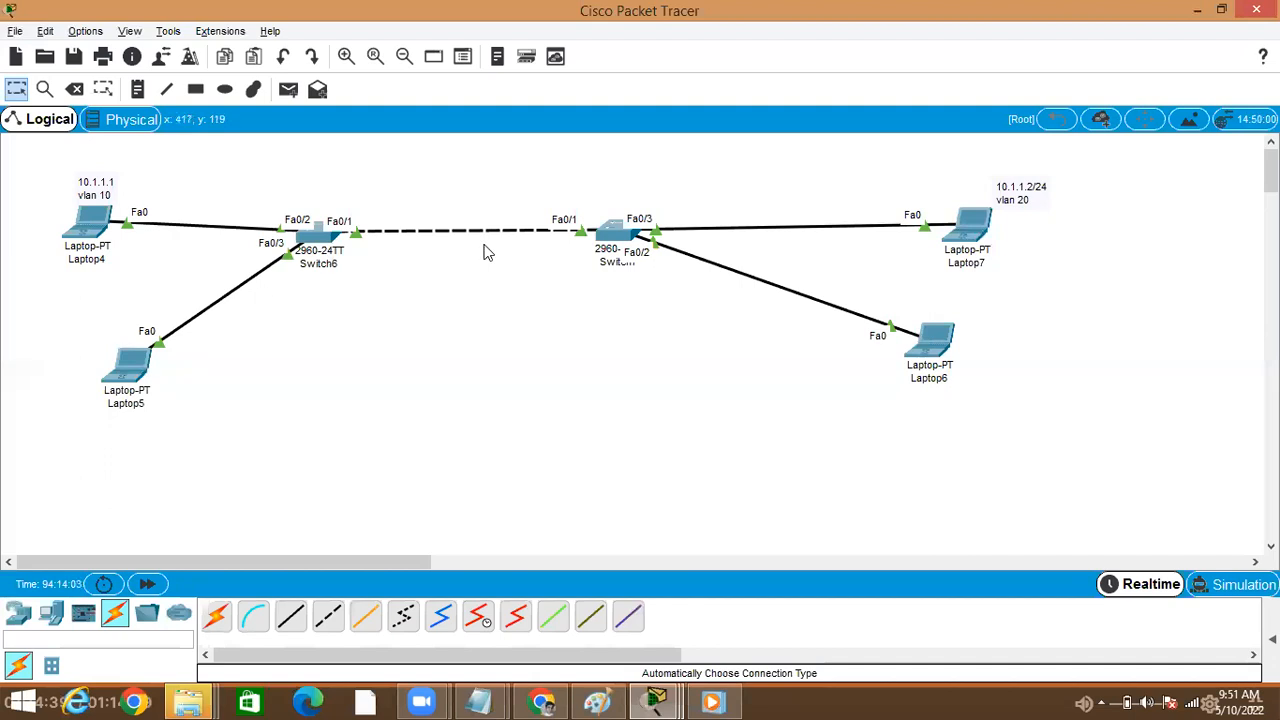
- Reopen the command line of SW2 (Switch7) and enter global configuration mode with configure terminal
click(610, 238)
key(Return)
key(Return)
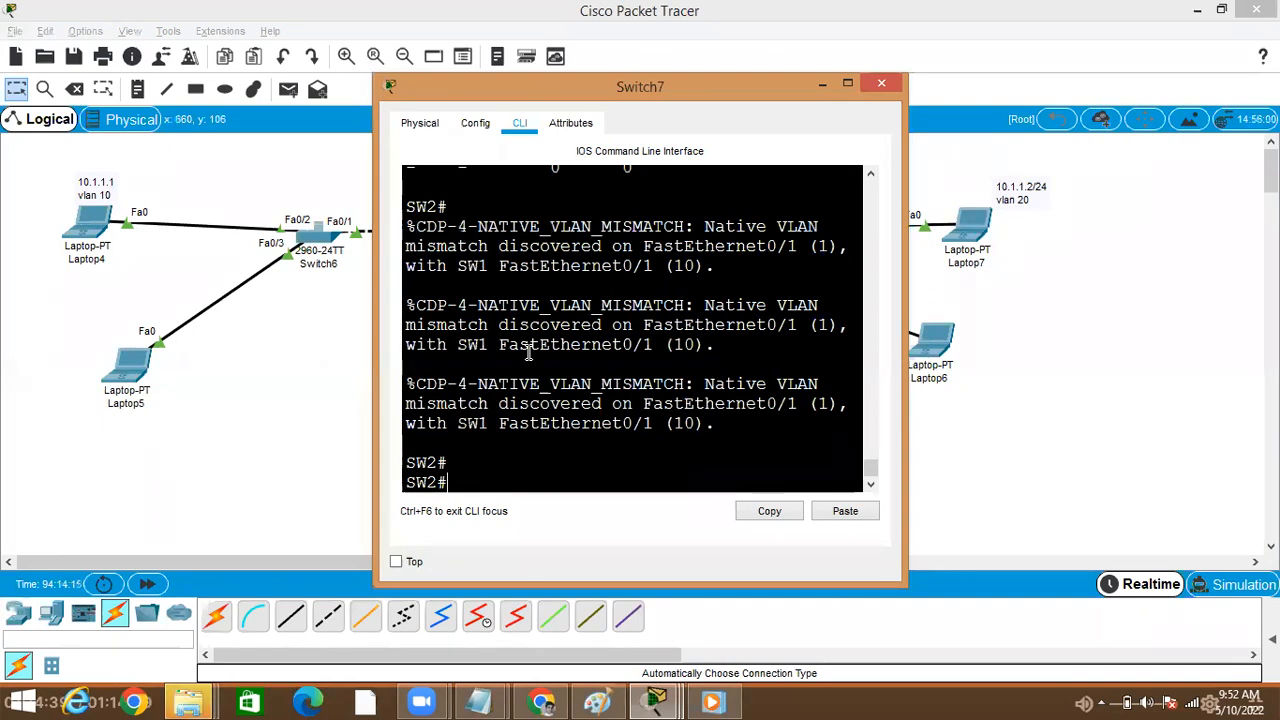
text(conf)
key(Tab)
text(t)
key(Tab)
key(Return)
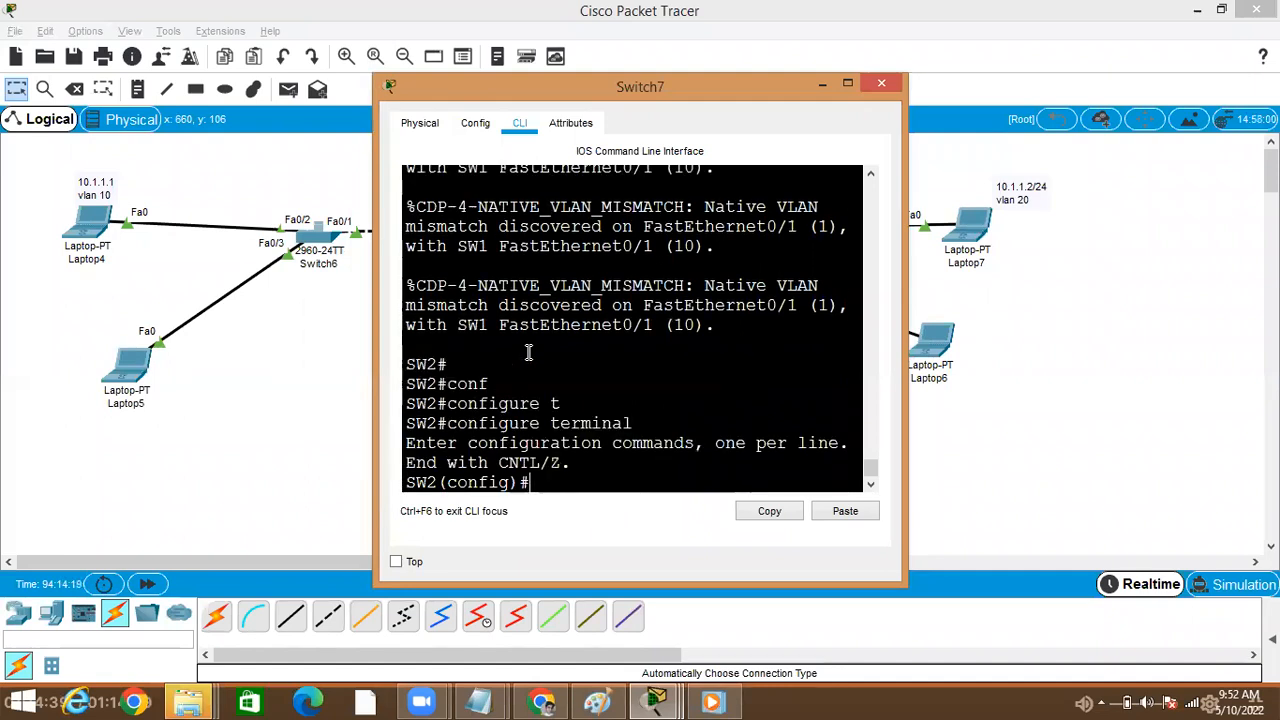
- Enter interface configuration mode for SW2's inter-switch port, fastEthernet 0/1
click(223, 343)
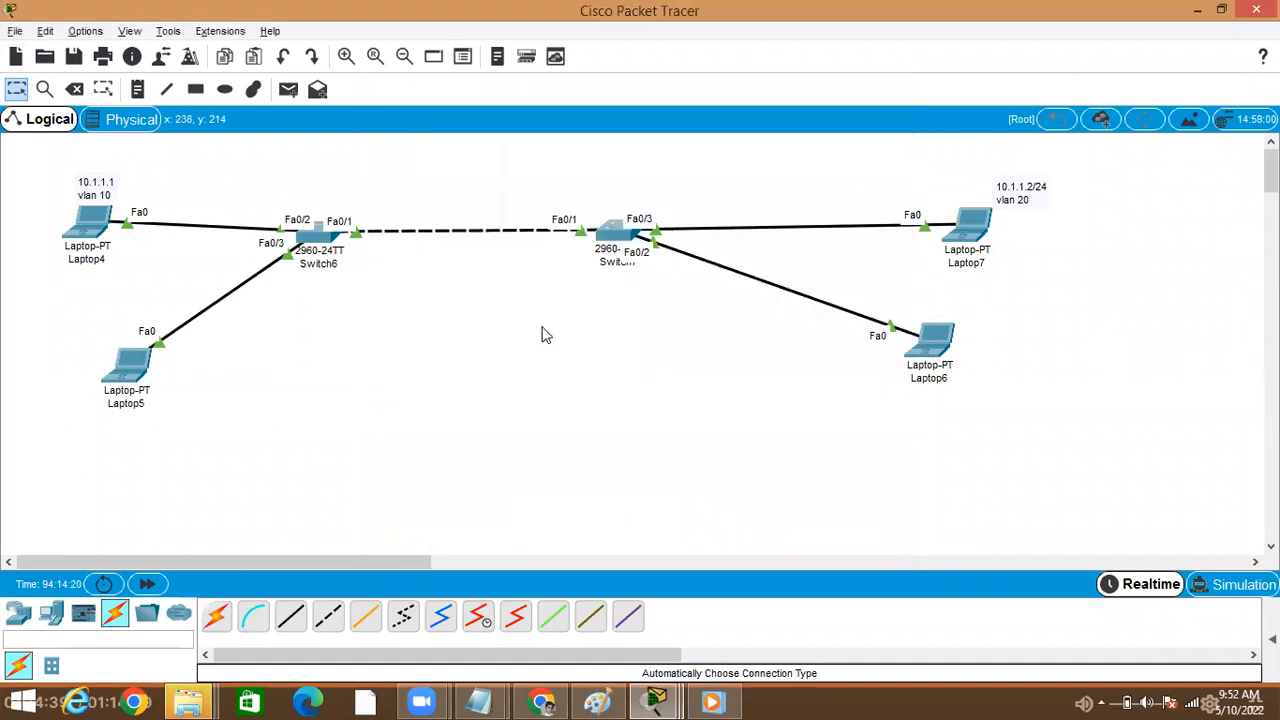
click(600, 250)
text(int)
key(Tab)
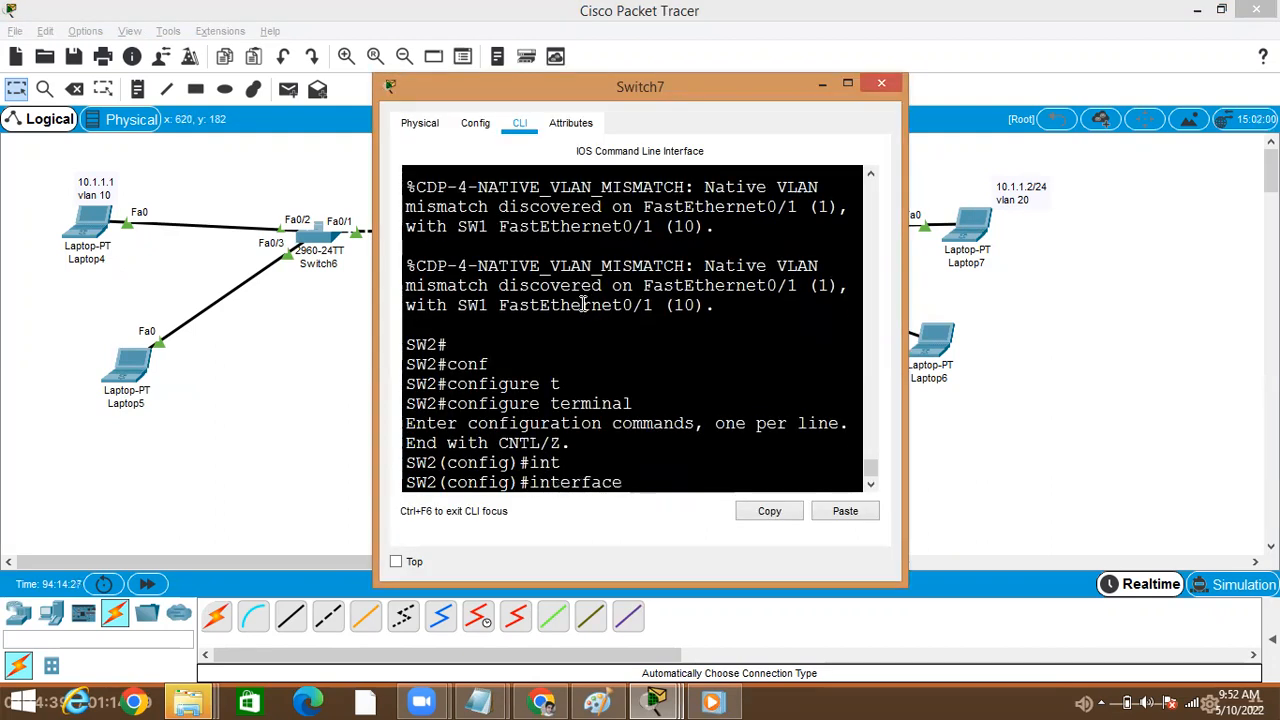
text(fa)
key(Tab)
text(0)
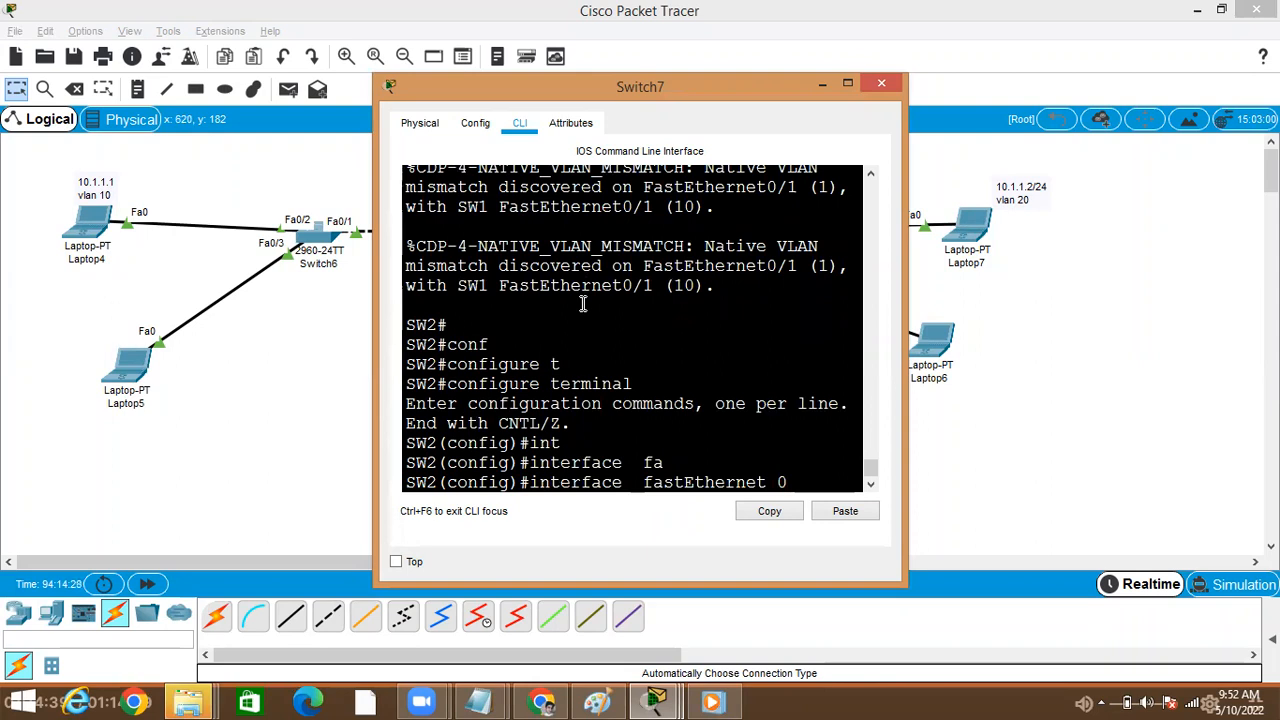
text(/1)
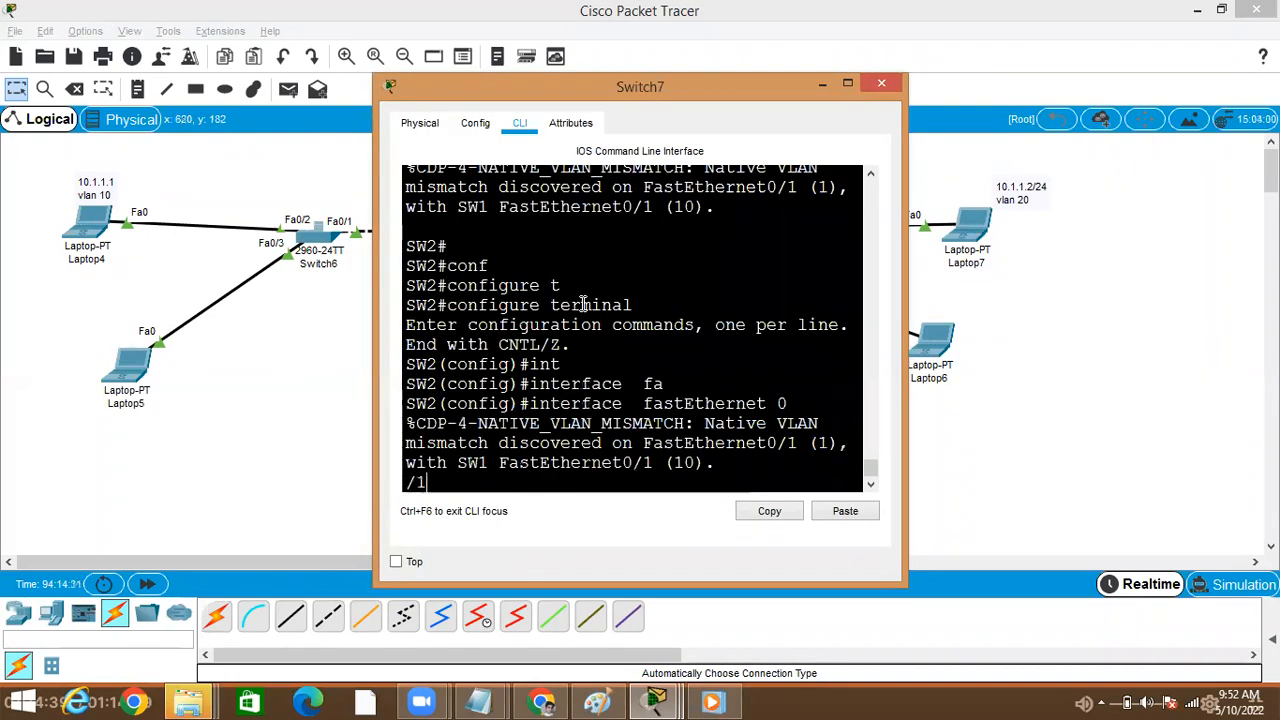
key(Return)
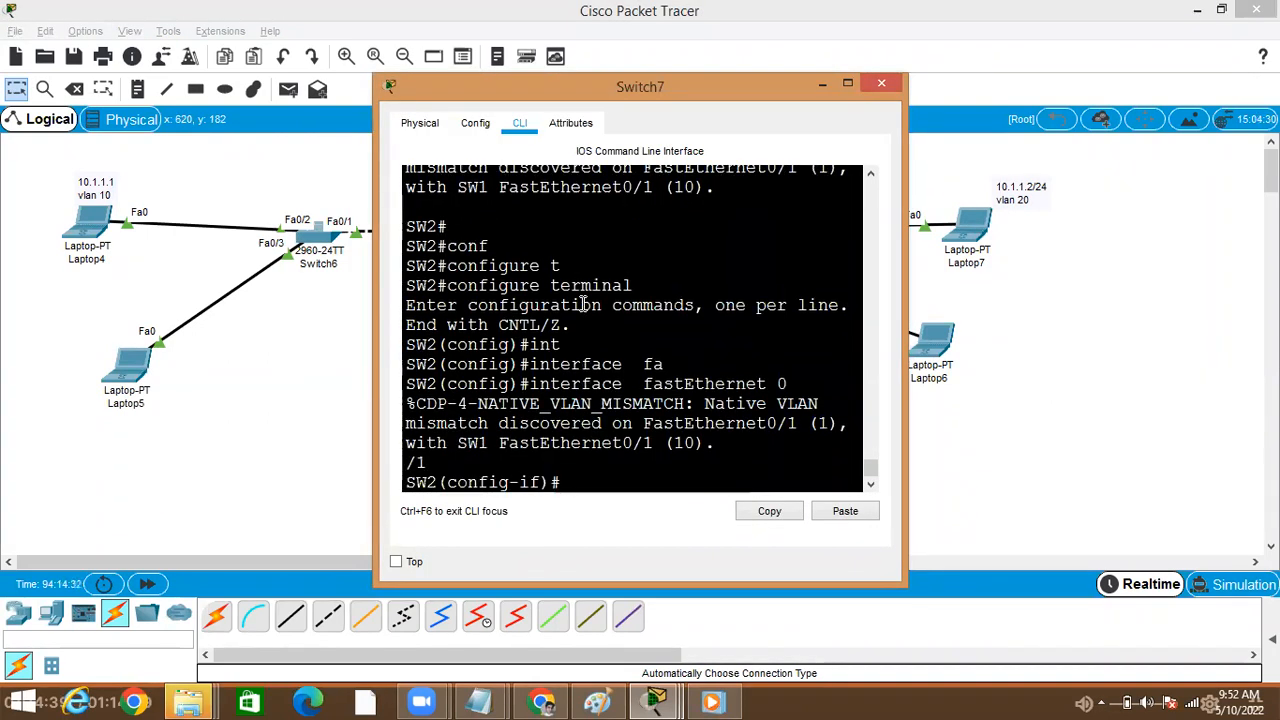
click(848, 84)
key(Up)
key(Return)
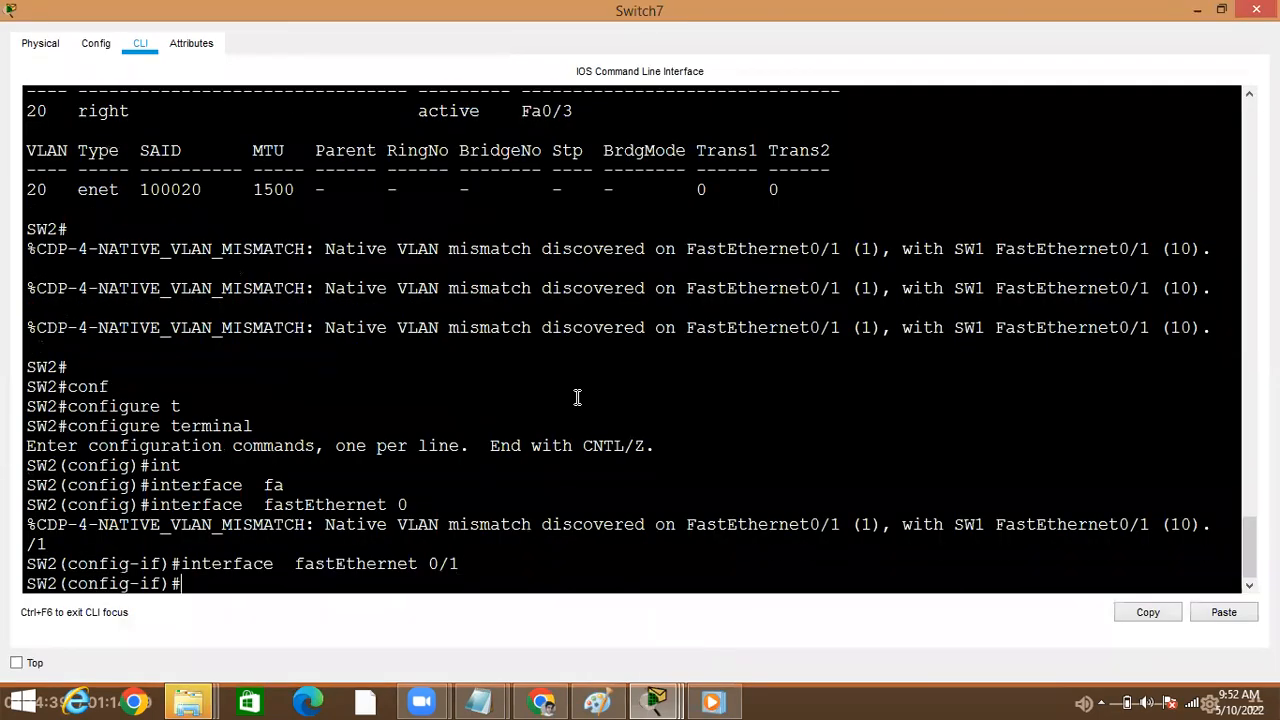
- Assign SW2's fastEthernet 0/1 port to VLAN 20 with switchport access vlan 20, and return to privileged EXEC mode
text(sw)
key(Tab)
text(acc)
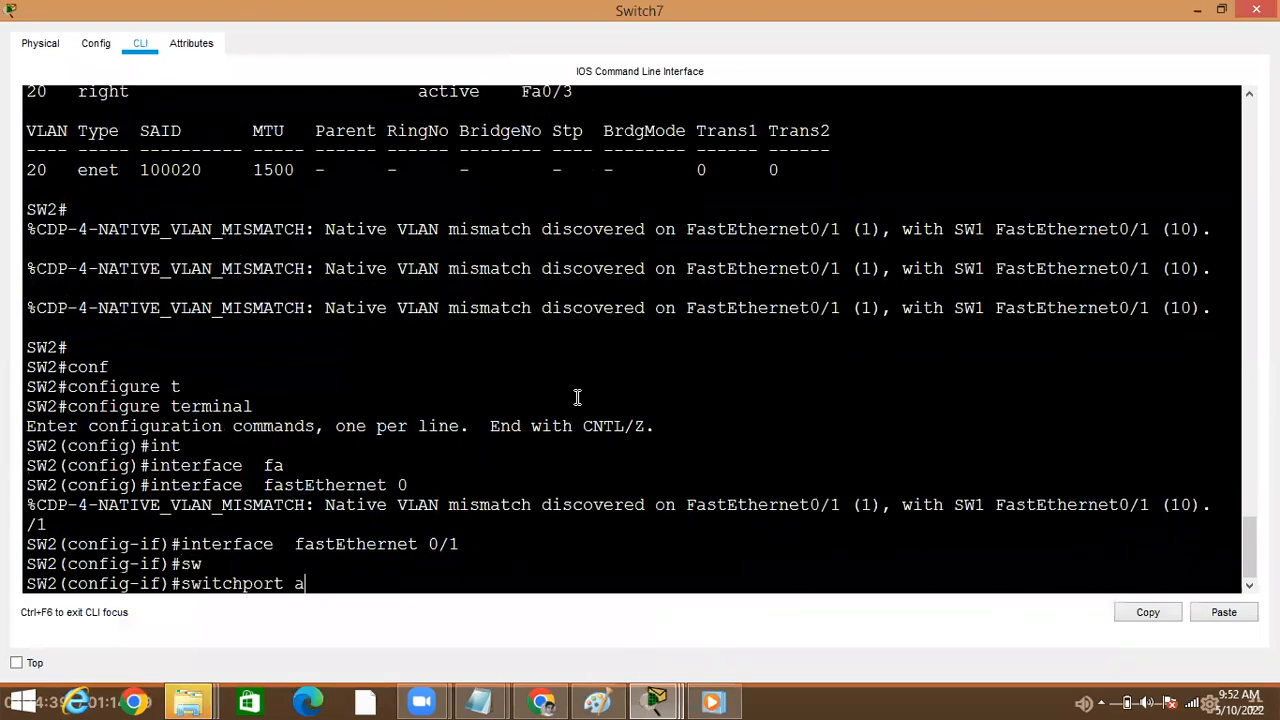
key(Tab)
text(vl)
key(Tab)
text(20)
key(Return)
key(Return)
text(exi)
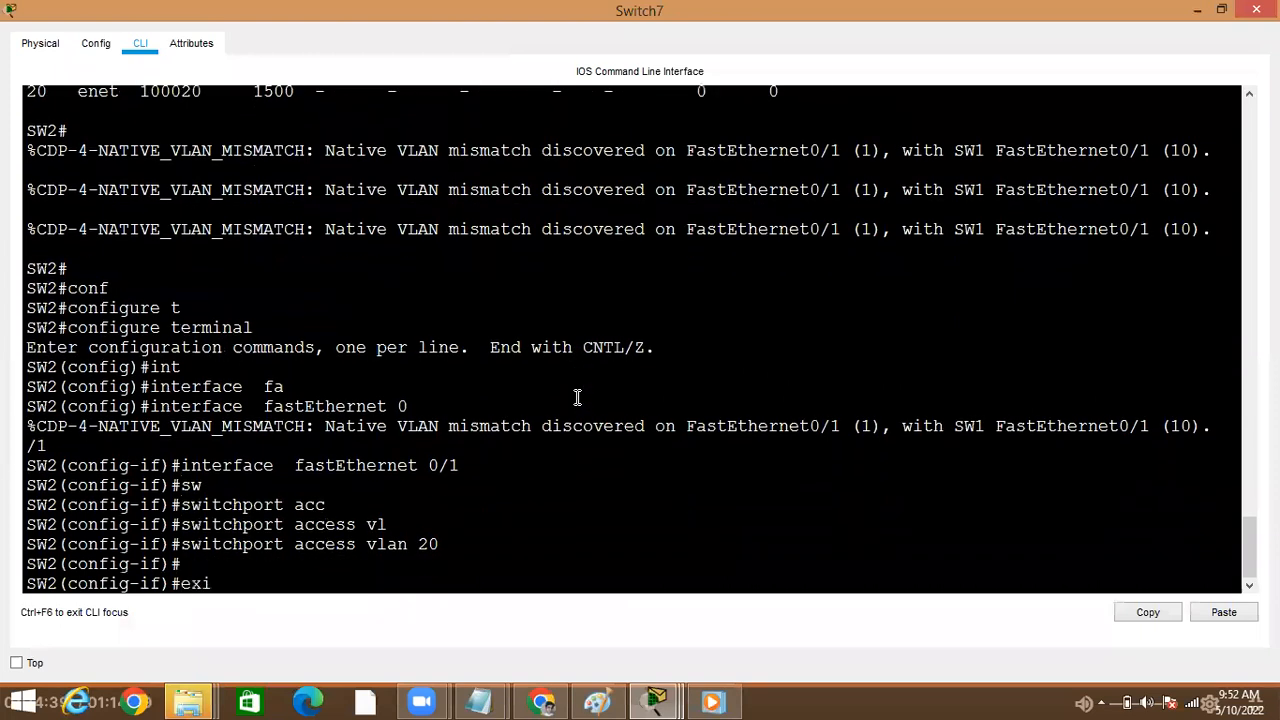
text(t)
key(Return)
key(ctrl+z)
key(Return)
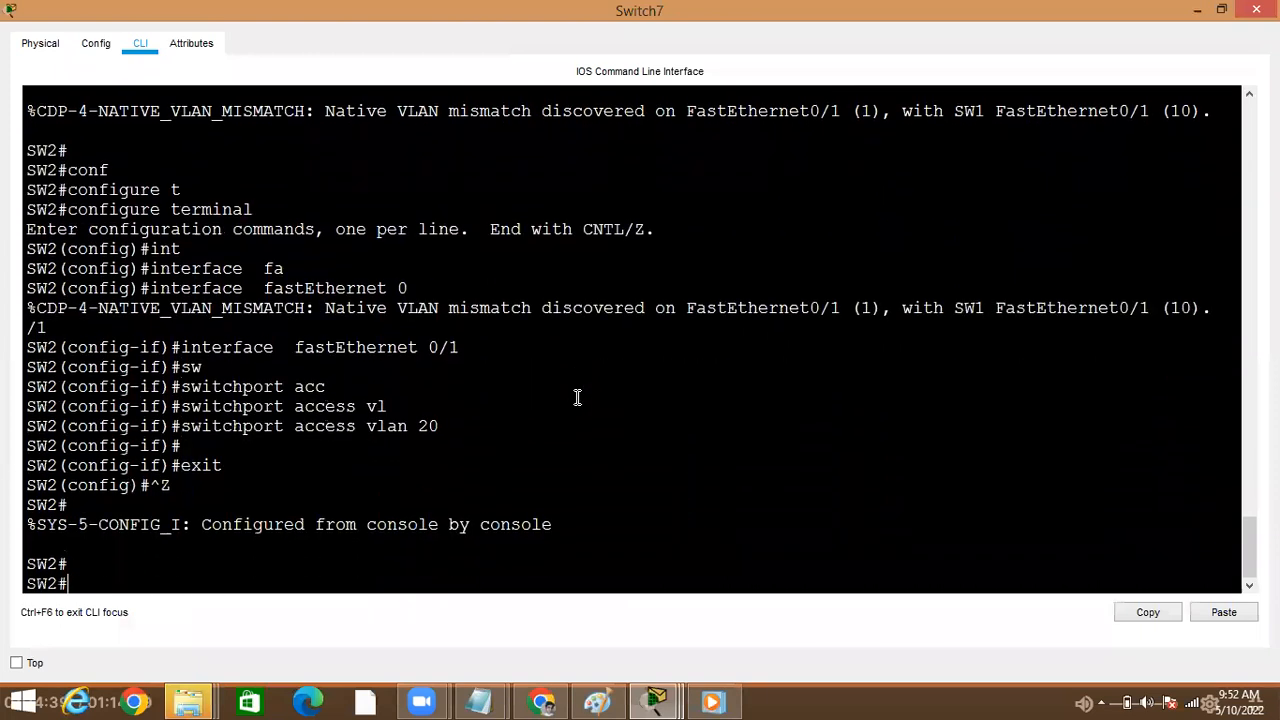
- Display SW2's VLAN port assignments with show vlan brief
text(sh)
key(Tab)
text(o v)
text( vl)
key(Tab)
text(br)
key(Tab)
key(Return)
text(sho)
key(Tab)
text(na)
key(Tab)
text(t)
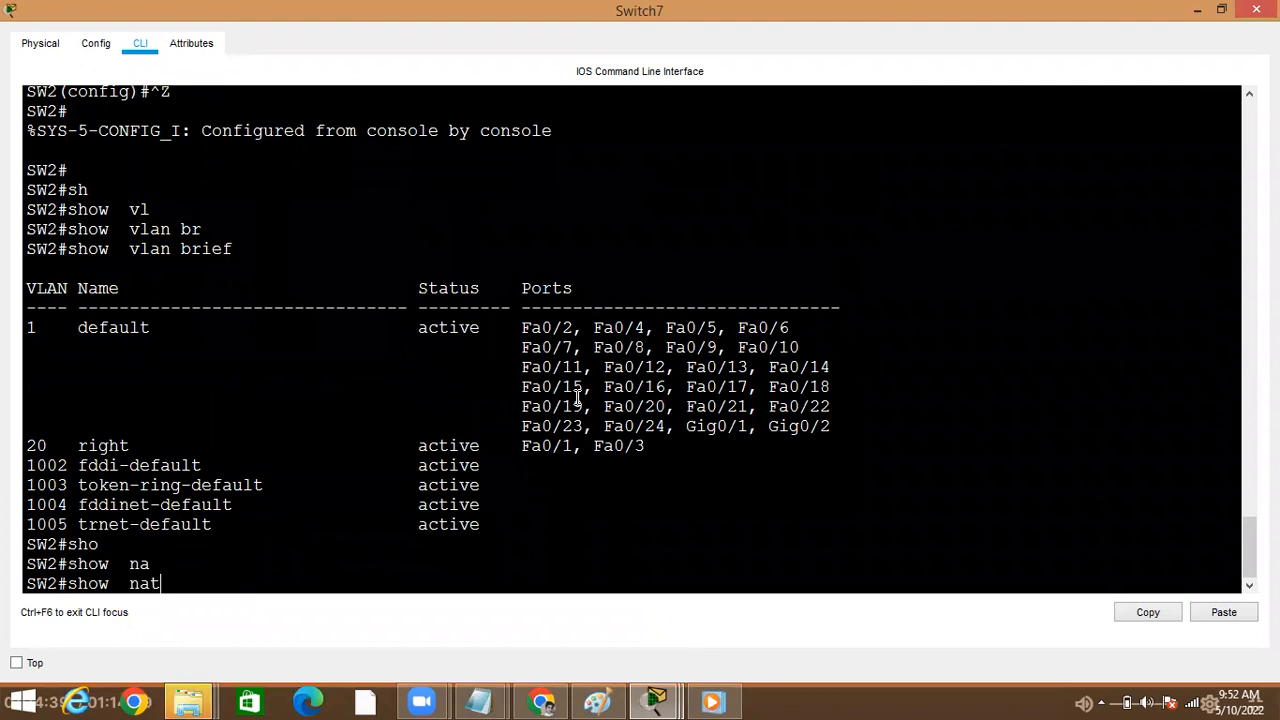
key(Tab)
key(BackSpace)
key(BackSpace)
key(BackSpace)
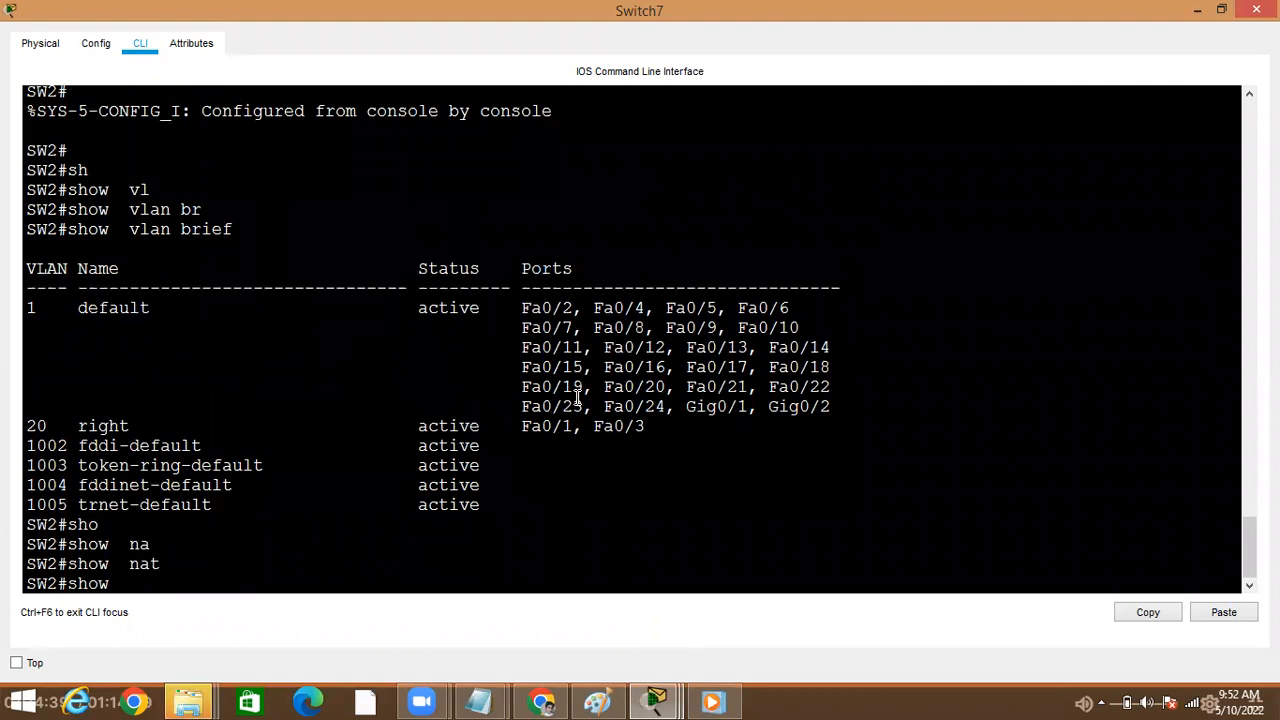
key(BackSpace)
key(BackSpace)
key(BackSpace)
key(BackSpace)
key(BackSpace)
key(BackSpace)
key(Return)
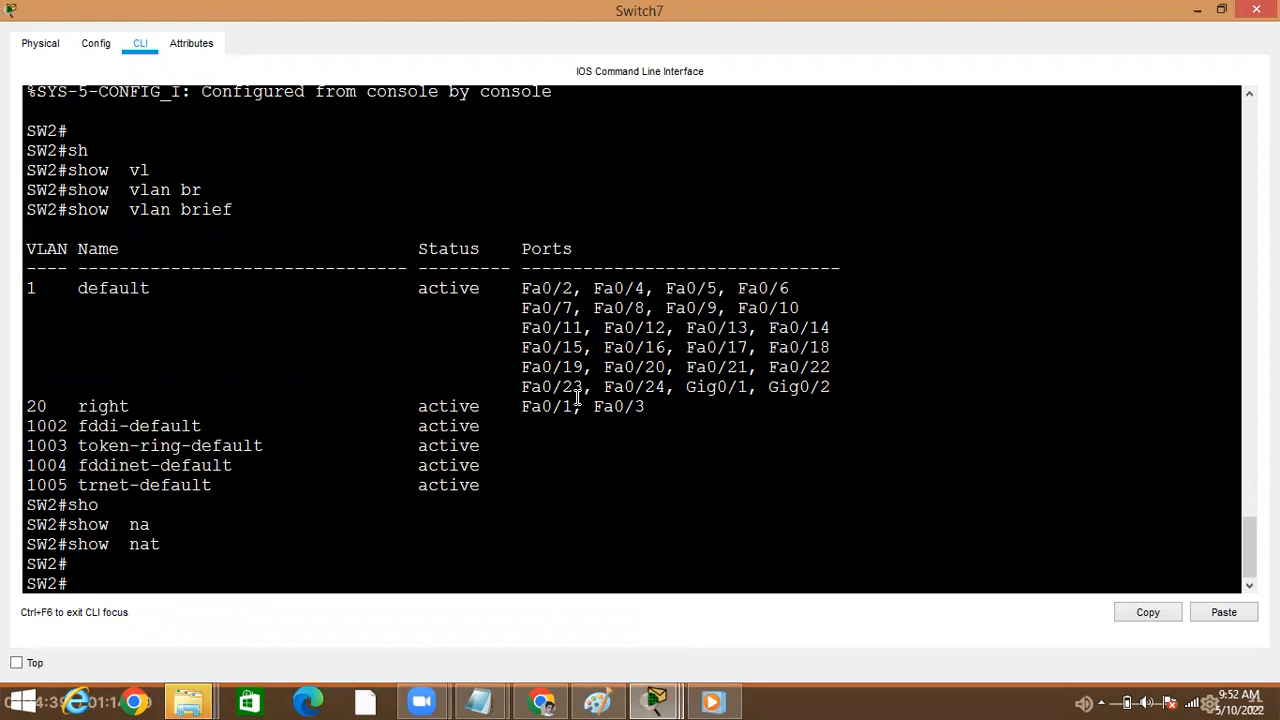
- Return to the topology, fast-forward the simulation time, and ping 10.1.1.2 from Laptop4's command prompt
key(alt+Tab)
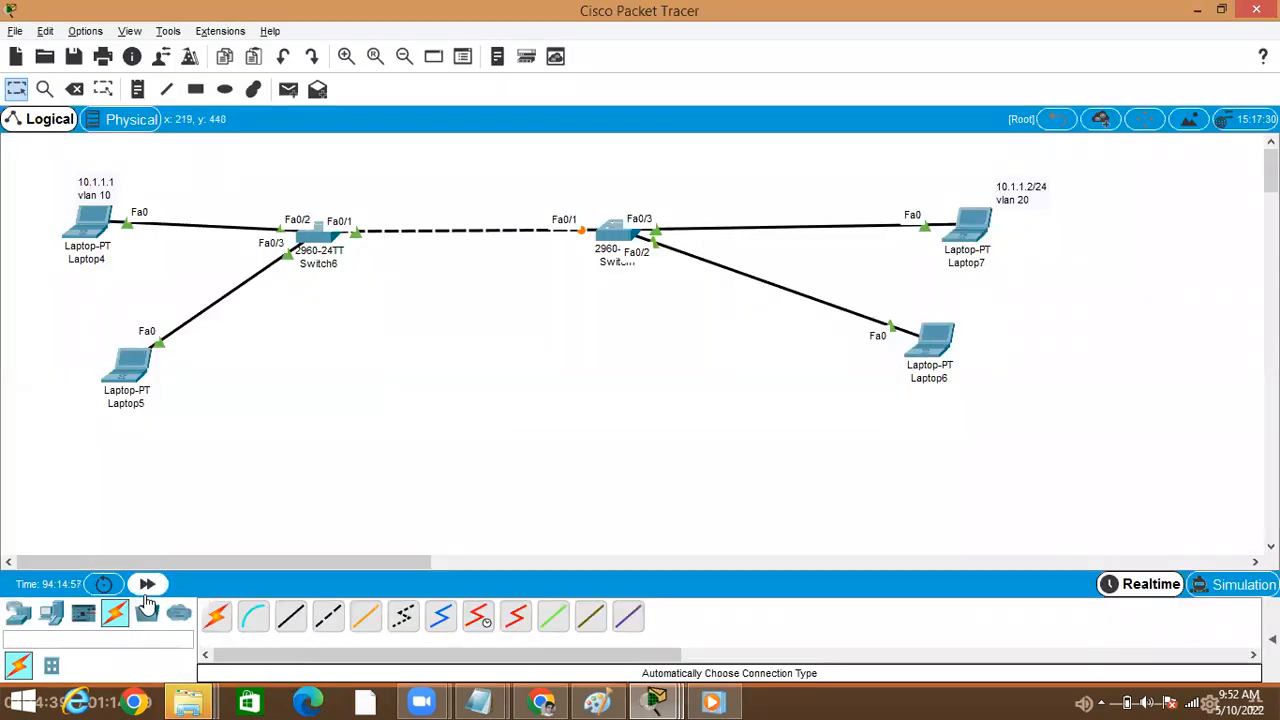
click(146, 588)
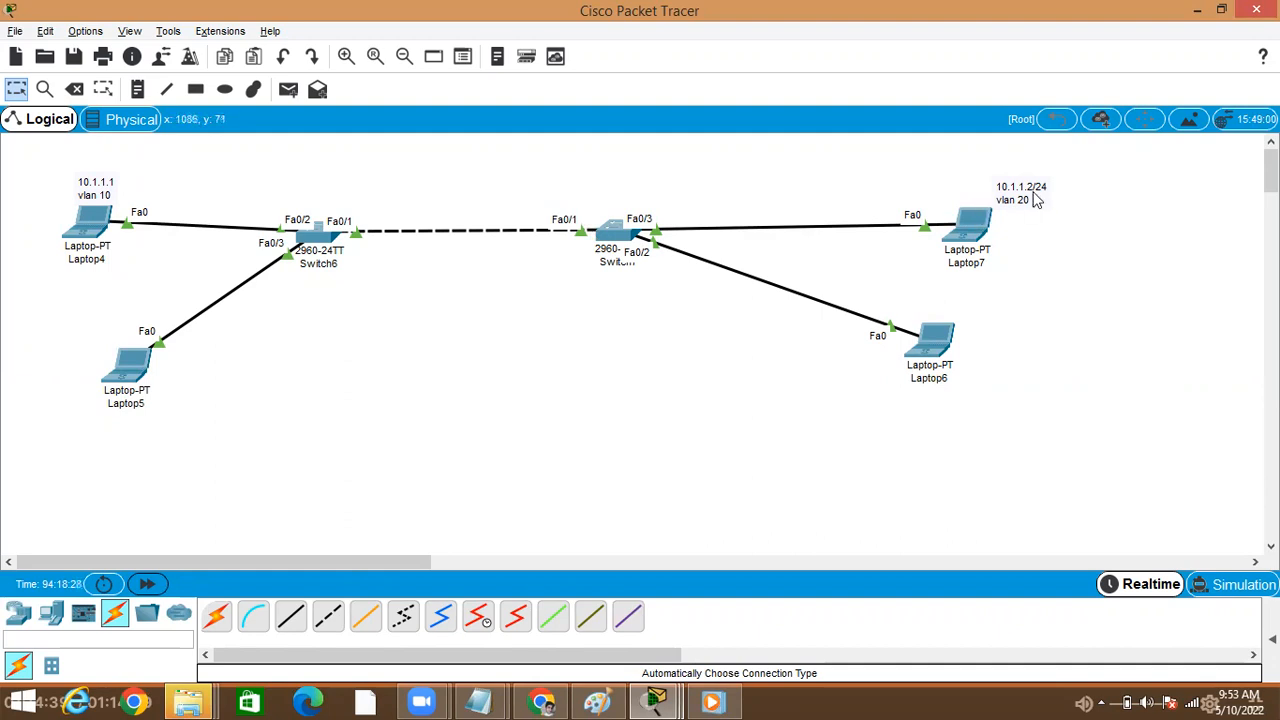
click(86, 225)
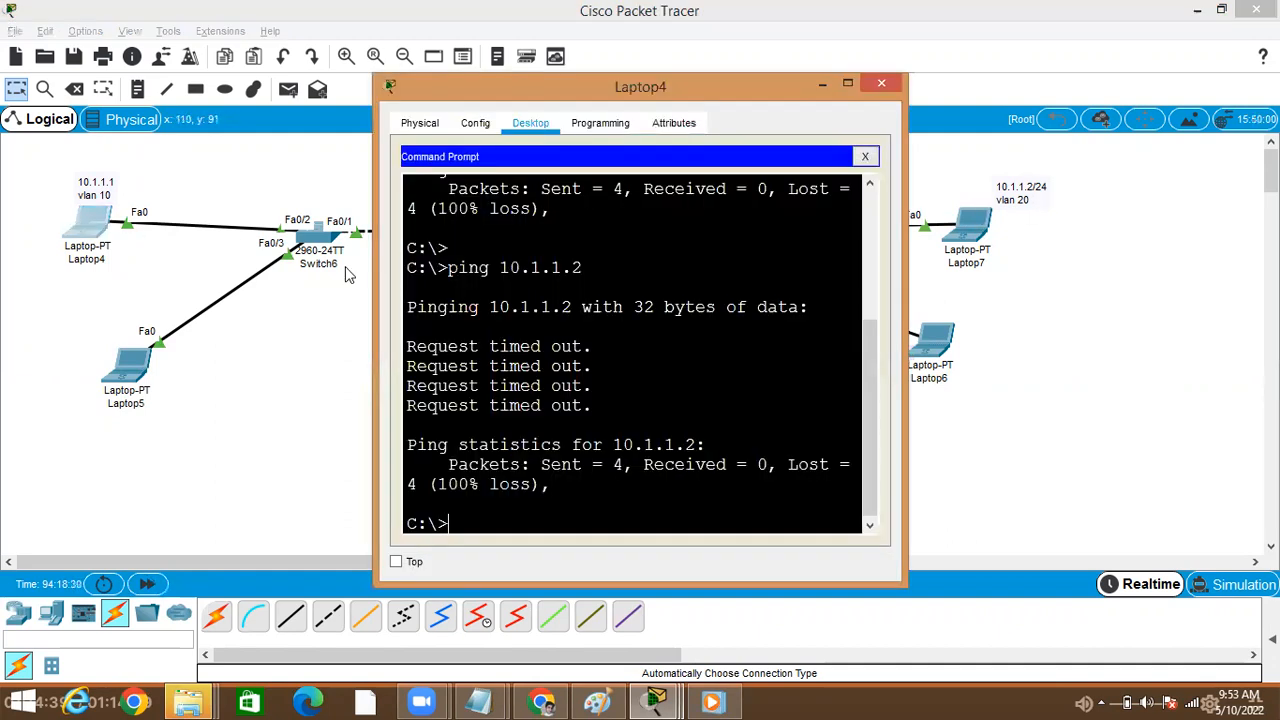
key(Up)
key(Return)
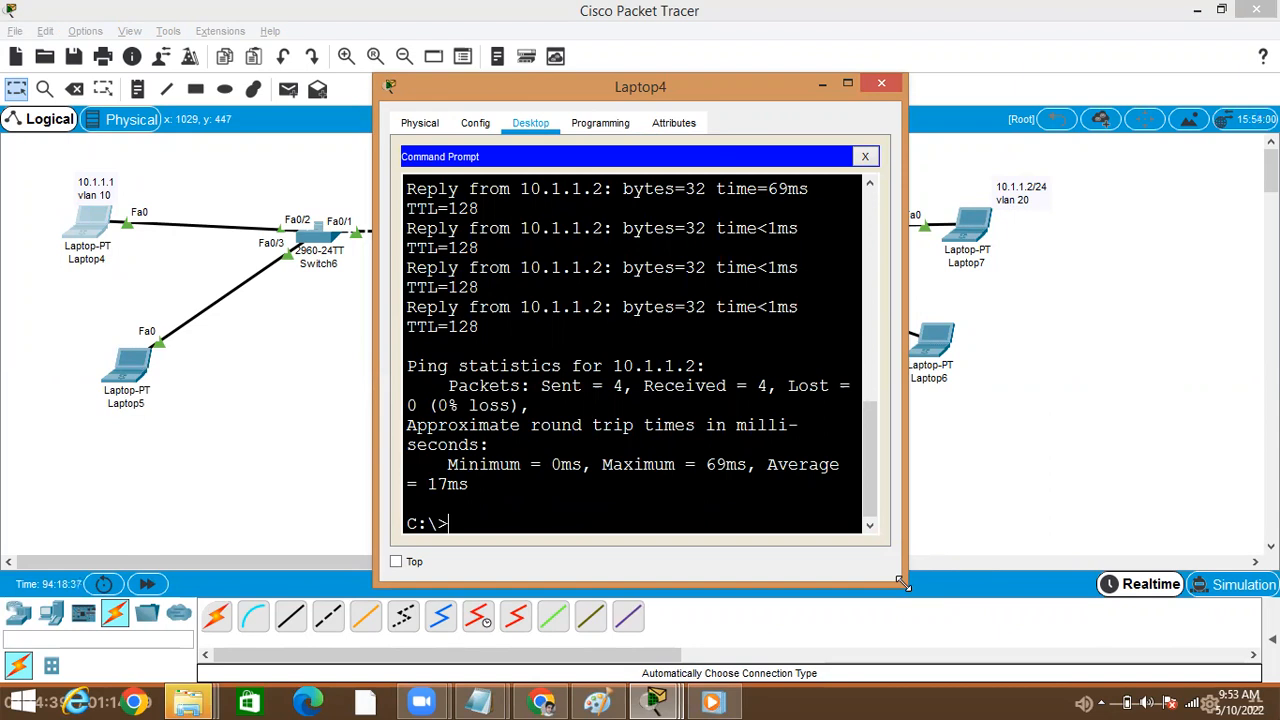
- Widen Laptop4's window, repeat the ping to 10.1.1.2, and return to the network topology
drag(903, 584, 1130, 572)
text(ping 10.1.1.2)
key(Return)
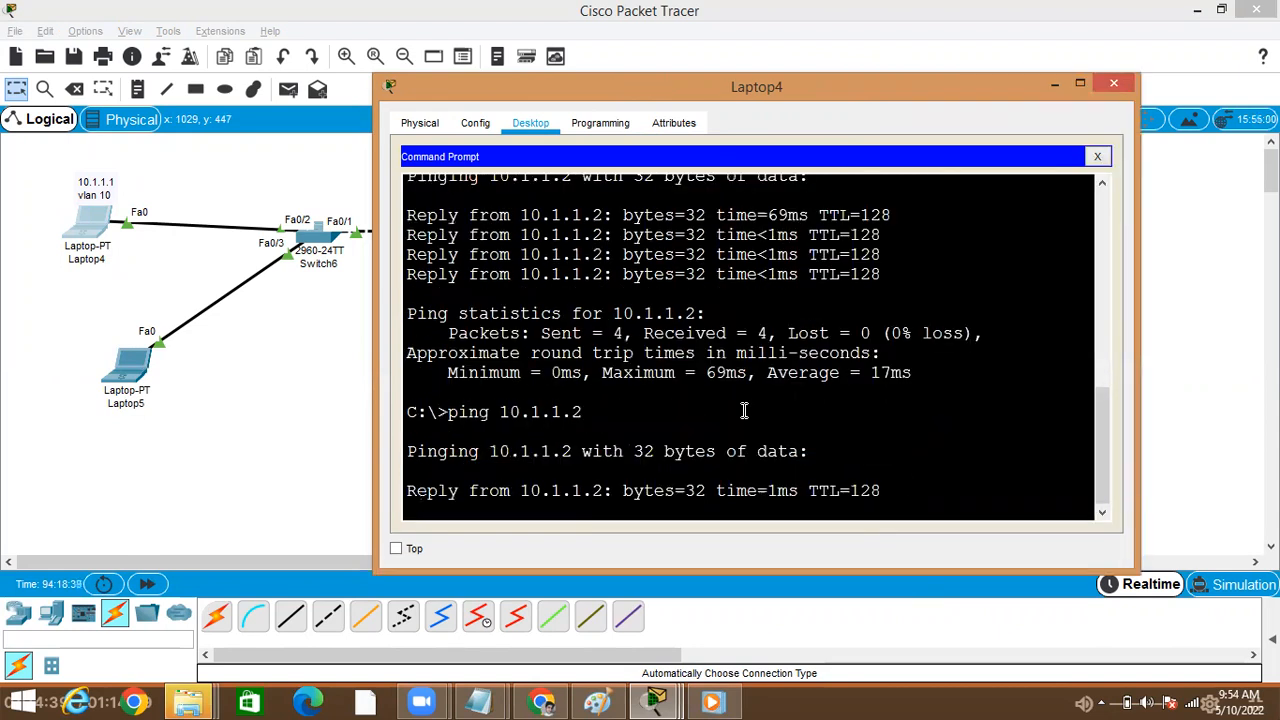
drag(591, 472, 581, 472)
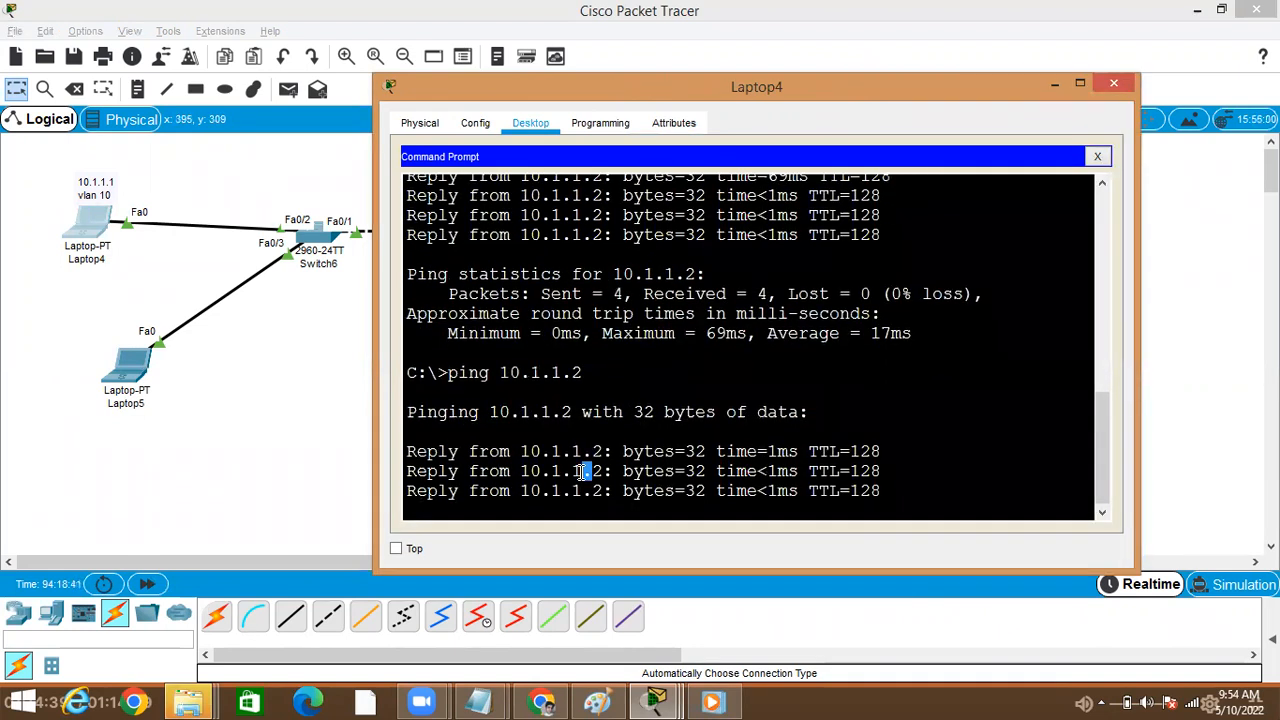
click(278, 455)
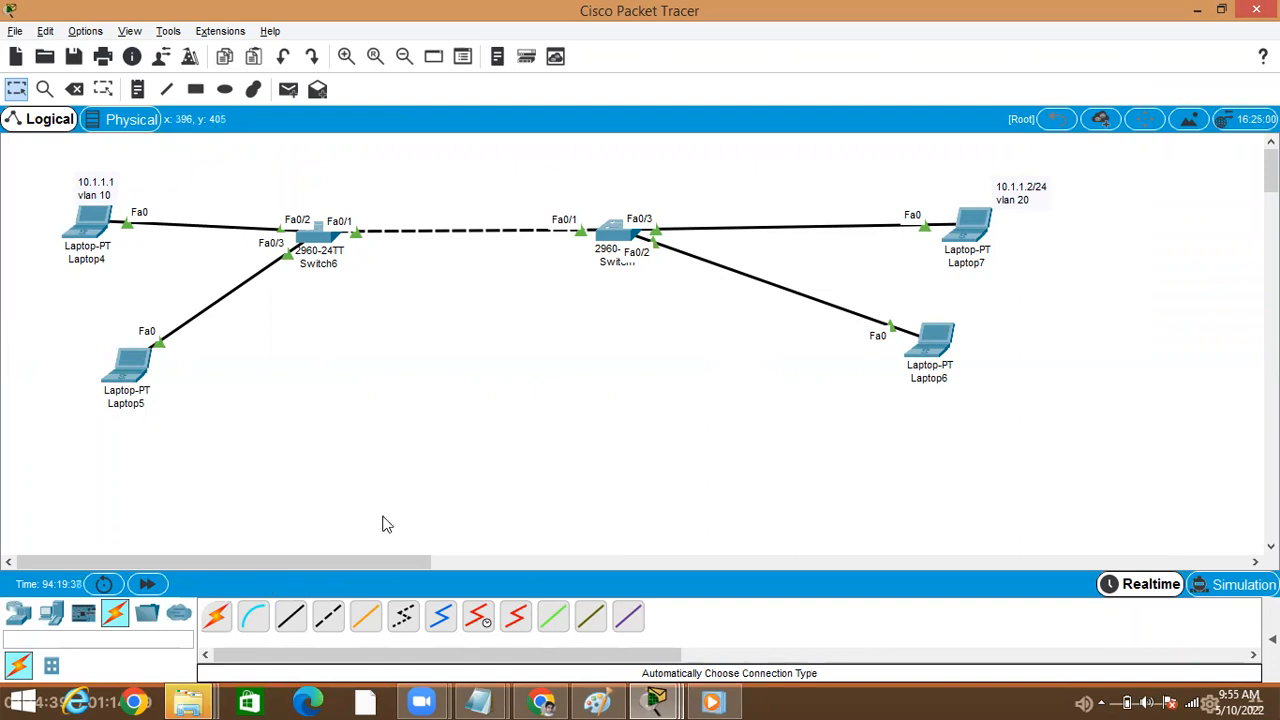
click(14, 620)
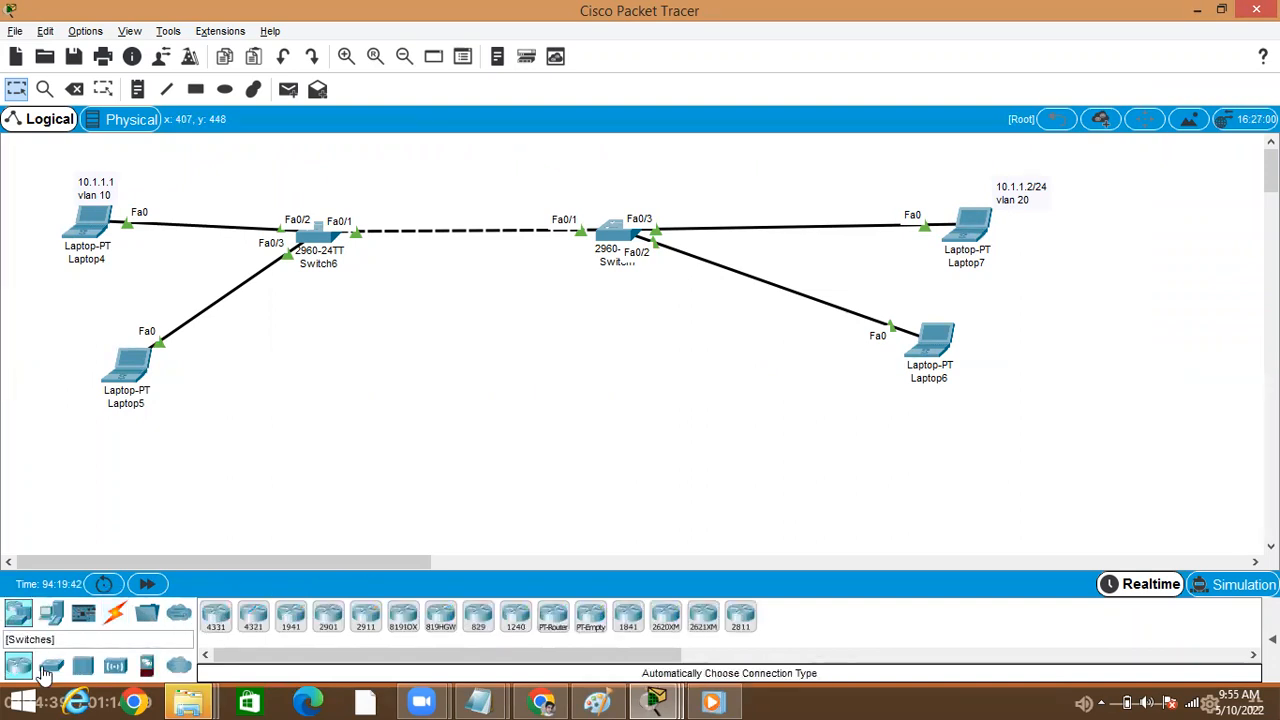
click(45, 668)
click(212, 620)
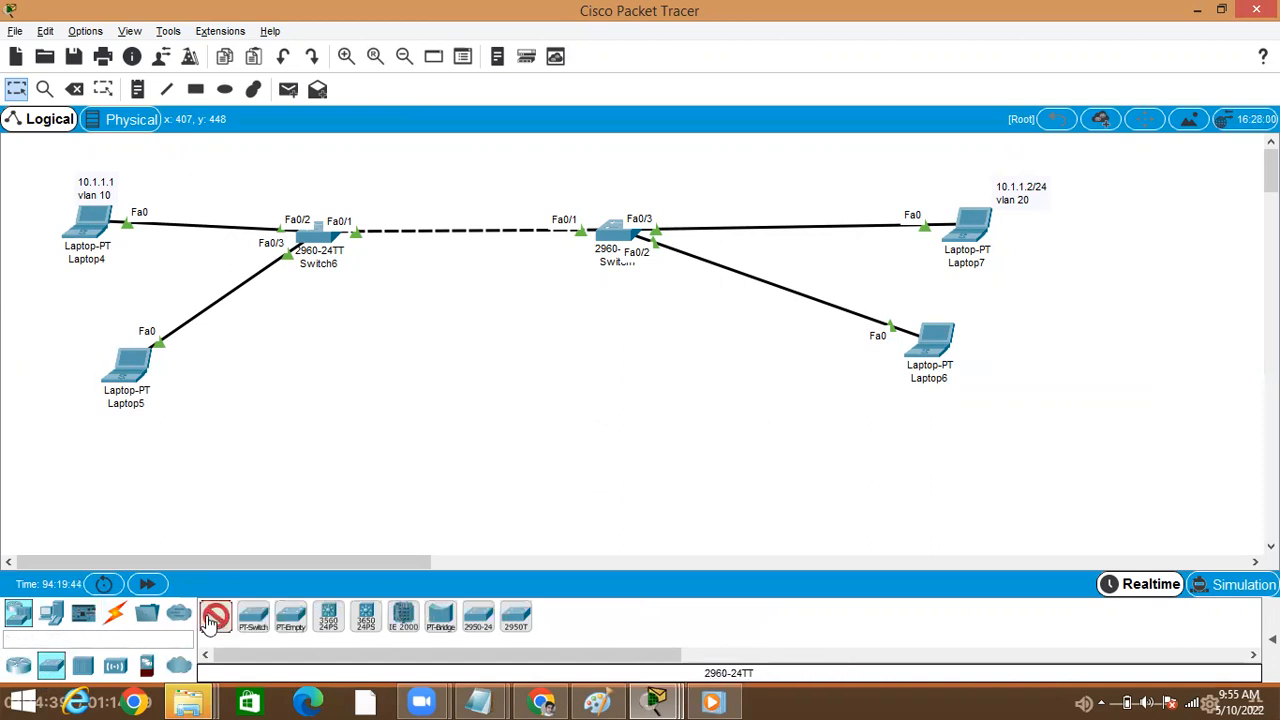
click(391, 452)
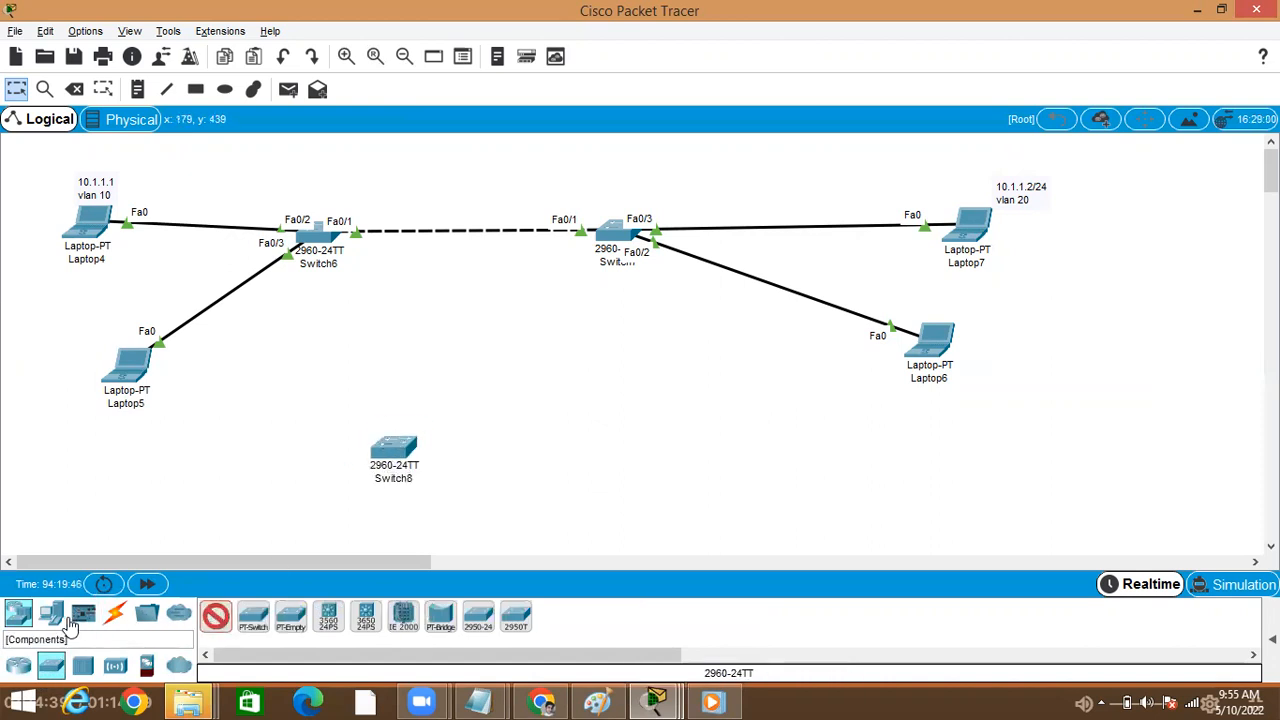
click(54, 614)
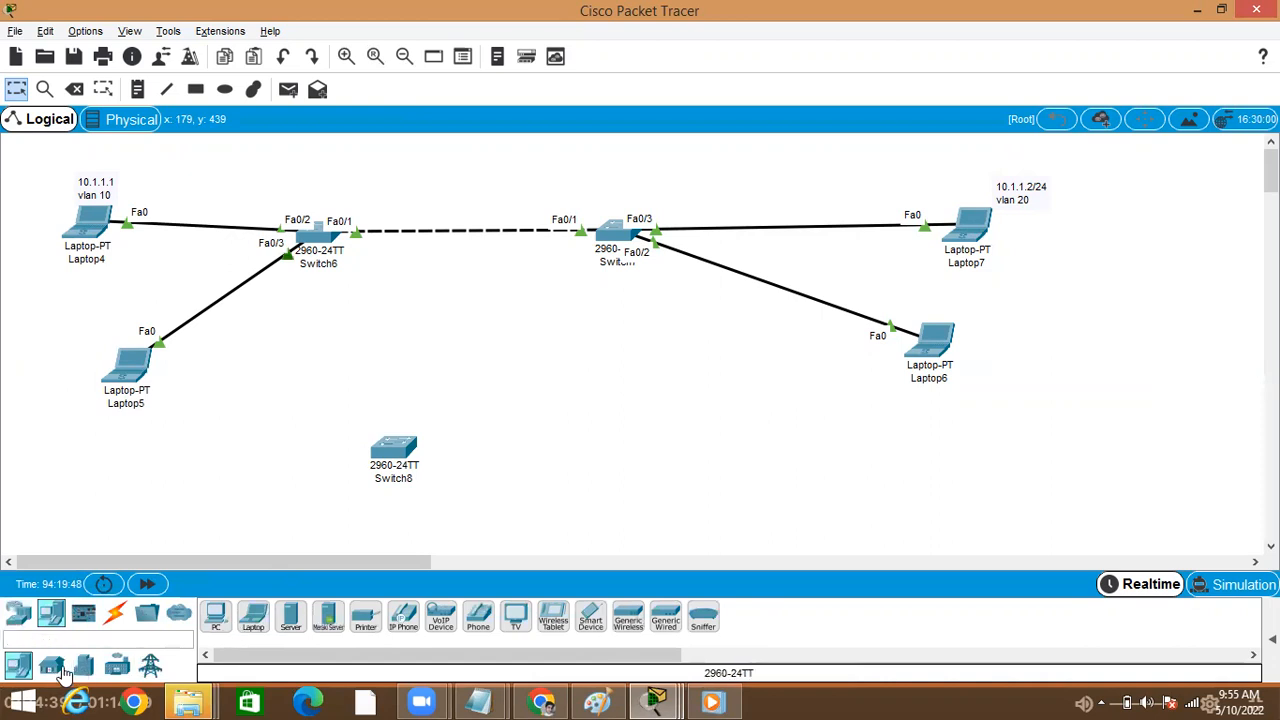
click(52, 666)
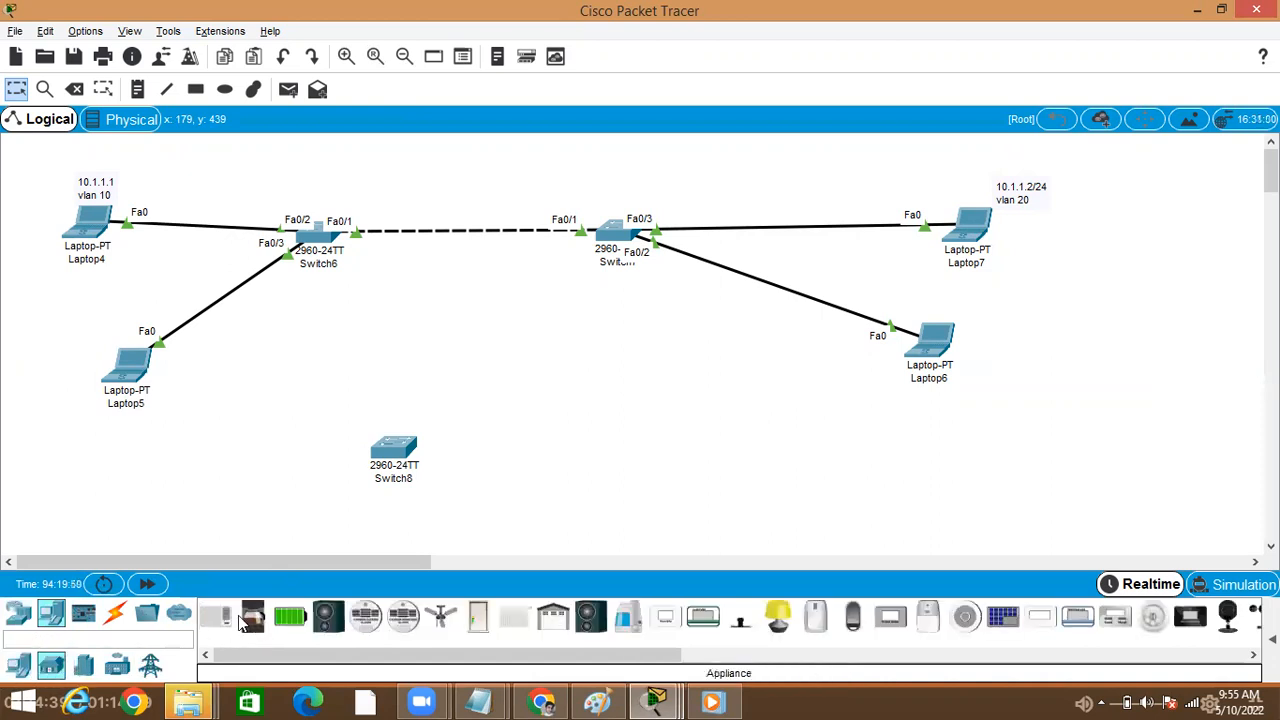
click(19, 670)
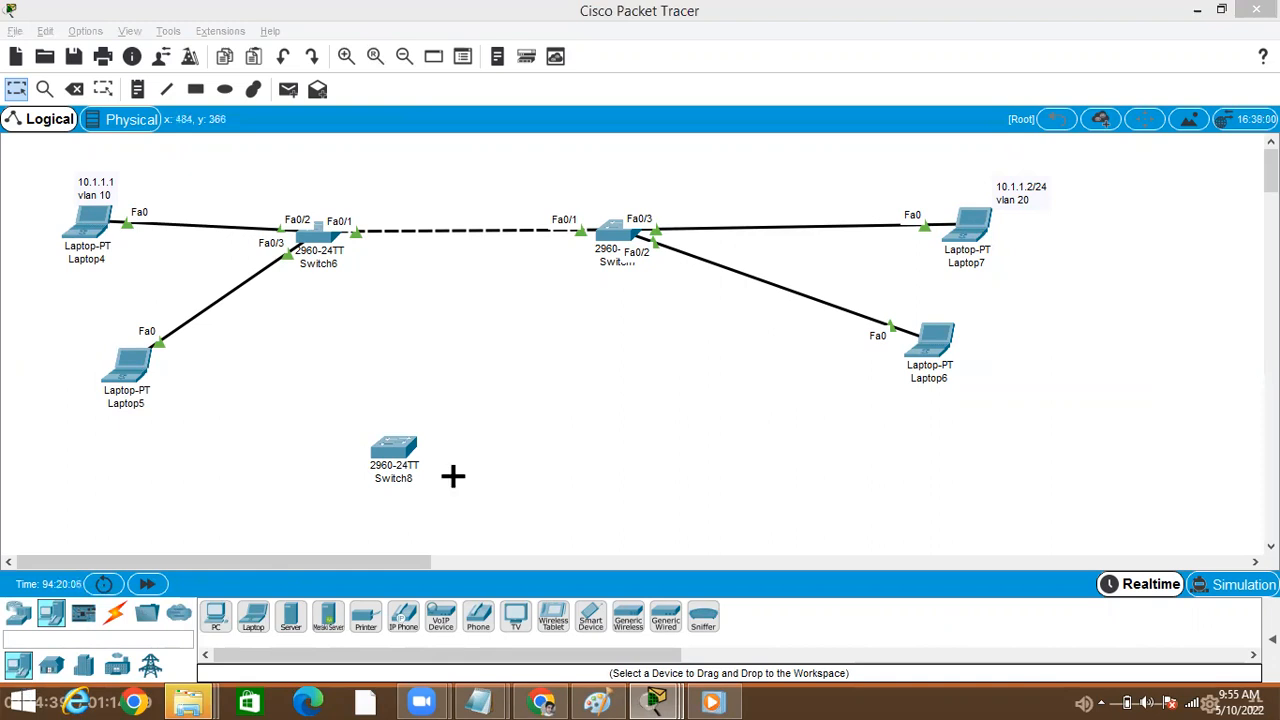
click(398, 452)
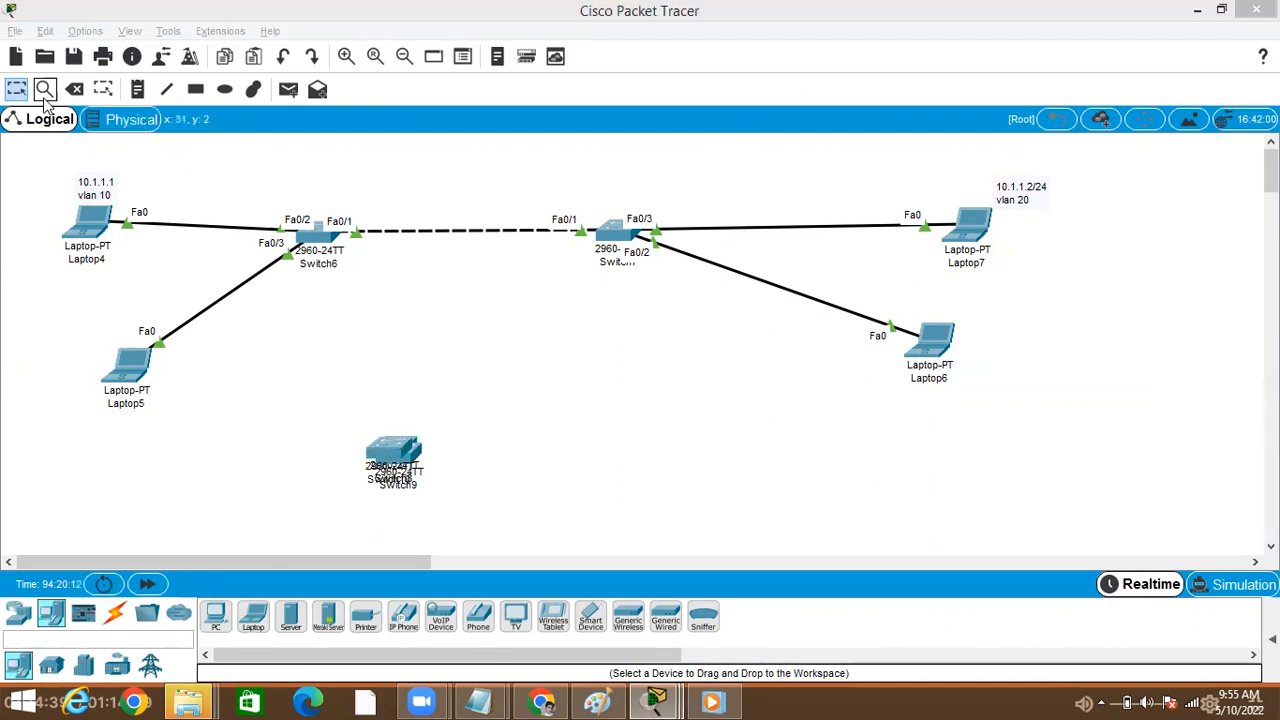
click(77, 92)
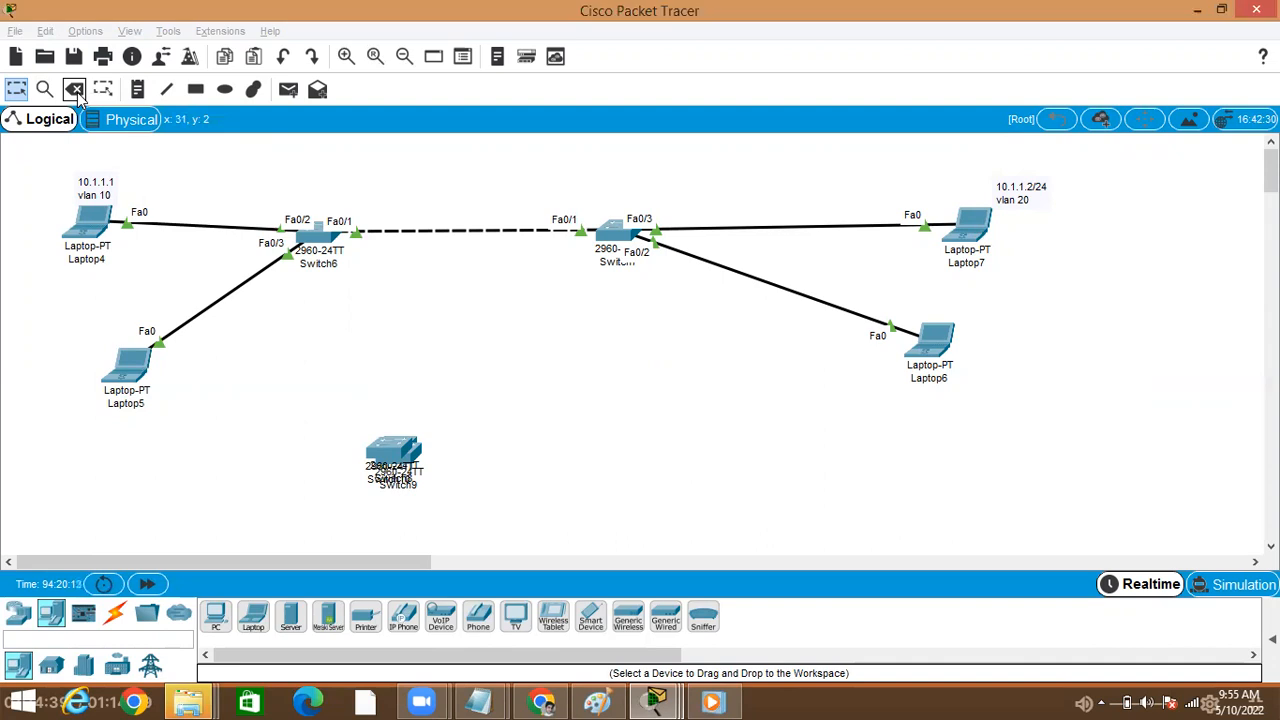
click(407, 452)
click(404, 452)
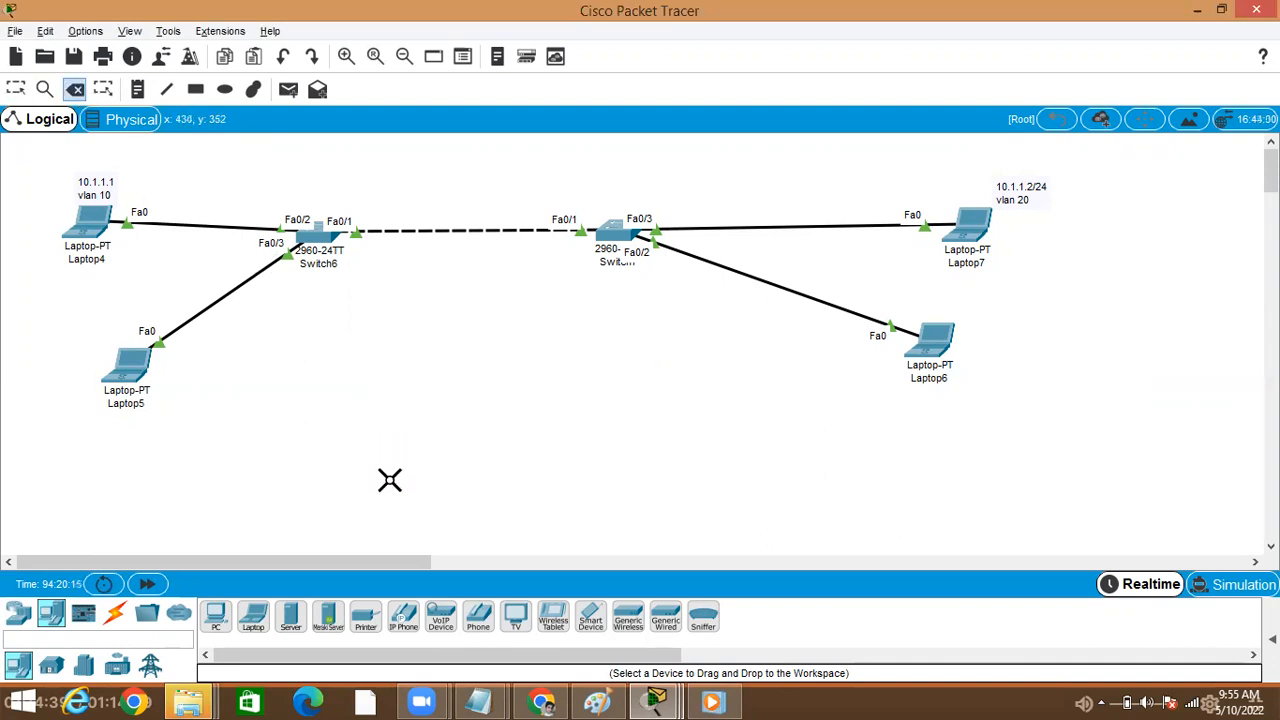
- Move Laptop4 slightly down and to the left on the workspace using the Select tool
click(108, 614)
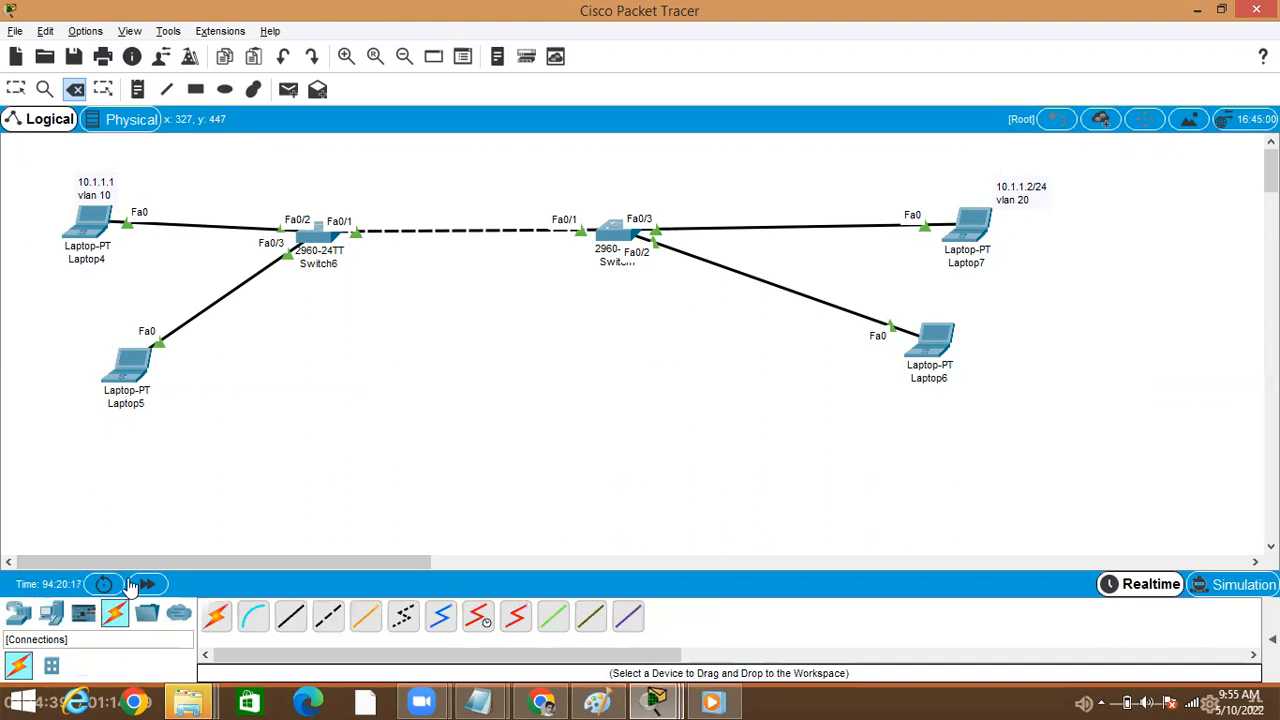
click(16, 89)
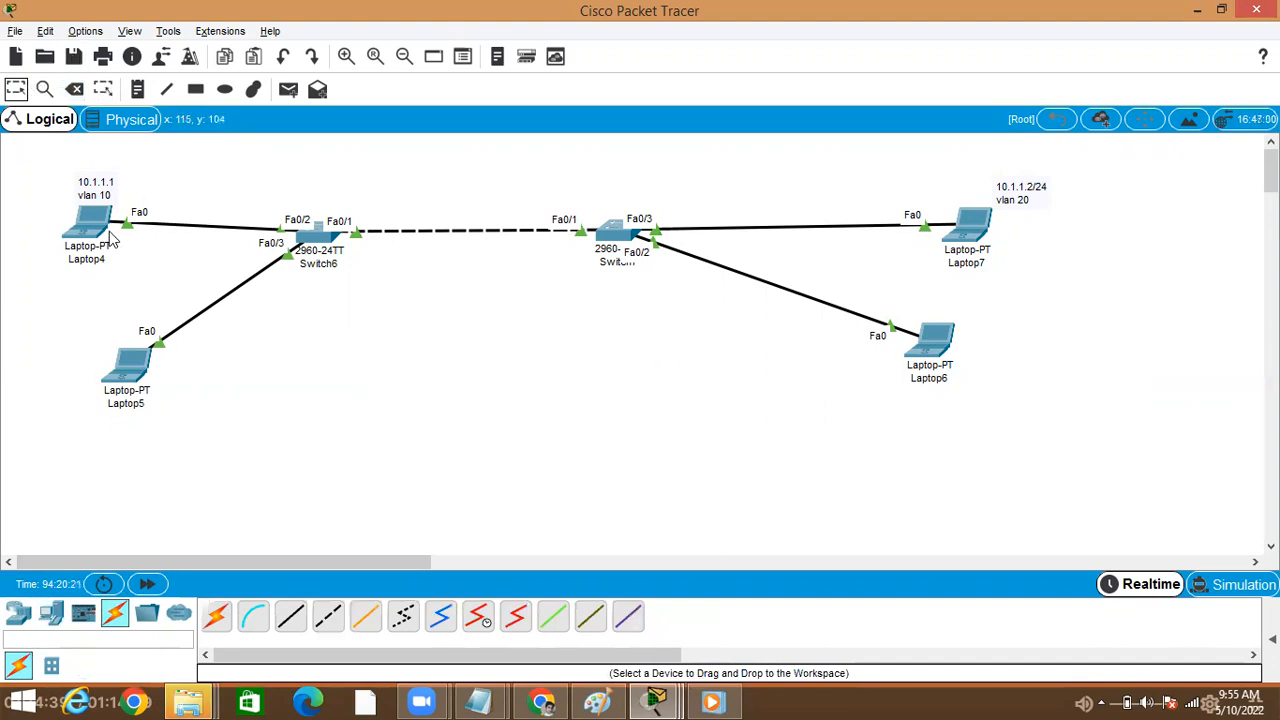
drag(115, 237, 85, 247)
- Place a note reading "packet" beside Laptop4 and move it above Switch6
click(140, 89)
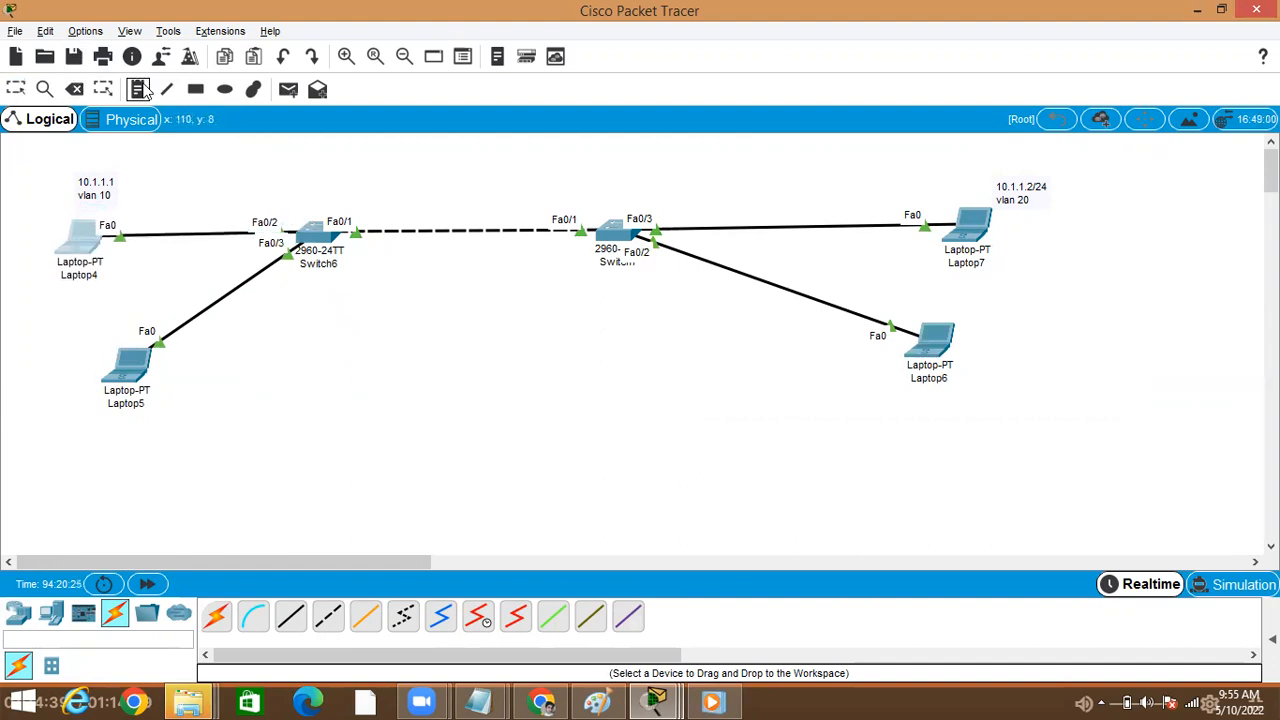
click(129, 195)
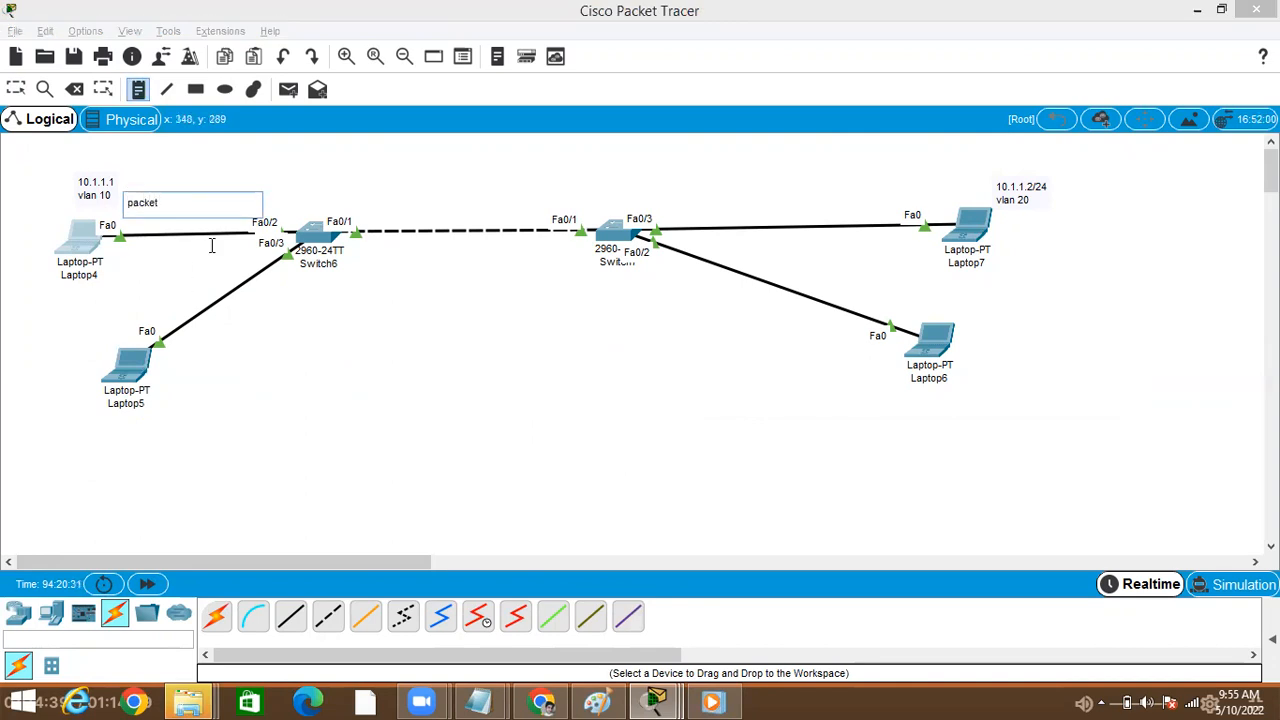
click(137, 89)
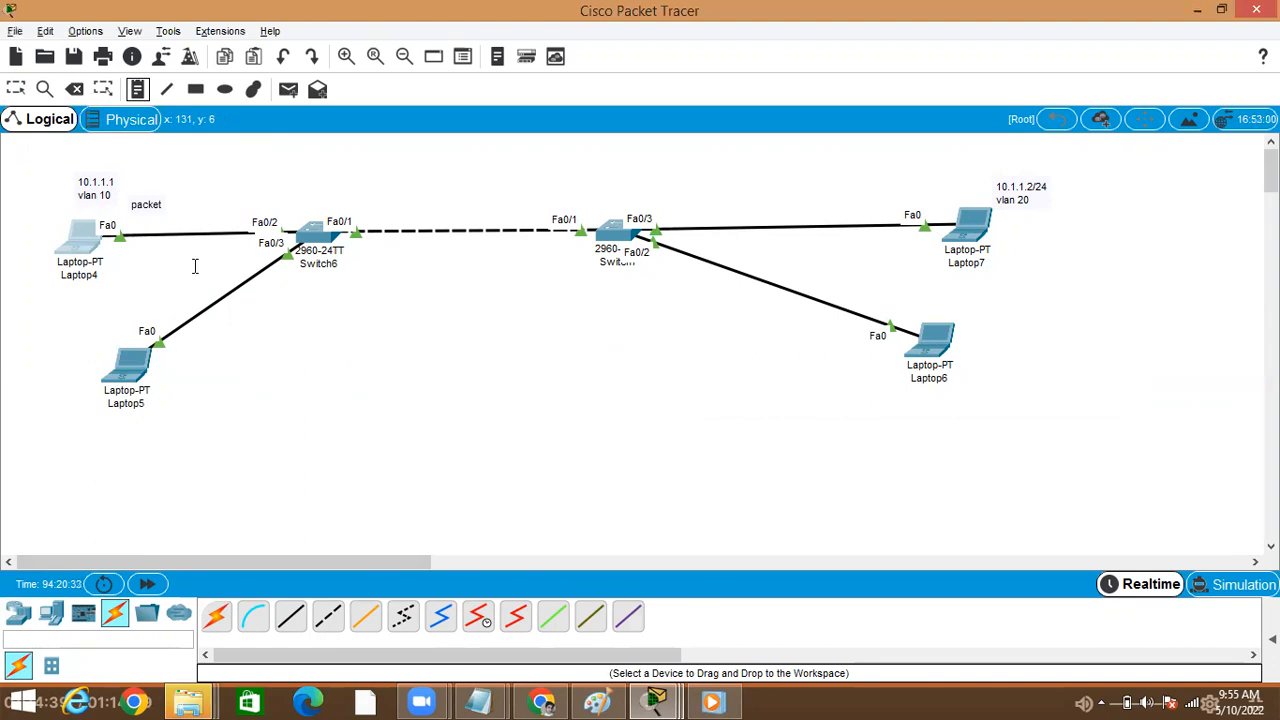
click(150, 212)
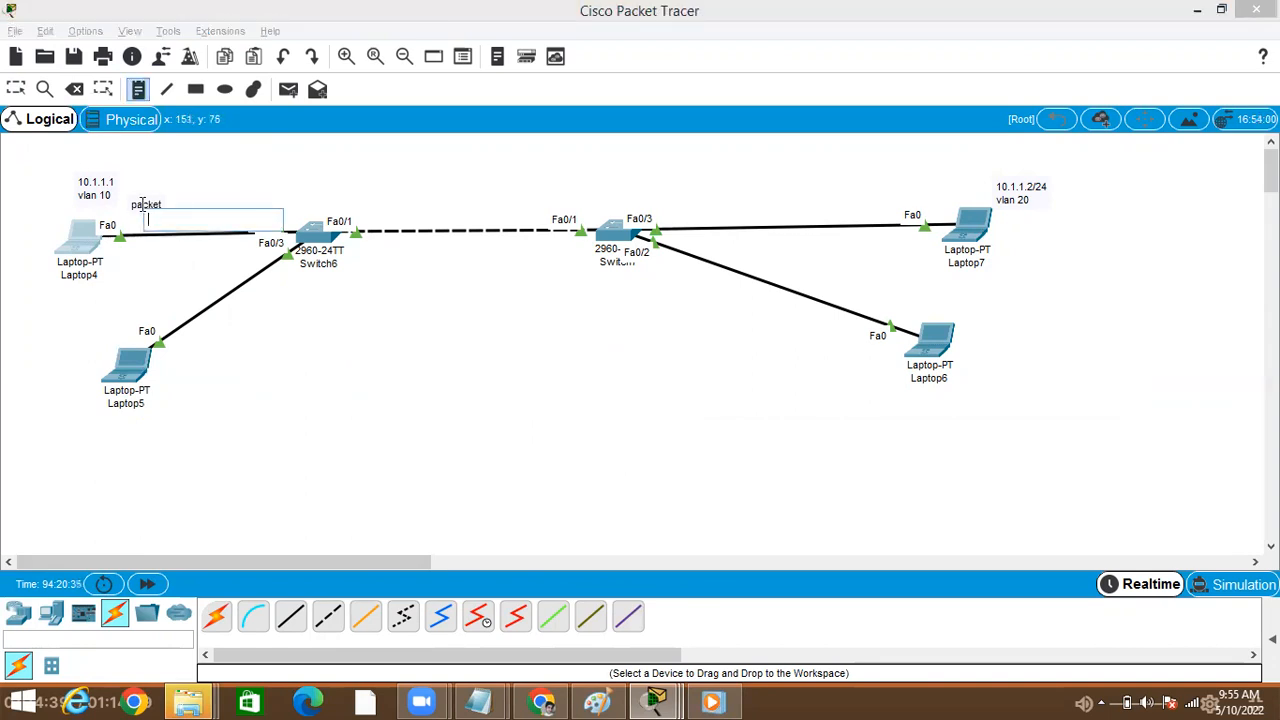
click(26, 94)
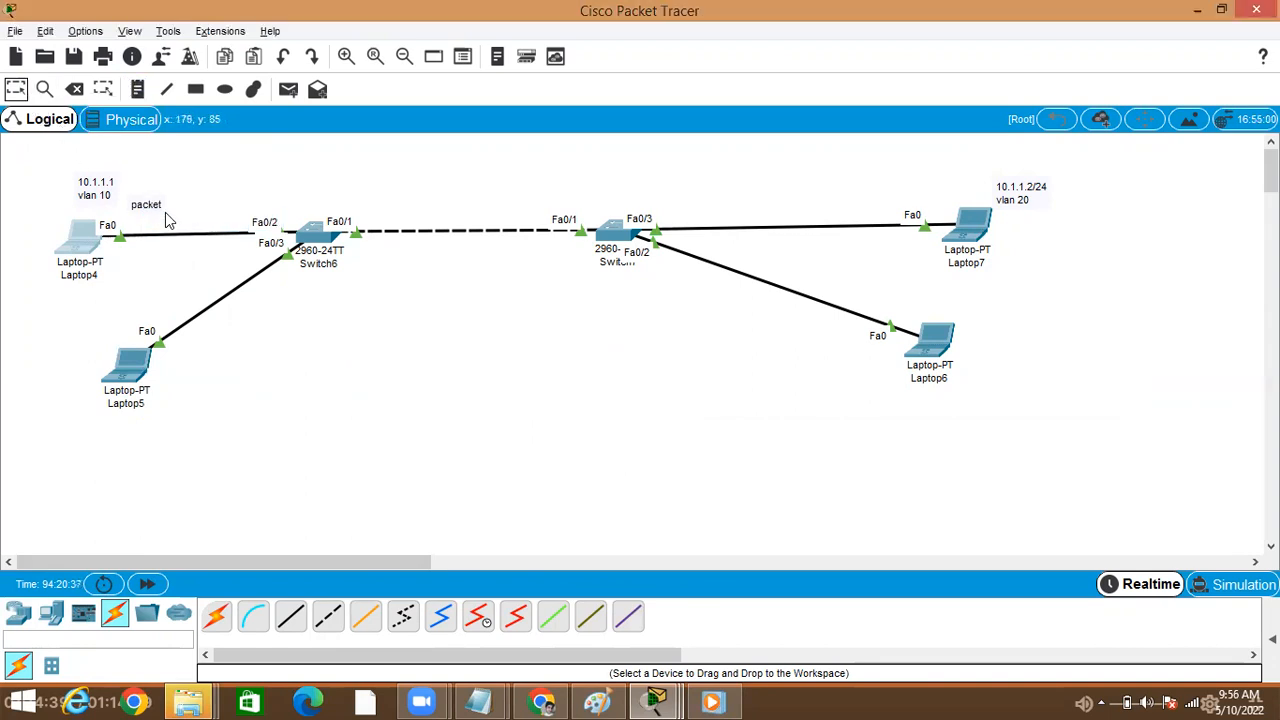
drag(157, 208, 299, 198)
- Add a note reading "vlan10" above Switch6 and position it directly beneath the "packet" note
click(139, 89)
click(284, 201)
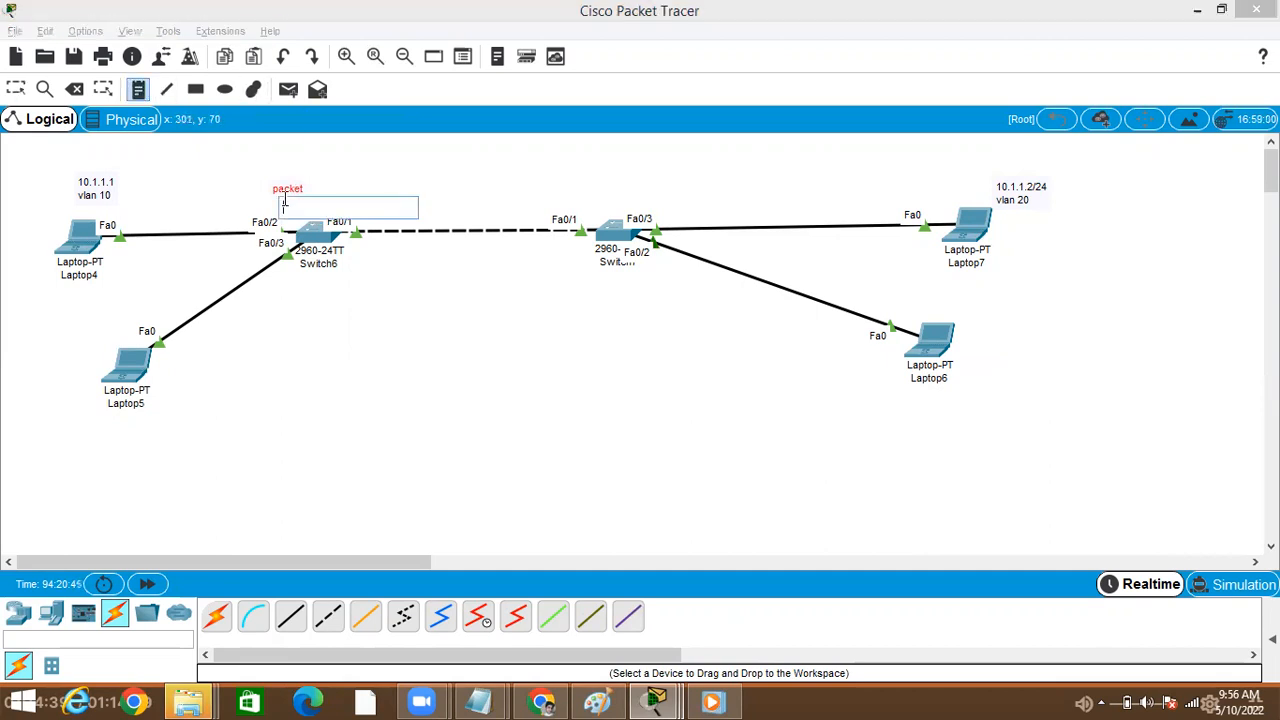
text(vlan1)
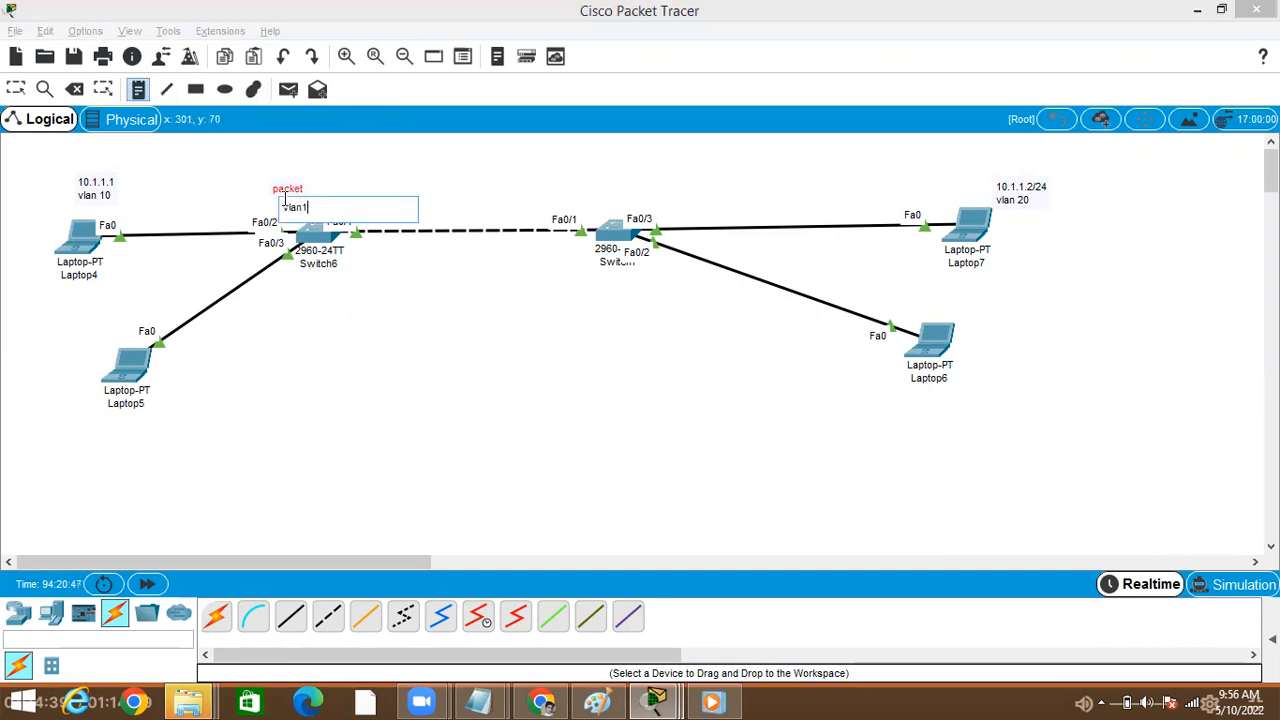
text(0)
click(350, 270)
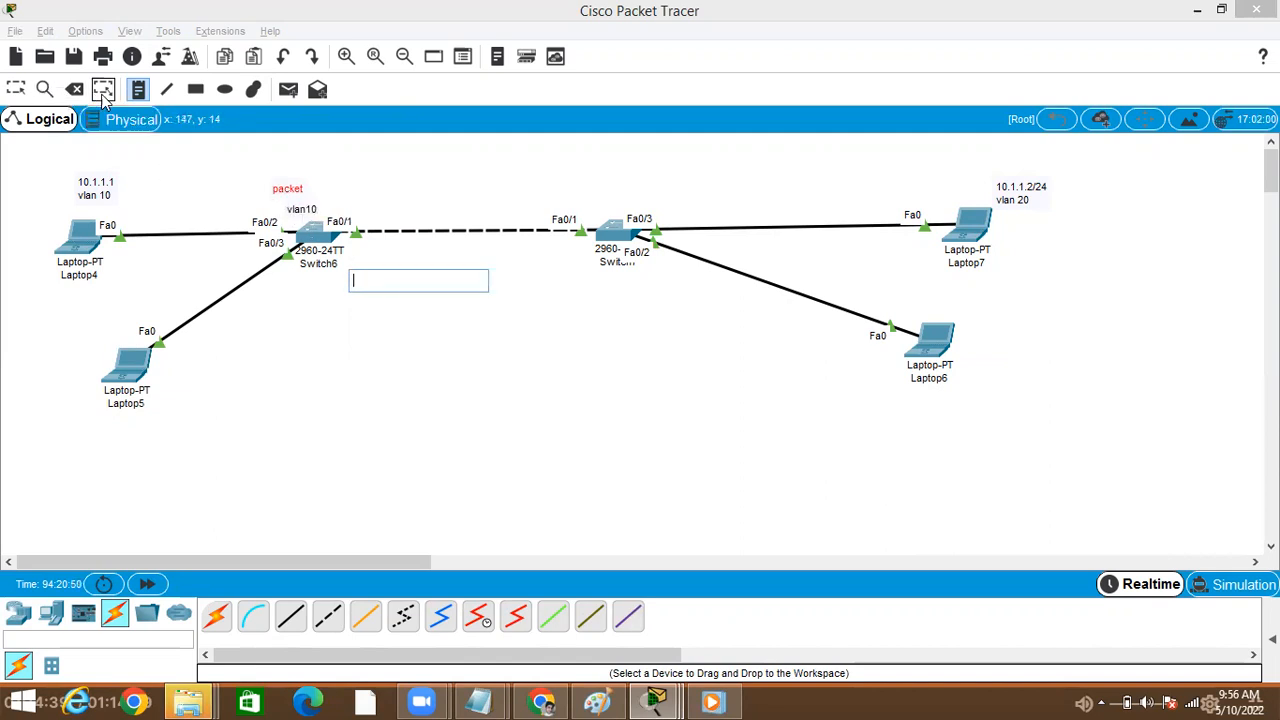
click(137, 91)
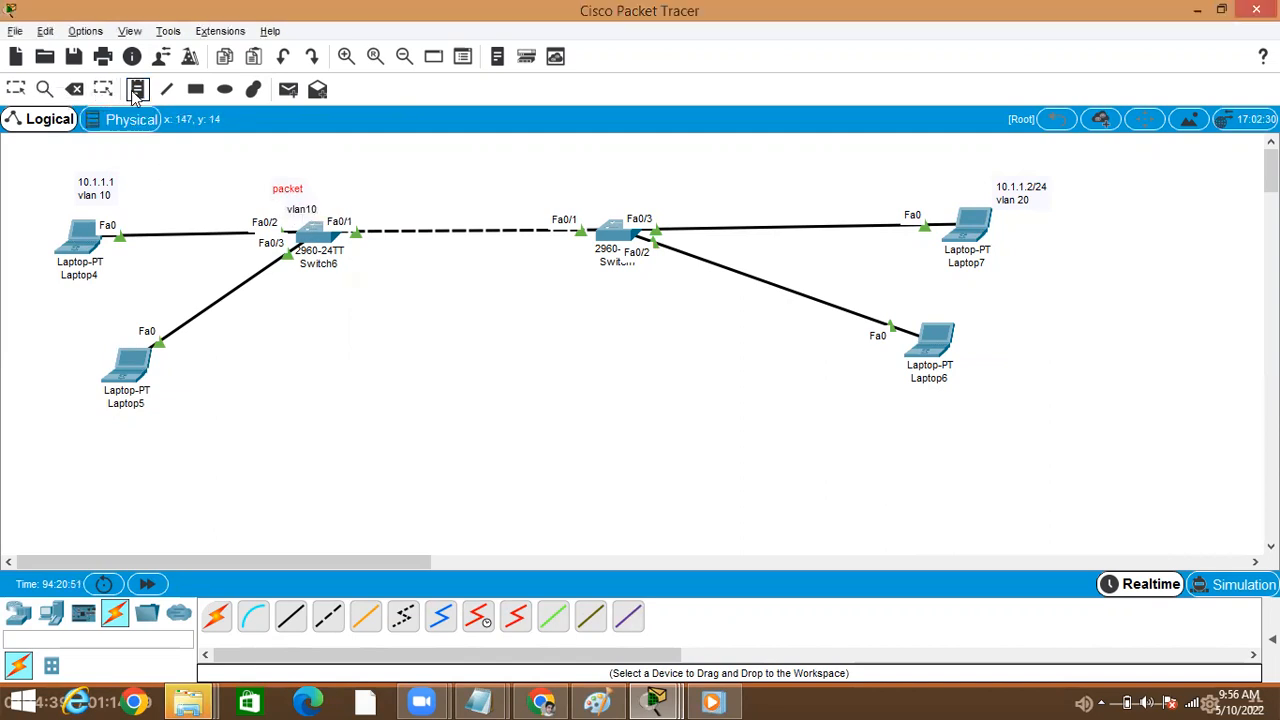
click(304, 212)
click(15, 90)
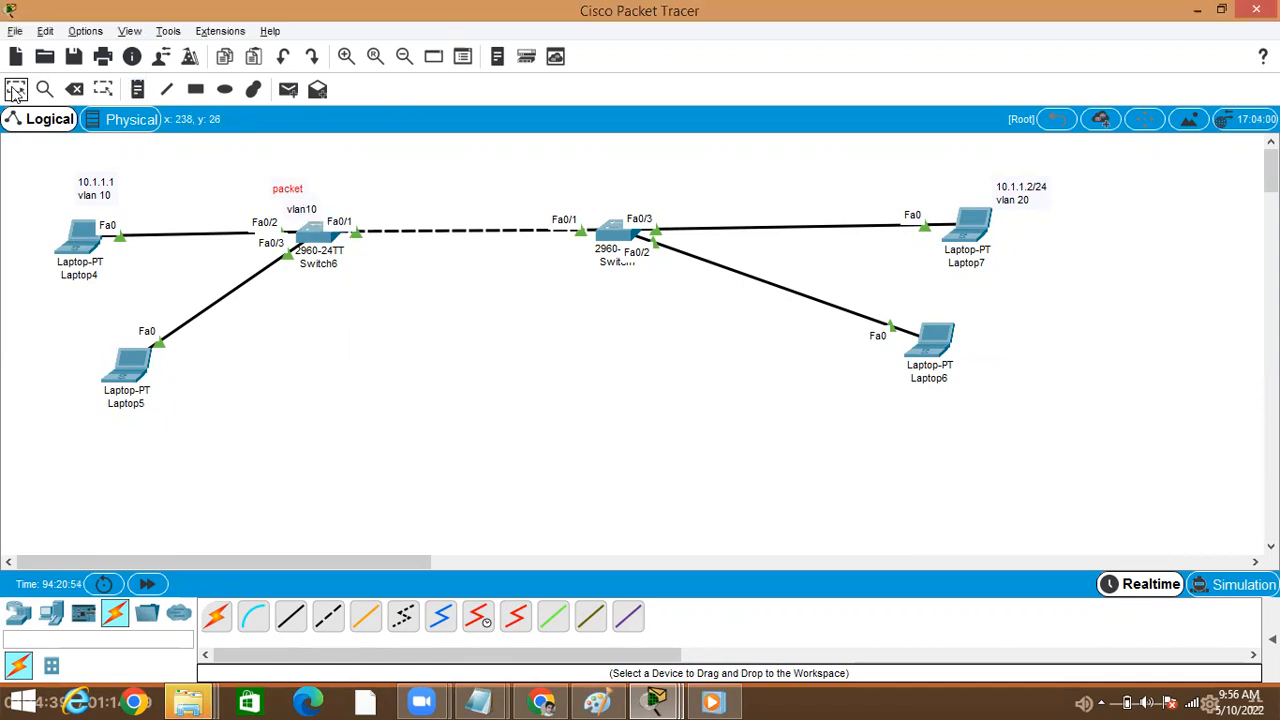
click(297, 212)
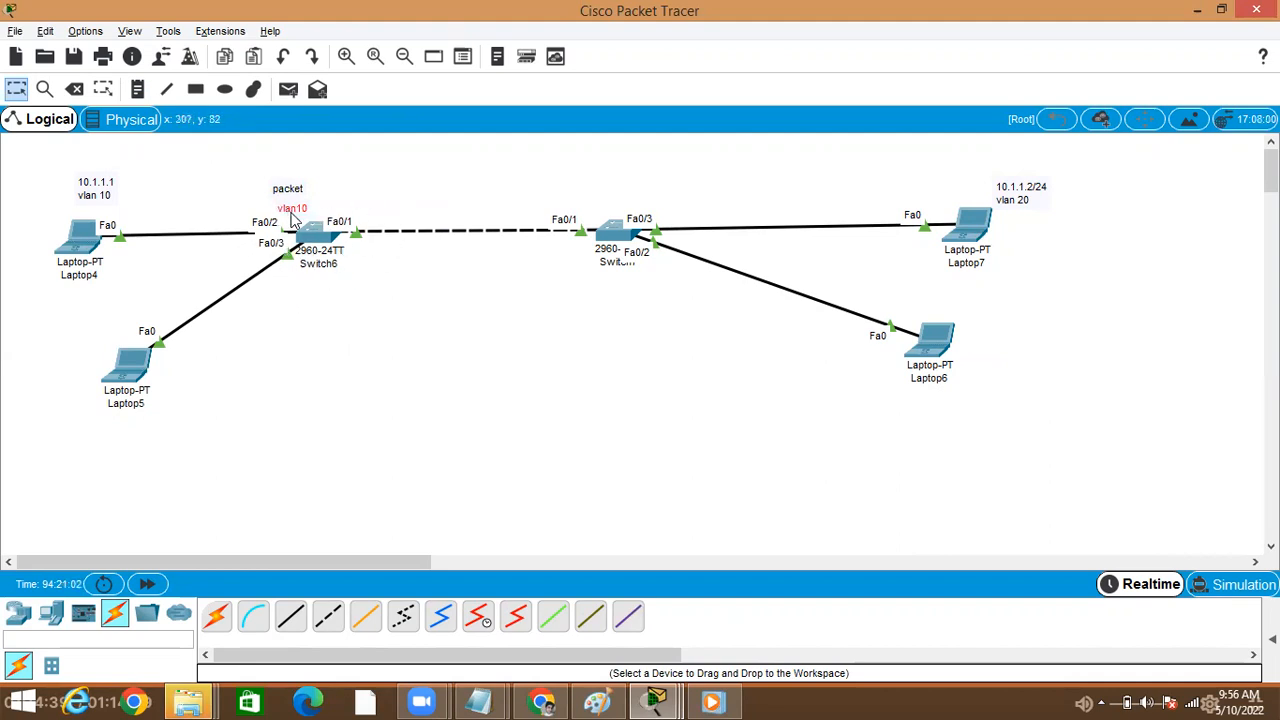
- Move the "vlan10" note down beside Switch6's Fa0/3 port label, near the link to Laptop5
drag(291, 213, 241, 273)
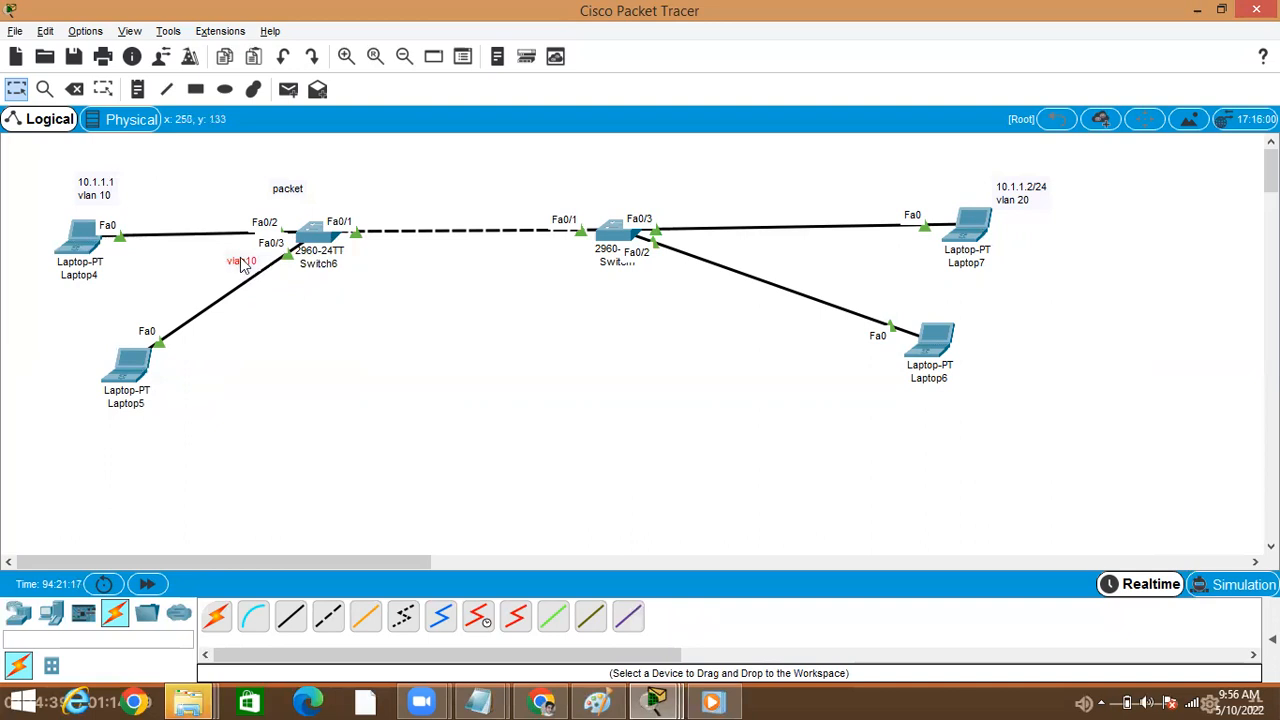
- Enter global configuration mode in Switch6's CLI and open interface fastEthernet 0/3 for configuration
click(322, 237)
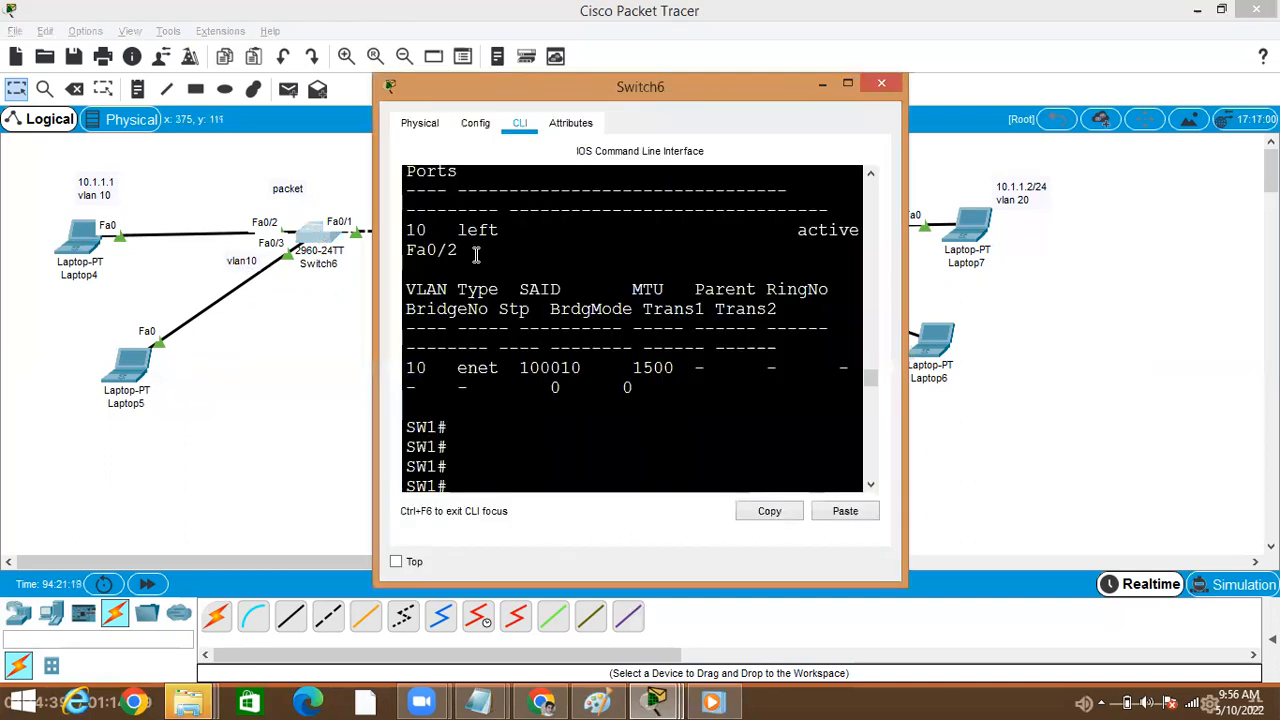
text(conf)
key(Tab)
text(t)
key(Tab)
key(Return)
text(ni)
key(BackSpace)
key(BackSpace)
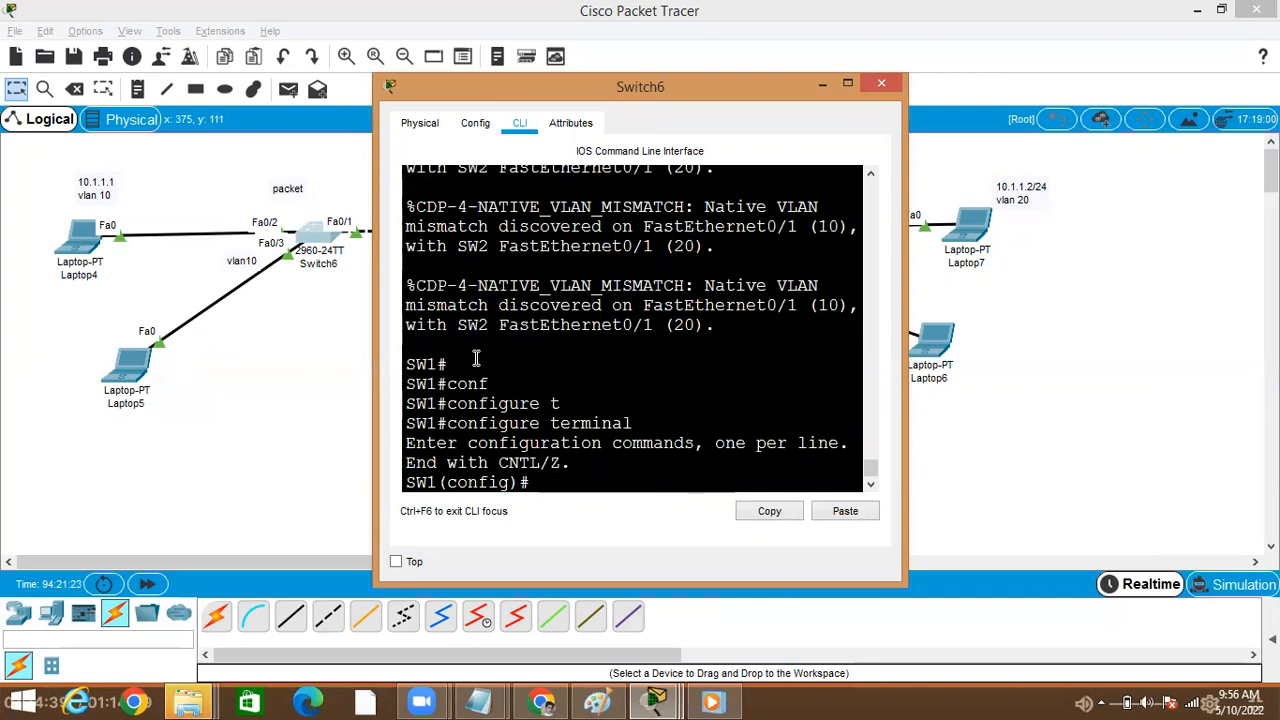
text(int)
key(Tab)
text(fa)
key(Tab)
text(0/3)
key(Return)
- Assign Switch6's fastEthernet 0/3 to access VLAN 10 and exit interface configuration
text(switchport a)
key(Tab)
text(a)
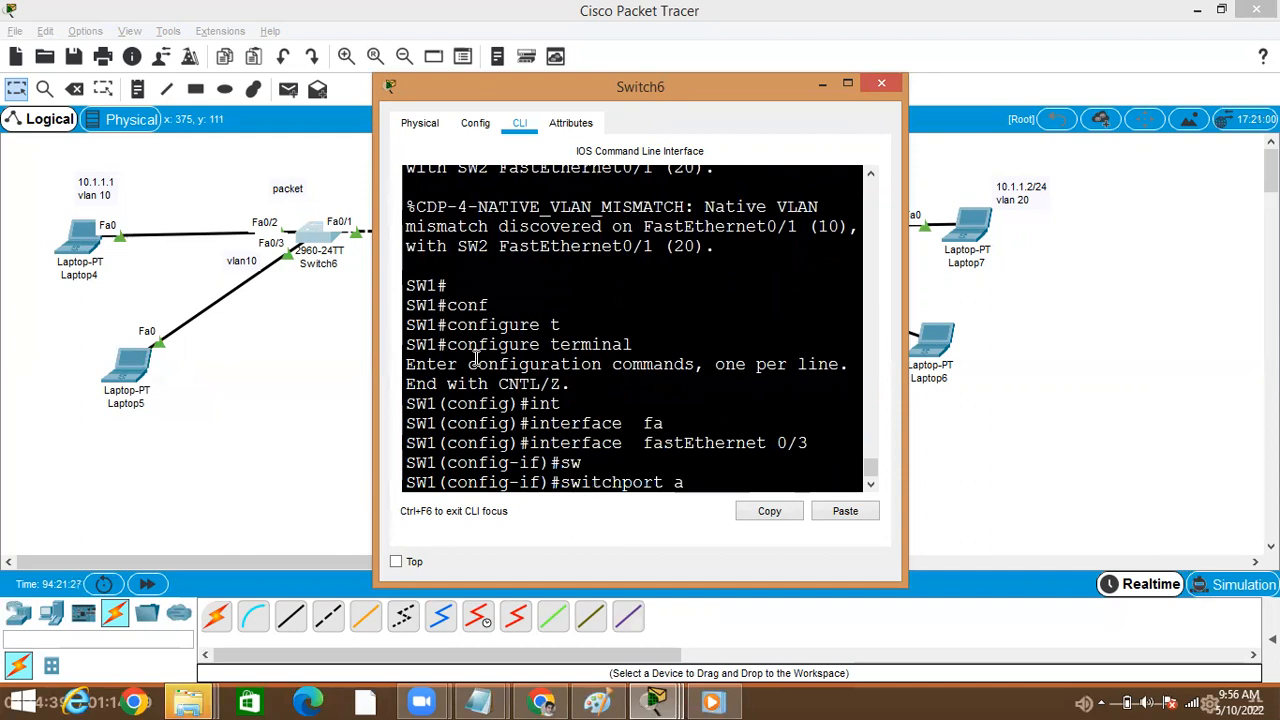
text(cc)
key(Tab)
text(vl)
key(Tab)
text(10)
key(Return)
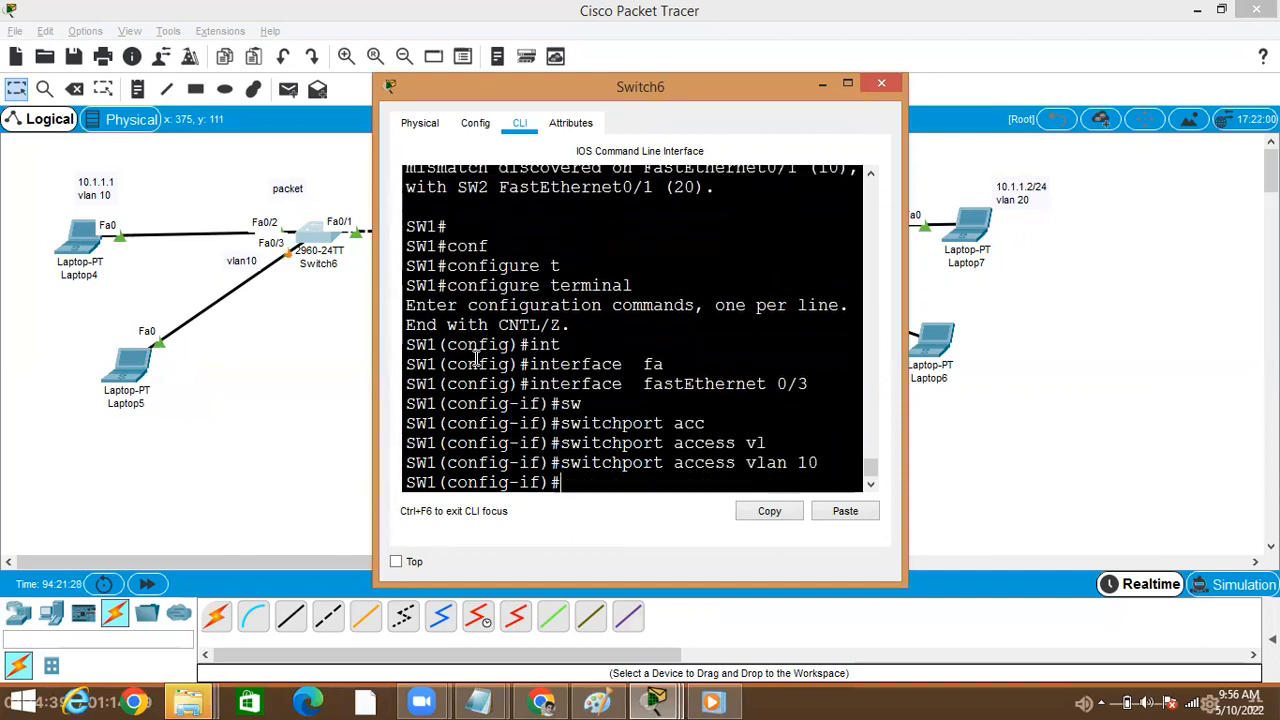
key(Return)
text(exit)
key(Return)
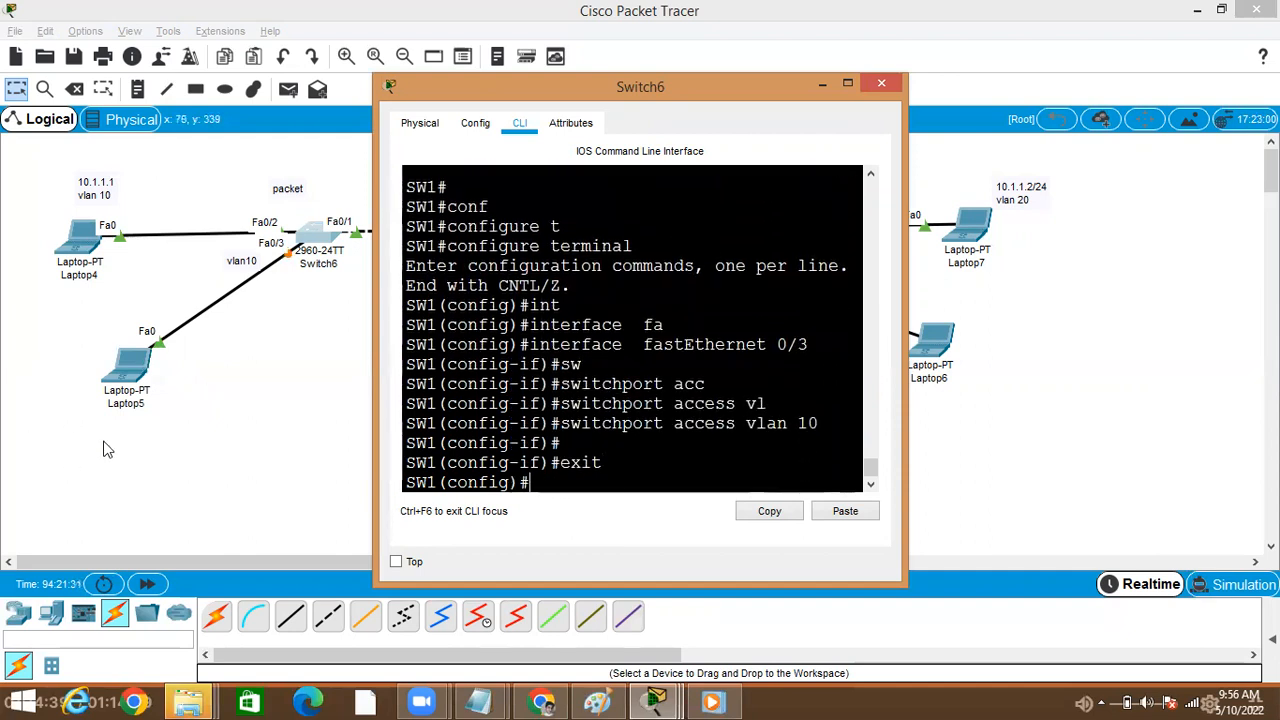
- Give Laptop5 the static IP address 10.1.1.4 with subnet mask 255.255.255.0 and close its window
click(178, 420)
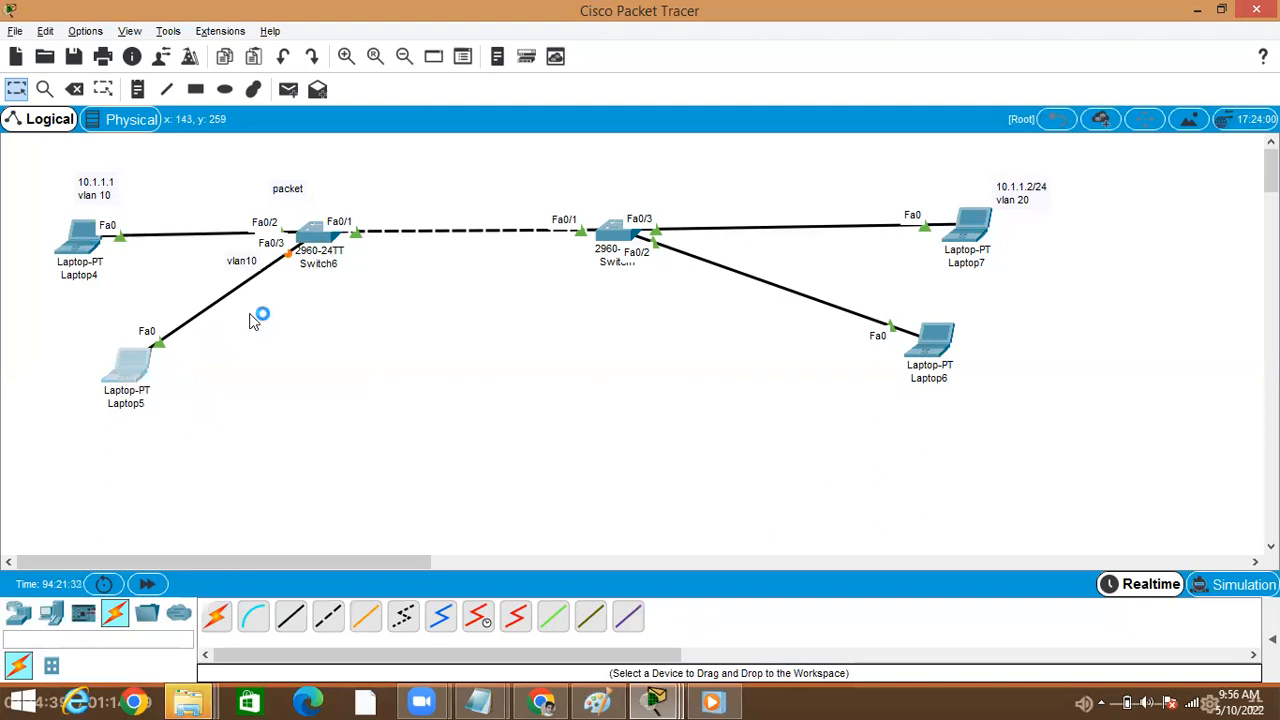
click(476, 123)
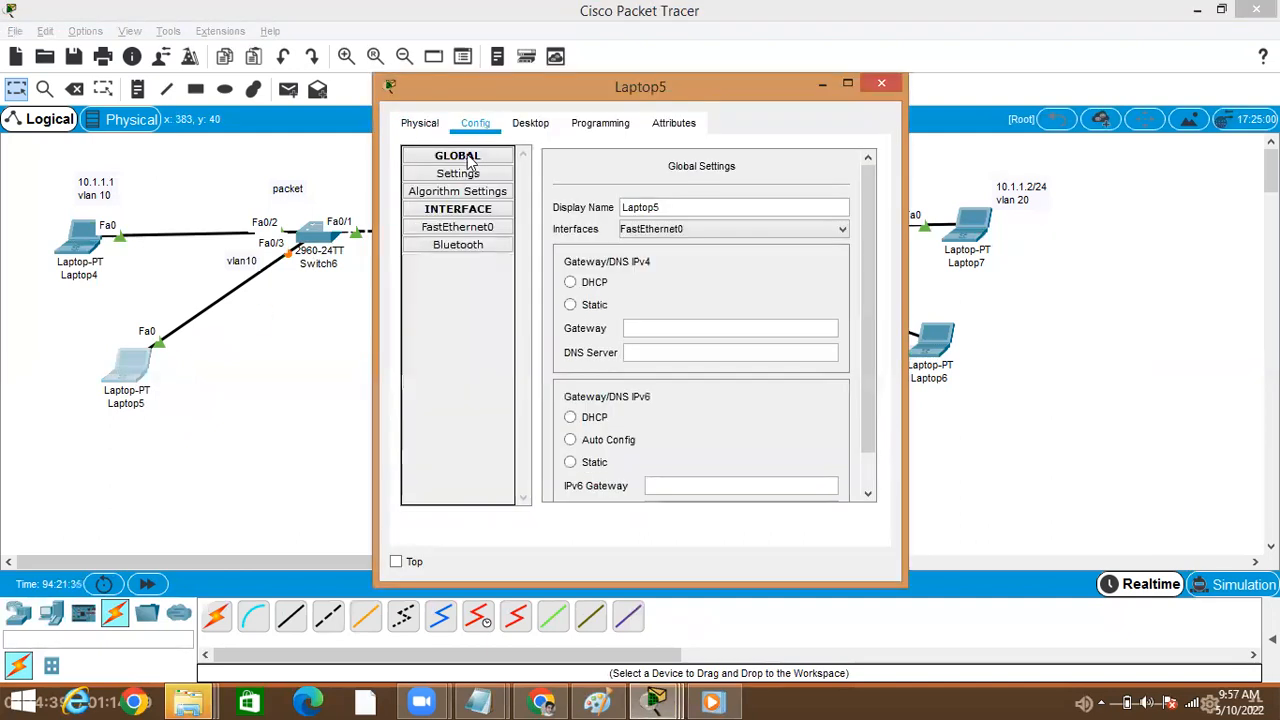
click(424, 125)
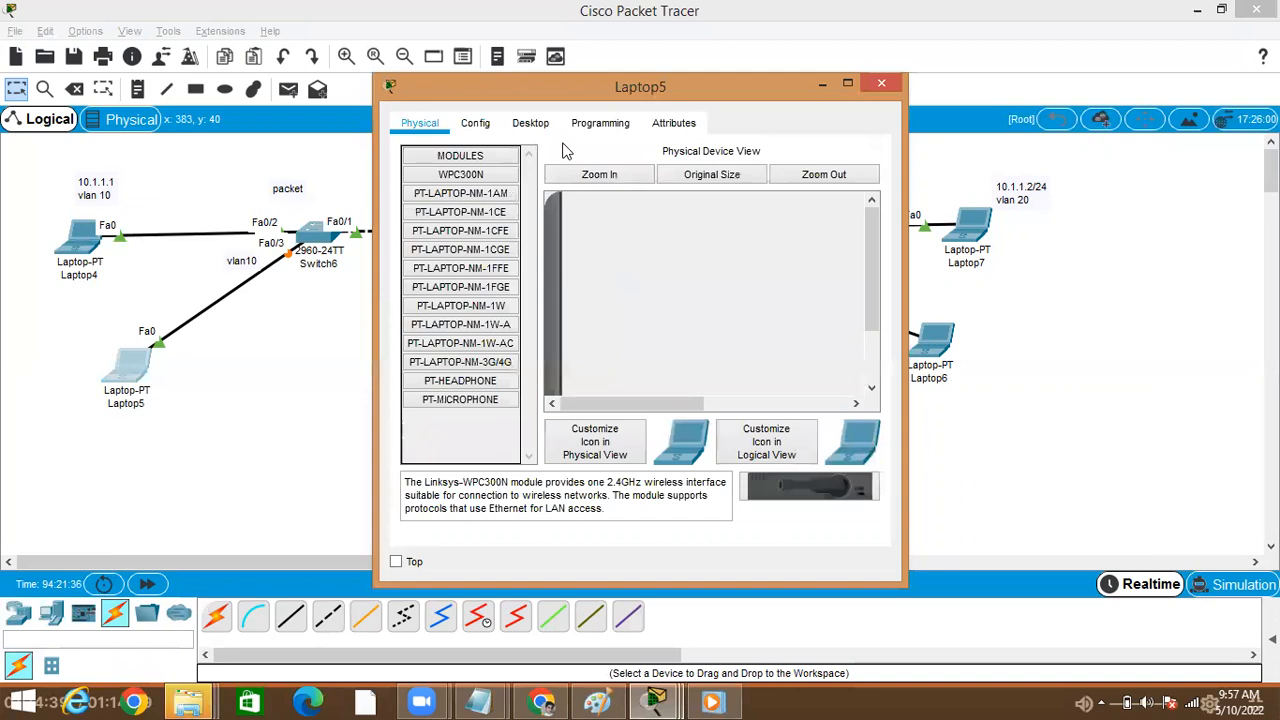
click(531, 123)
click(470, 210)
click(599, 253)
text(10.1.1.)
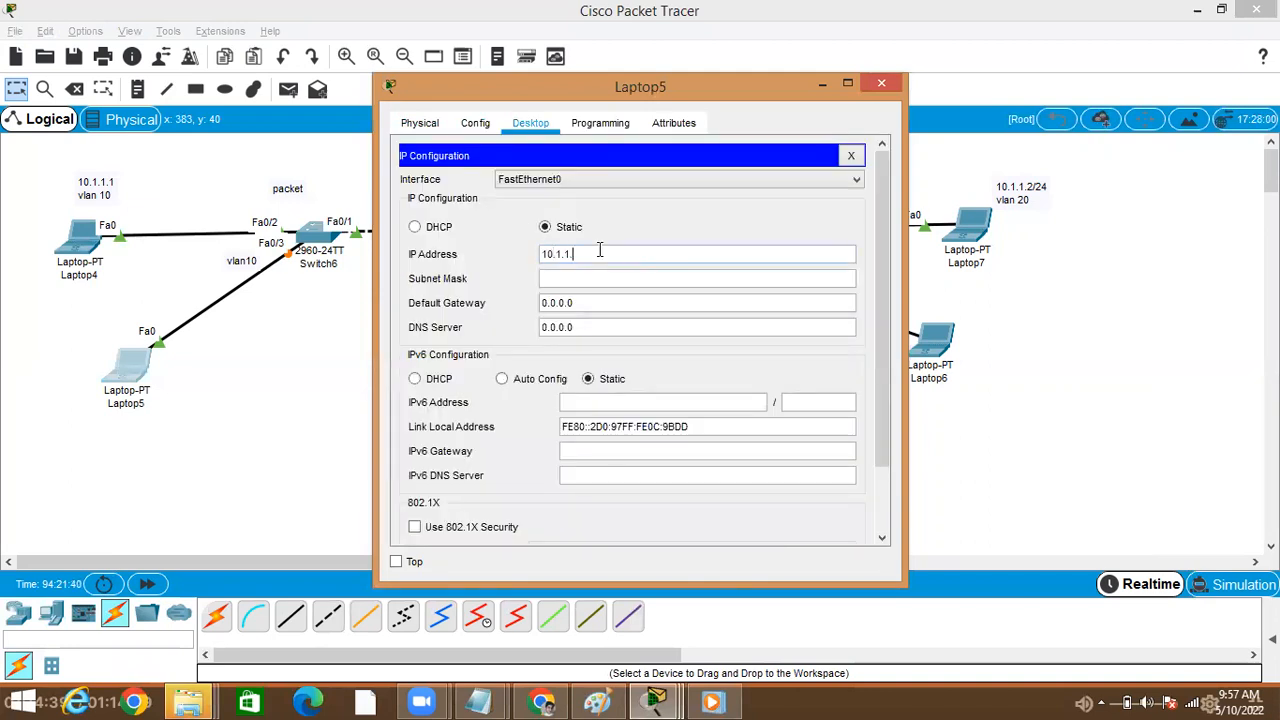
key(Tab)
text(255.255.255.0)
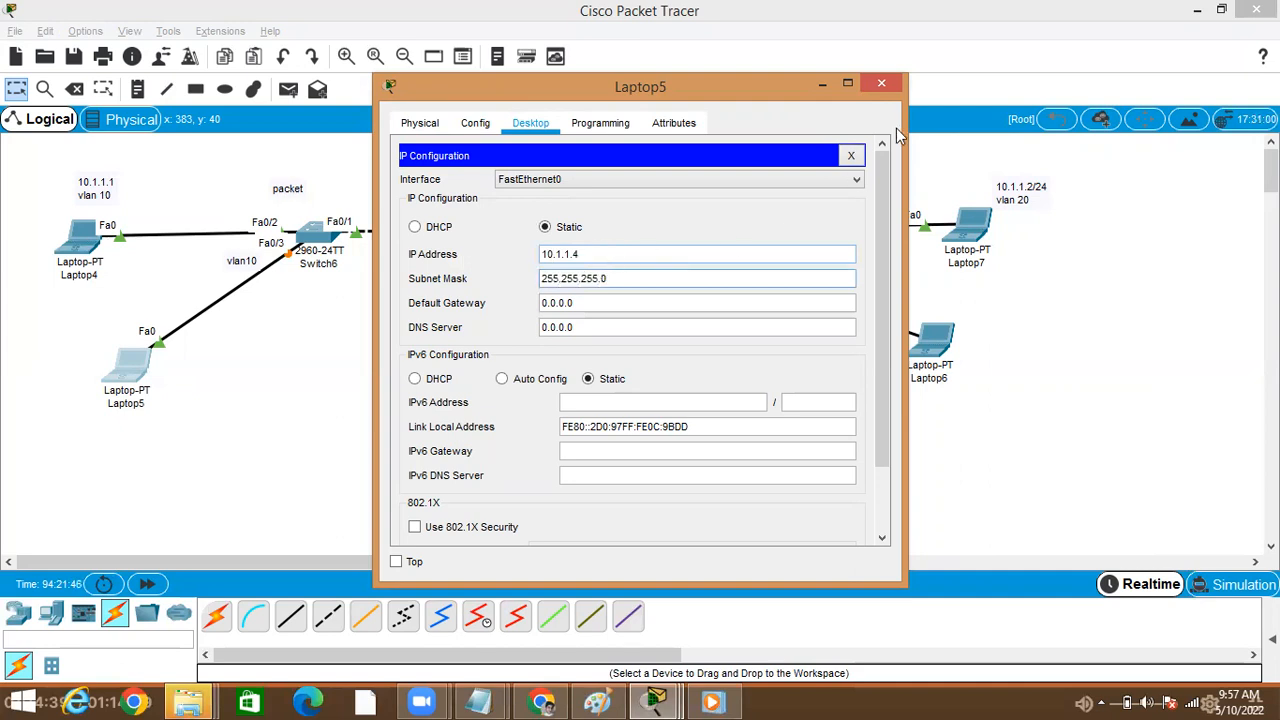
click(851, 155)
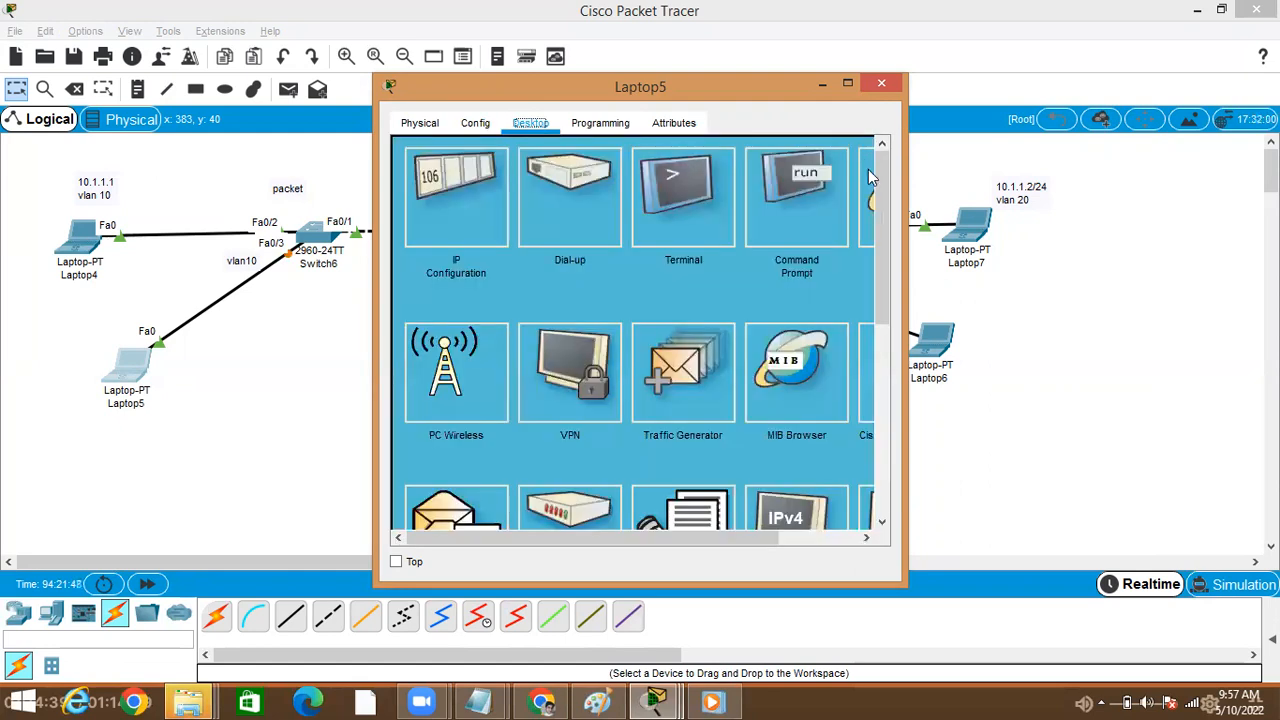
click(877, 87)
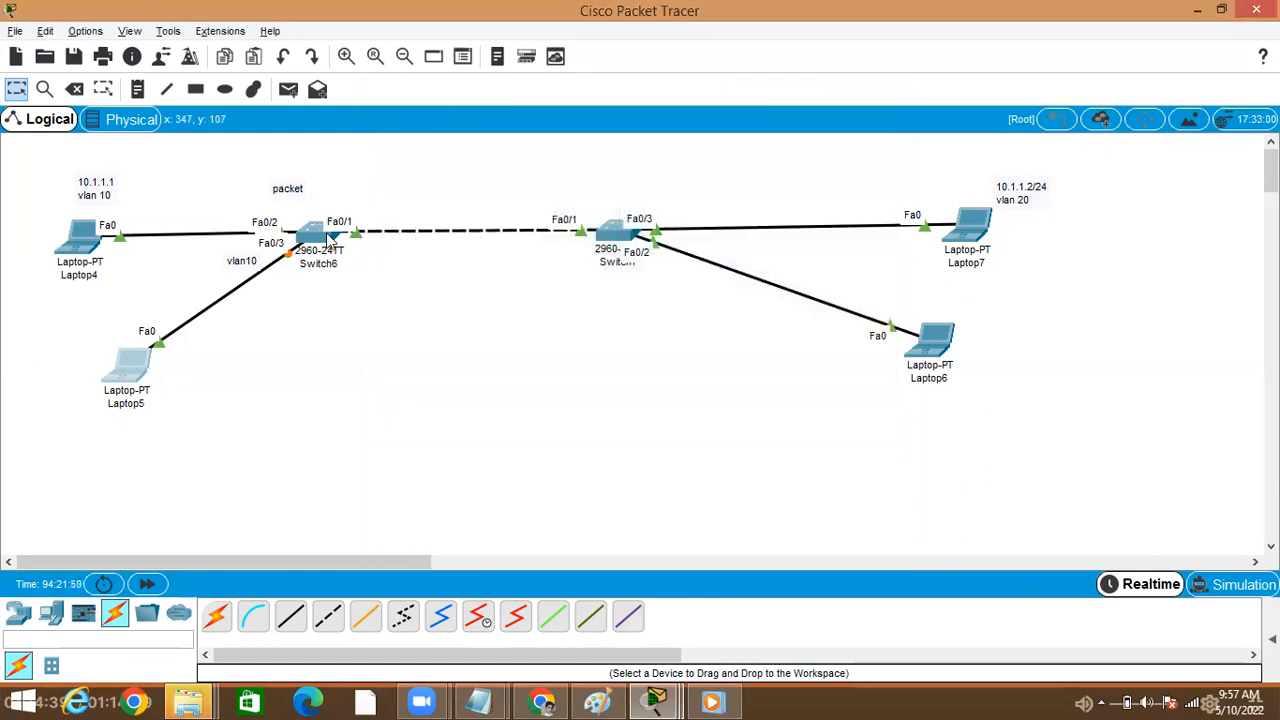
- Try to negate the "switchport access vlan 10" command from SW1's global configuration prompt
click(333, 238)
text(exit)
key(Up)
key(Up)
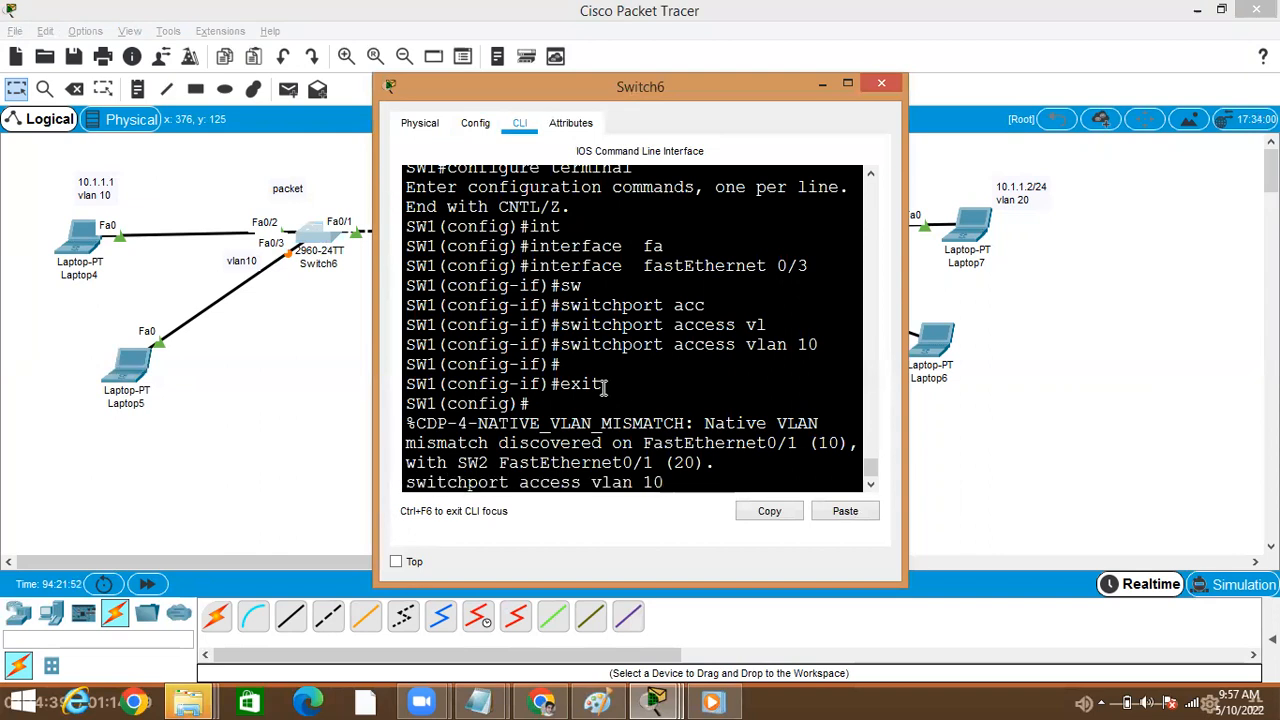
key(Return)
key(Up)
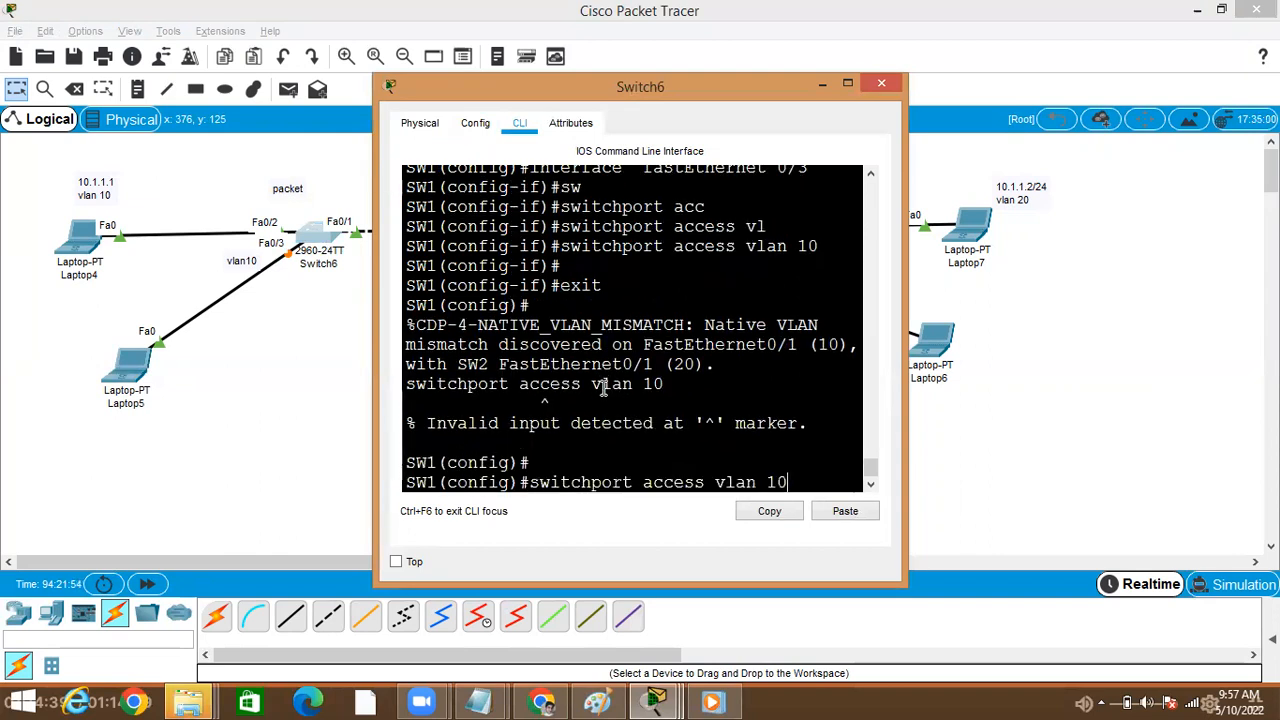
key(ctrl+a)
text(no)
key(Return)
key(Return)
- Leave configuration mode on SW1, run "show vlan id 10" in an enlarged window, and return to the topology
key(ctrl+z)
key(Return)
text(sho)
key(Tab)
text(vl)
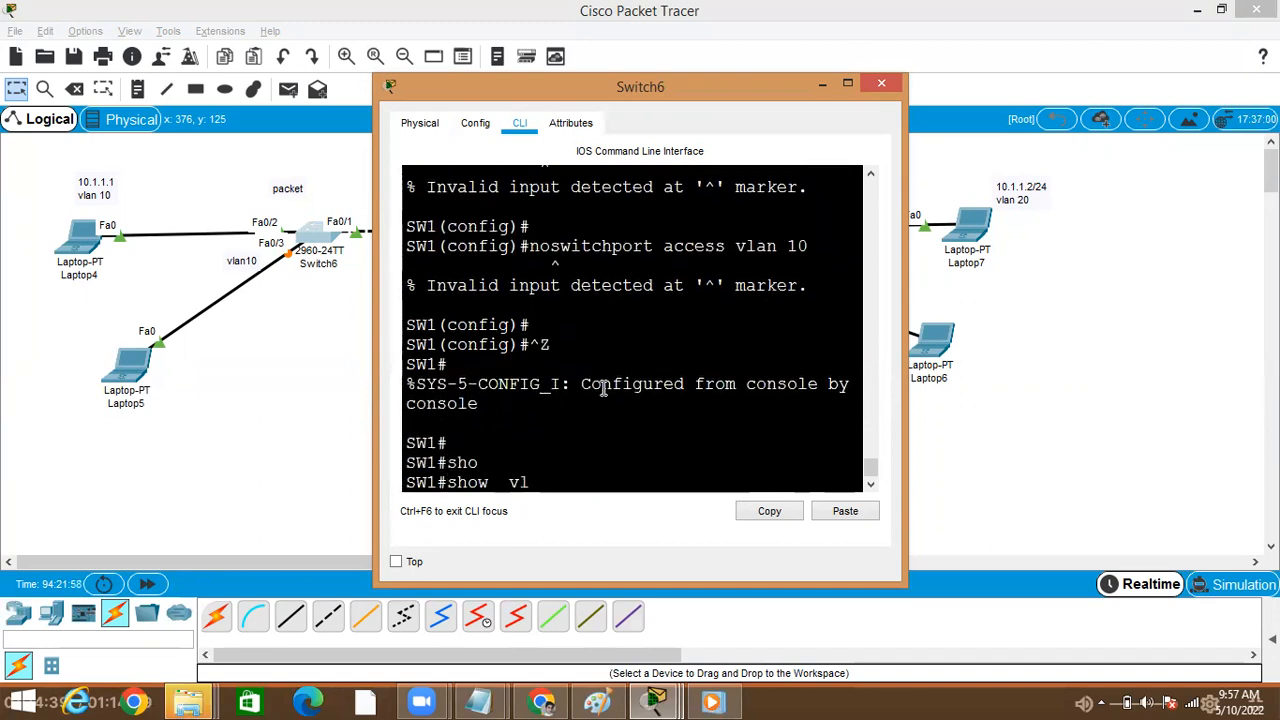
key(Tab)
text(id 10)
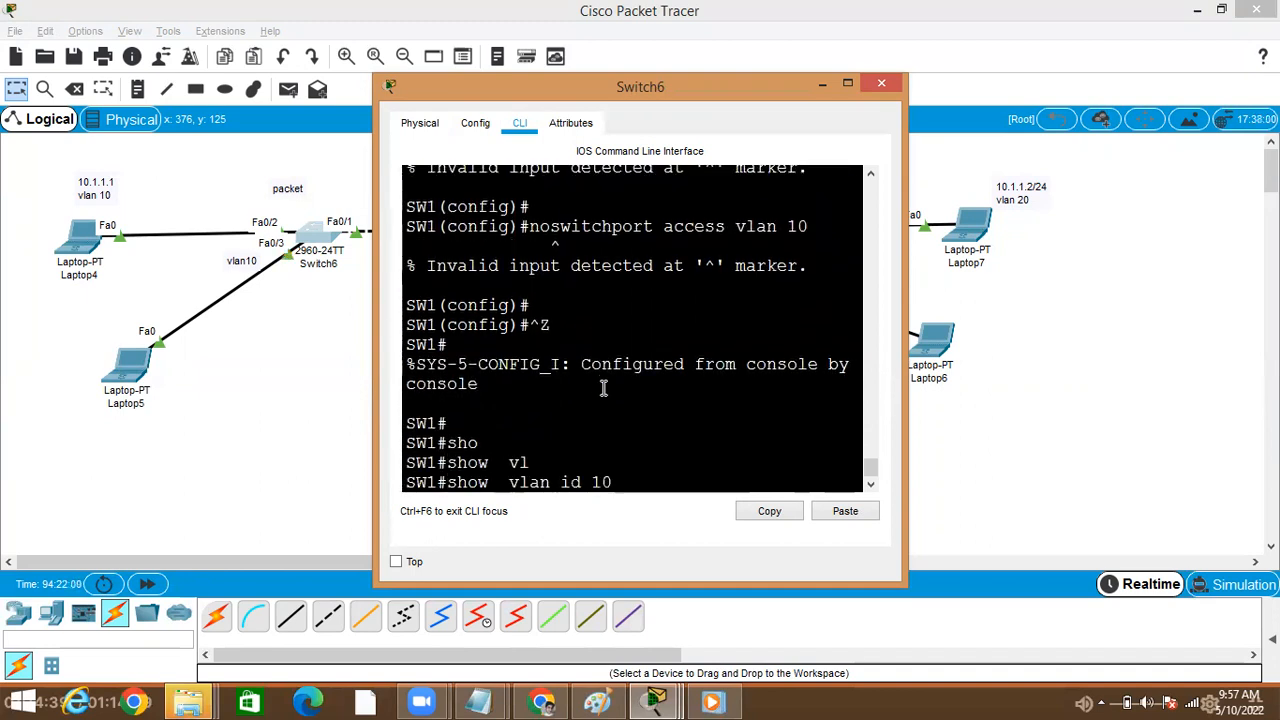
key(Return)
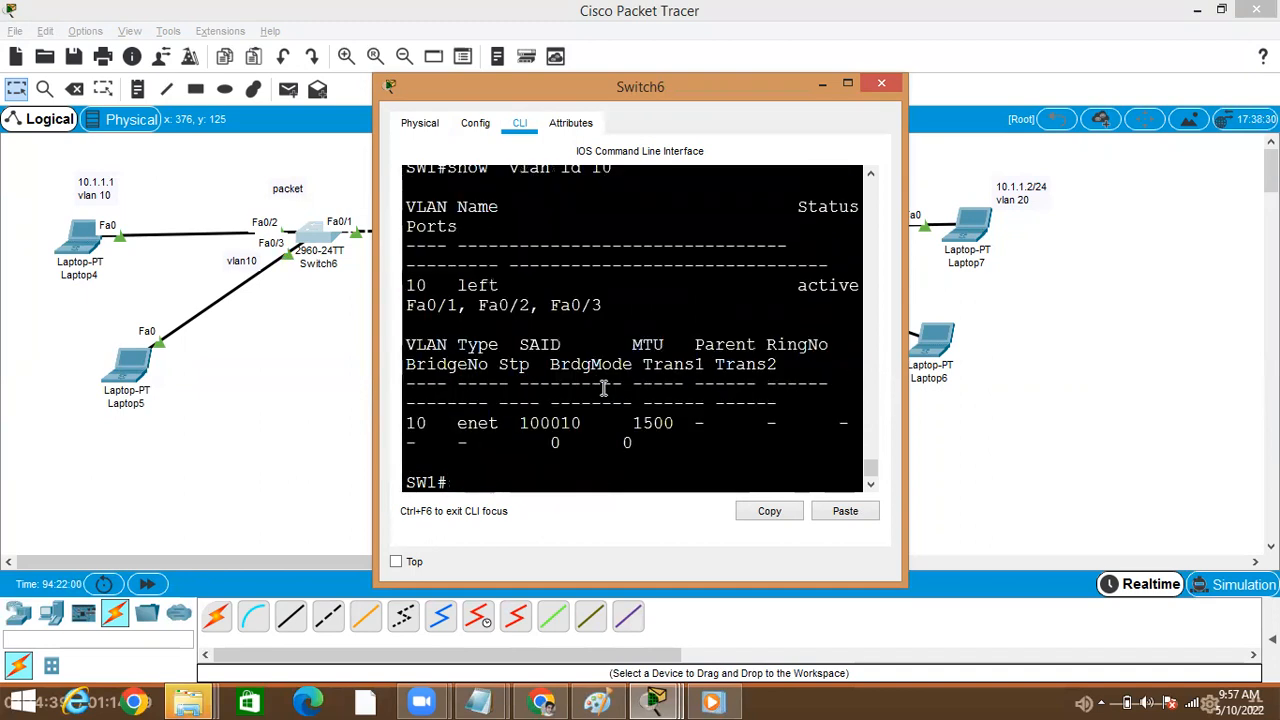
click(847, 85)
key(Return)
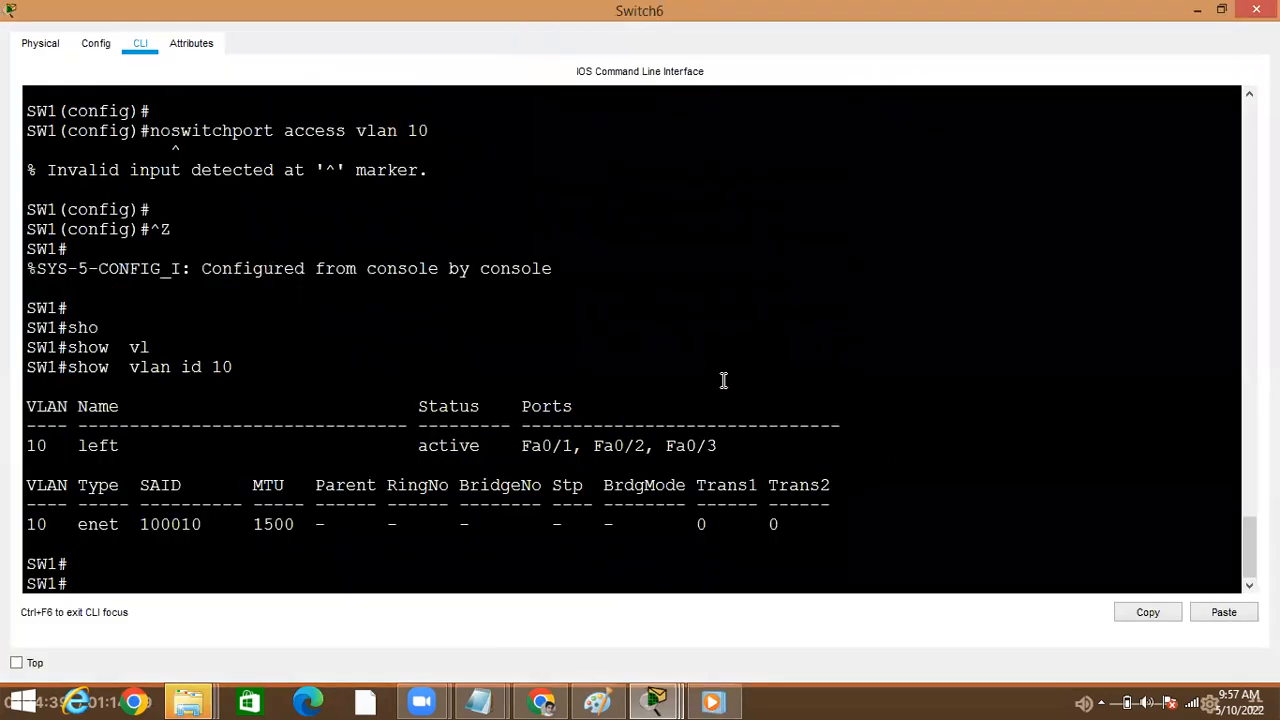
click(1196, 12)
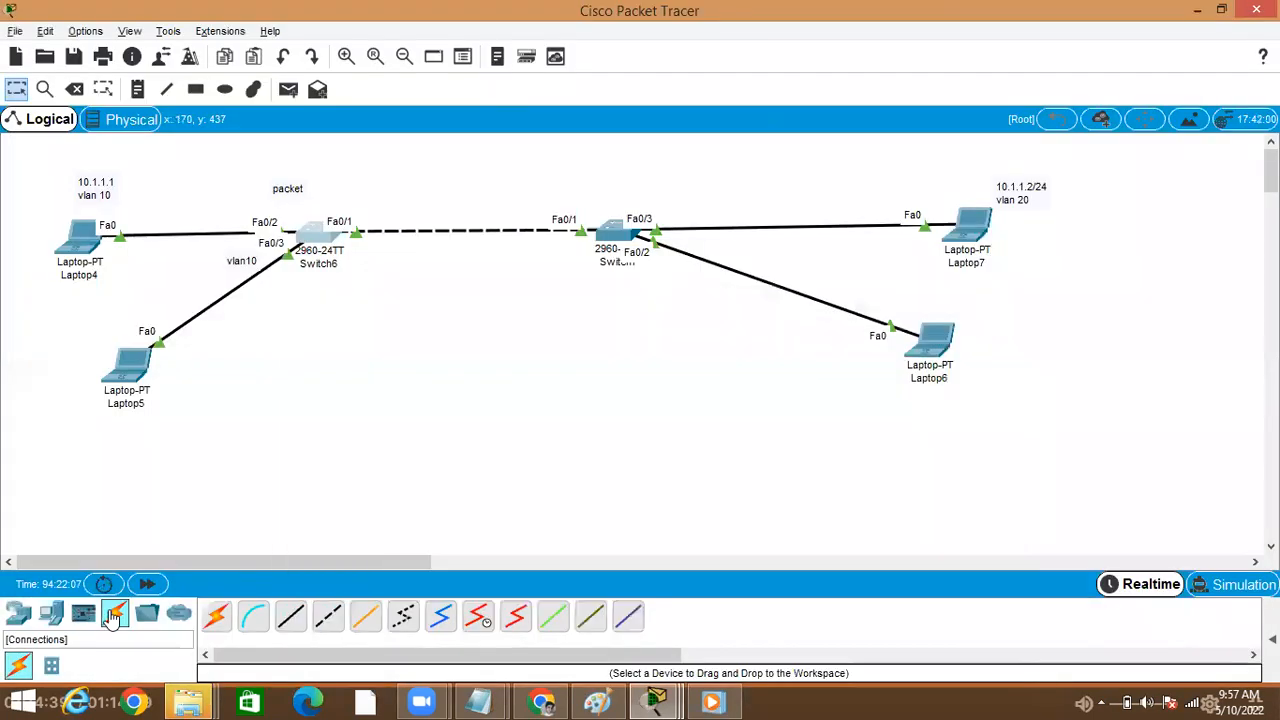
- Reopen Switch6's CLI and repeat the VLAN 10 port listing
click(318, 232)
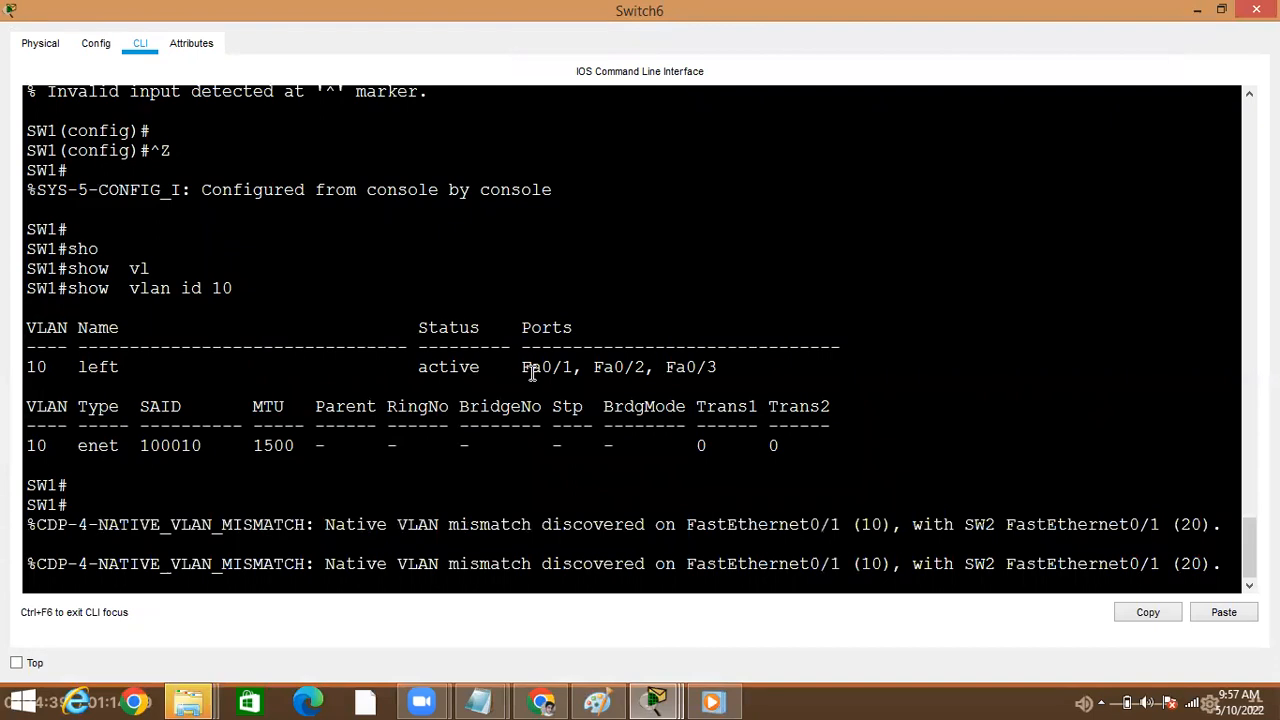
key(Return)
key(Return)
key(Return)
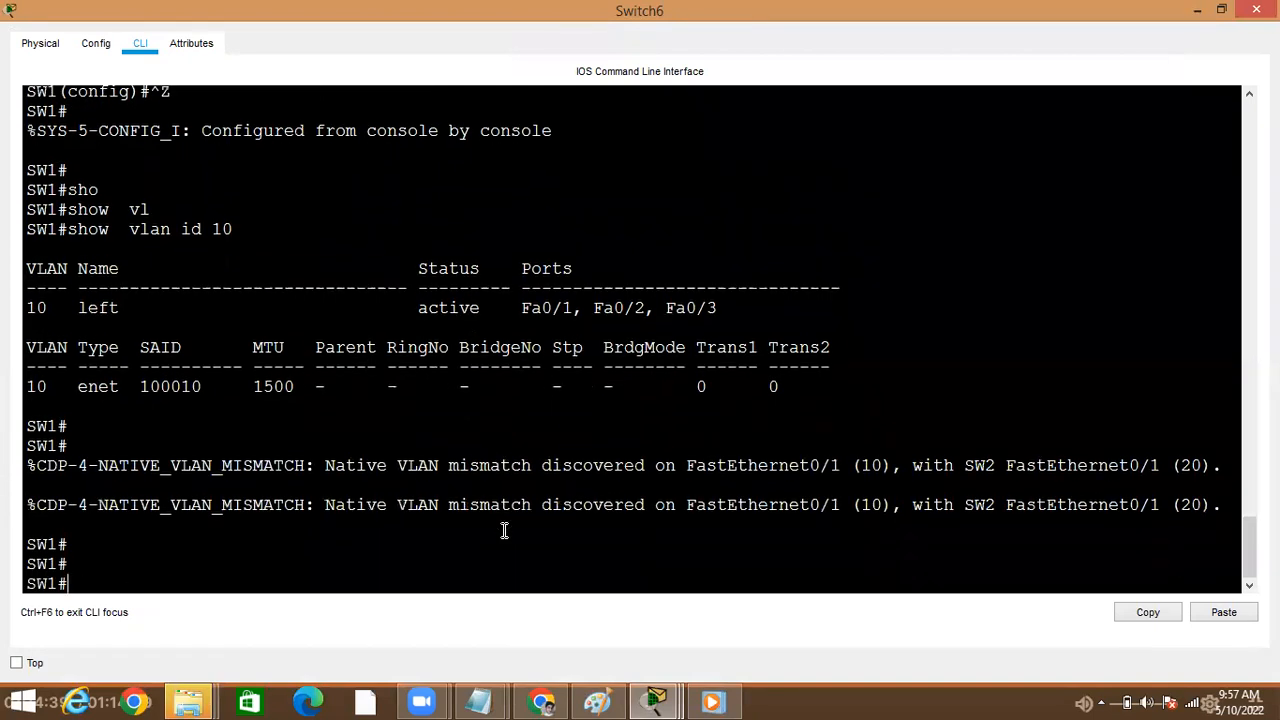
key(Up)
key(Return)
- Enter SW1's terminal configuration mode and select interface fastEthernet 0/3
text(configure terminal)
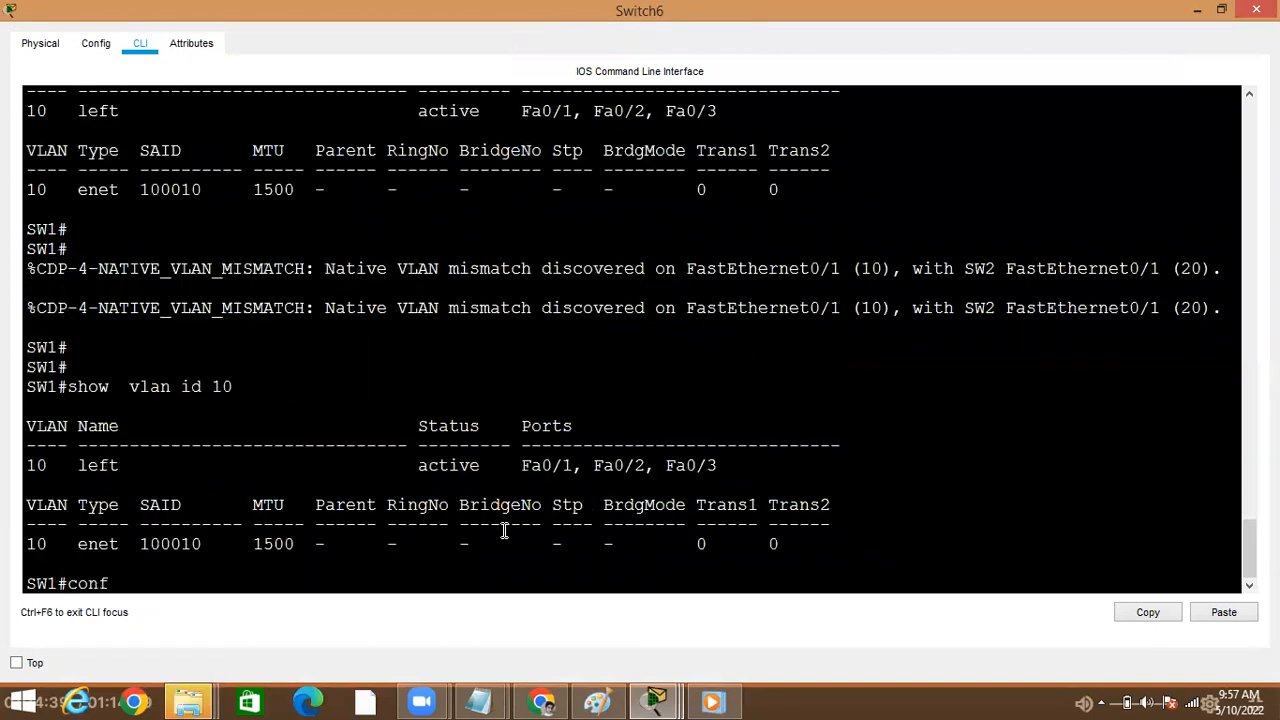
key(Tab)
text(t)
key(Tab)
key(Return)
text(int)
key(Tab)
text(fa)
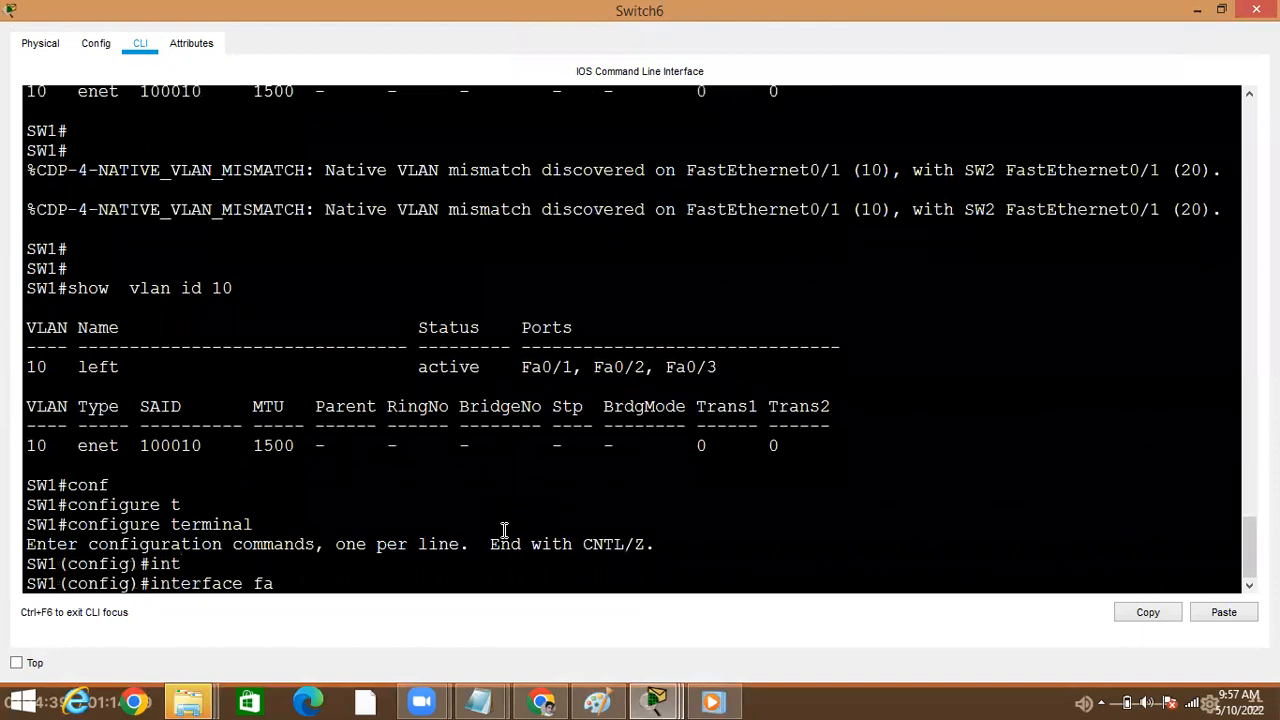
key(Tab)
text(0/3)
key(Return)
- Remove fastEthernet 0/3 from VLAN 10 with "no switchport access vlan 10" and return to privileged mode
text(sw)
key(Tab)
text(acc)
key(Tab)
text(vl)
key(Tab)
text(10)
key(Home)
text(no)
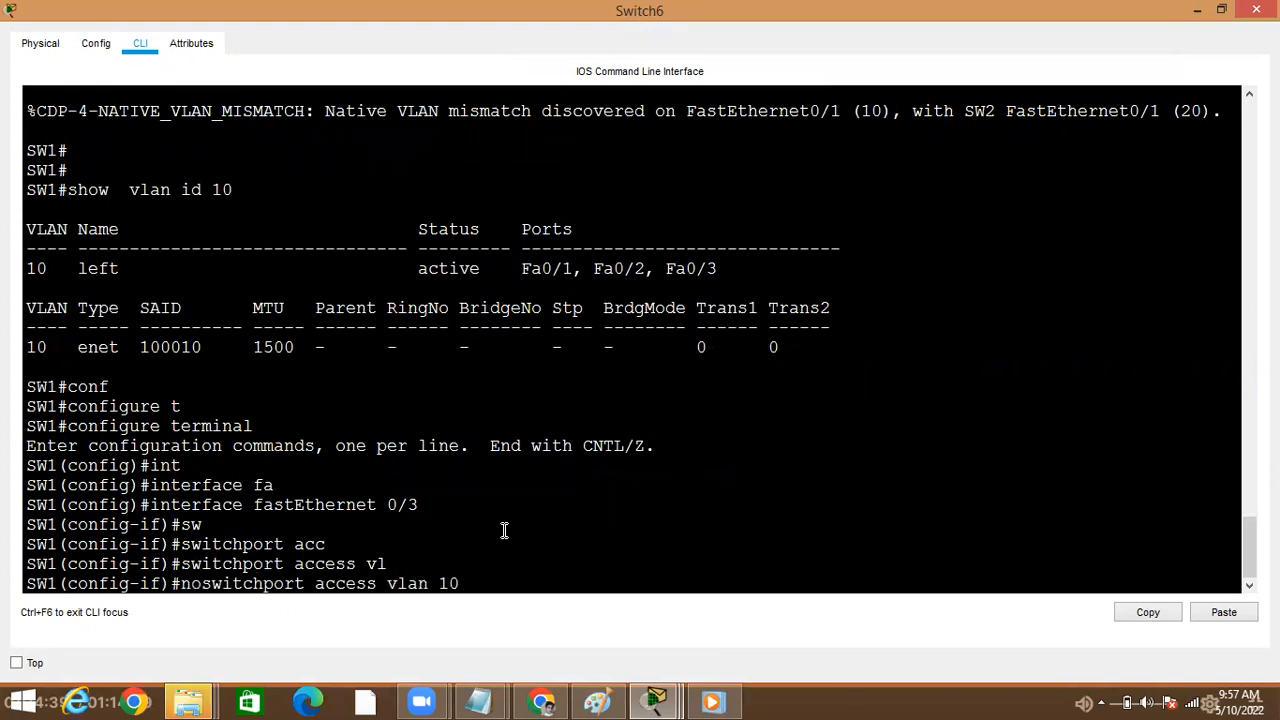
key(Return)
key(ctrl+z)
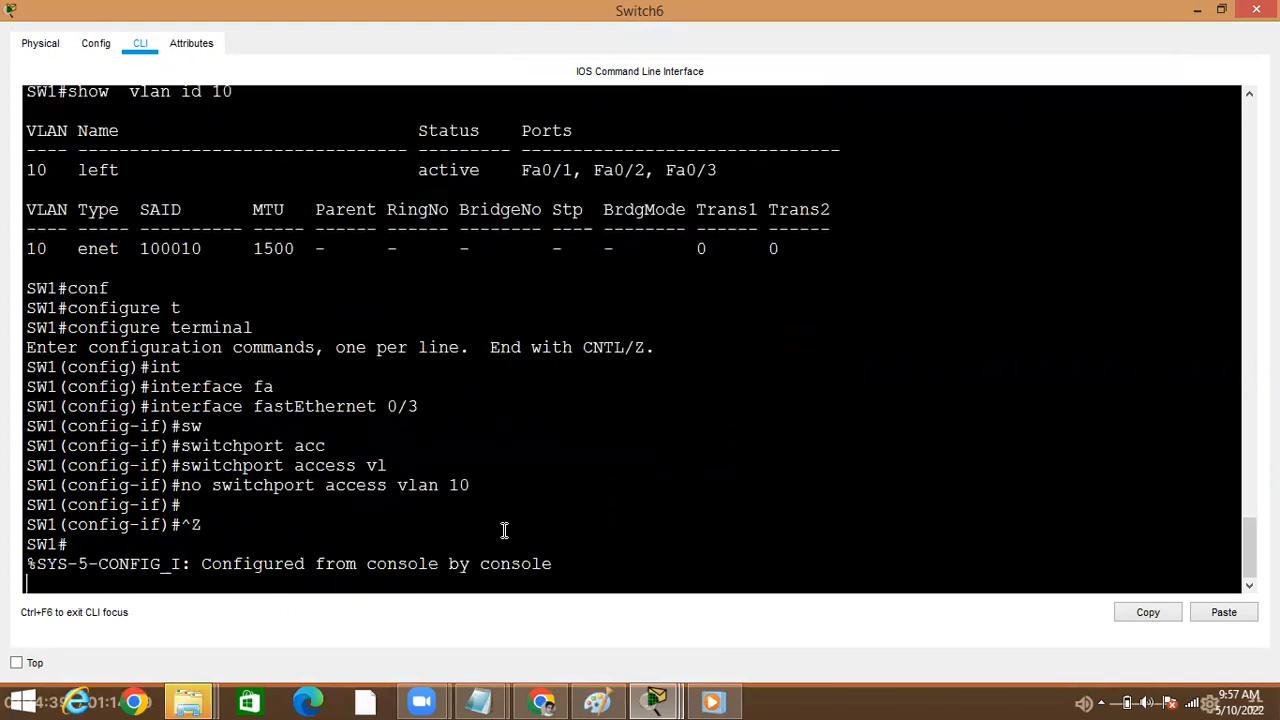
- Check VLAN 10's port membership on SW1 with "show vlan id 10" following the removal of fastEthernet 0/3
text(sh)
key(Tab)
text(ow)
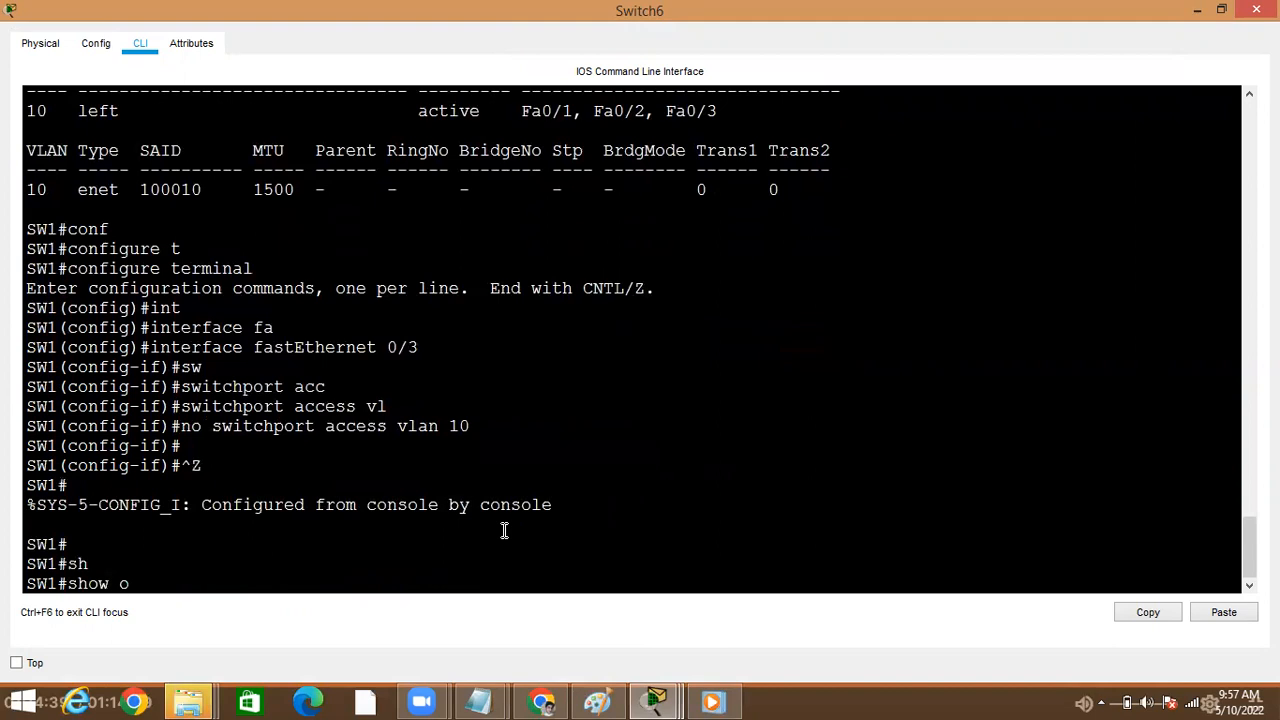
text(  vl)
key(Tab)
text(id 10)
key(Return)
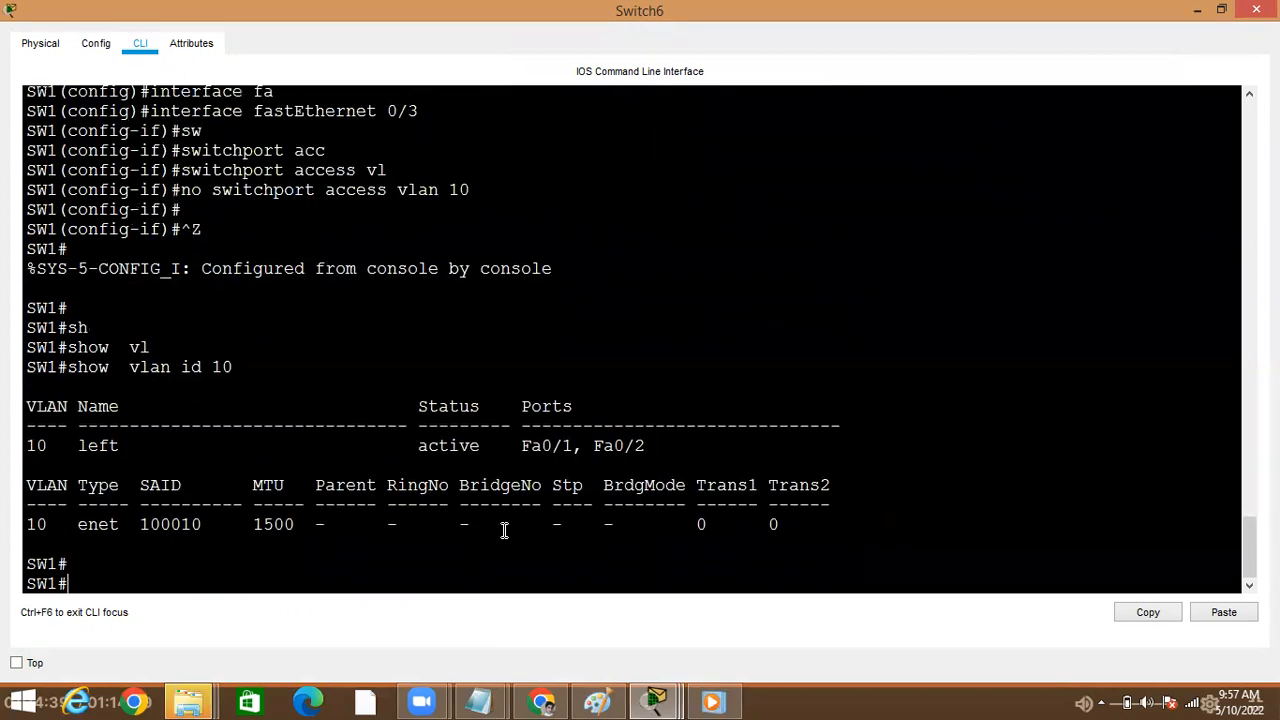
- Save SW1's configuration with the "wr" command and return to the network topology
key(Return)
key(Return)
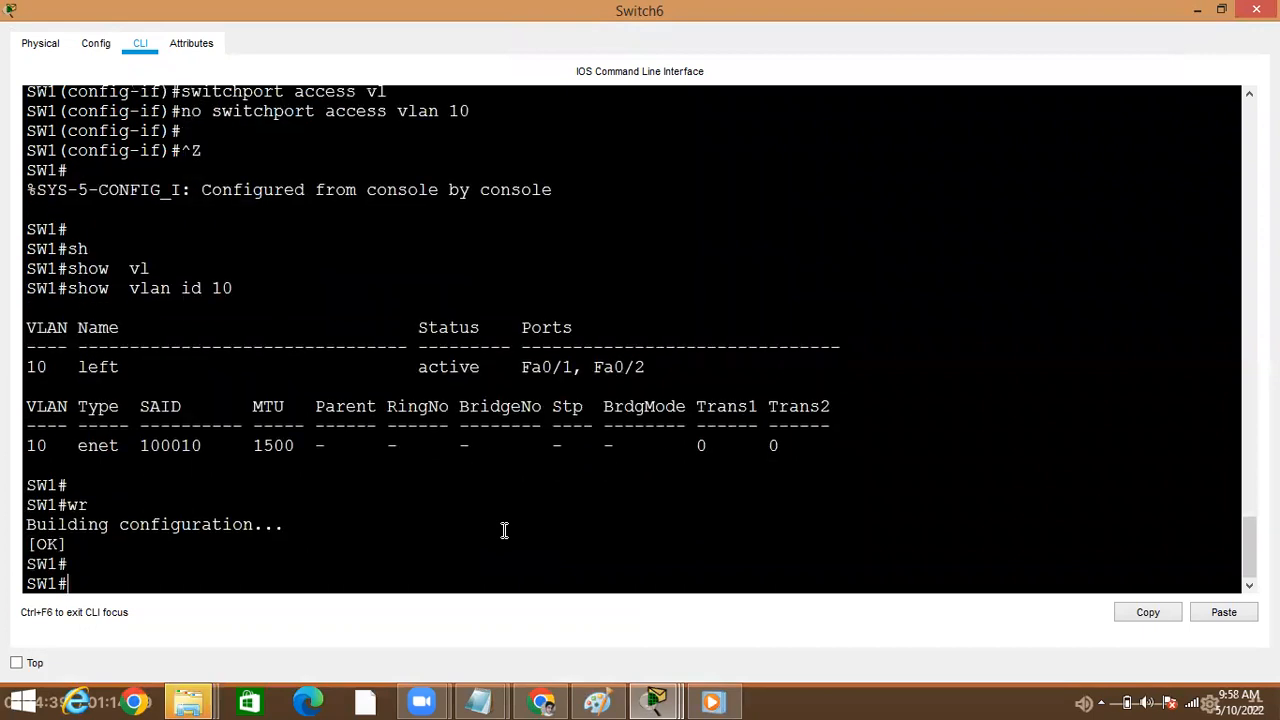
key(alt+Tab)
click(152, 585)
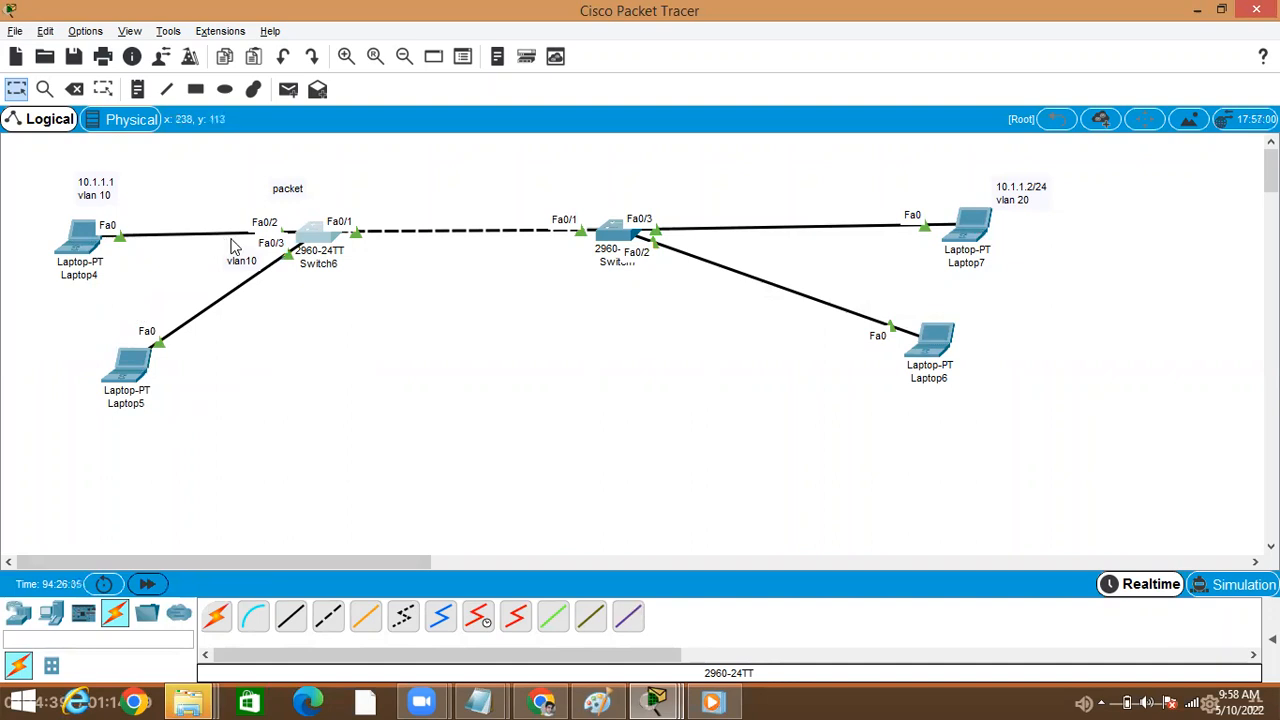
- Ping 10.1.1.4 from Laptop4's Command Prompt and return to the network topology
click(82, 240)
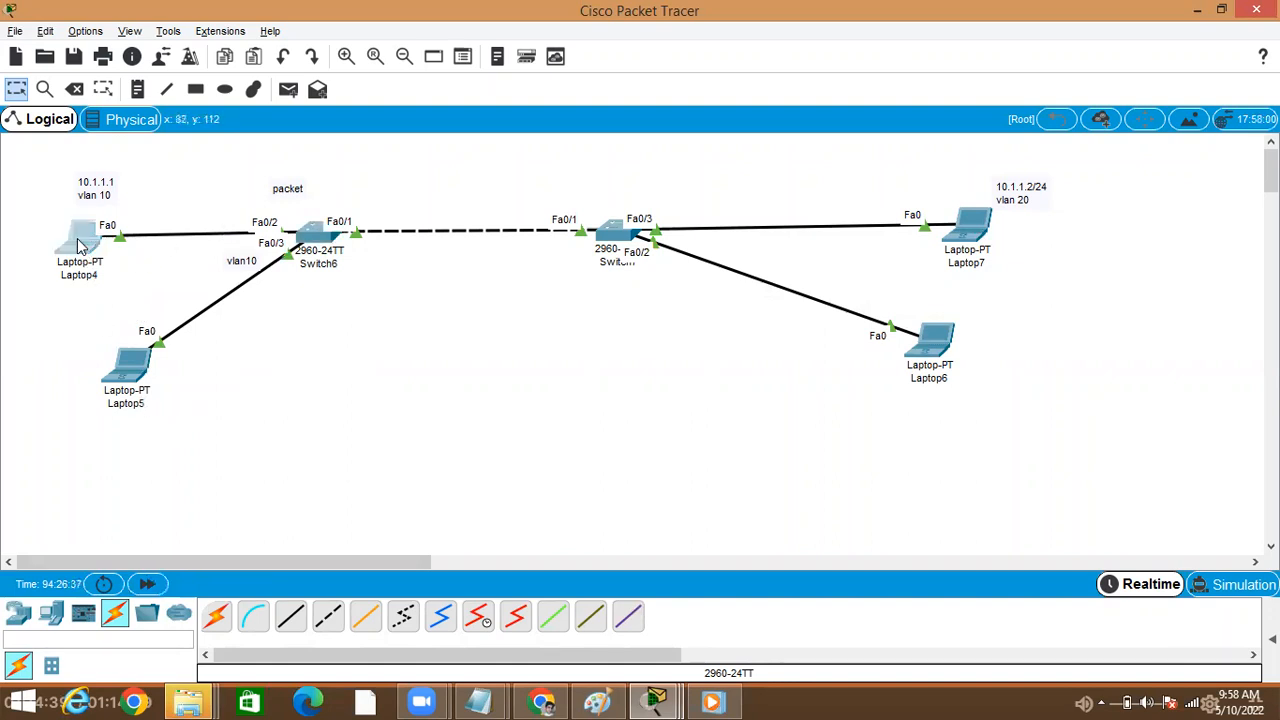
key(Up)
text(4)
key(Return)
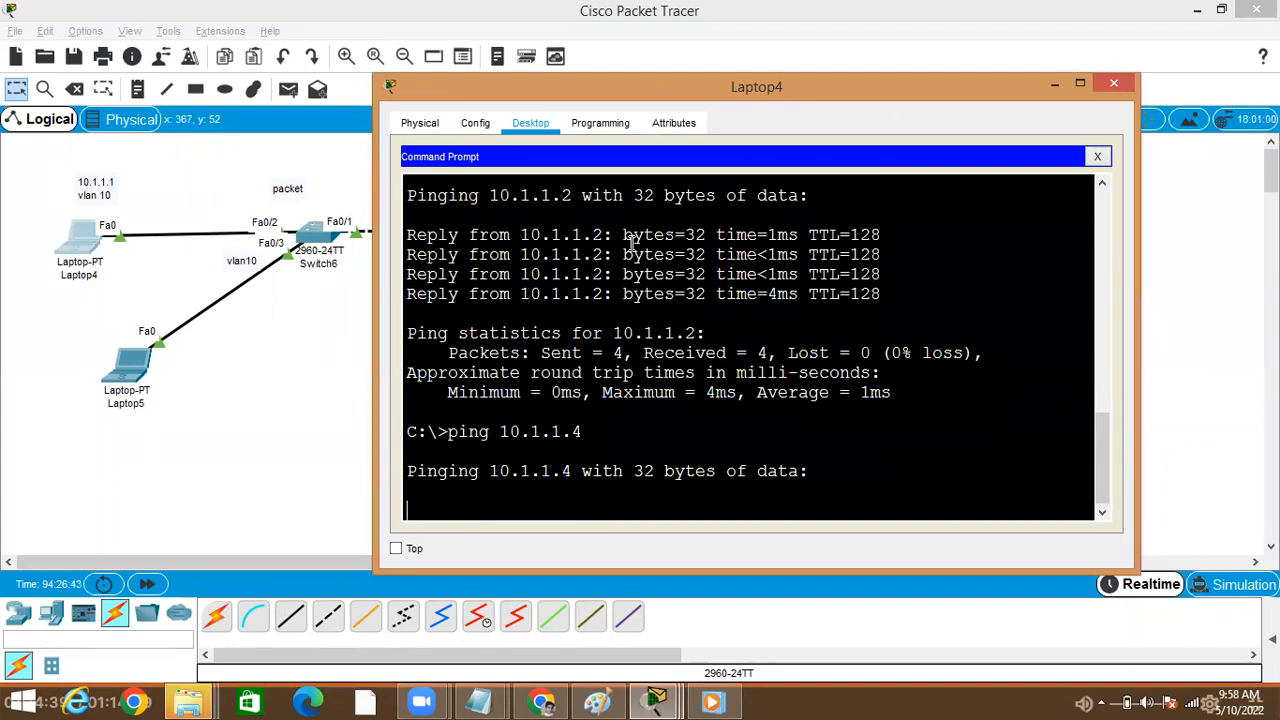
click(309, 343)
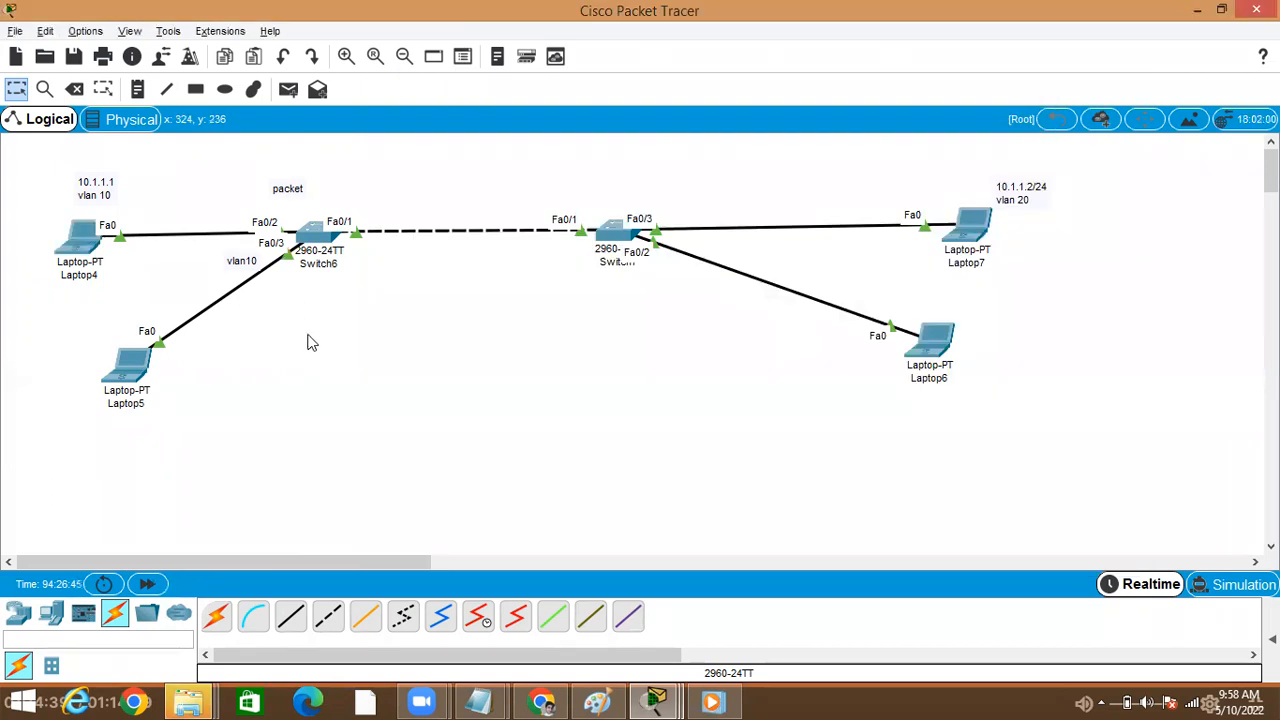
- Move the "packet" note slightly down and to the right so it sits directly above Switch6
mouse_move(299, 188)
mouse_down()
mouse_move(122, 222)
mouse_move(287, 202)
mouse_move(308, 220)
mouse_move(312, 205)
mouse_up()
click(306, 207)
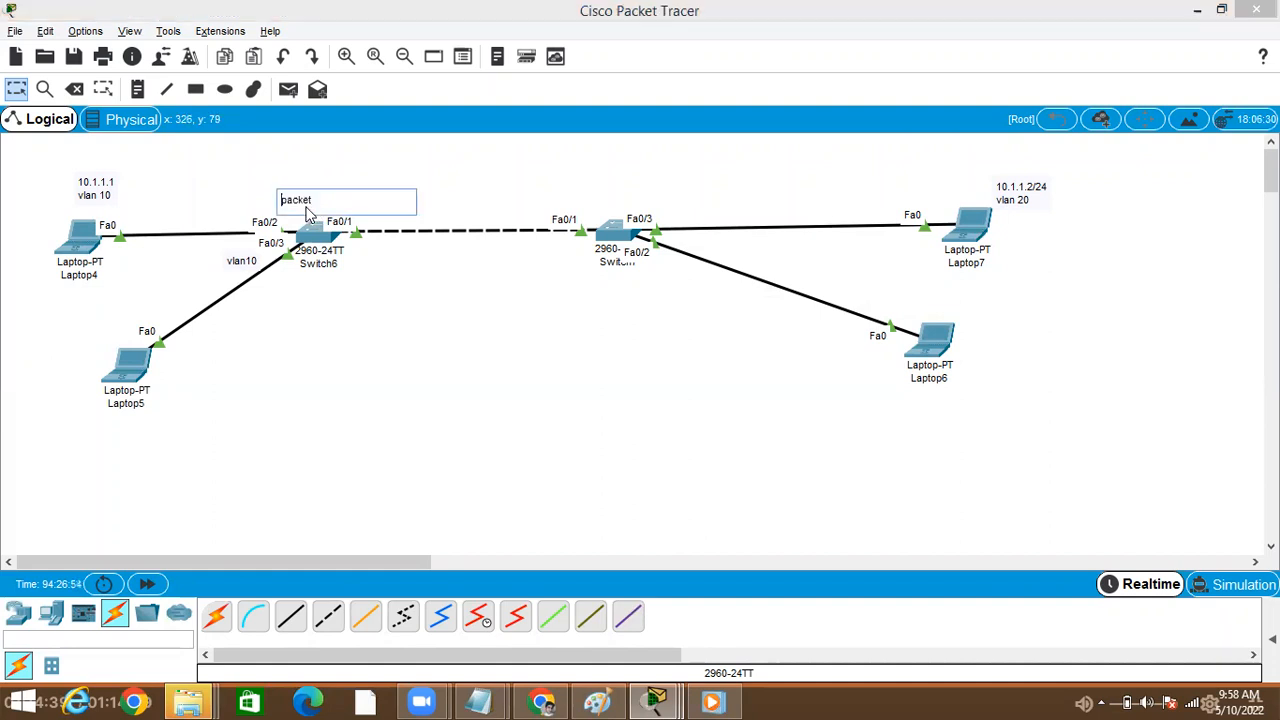
click(304, 284)
click(299, 209)
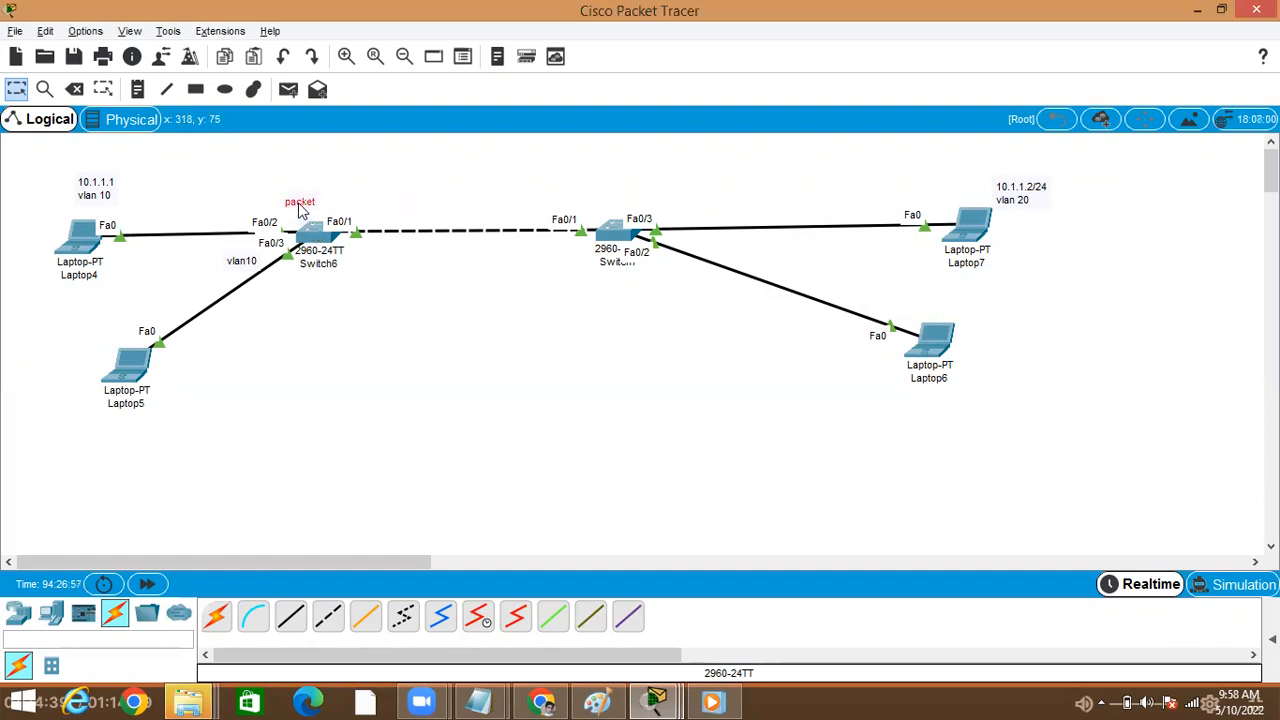
- Adjust the position of the "packet" note just above Switch6
click(300, 207)
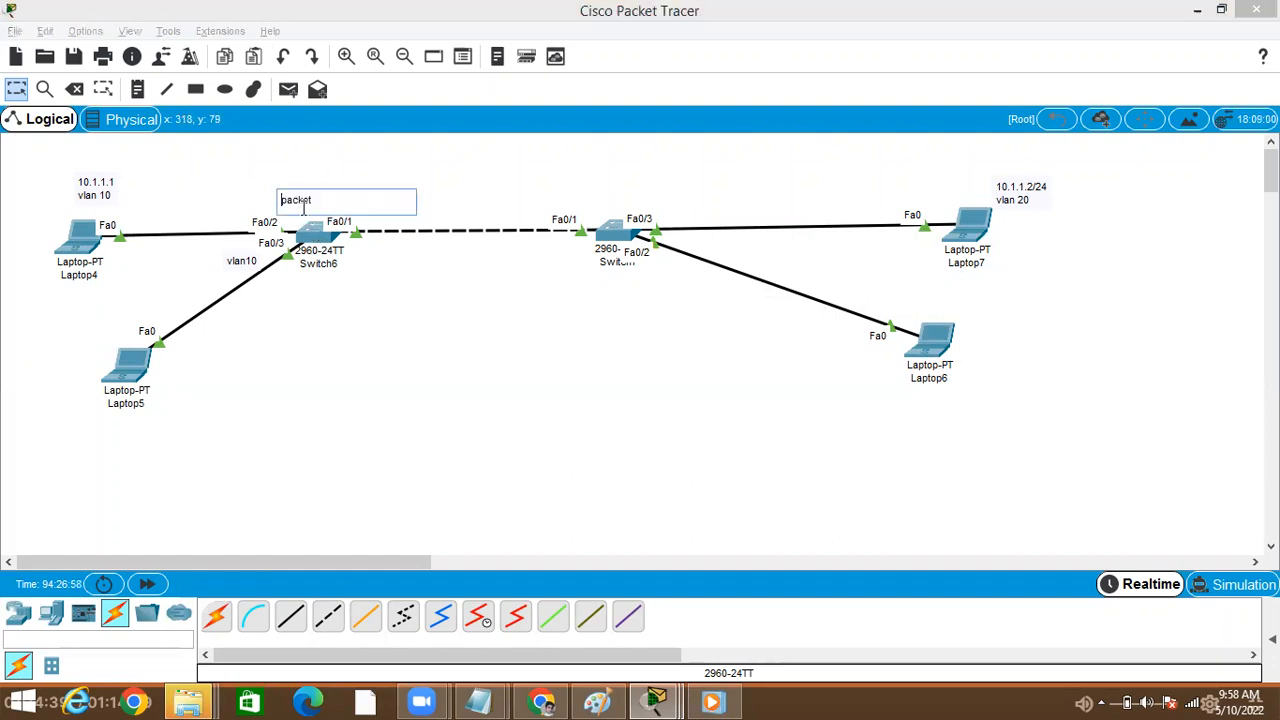
click(300, 276)
mouse_move(299, 205)
mouse_down()
mouse_move(309, 251)
mouse_move(296, 276)
mouse_move(368, 217)
mouse_move(298, 285)
mouse_move(301, 205)
mouse_up()
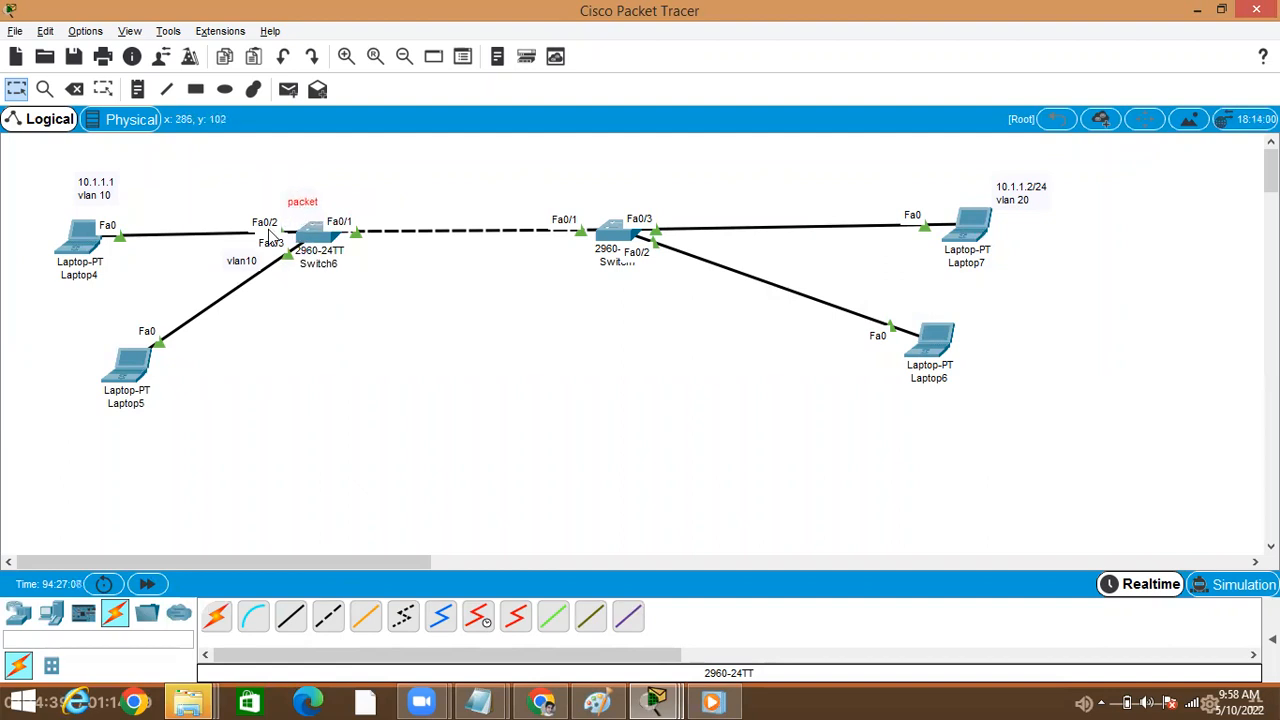
mouse_move(306, 207)
mouse_down()
mouse_move(334, 211)
mouse_move(302, 211)
mouse_up()
- Open Switch6's command line at full size and enter global configuration mode with "configure terminal"
click(312, 240)
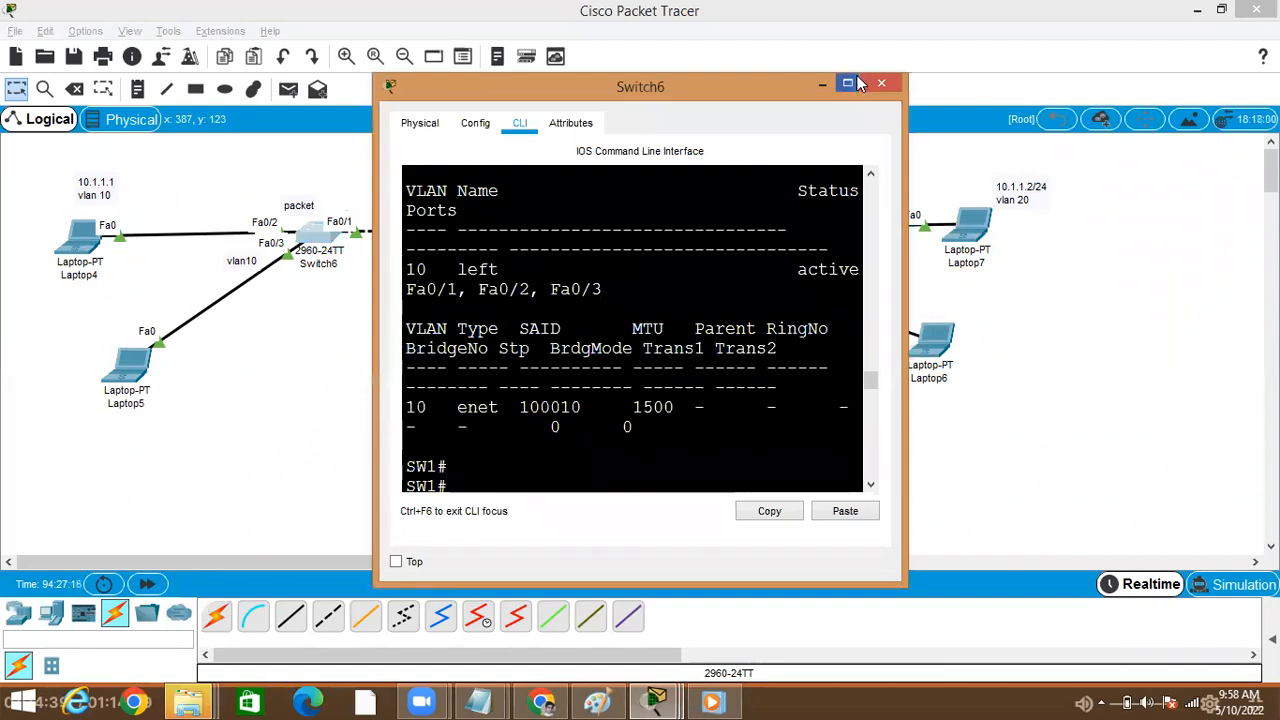
click(849, 83)
key(Return)
text(conf)
key(Tab)
text(t)
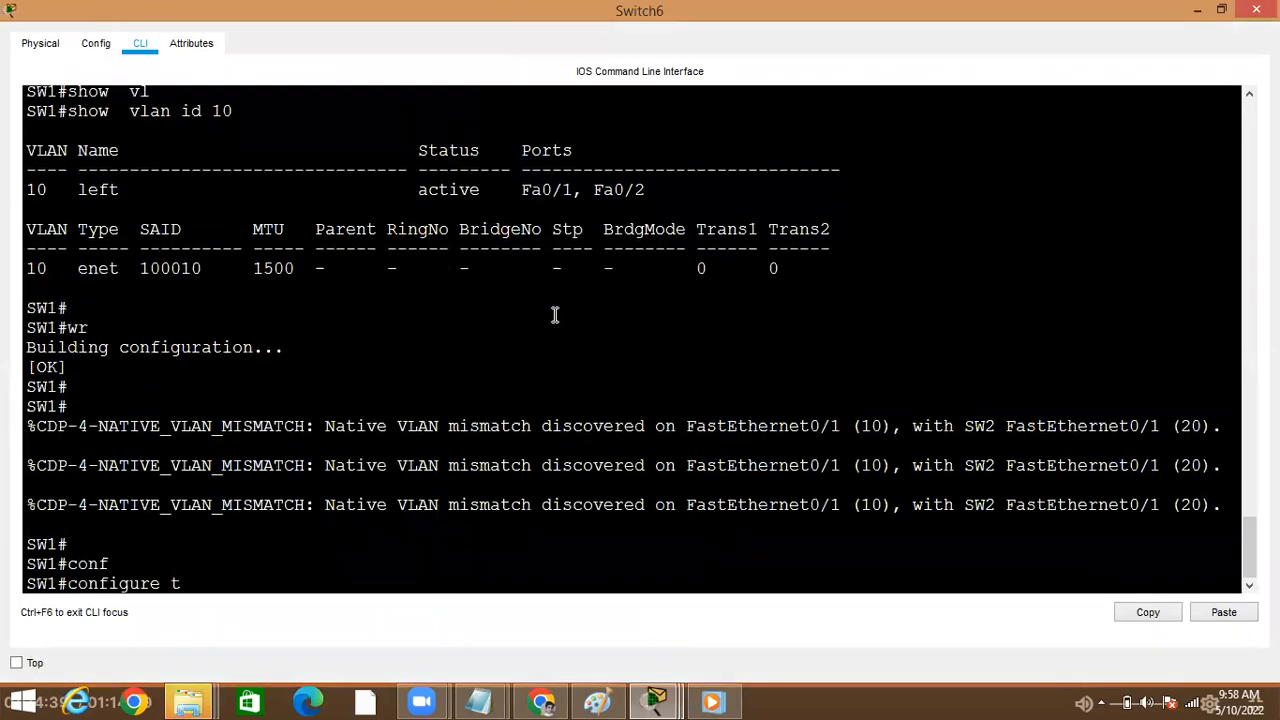
key(Tab)
key(Return)
- Enter interface configuration mode for fastEthernet 0/3 on SW1
text(int)
key(Tab)
text(fa)
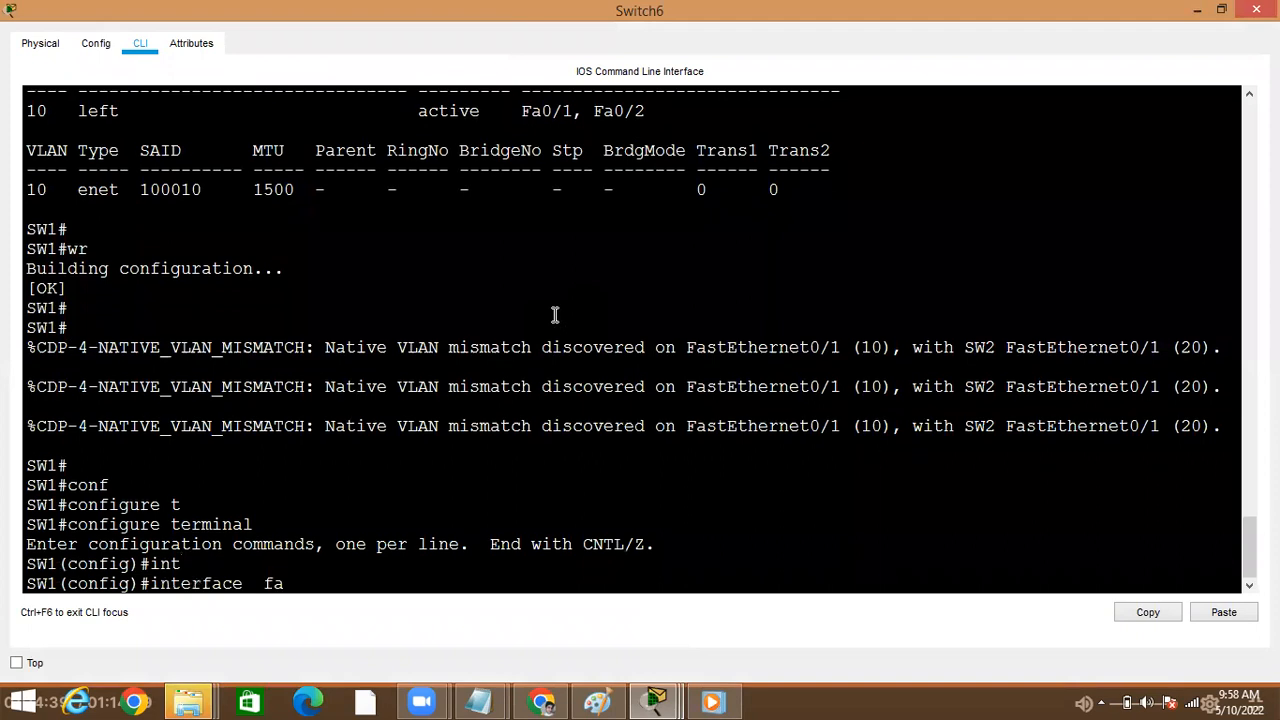
key(Tab)
text(0/3)
key(Return)
- Assign fastEthernet 0/3 to VLAN 10 with "switchport access vlan 10", exit interface configuration and return to the network topology
text(sw)
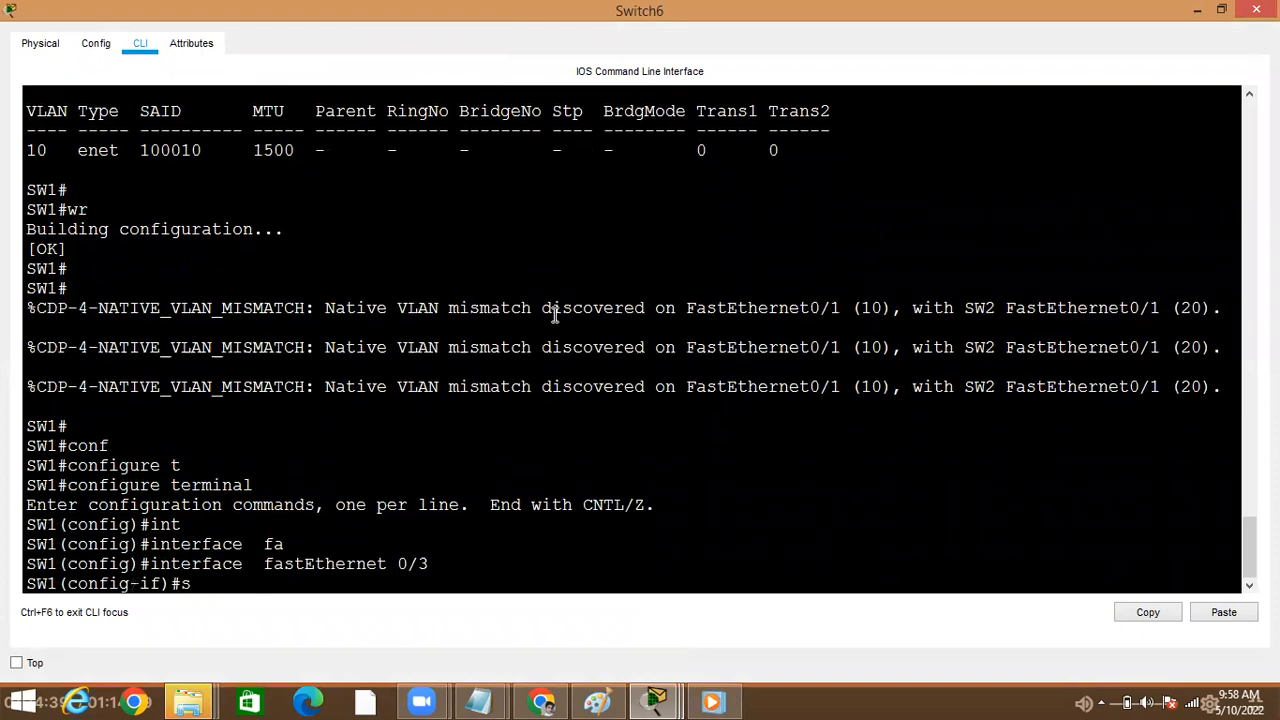
key(Tab)
text(ac)
key(Tab)
text(v)
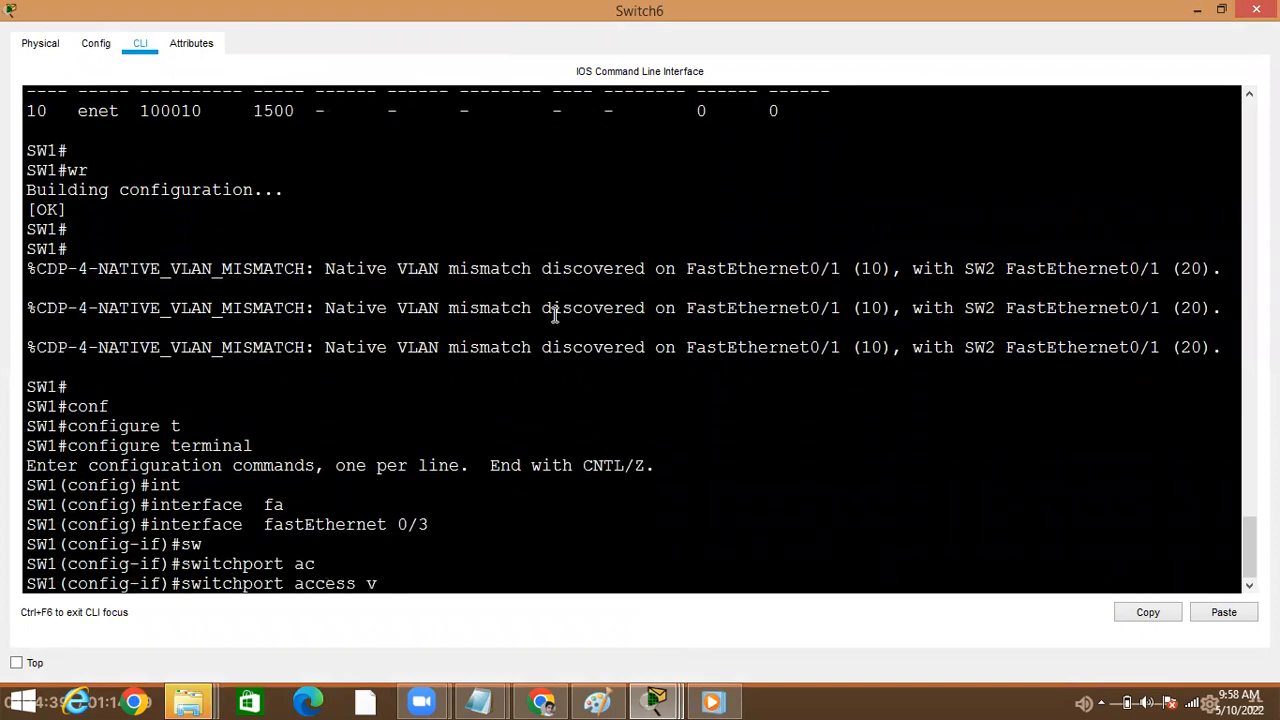
text(l)
key(Tab)
text(10)
key(Return)
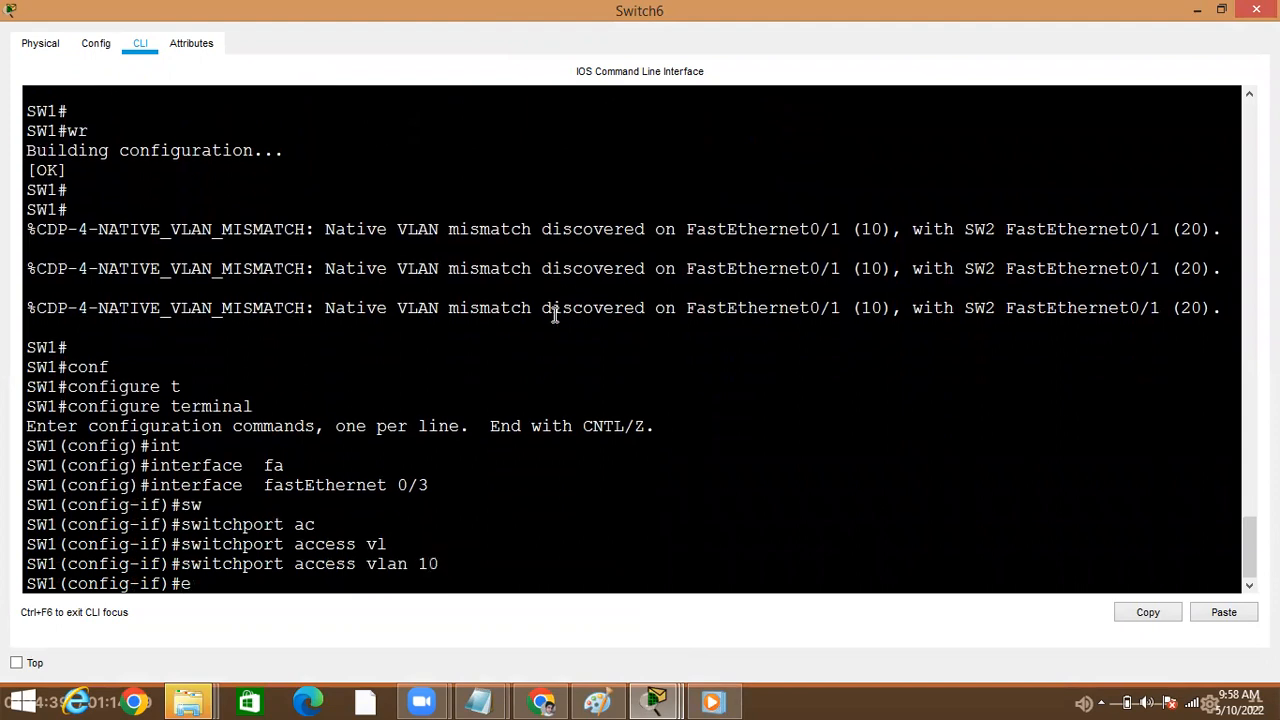
text(exit)
key(Return)
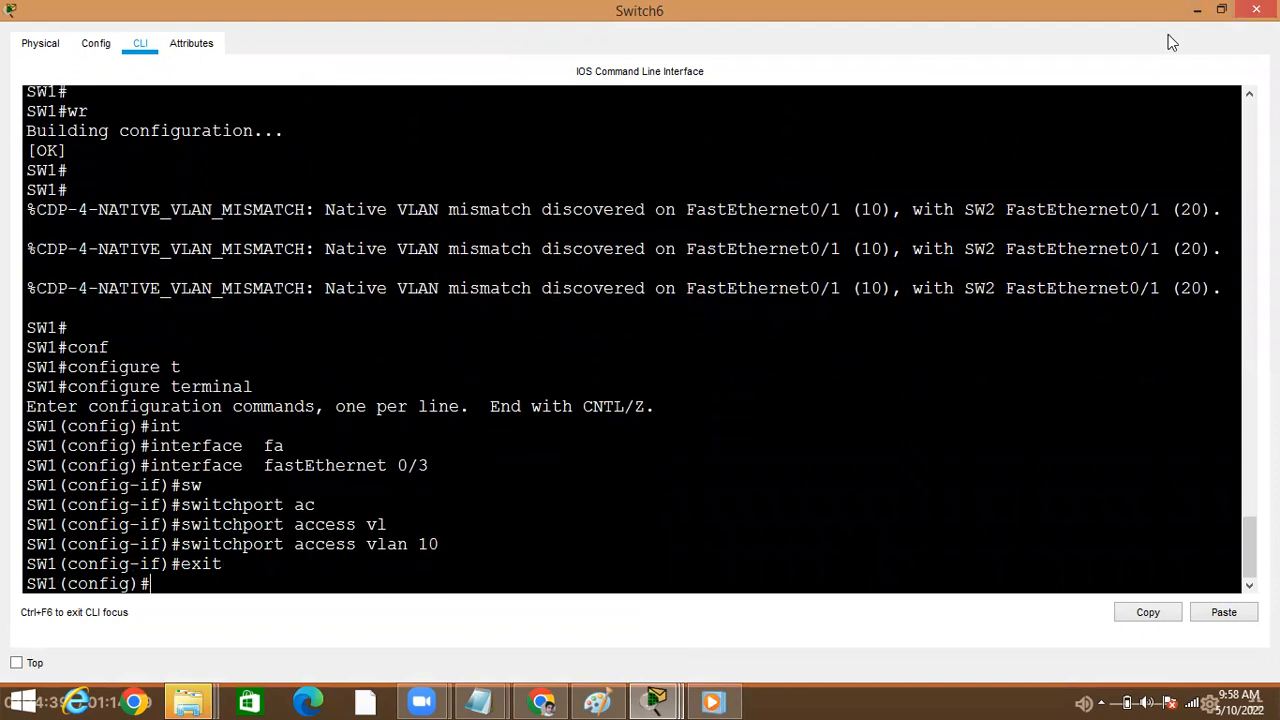
click(1199, 12)
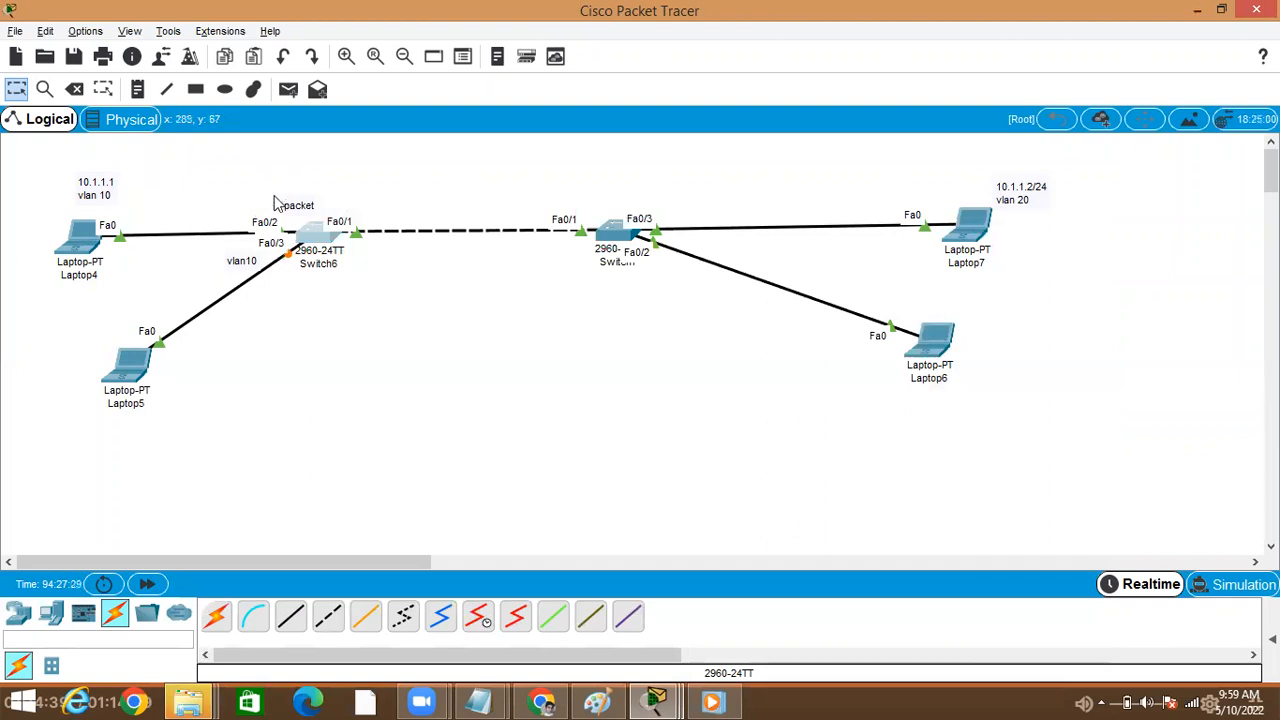
- Illustrate the packet's path by moving the "packet" note over Switch6, down to Laptop5, and back to just below Switch6
drag(188, 195, 297, 205)
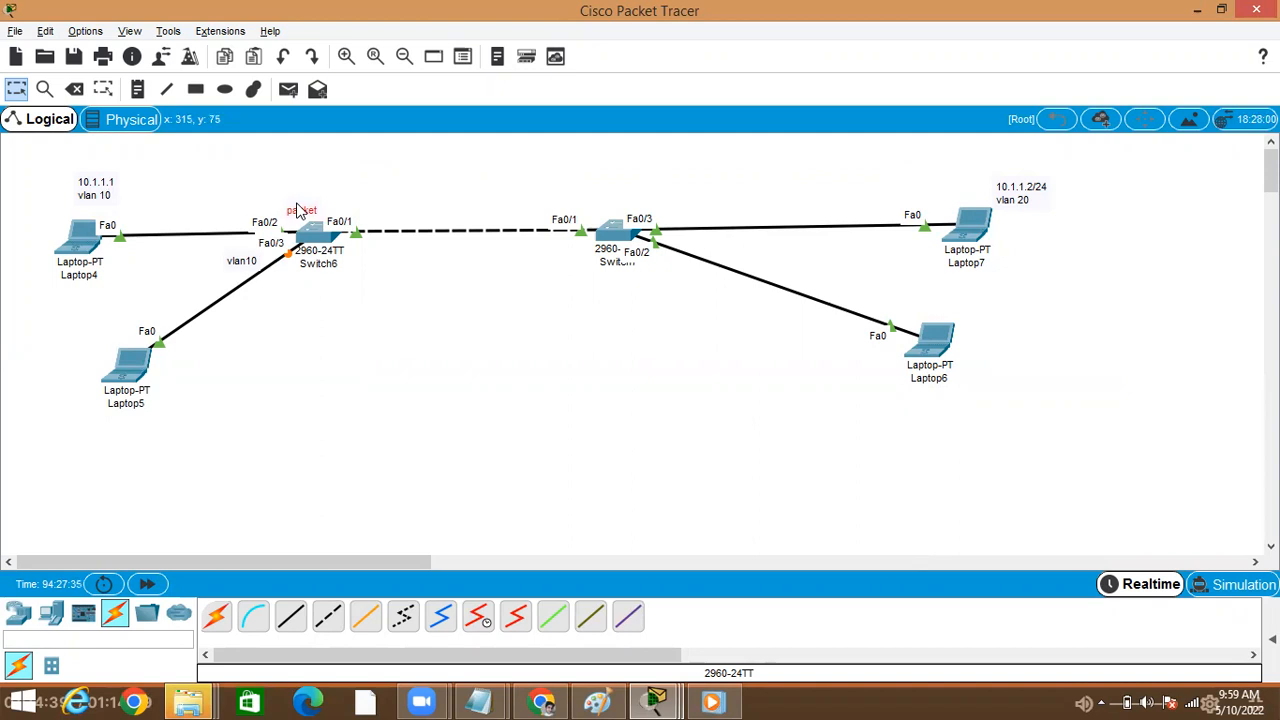
drag(297, 212, 155, 368)
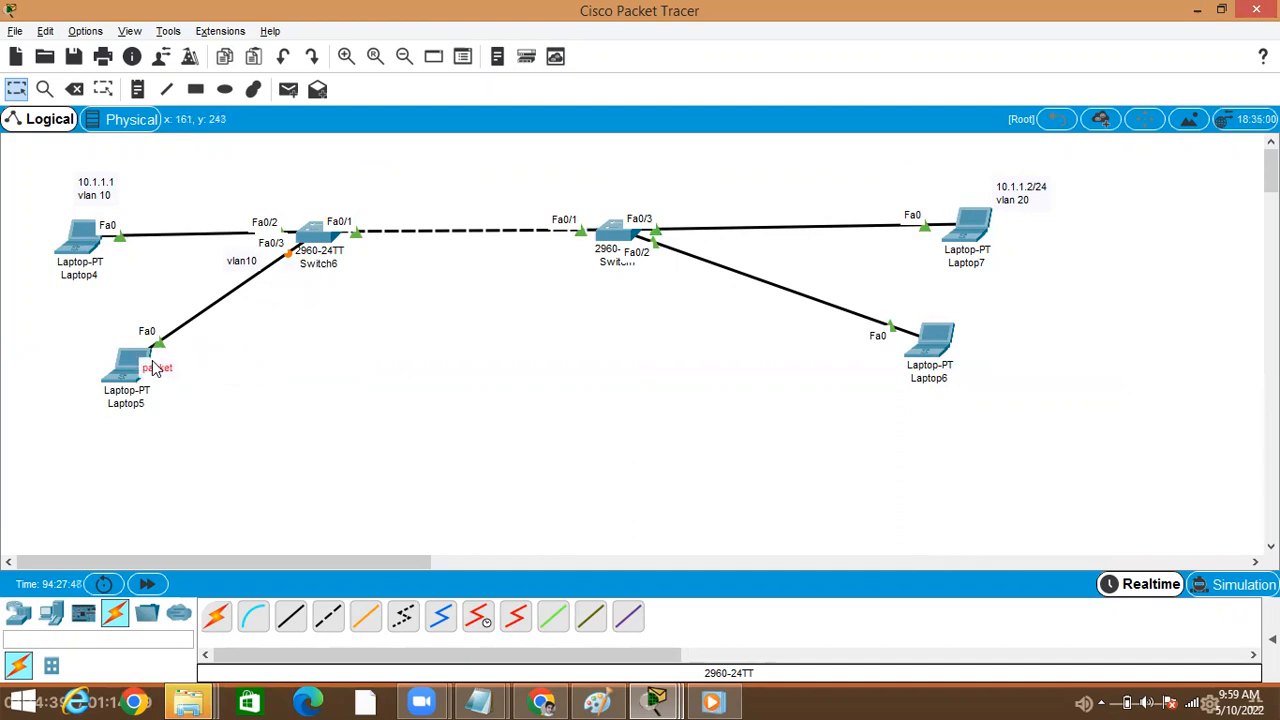
drag(155, 368, 184, 362)
drag(247, 311, 316, 275)
- Repeat the ping to 10.1.1.4 from Laptop4's Command Prompt and return to the network topology
click(69, 239)
key(Up)
key(Return)
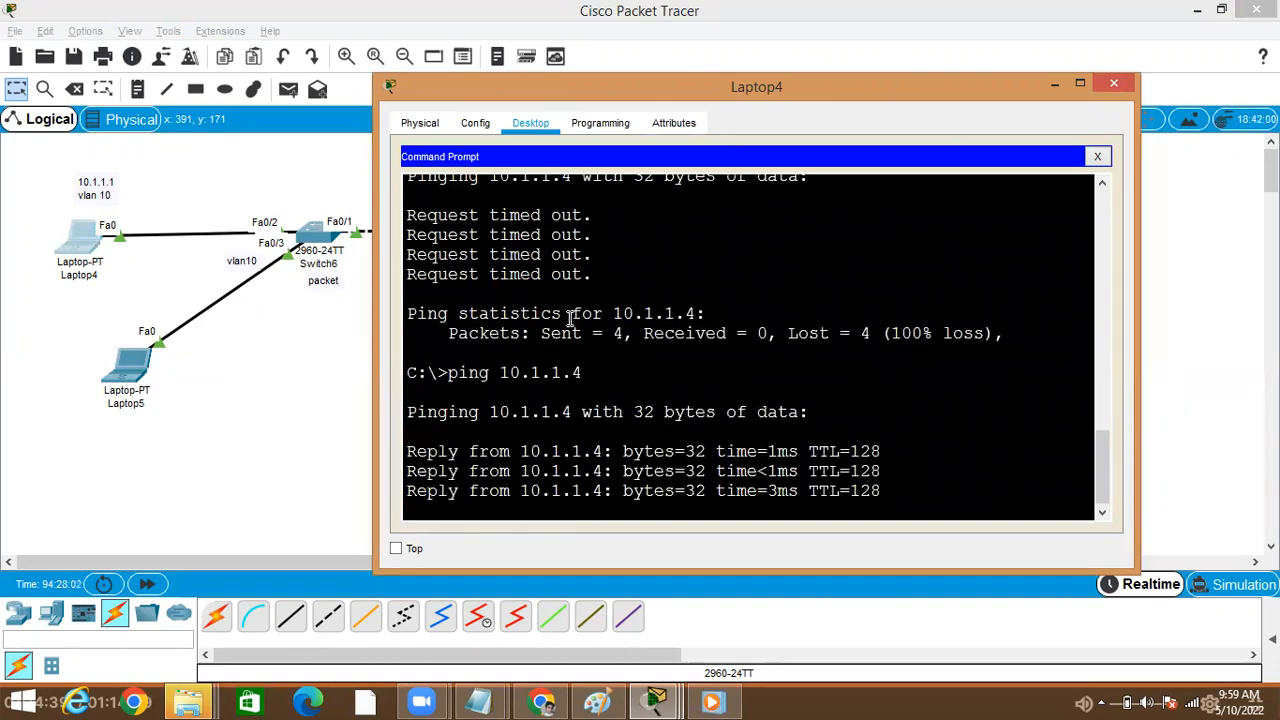
click(242, 418)
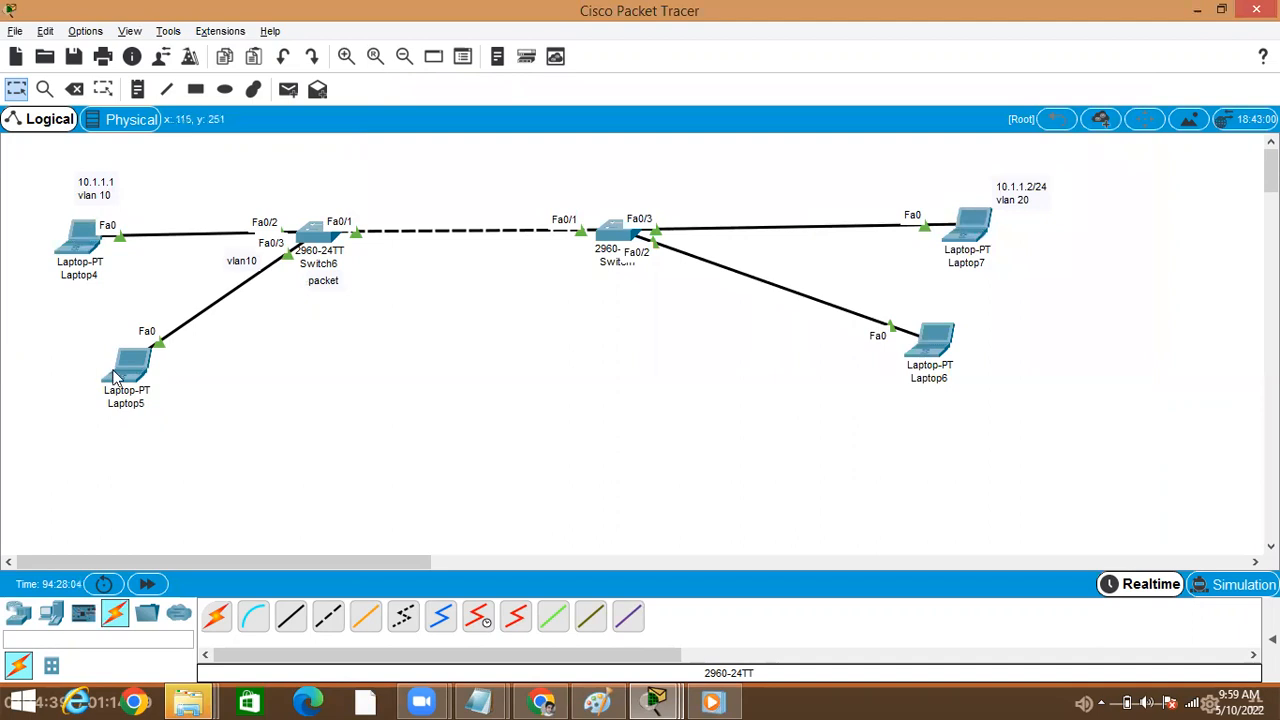
- Set Laptop5's static IP address to 10.1.1.5 and close its configuration window
click(128, 372)
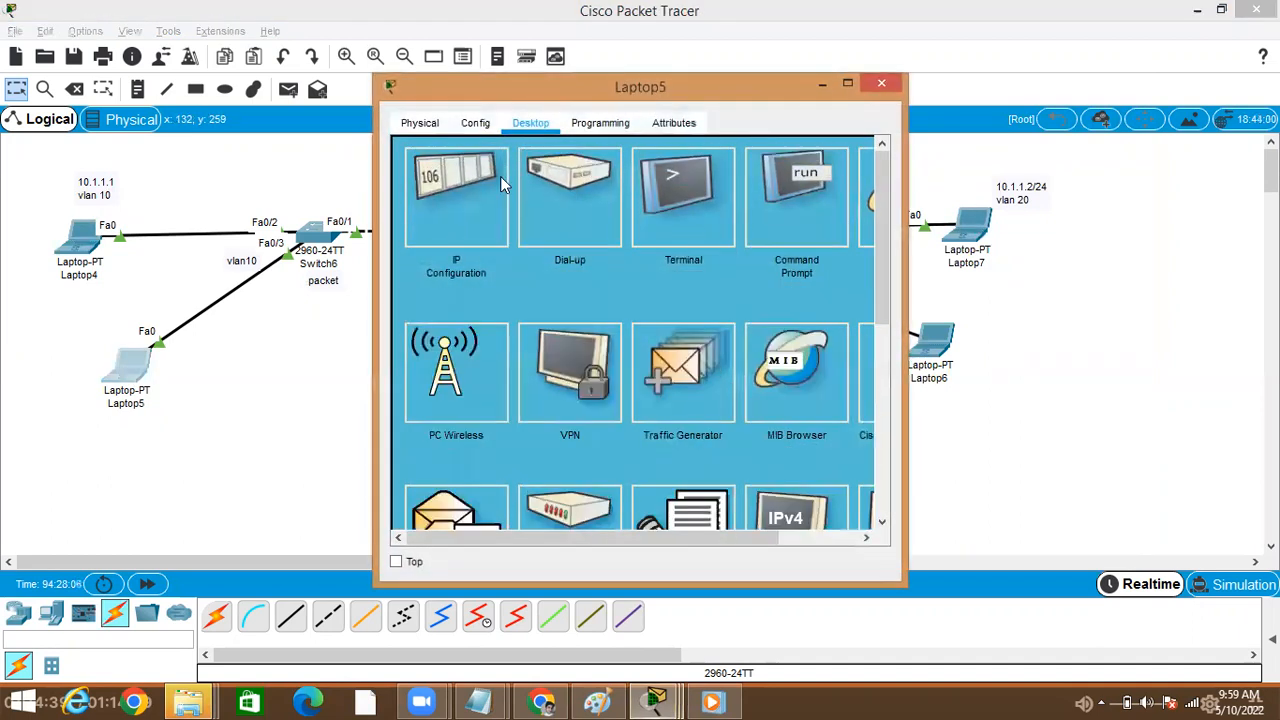
click(495, 188)
click(645, 254)
key(BackSpace)
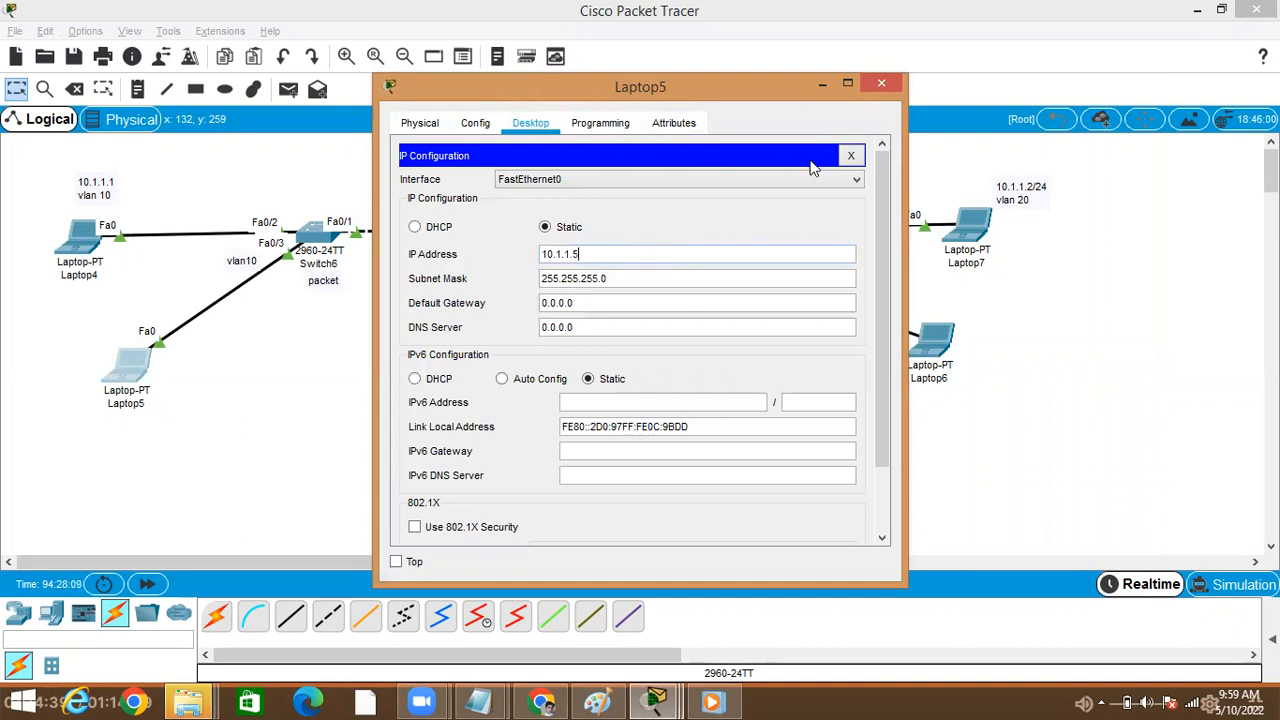
click(851, 156)
click(881, 85)
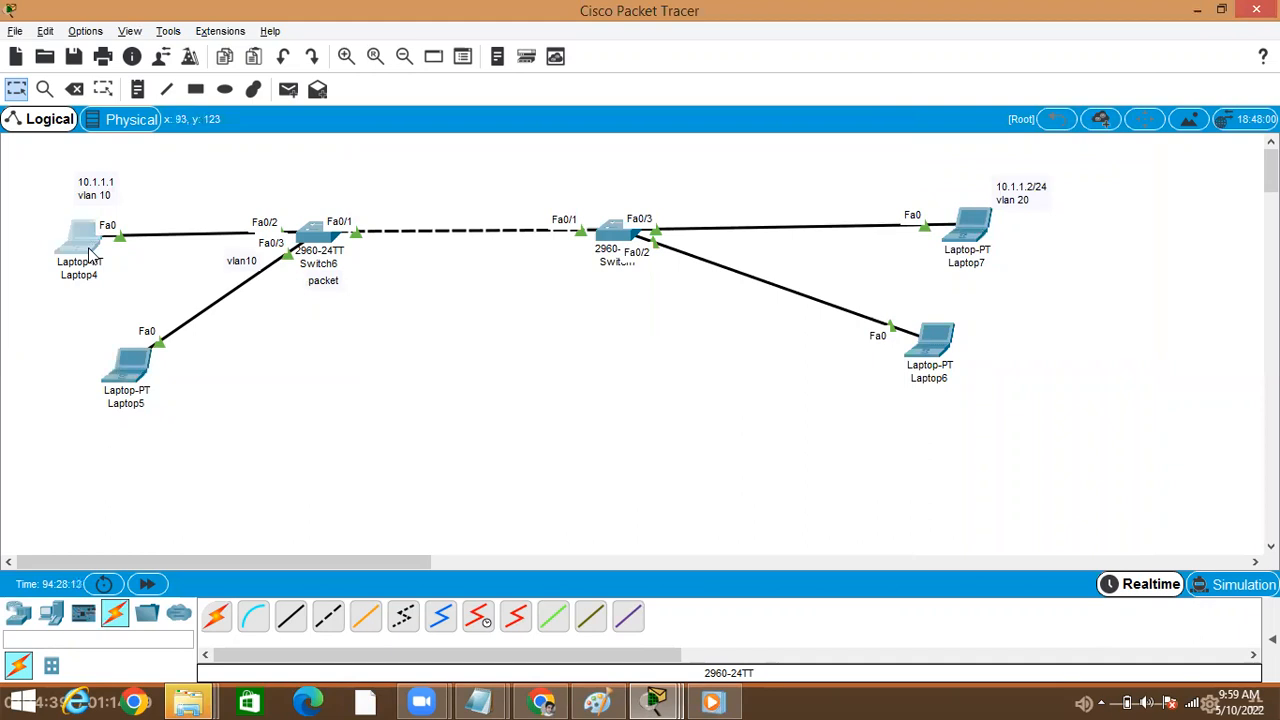
- Ping 10.1.1.4 once more from Laptop4 and move the "packet" note from below Switch6 to beside Laptop5
click(90, 252)
key(Up)
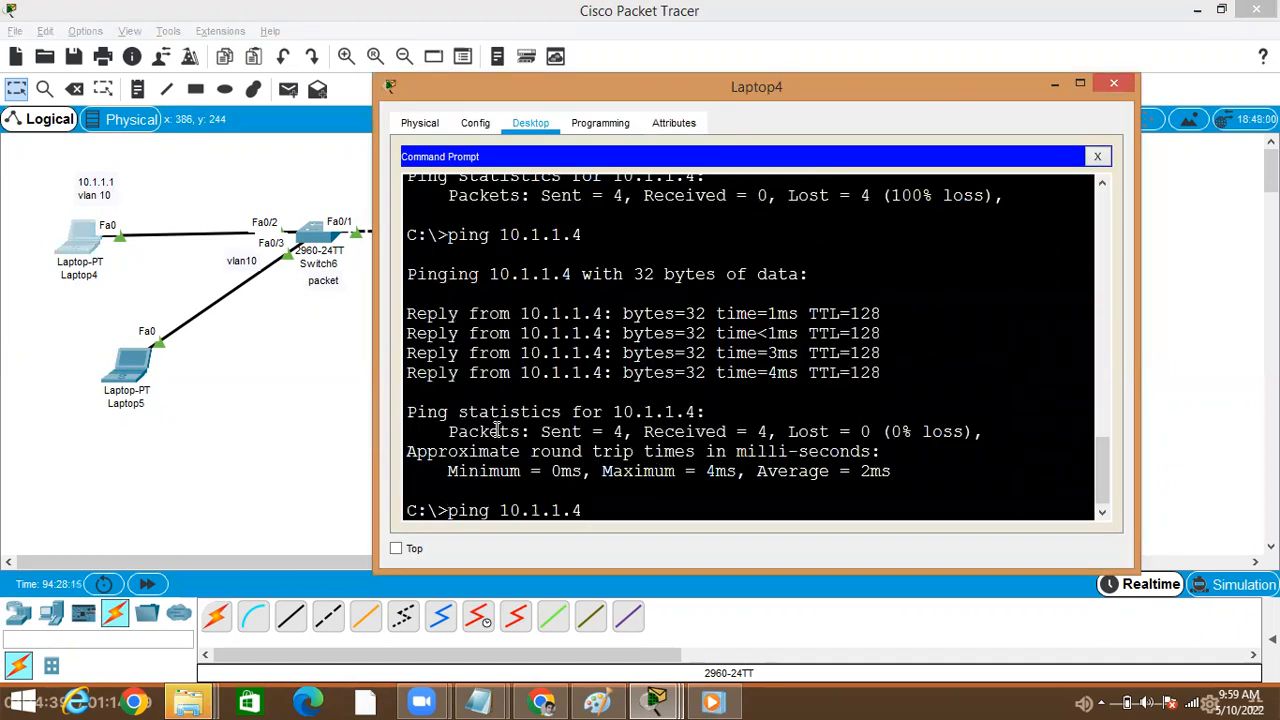
key(Return)
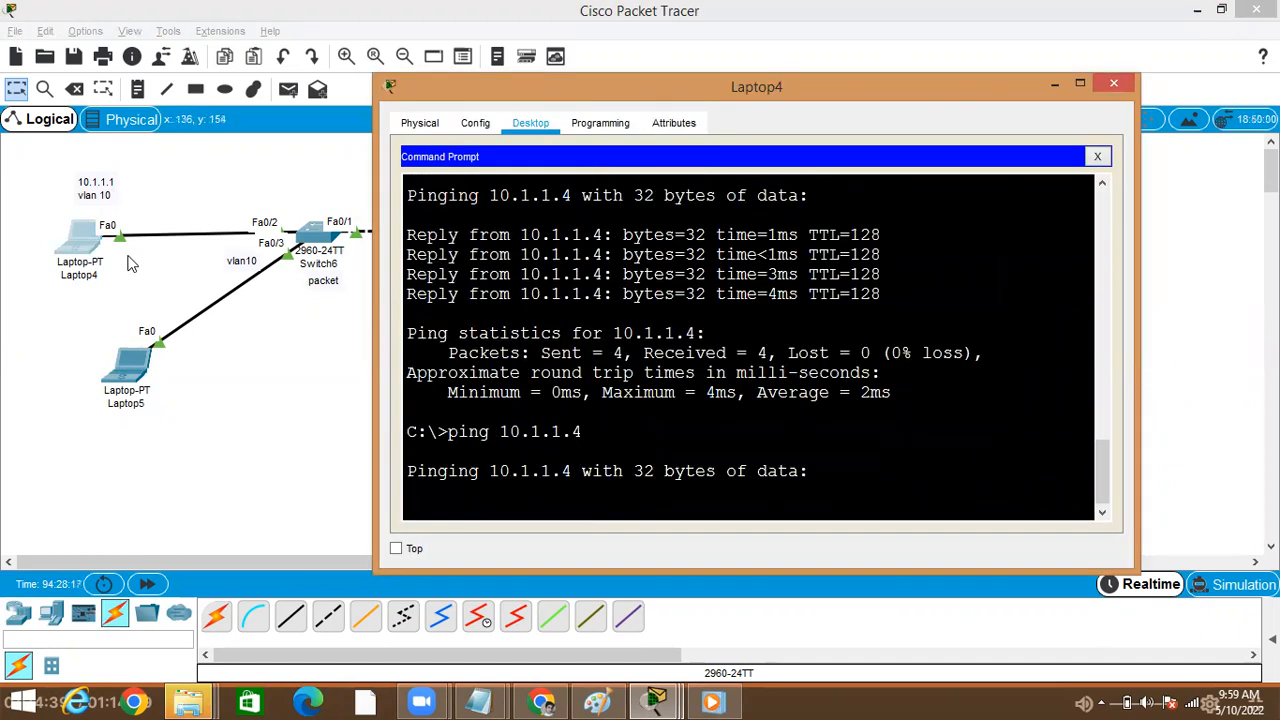
click(266, 401)
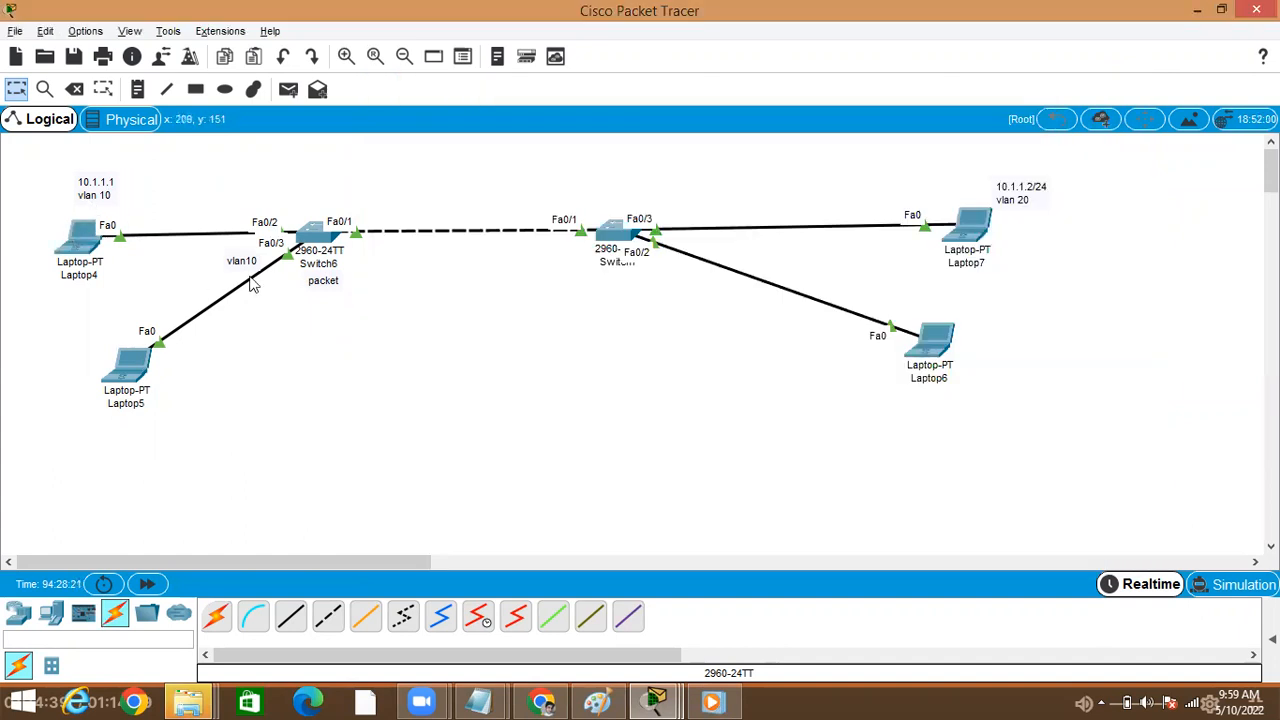
drag(328, 282, 180, 380)
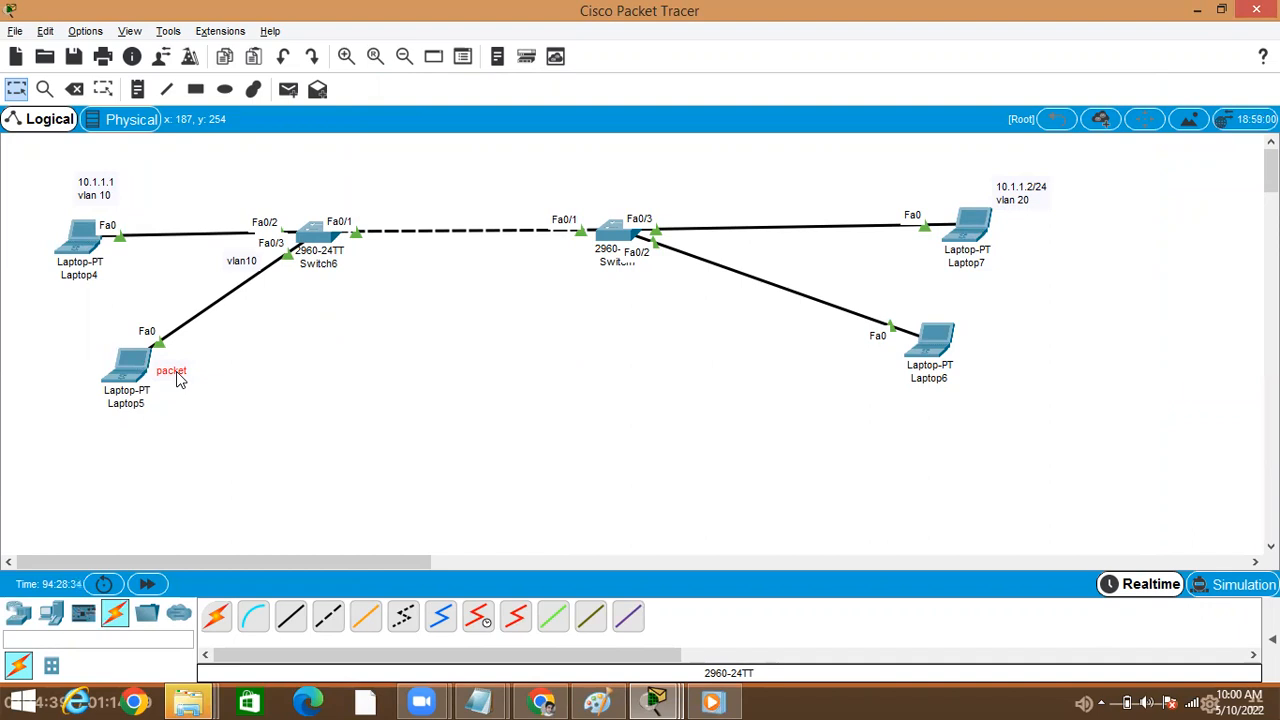
- Switch to Simulation mode, look over the IPv4 event filters and start playing the simulation
click(1221, 585)
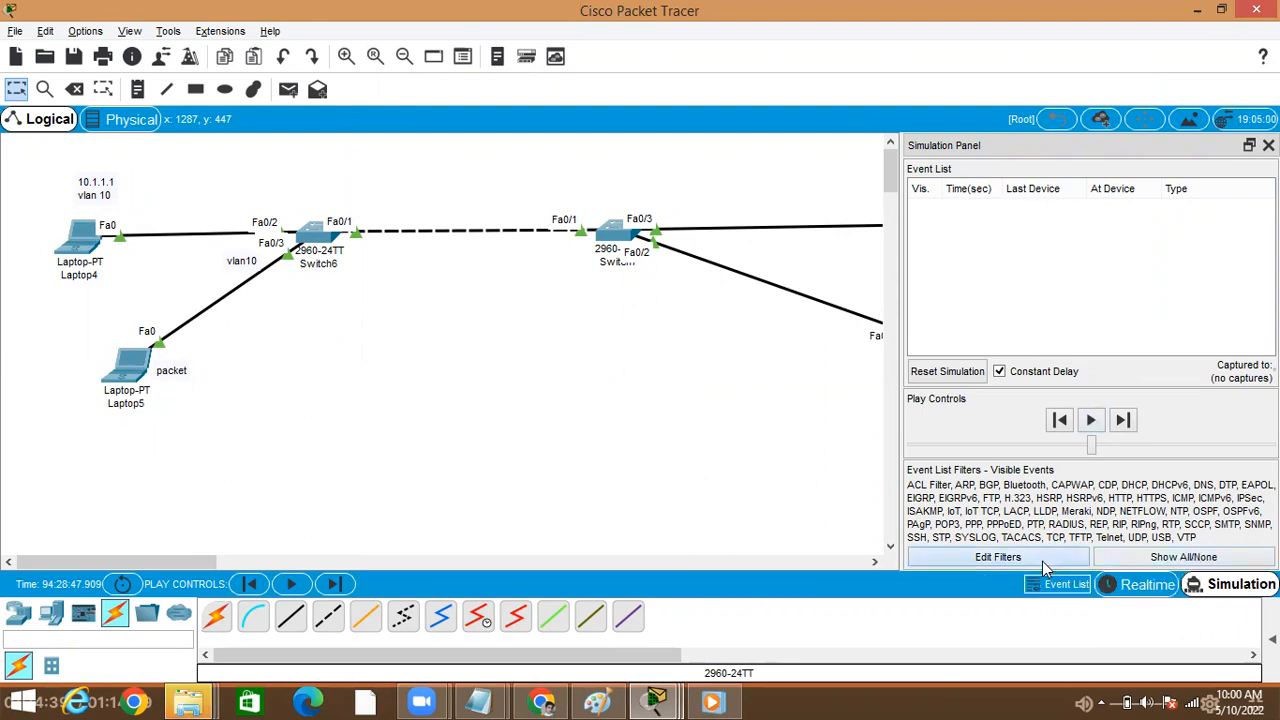
click(1000, 557)
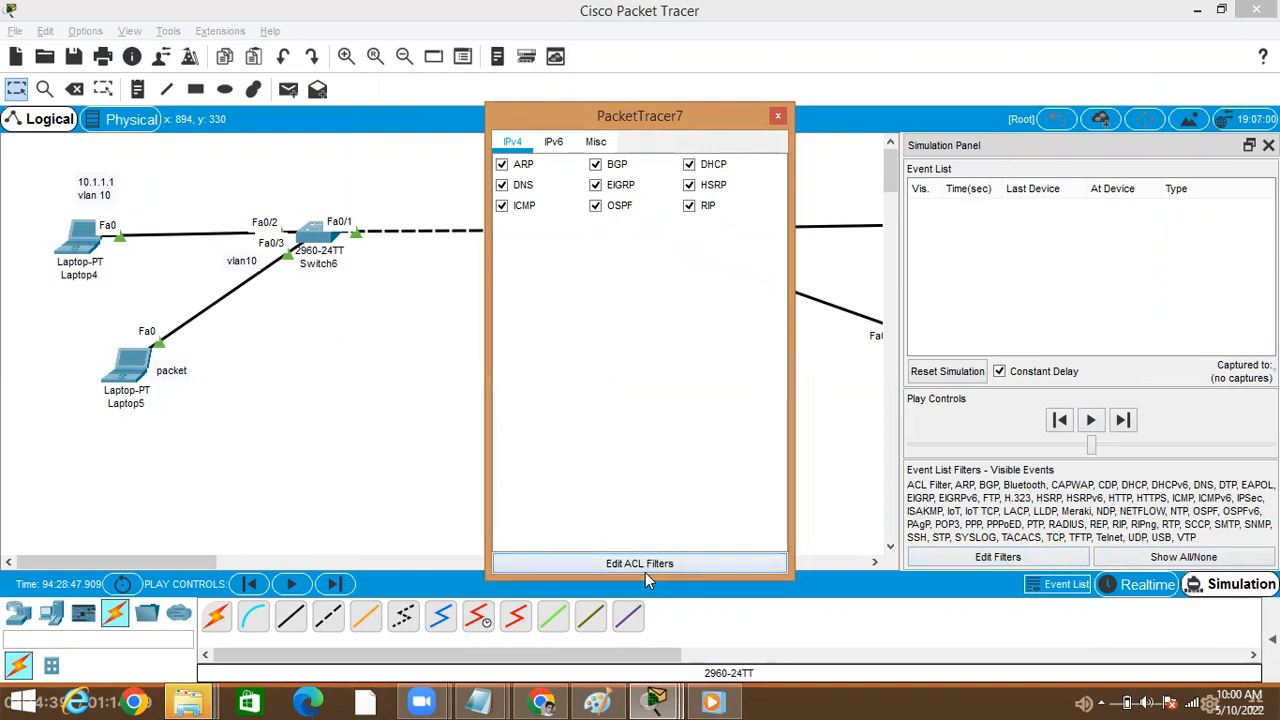
click(773, 116)
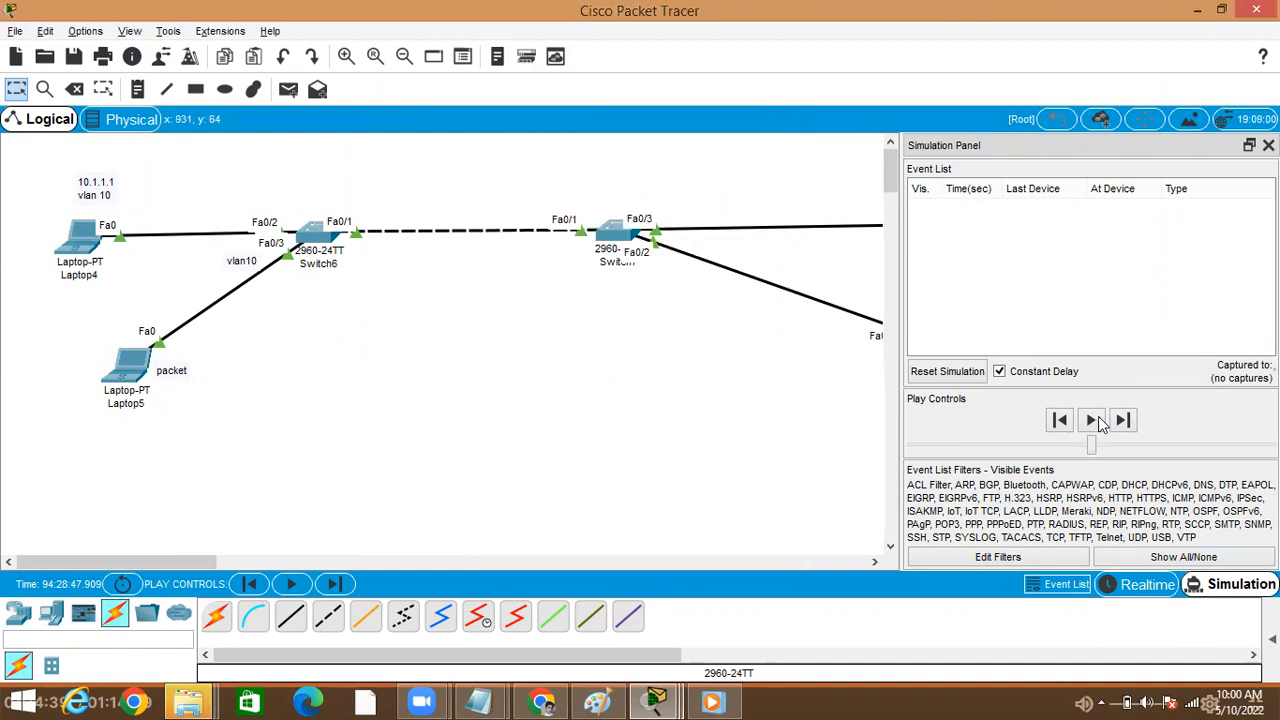
click(1093, 420)
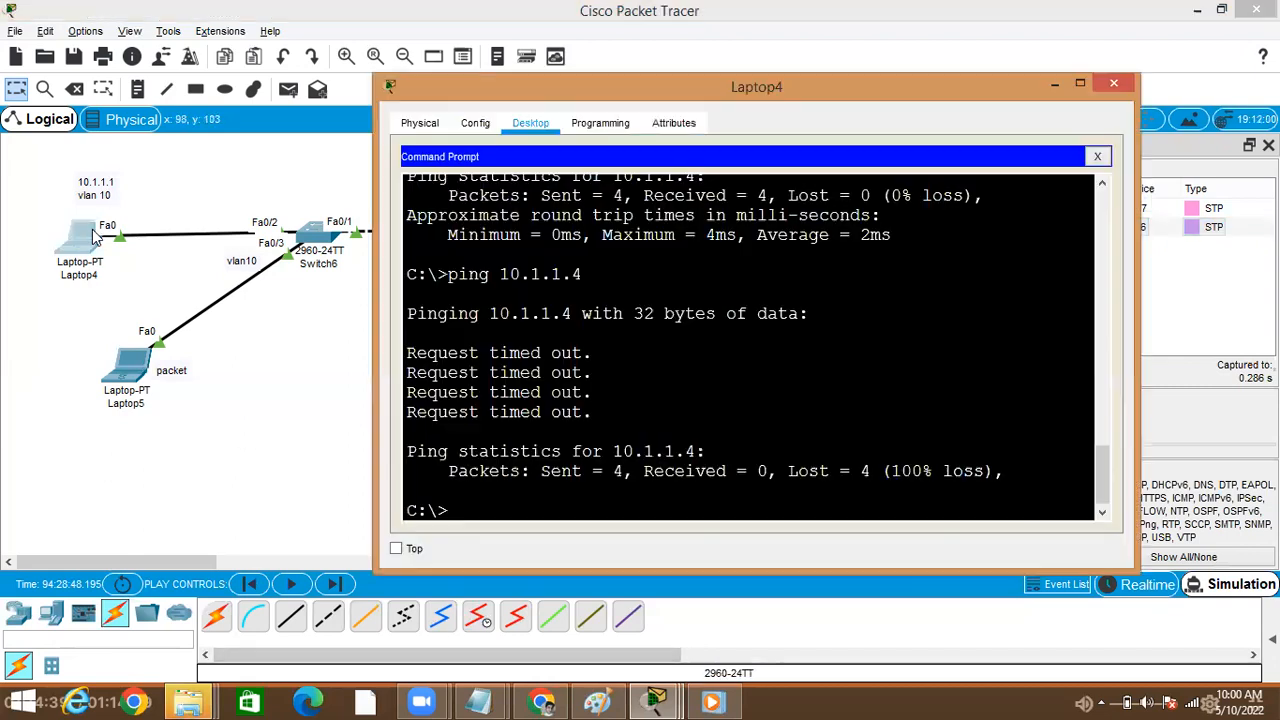
- Ping 10.1.1.4 from Laptop4 during the simulation and watch the ICMP packets travel through the topology
click(92, 229)
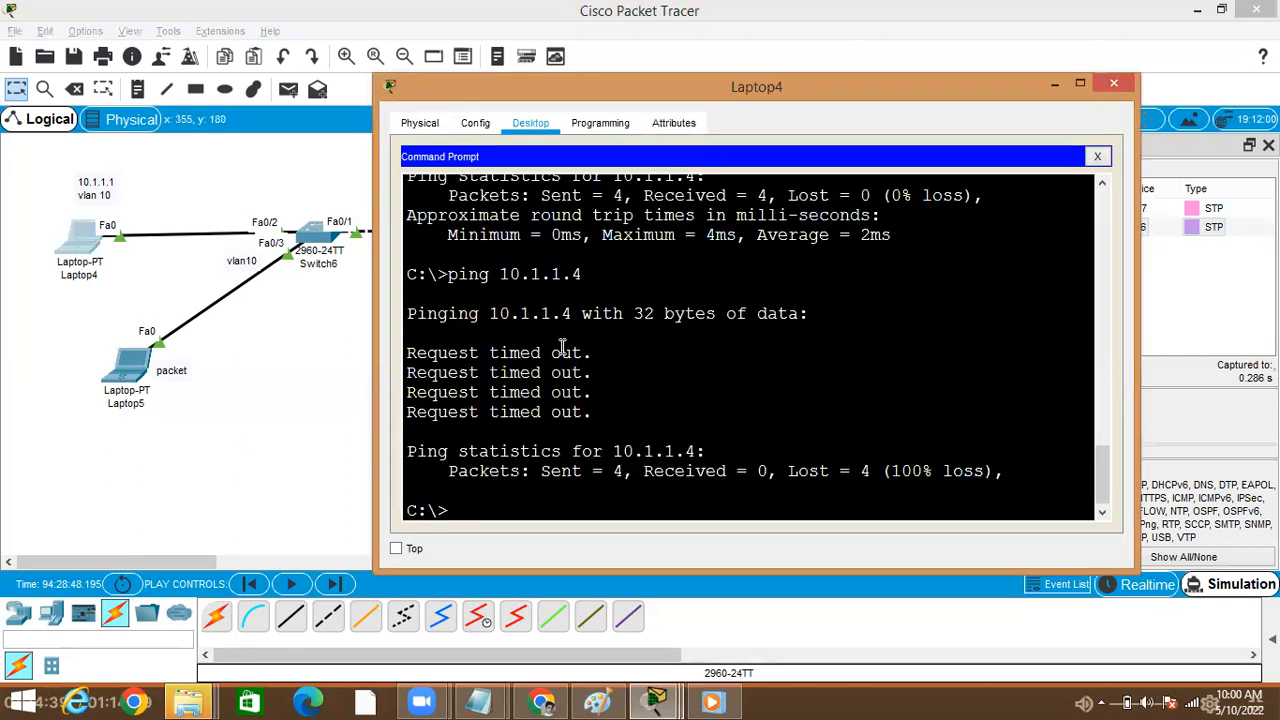
key(Up)
key(Return)
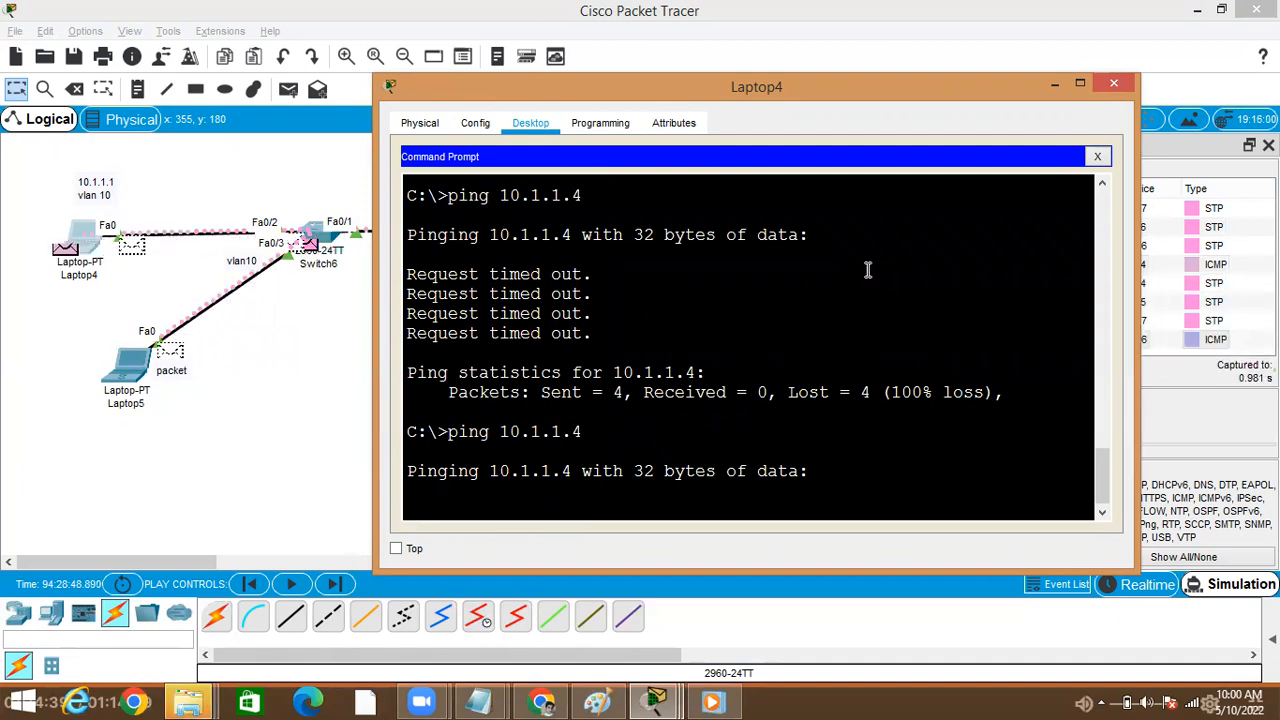
click(1053, 83)
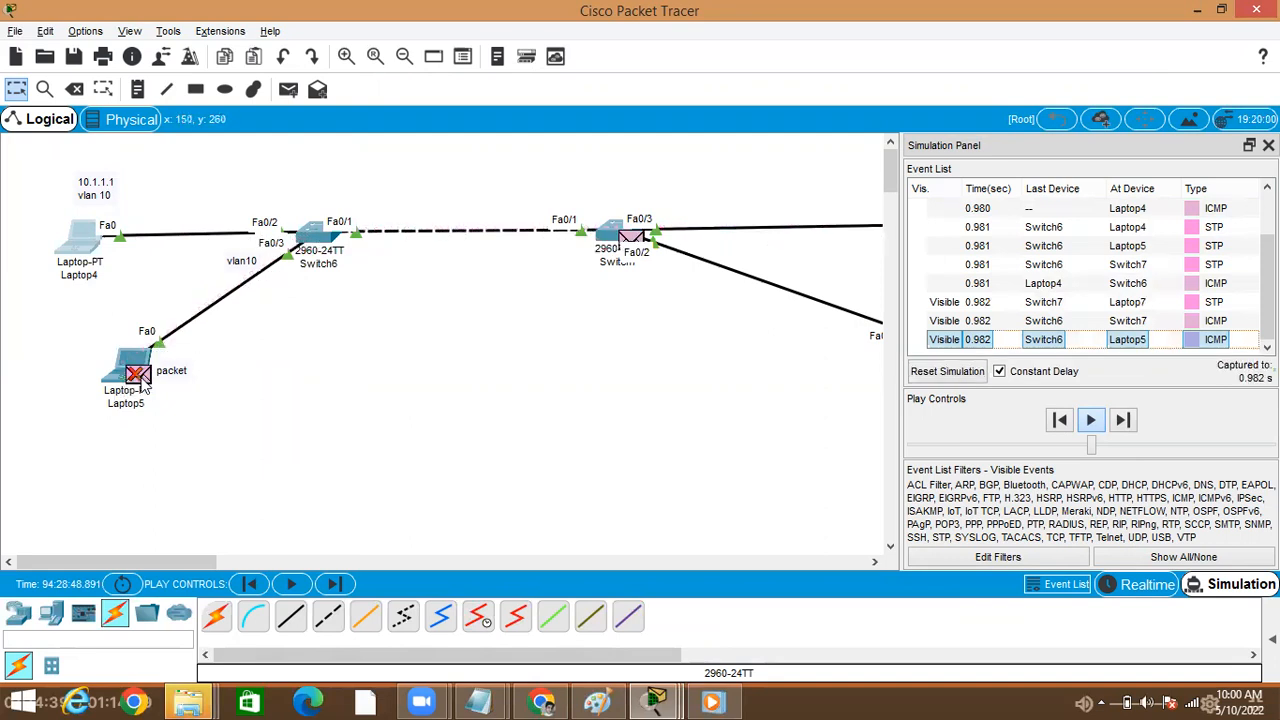
mouse_move(127, 410)
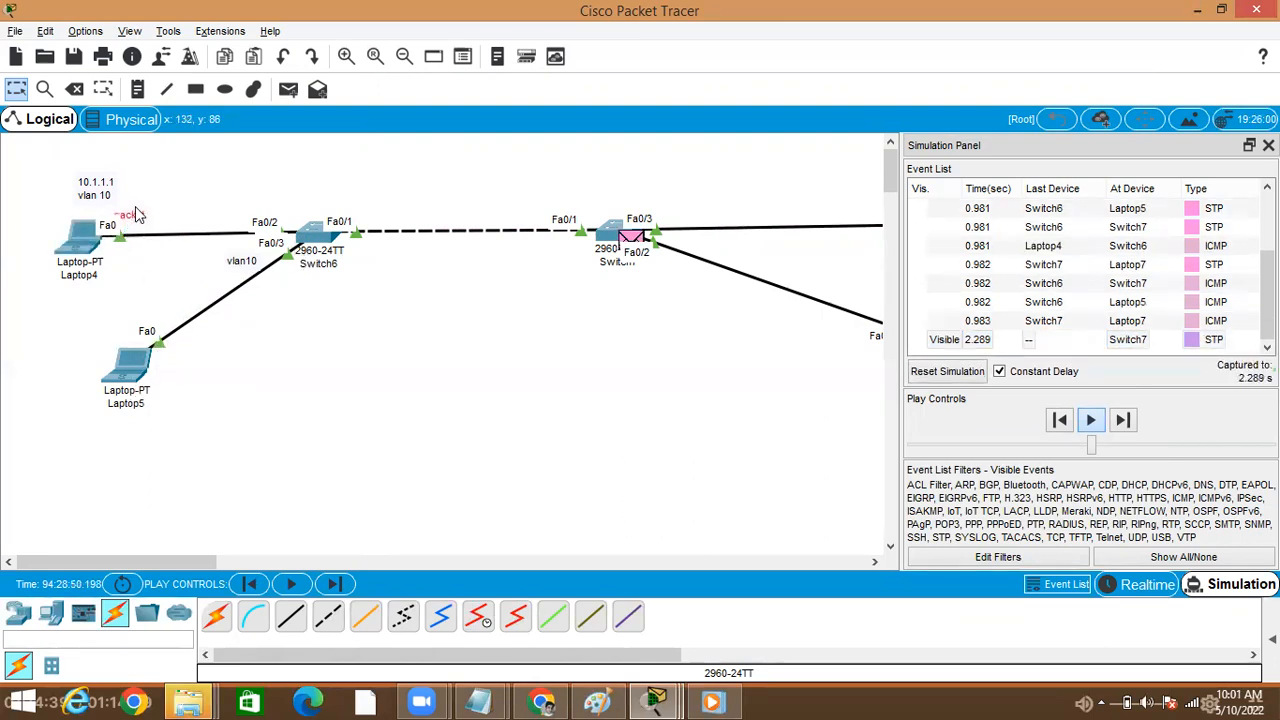
- Open Switch6's command line and enter interface configuration mode for fa0/1
click(318, 238)
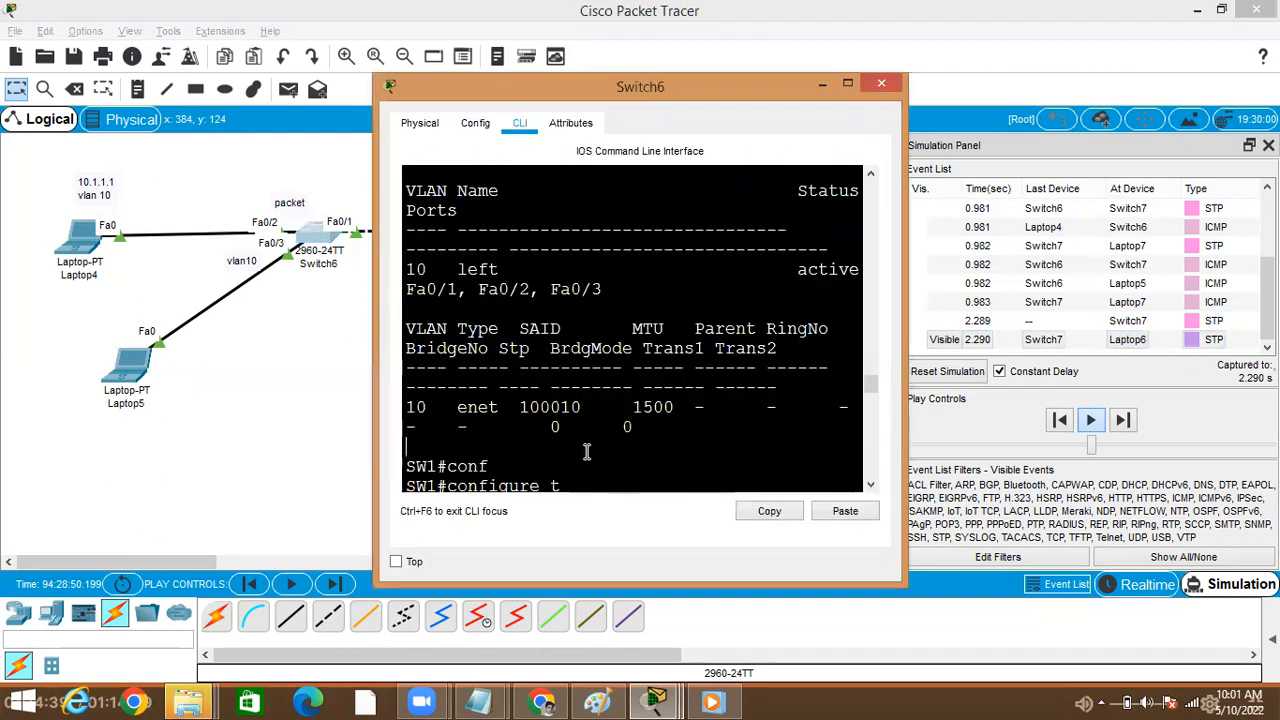
key(Return)
text(in)
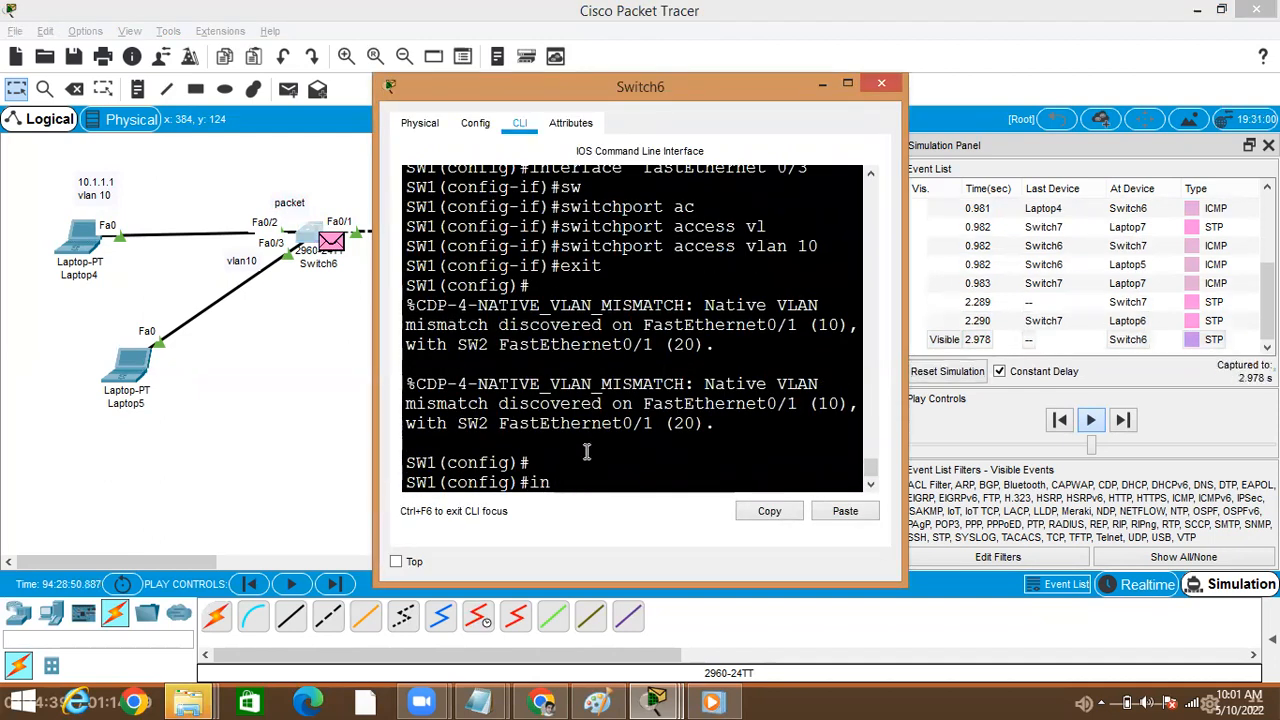
text(t fa0/1)
key(Return)
- Shut down interface fa0/1 on SW1, leave configuration mode and return to the network topology
text(shu)
key(Tab)
key(Return)
key(Return)
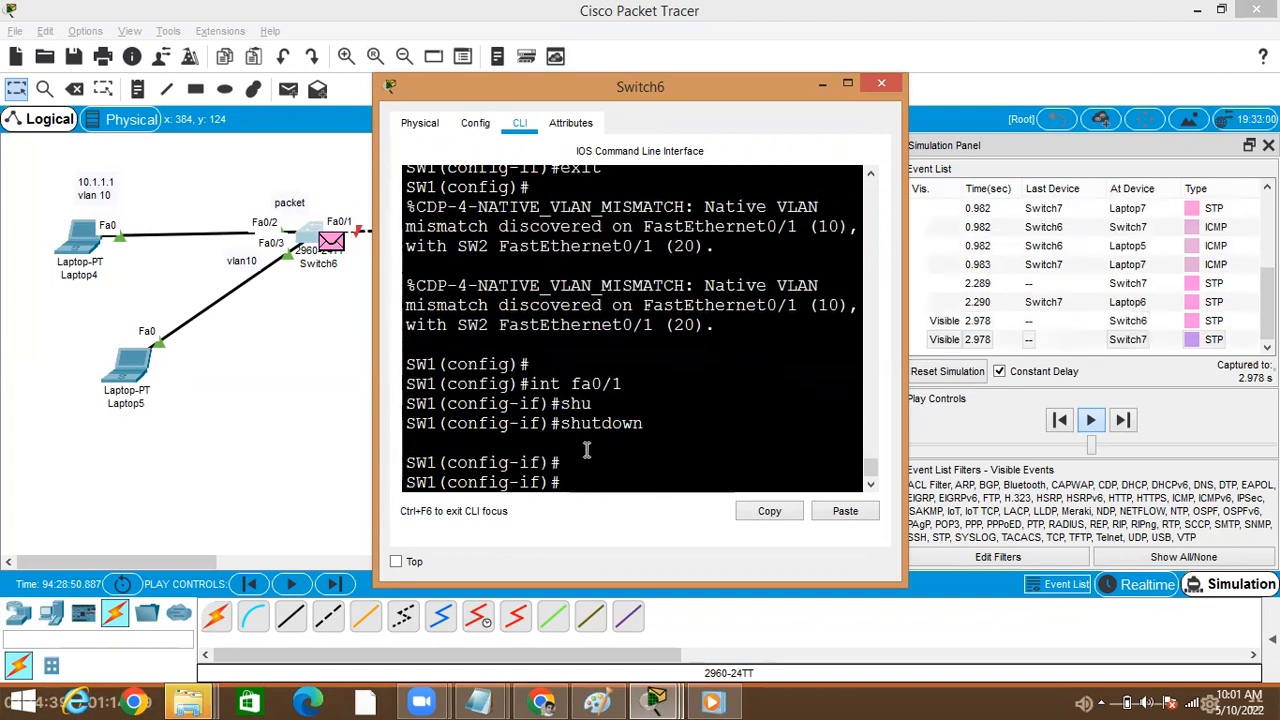
key(ctrl+z)
key(Return)
key(Return)
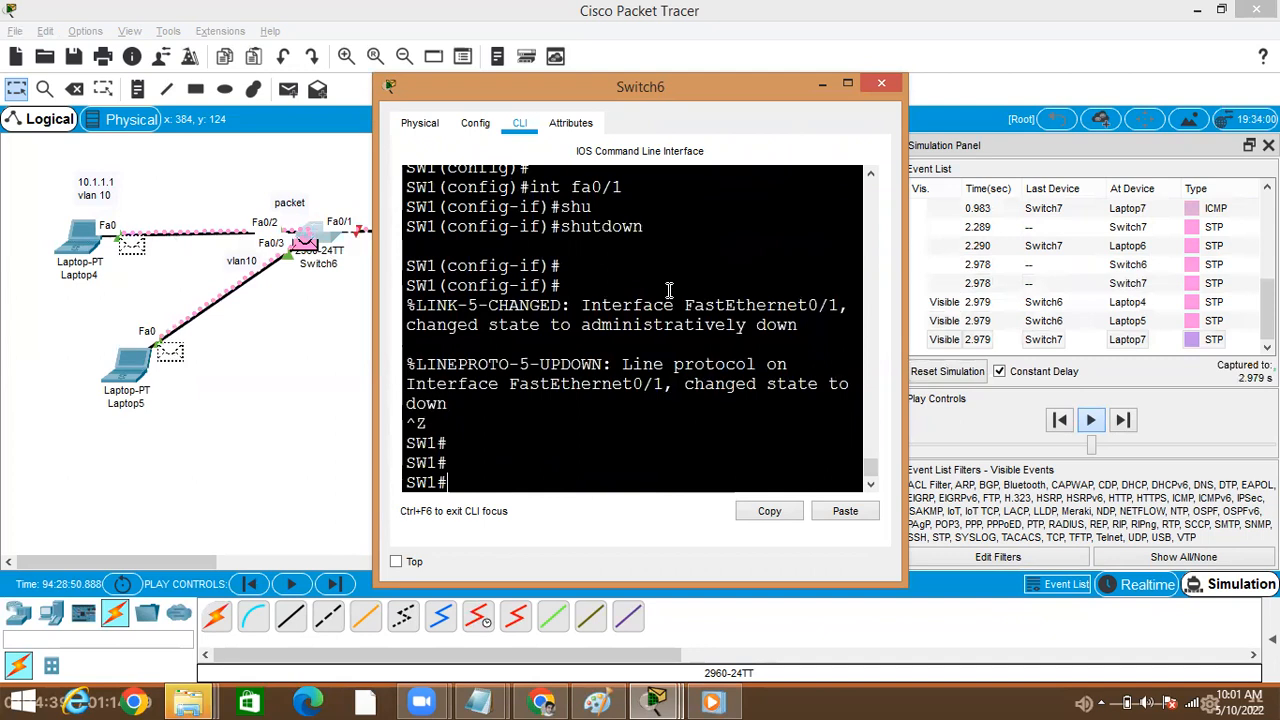
click(822, 88)
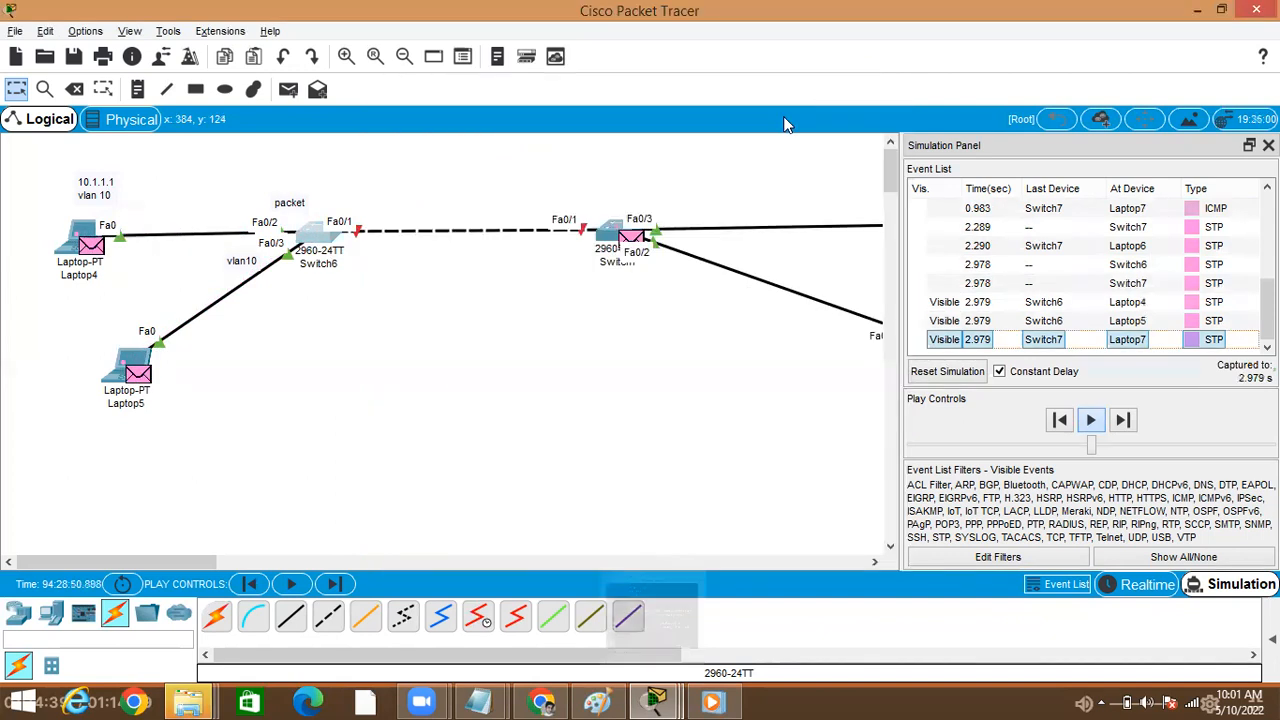
- Restart the ping to 10.1.1.4 from Laptop4's command prompt and watch the ICMP packet at Switch6
click(72, 259)
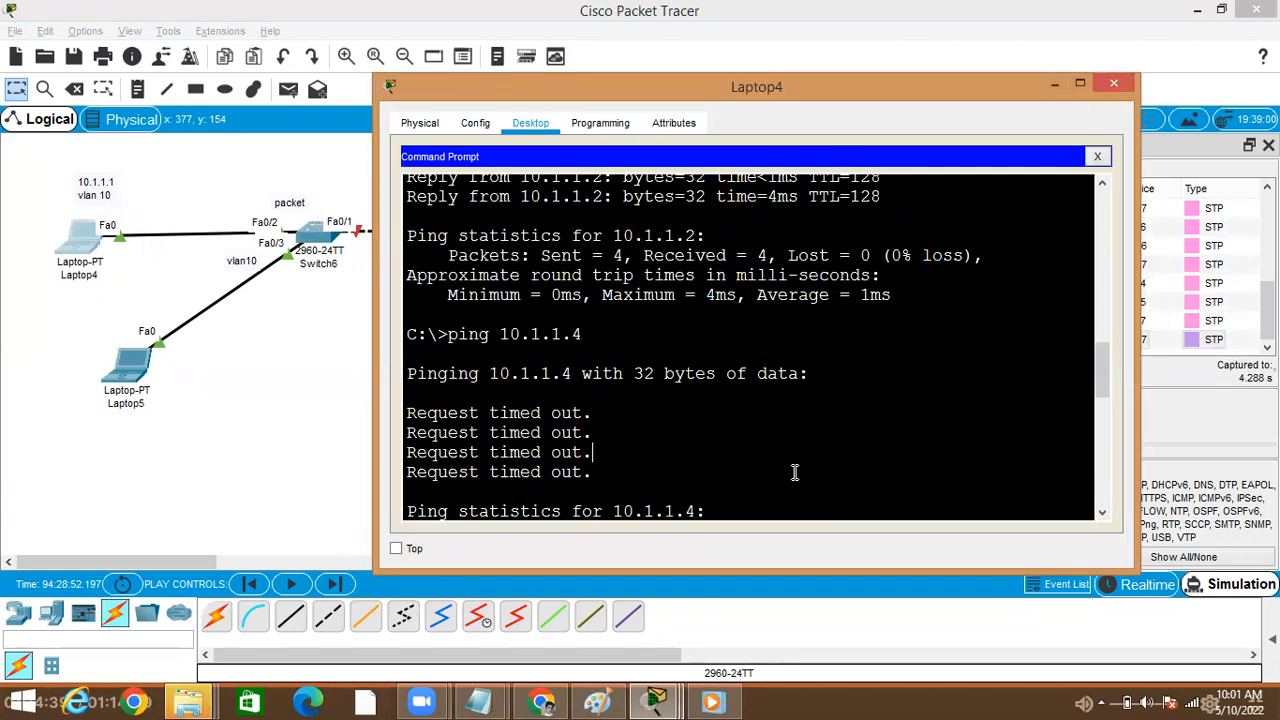
drag(1104, 372, 1093, 513)
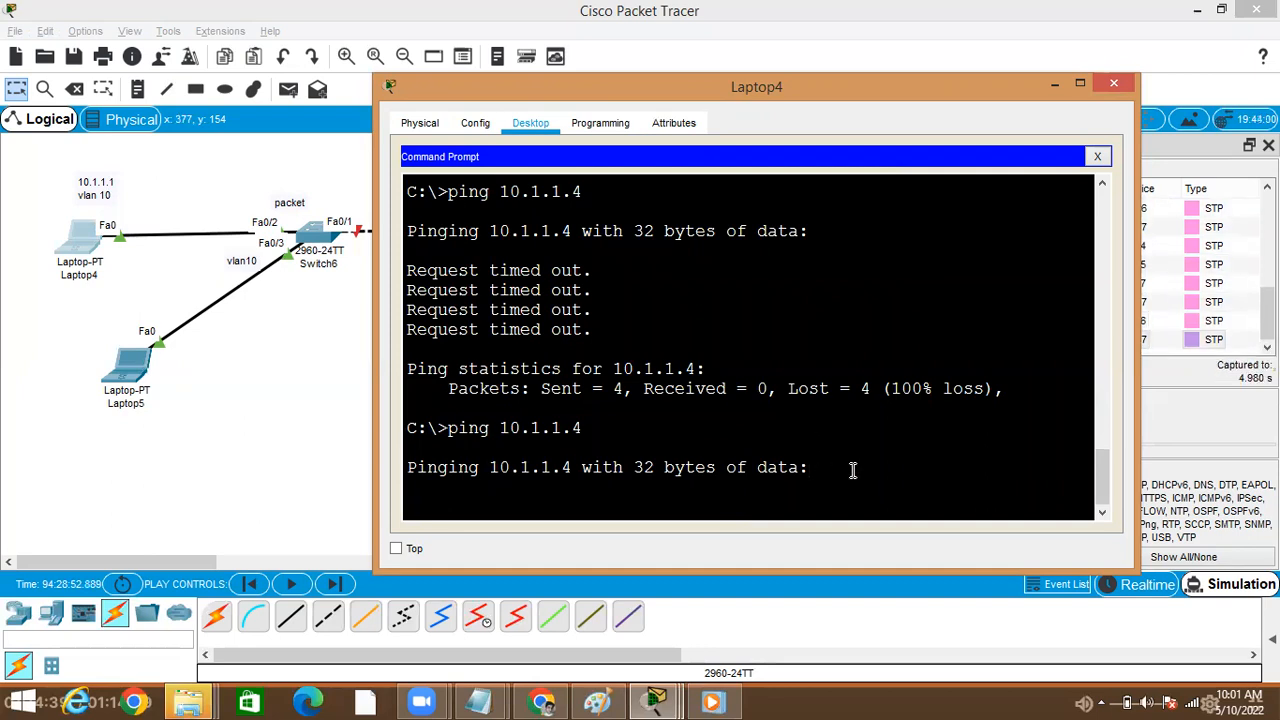
key(ctrl+c)
key(Up)
key(Return)
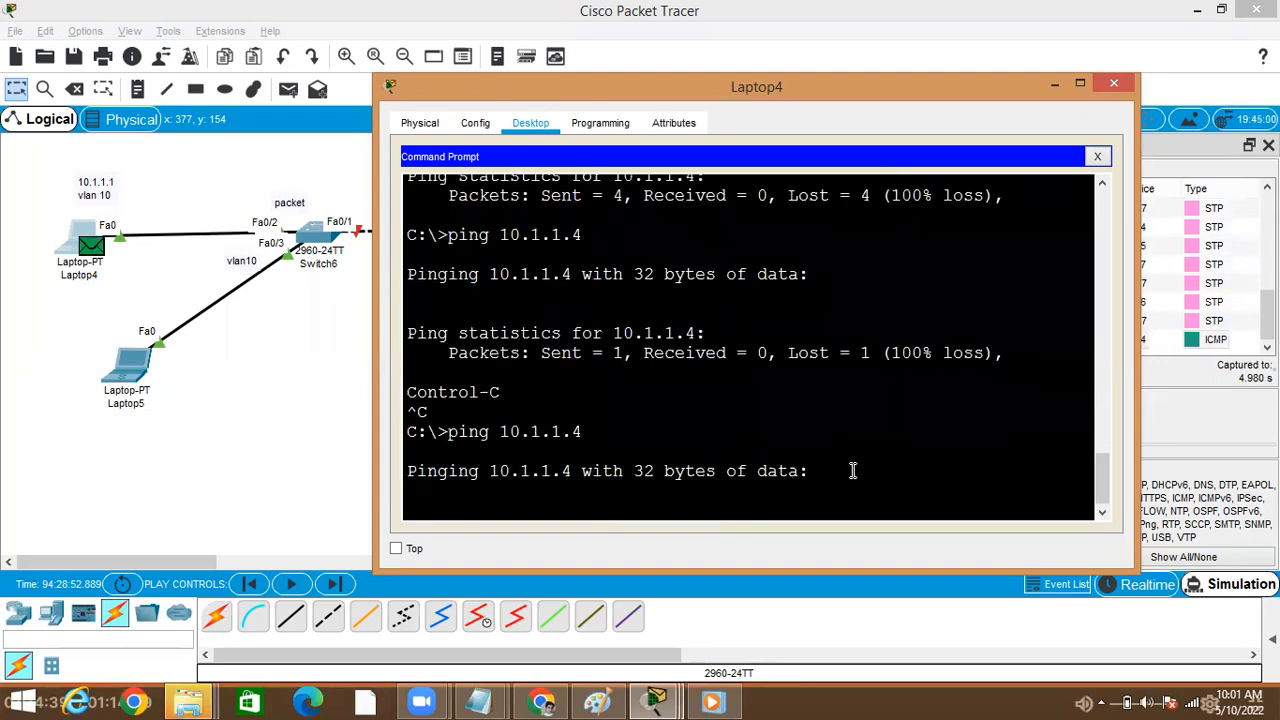
click(1055, 84)
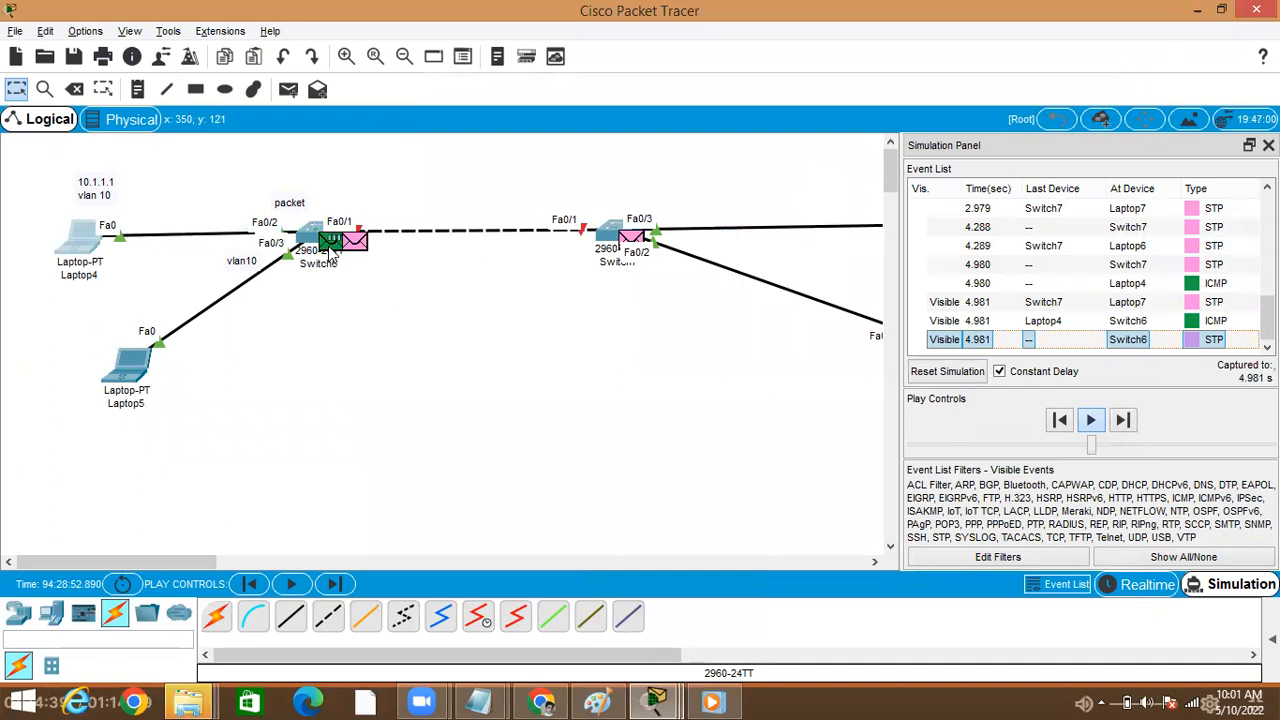
mouse_move(333, 255)
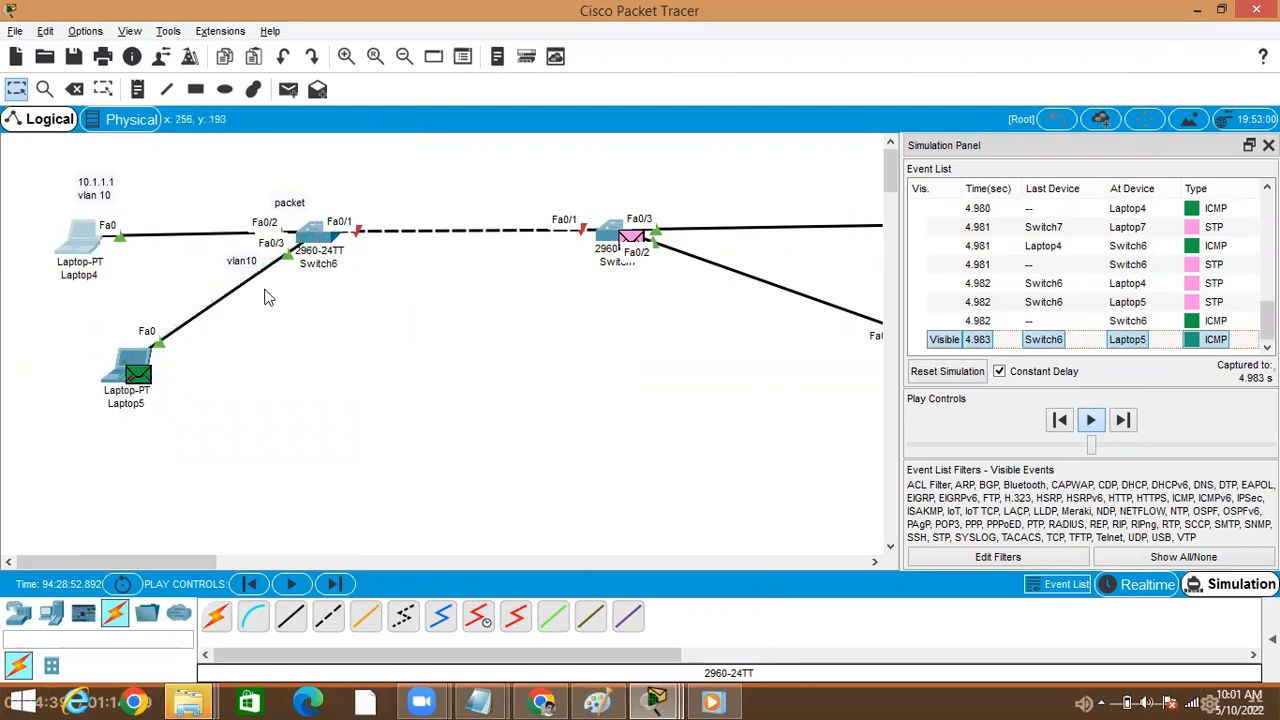
- Move the "packet" label to just above the Fa0/2 port label beside Switch6
click(295, 173)
mouse_move(289, 199)
mouse_down()
mouse_move(141, 234)
mouse_move(260, 209)
mouse_move(312, 236)
mouse_move(302, 211)
mouse_up()
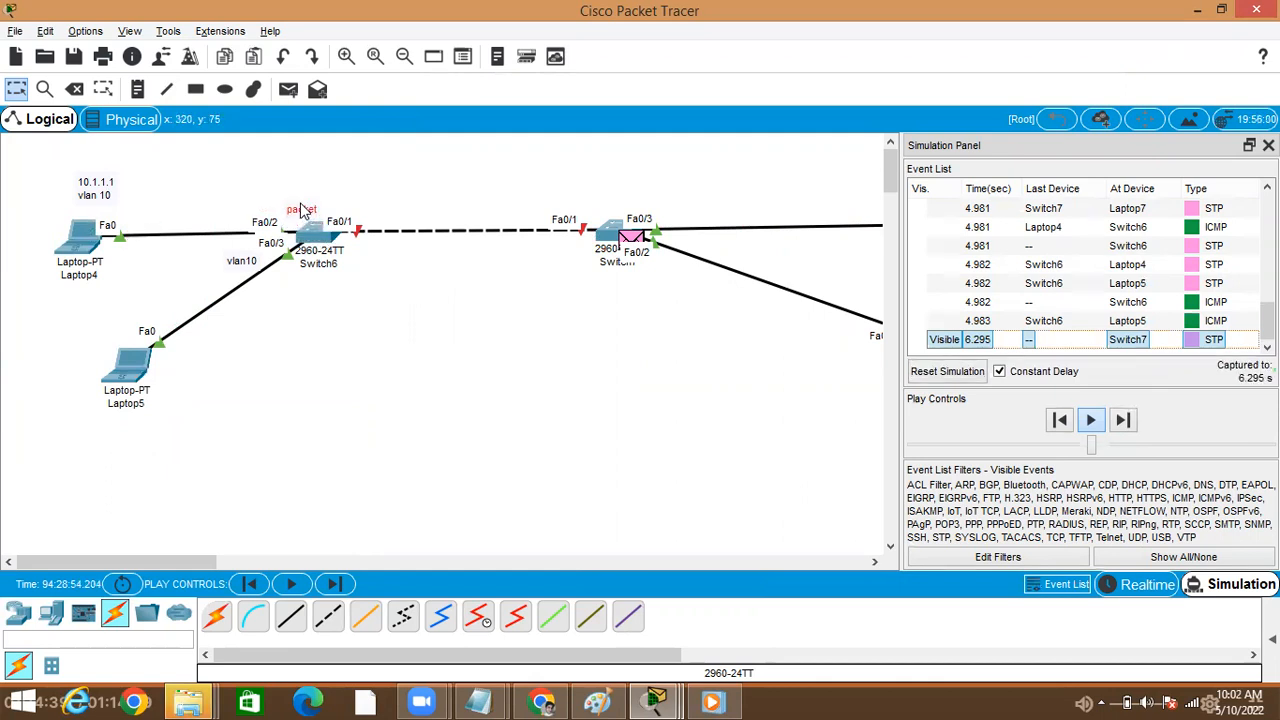
drag(299, 206, 256, 190)
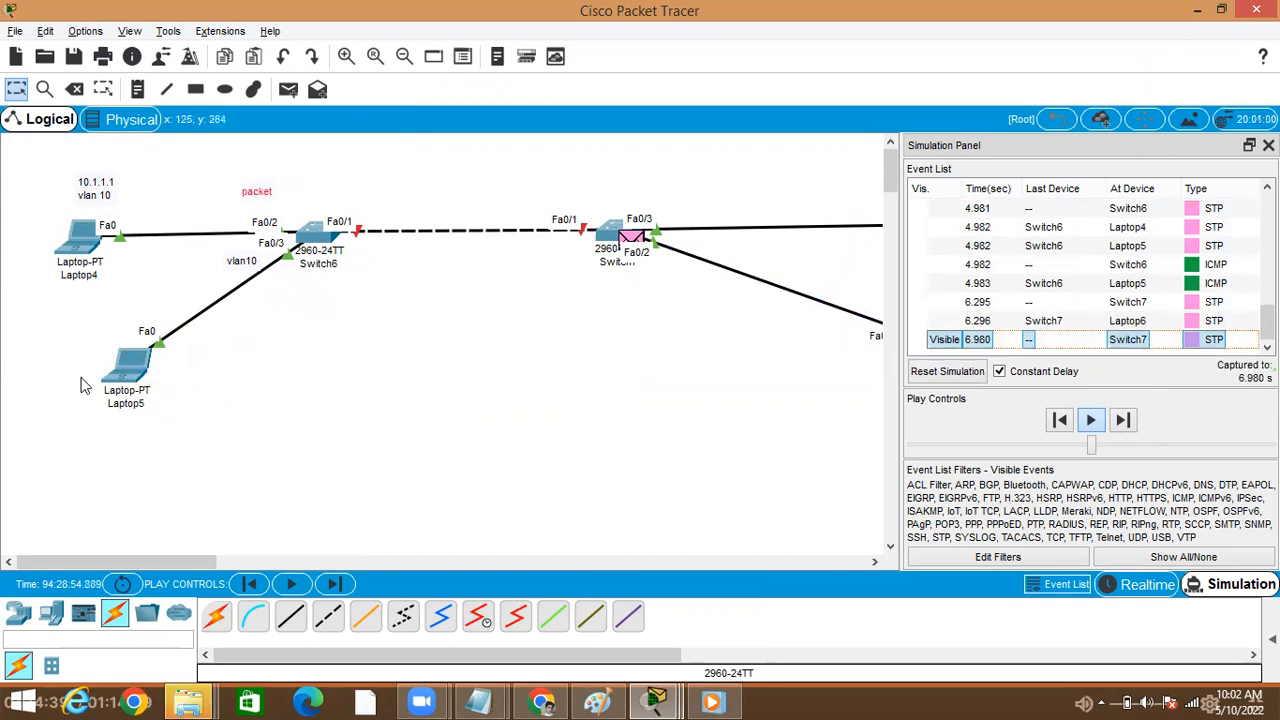
- Stop the running ping on Laptop4, ping 10.1.1.5 instead and return to the topology to follow the packets
click(75, 255)
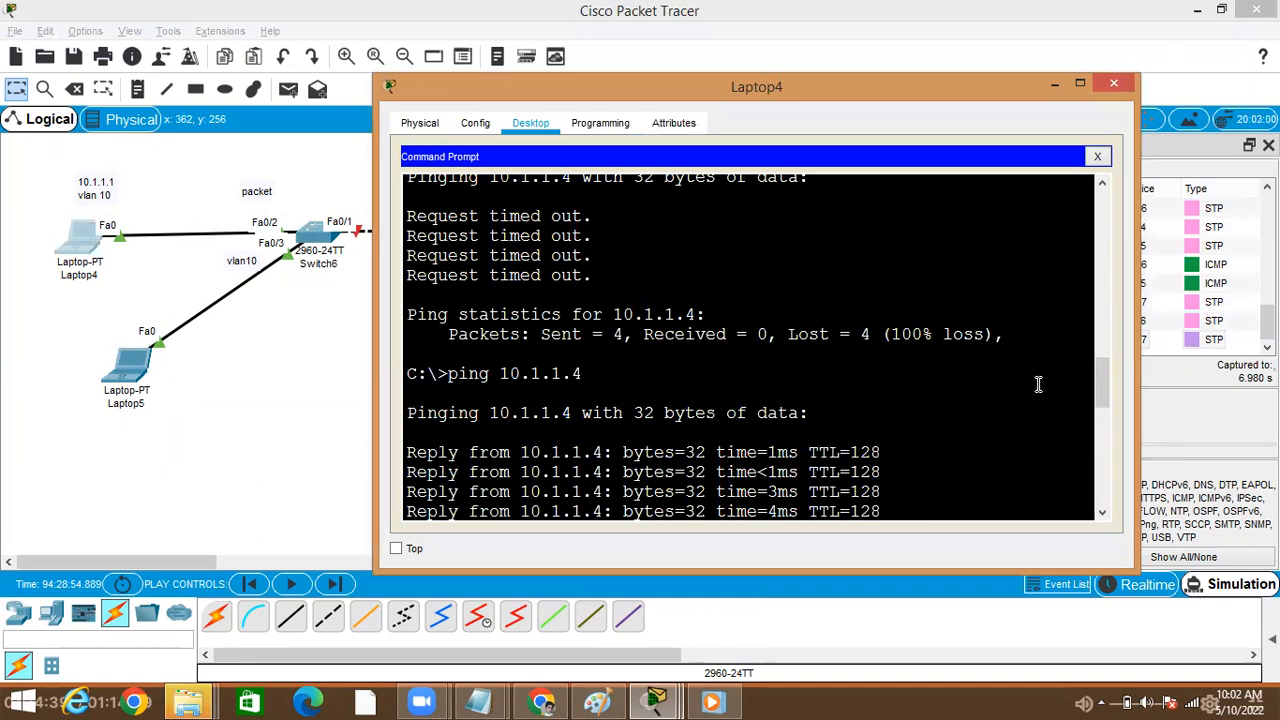
scroll(1089, 393, down, 8)
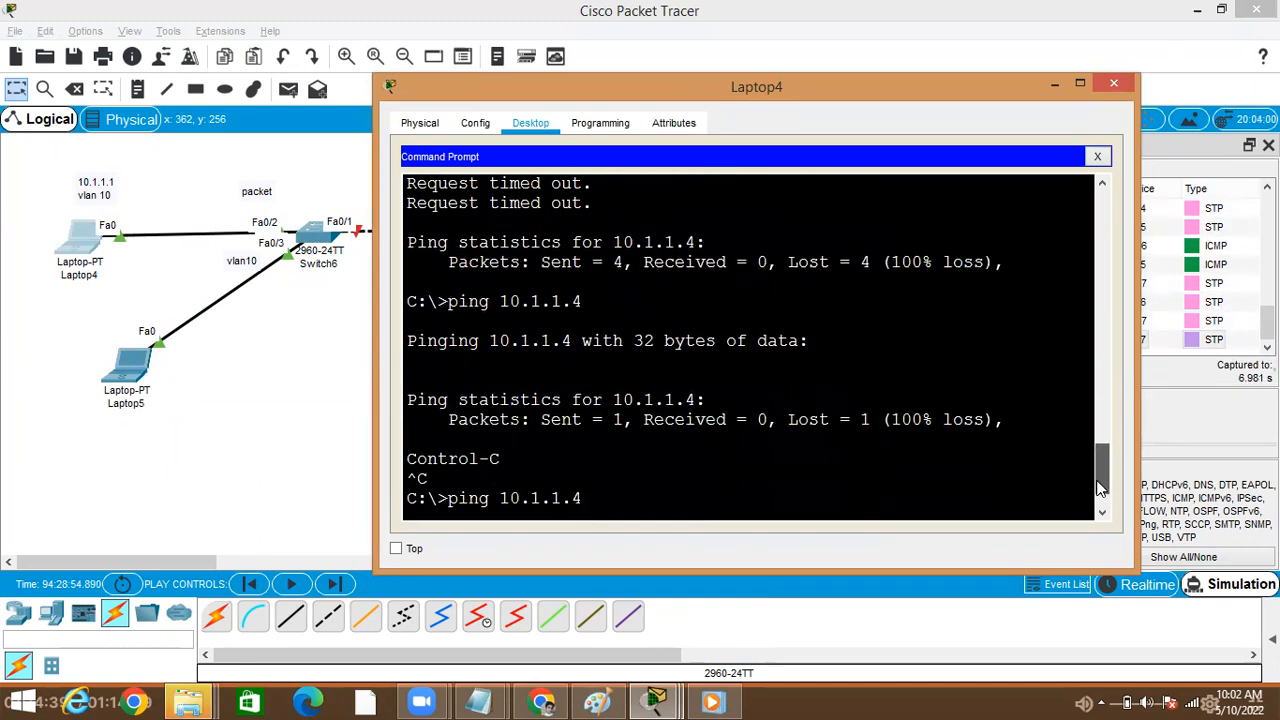
key(ctrl+c)
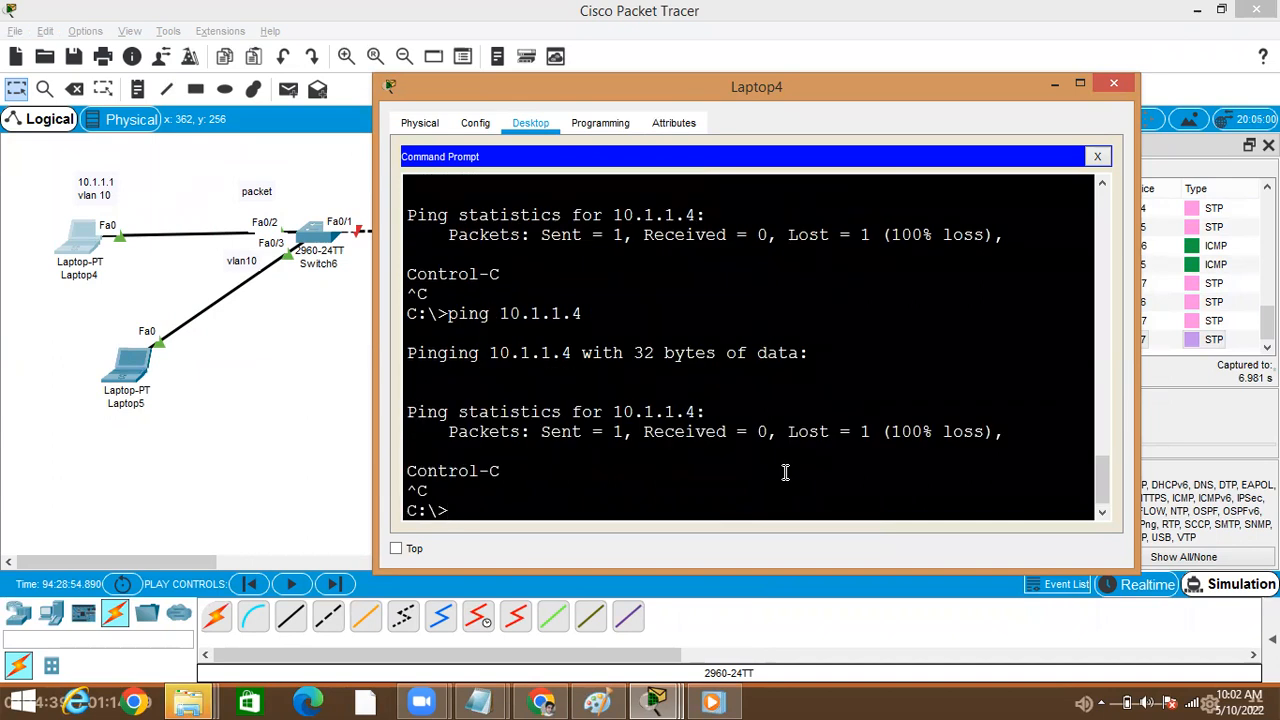
key(Up)
text(5)
key(Return)
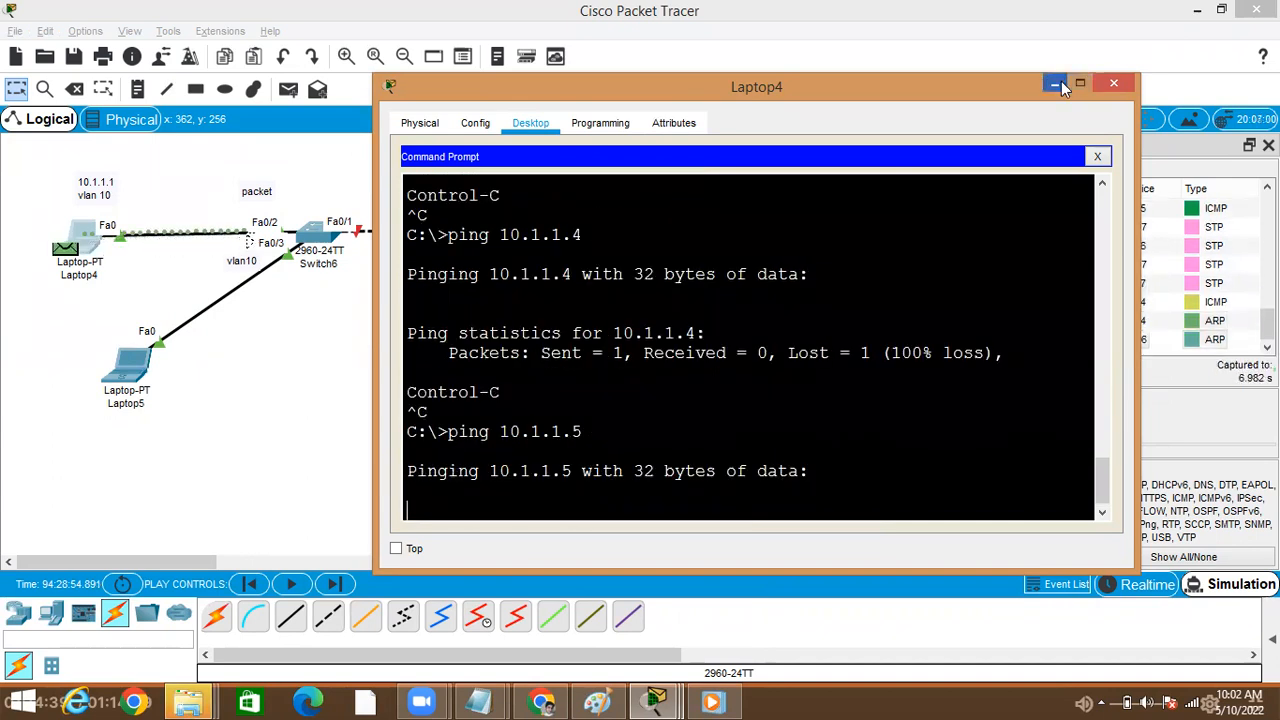
click(1057, 85)
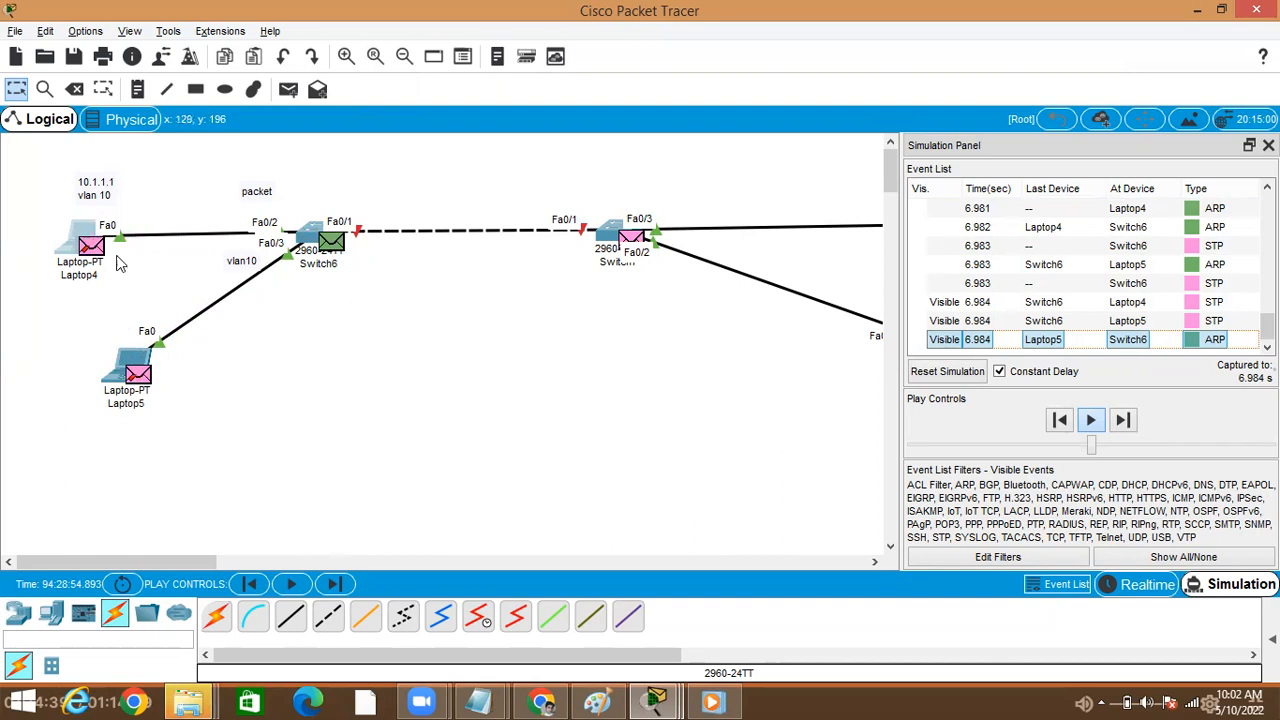
- Check the progress of Laptop4's ping to 10.1.1.5 and look up Laptop5's IP configuration
click(82, 243)
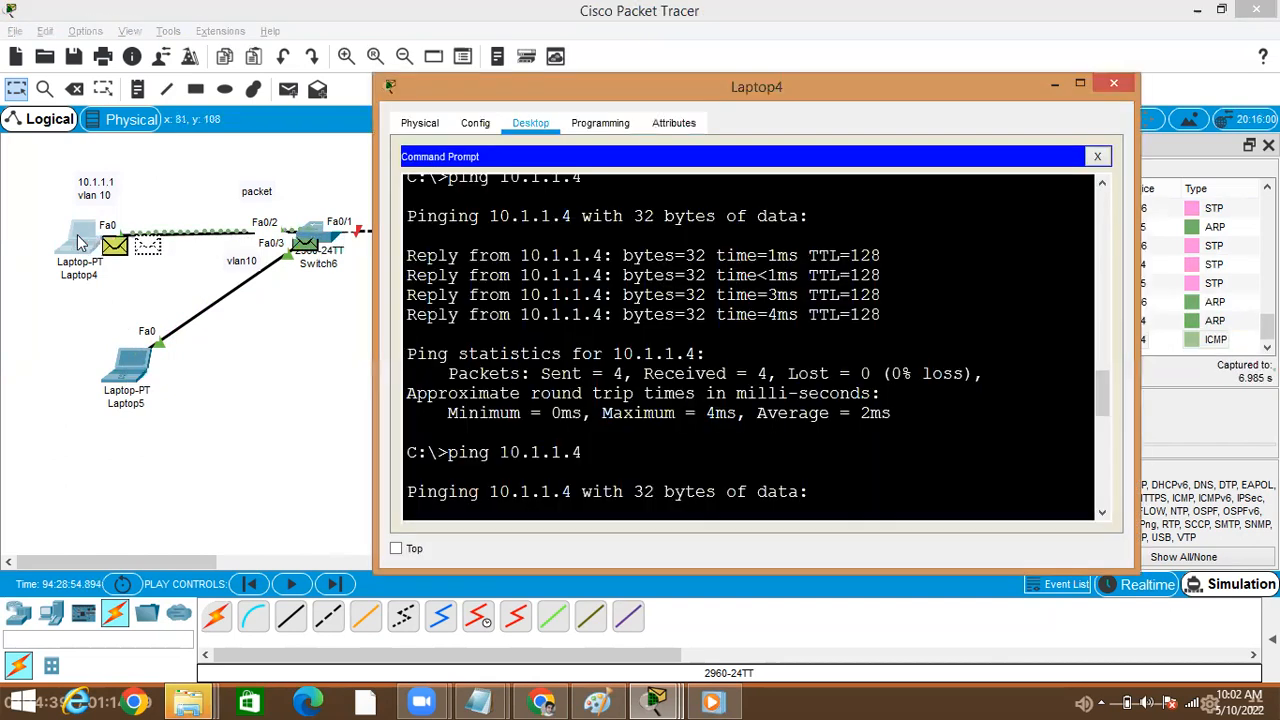
drag(1102, 407, 1102, 495)
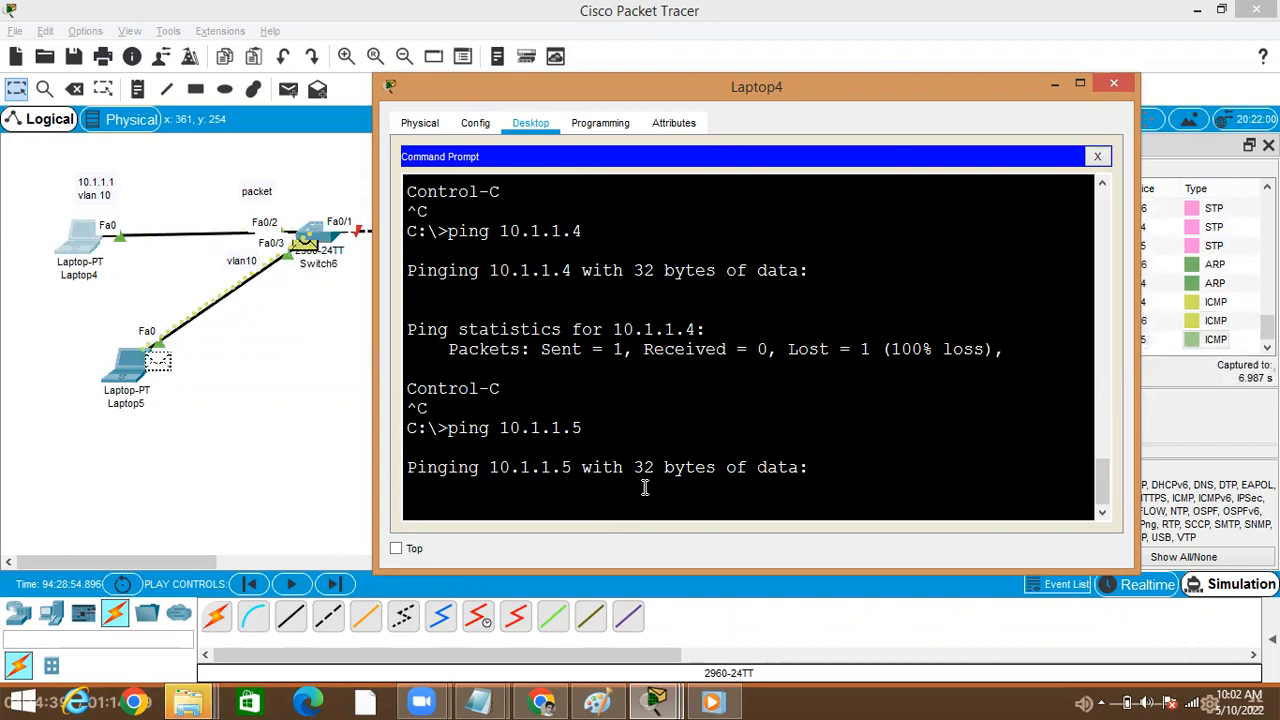
click(116, 375)
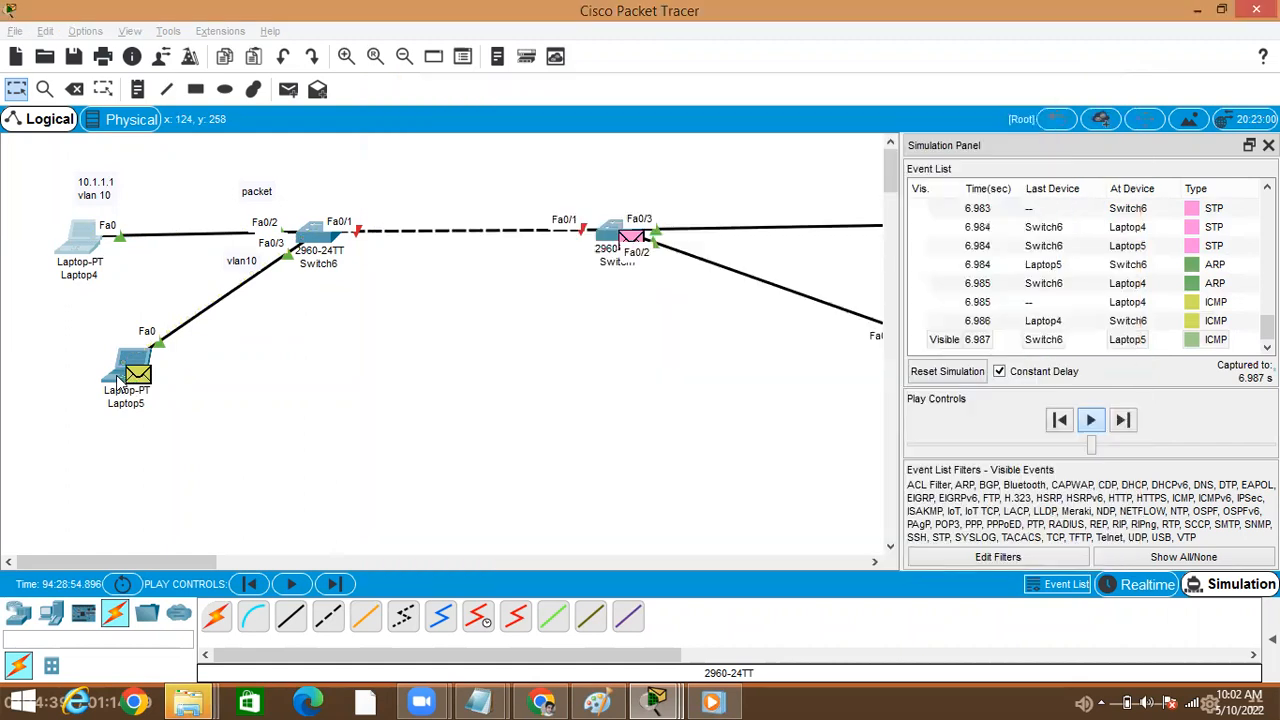
click(116, 375)
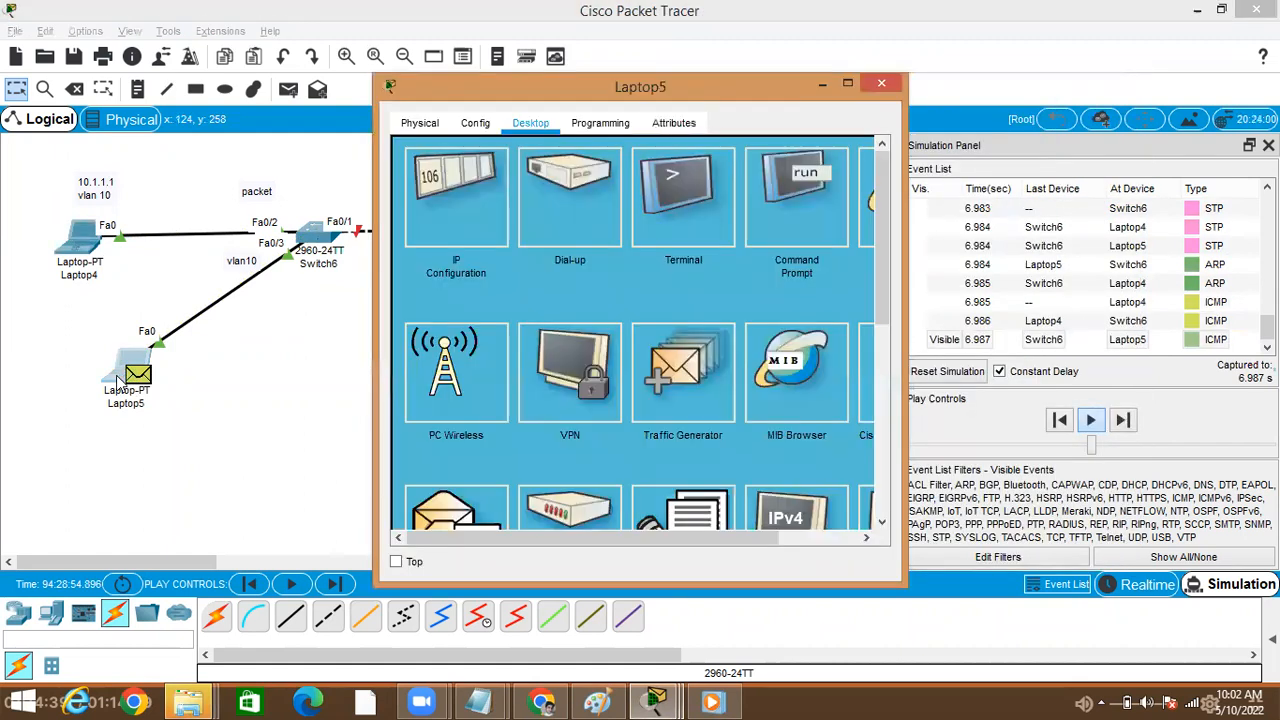
click(486, 127)
click(512, 128)
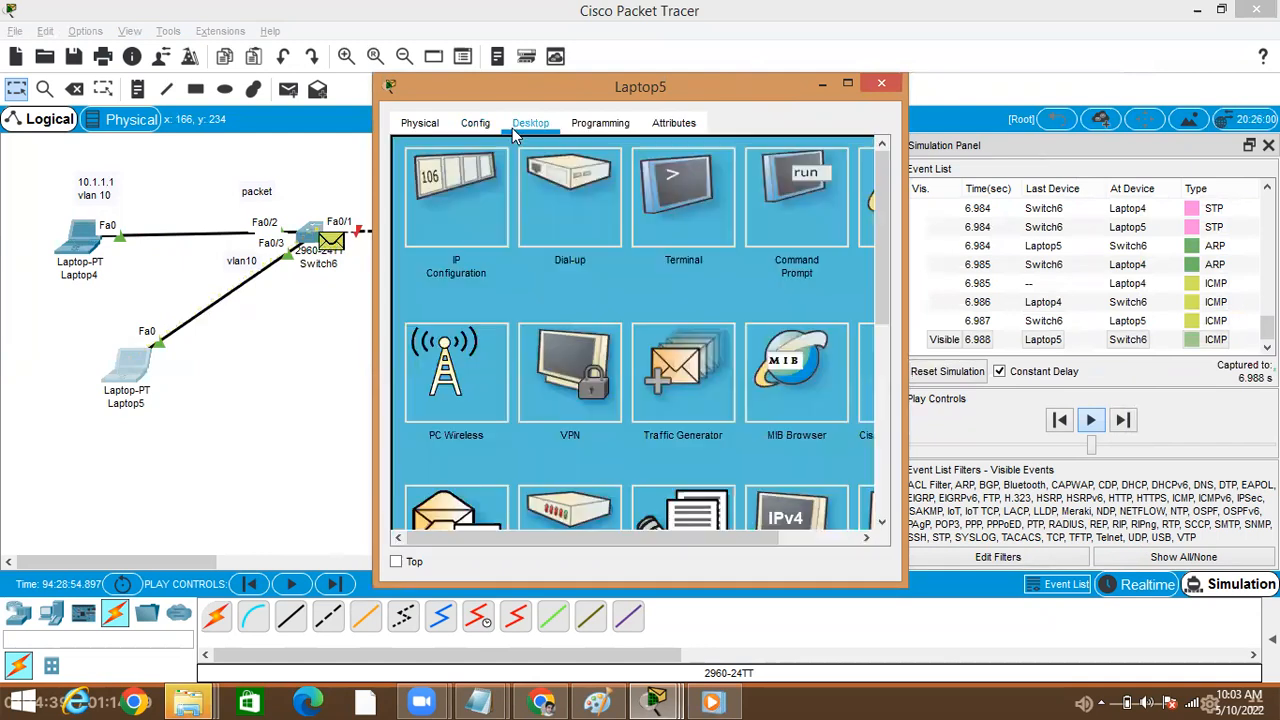
click(452, 214)
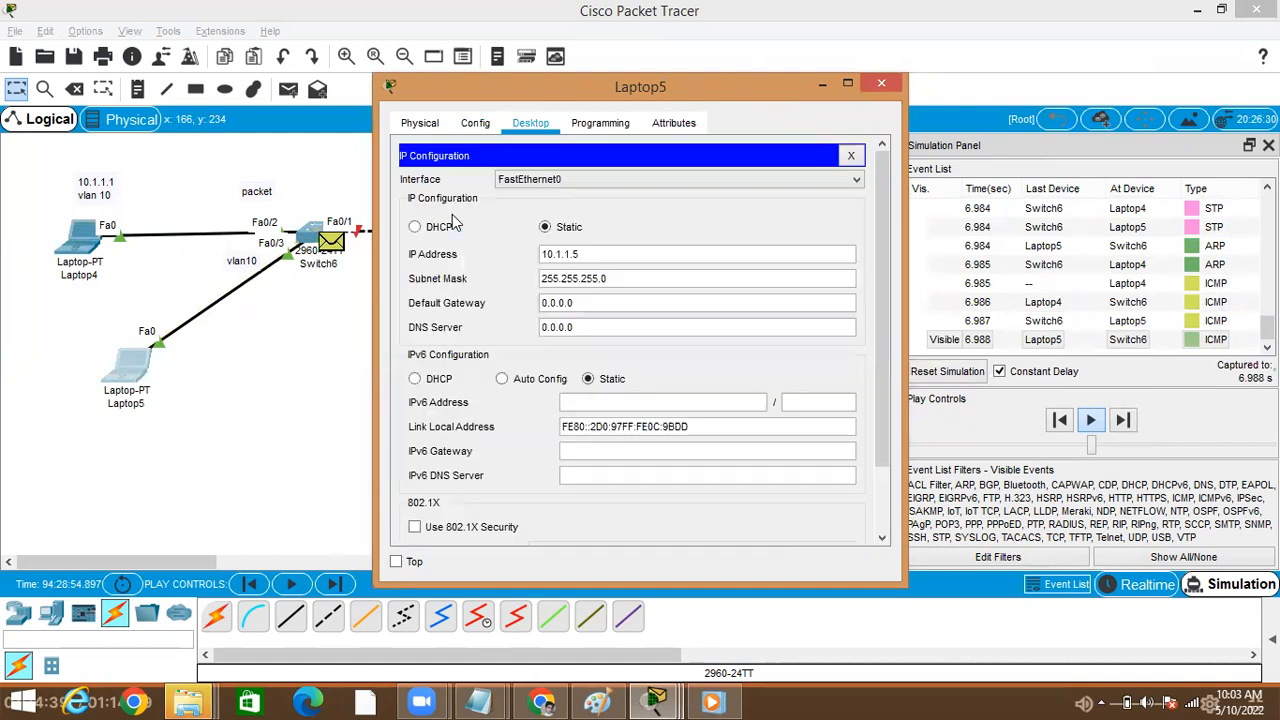
click(879, 86)
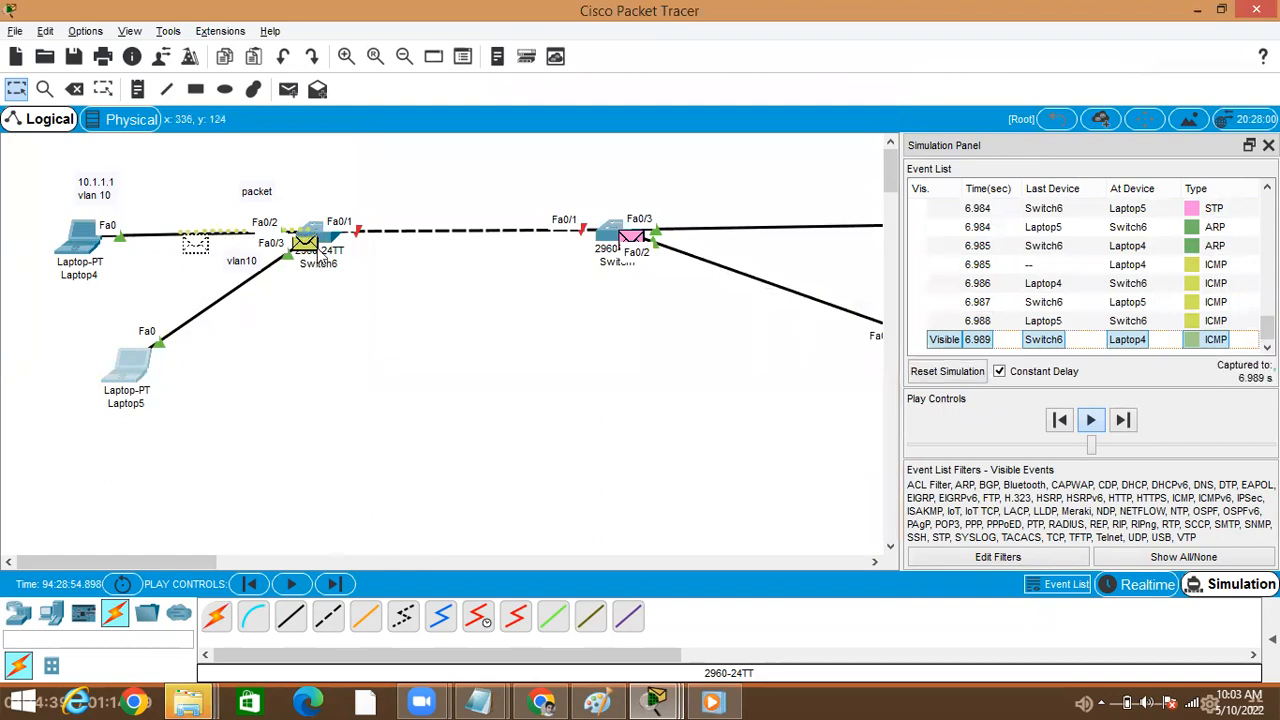
- Open Switch6's command line at the SW1 privileged prompt
click(318, 244)
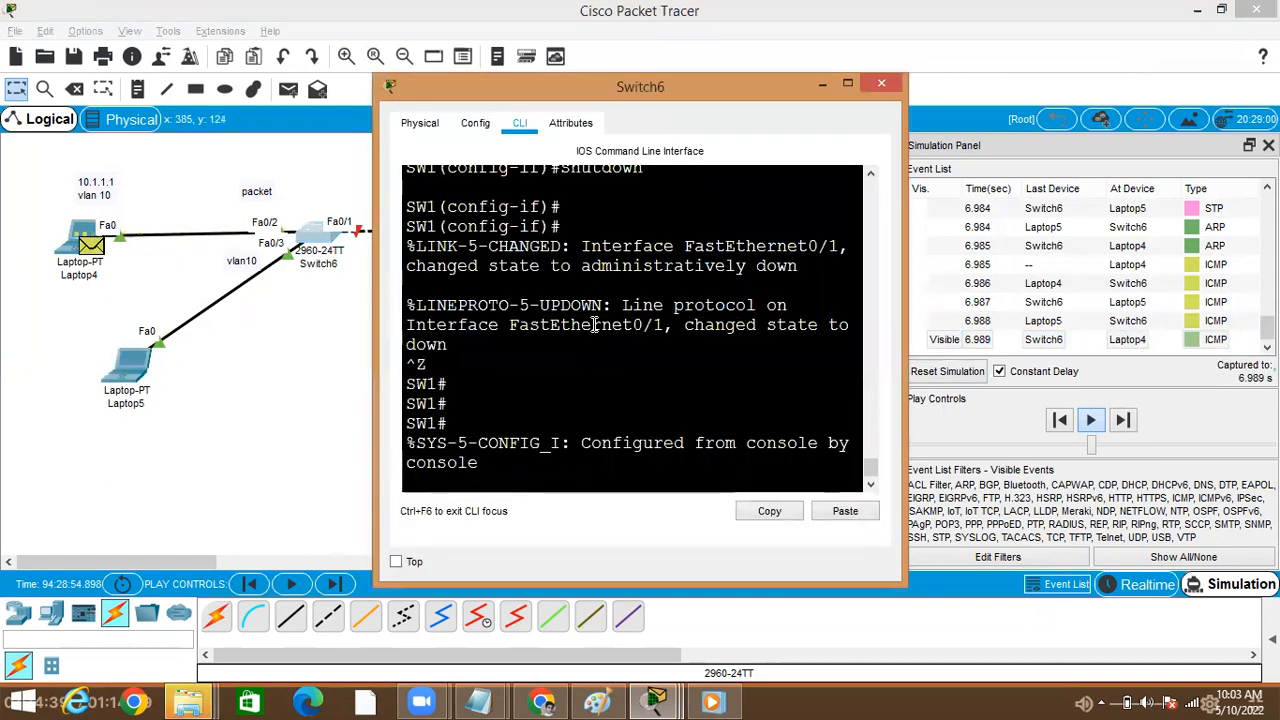
key(Return)
text(sho)
key(Tab)
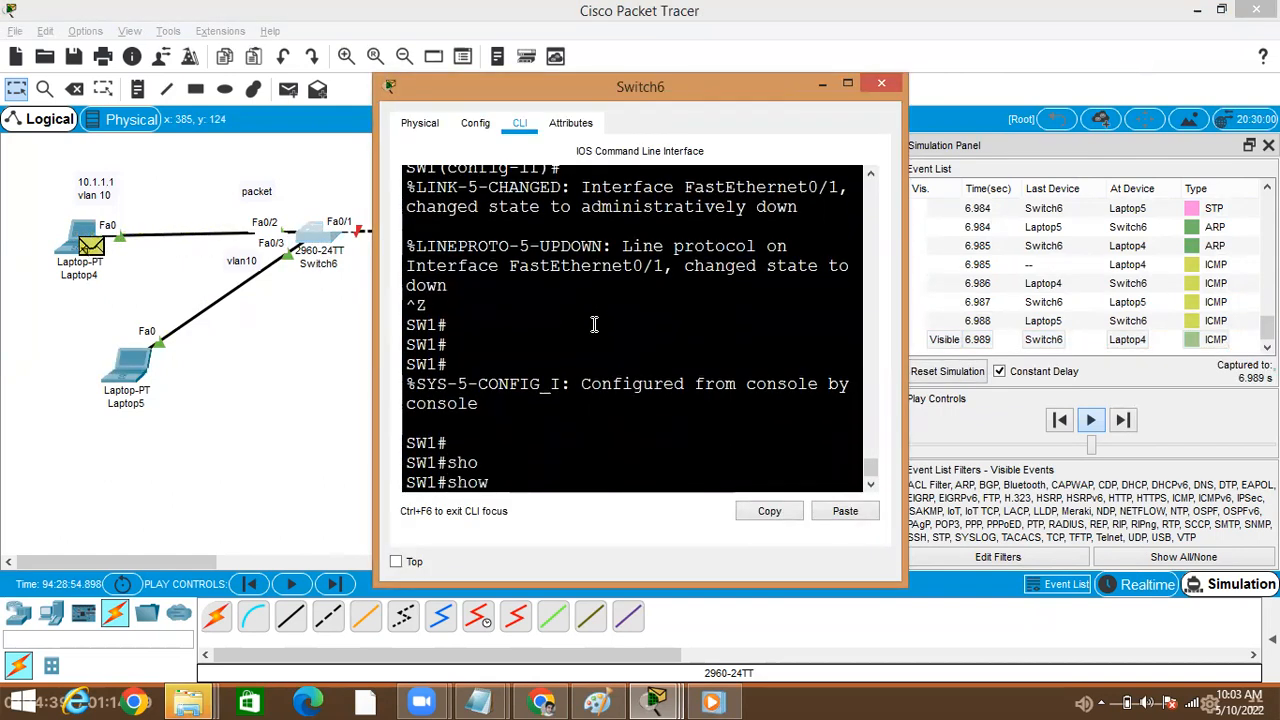
key(BackSpace)
key(BackSpace)
key(BackSpace)
key(BackSpace)
key(BackSpace)
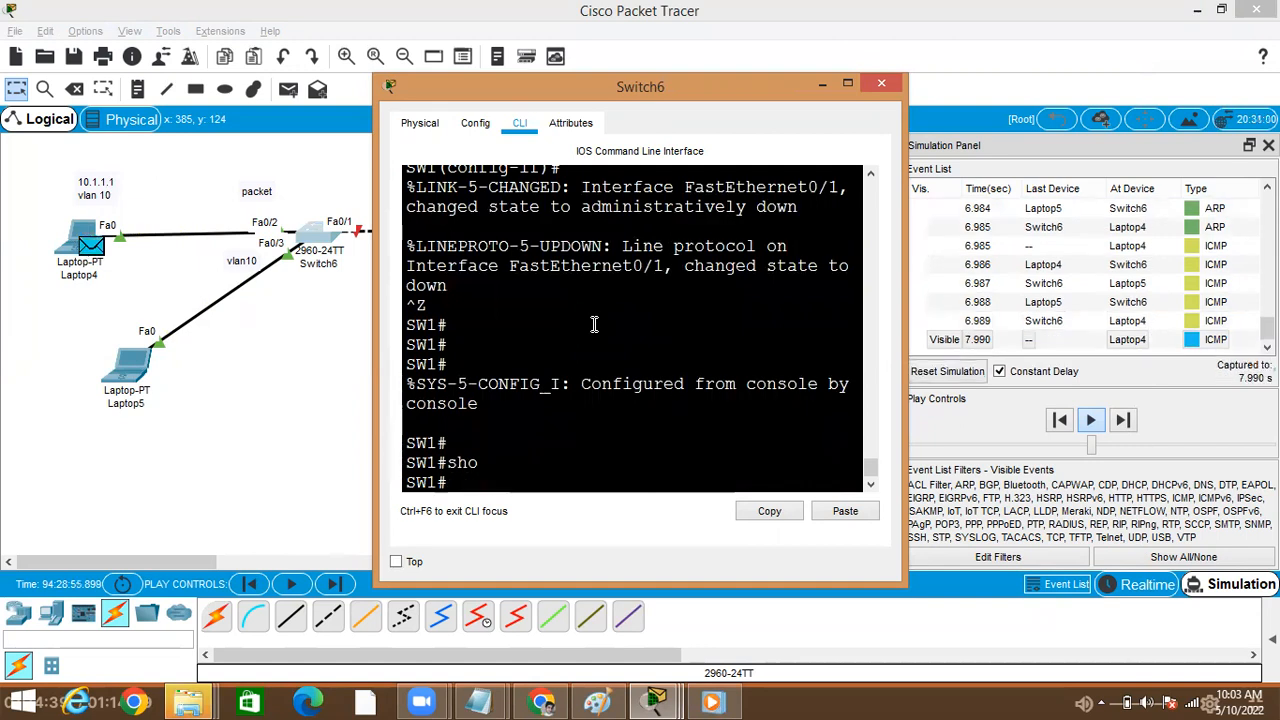
- Display the details and member ports of VLAN 10 on SW1 with the show vlan id 10 command
key(Return)
key(Return)
text(sho)
key(Tab)
text(vl)
key(Tab)
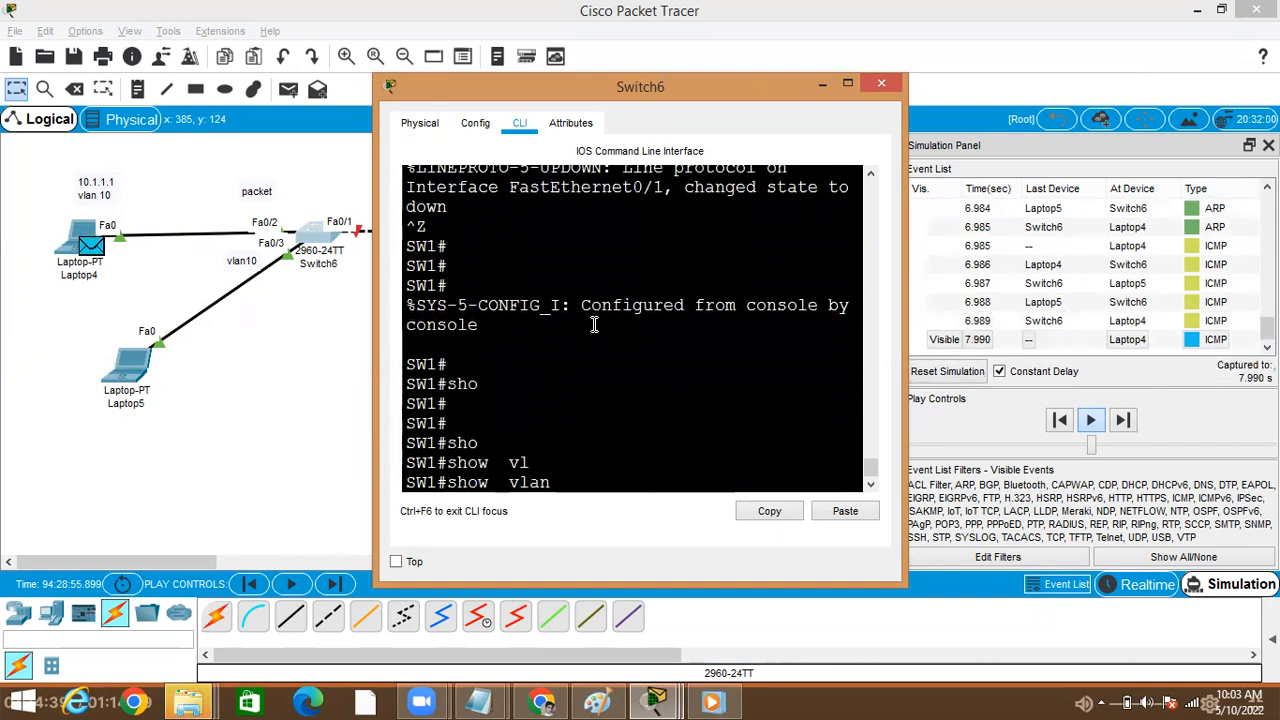
text(id)
key(Tab)
text(10)
key(Return)
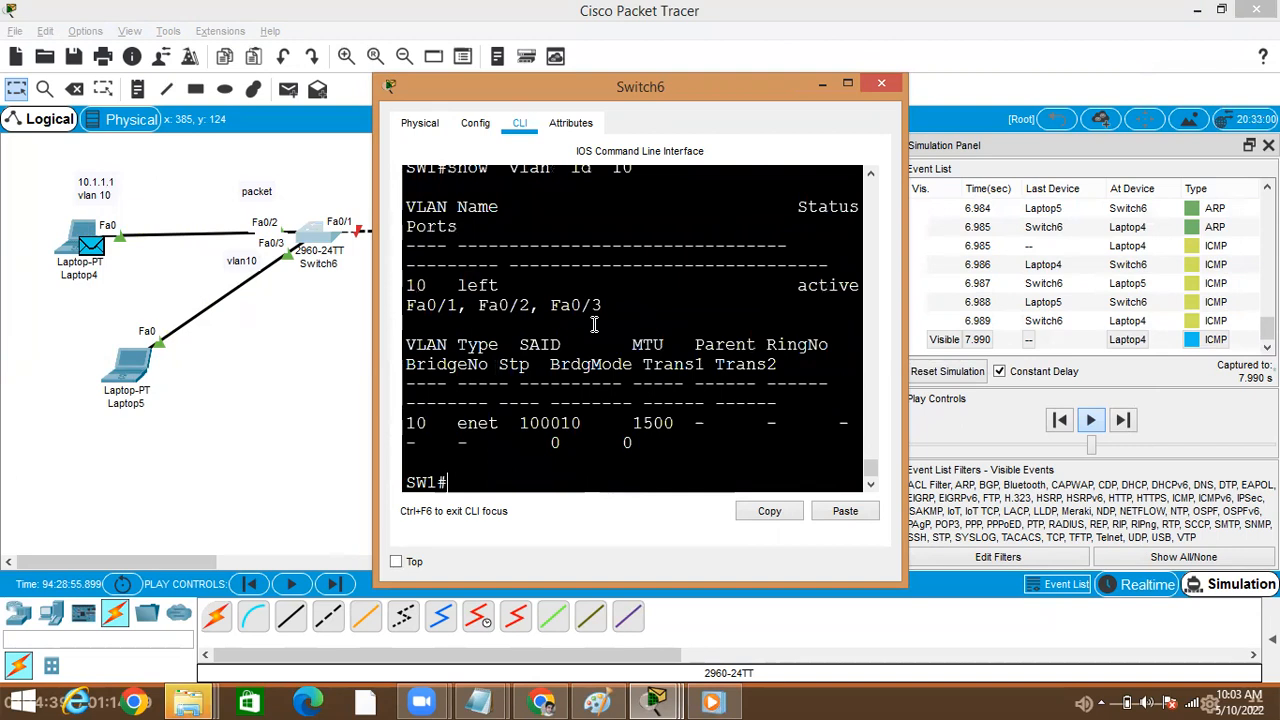
- Maximize the Switch6 window, run show vlan id 10 again and return to the network topology
click(849, 78)
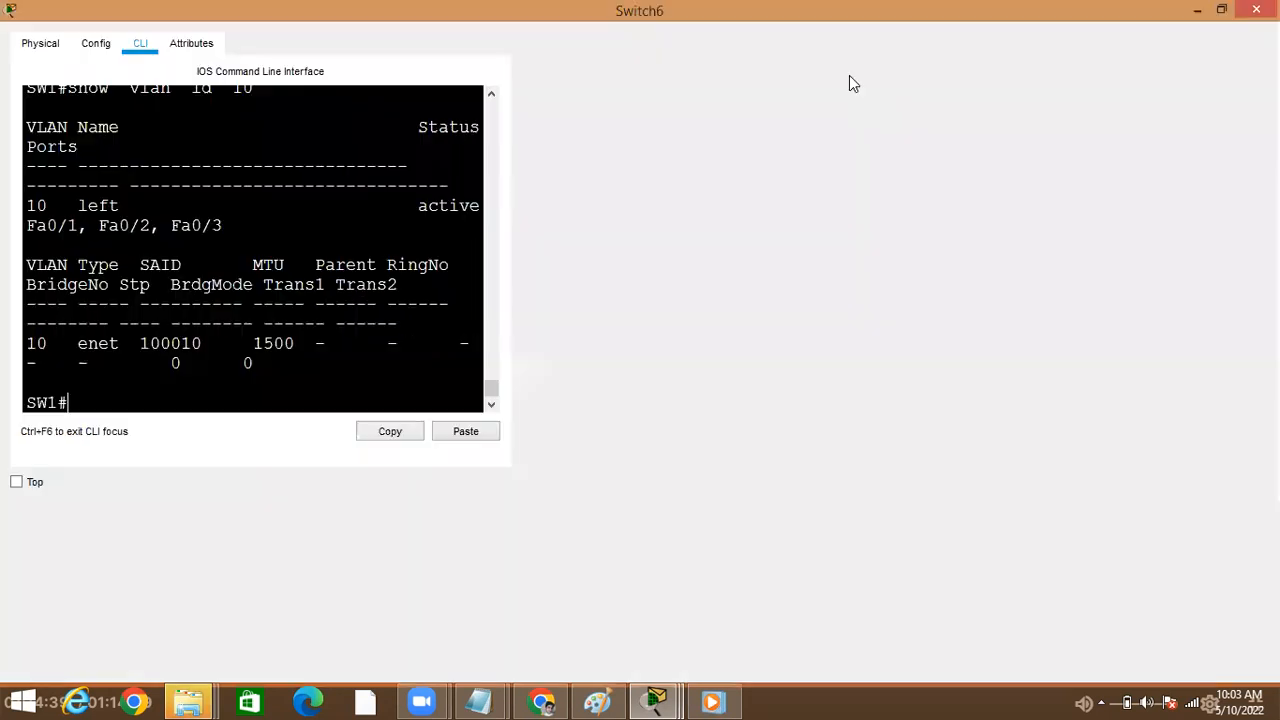
key(Return)
key(Up)
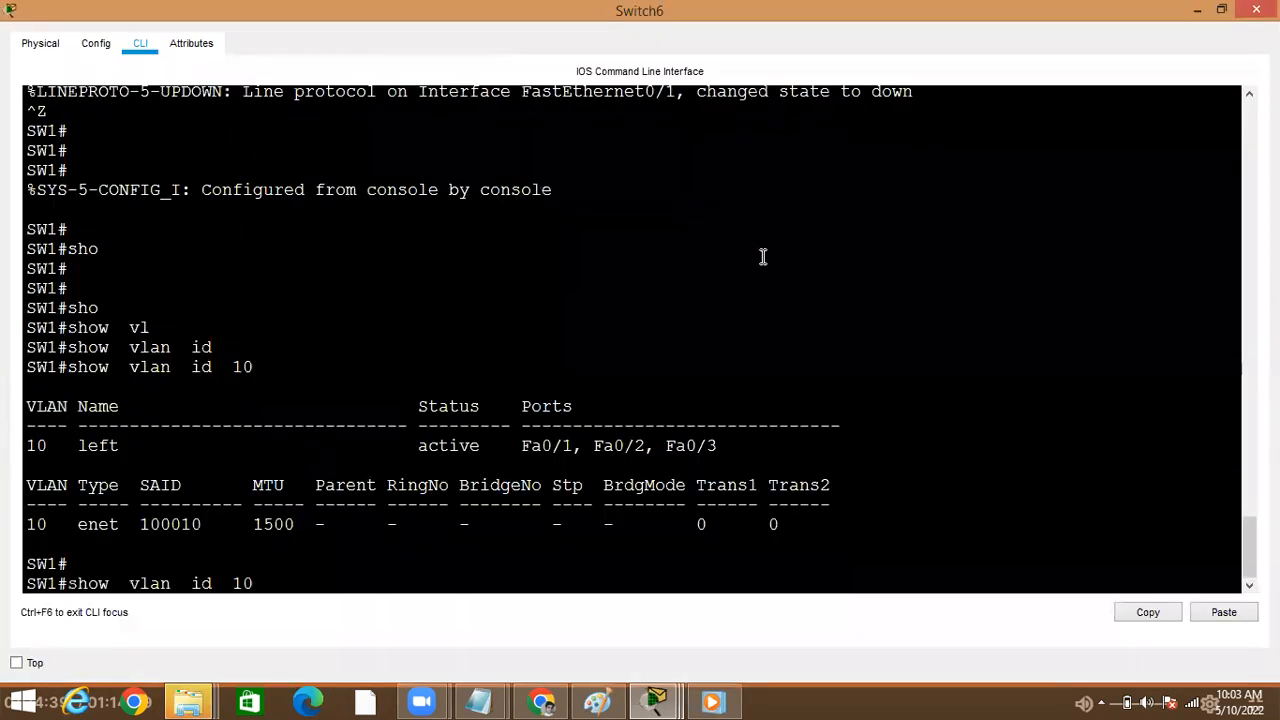
key(Return)
key(alt+Tab)
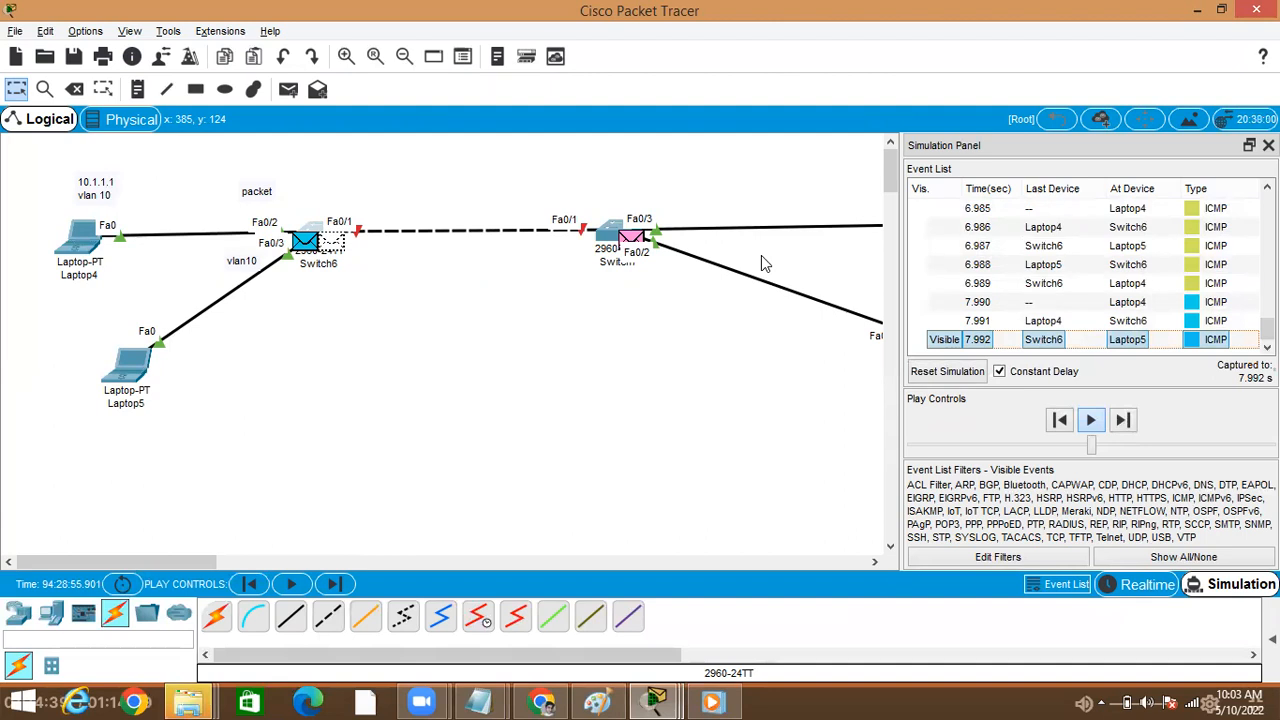
- Nudge Laptop5 slightly upward in the topology and review its IP configuration
drag(133, 400, 128, 370)
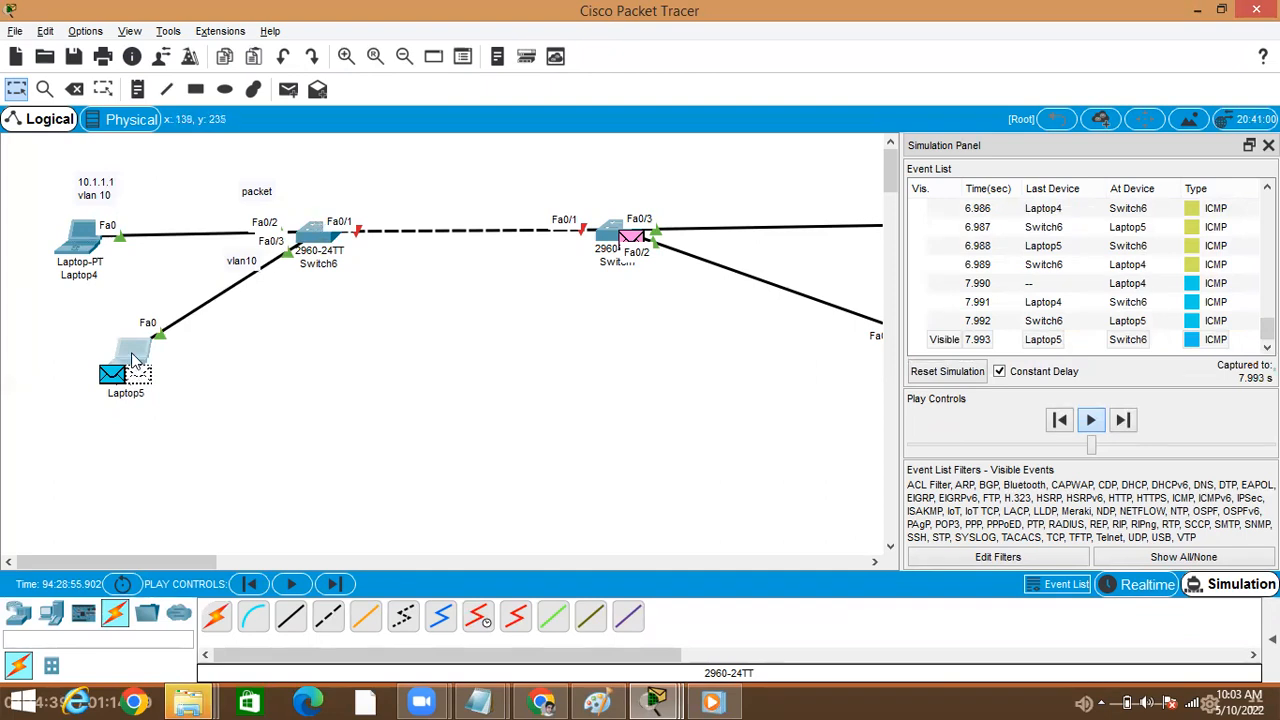
click(135, 362)
click(446, 208)
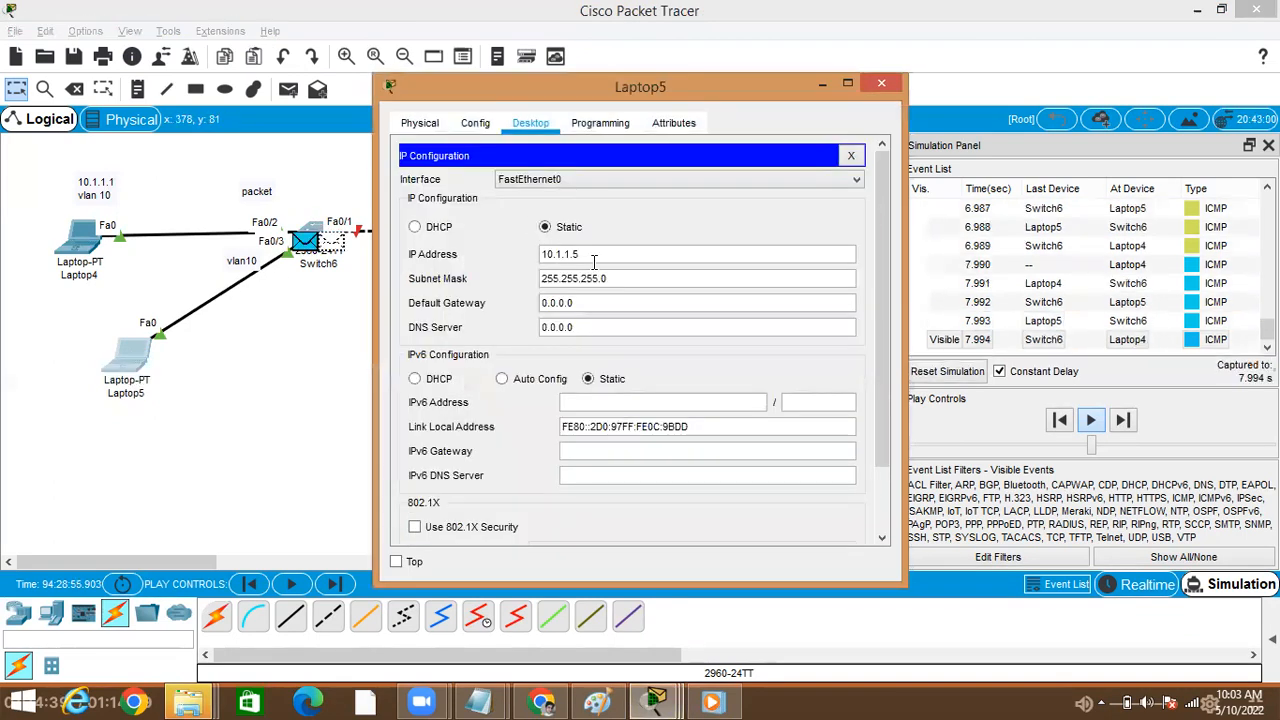
click(882, 86)
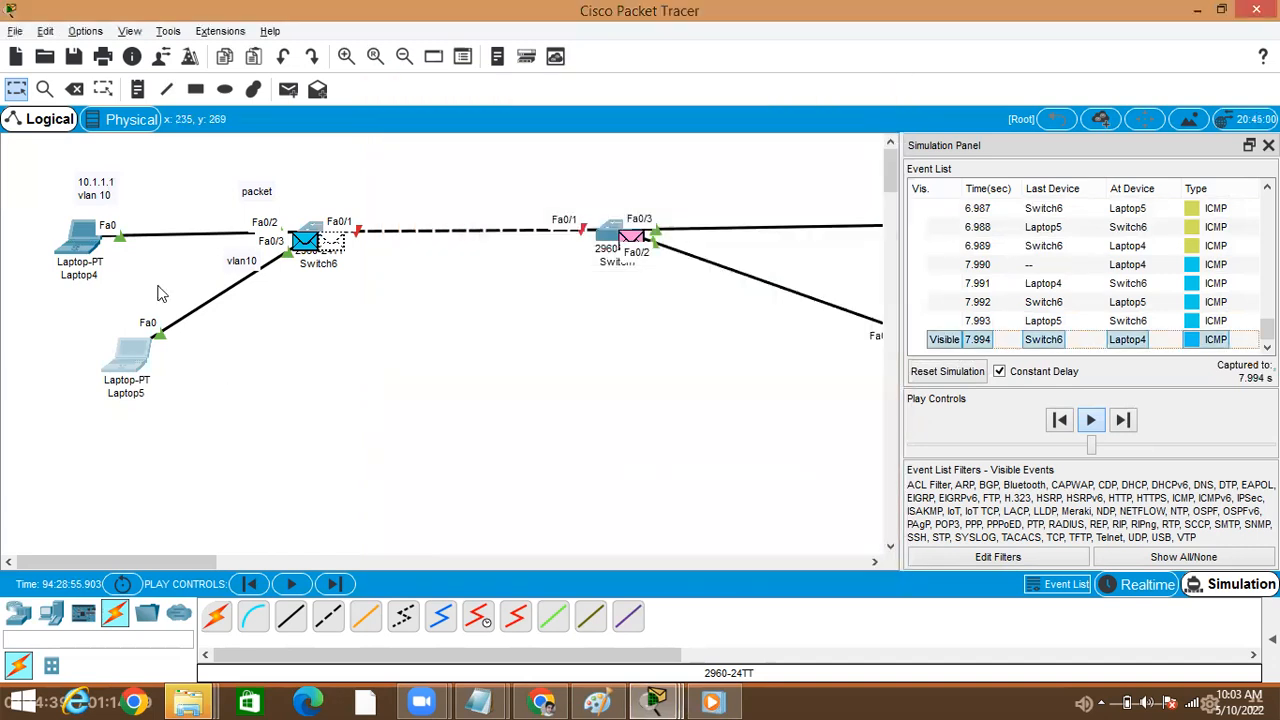
- Check Laptop4's ping replies, place its window clear of the left-hand devices and restart the ping to 10.1.1.5
click(77, 236)
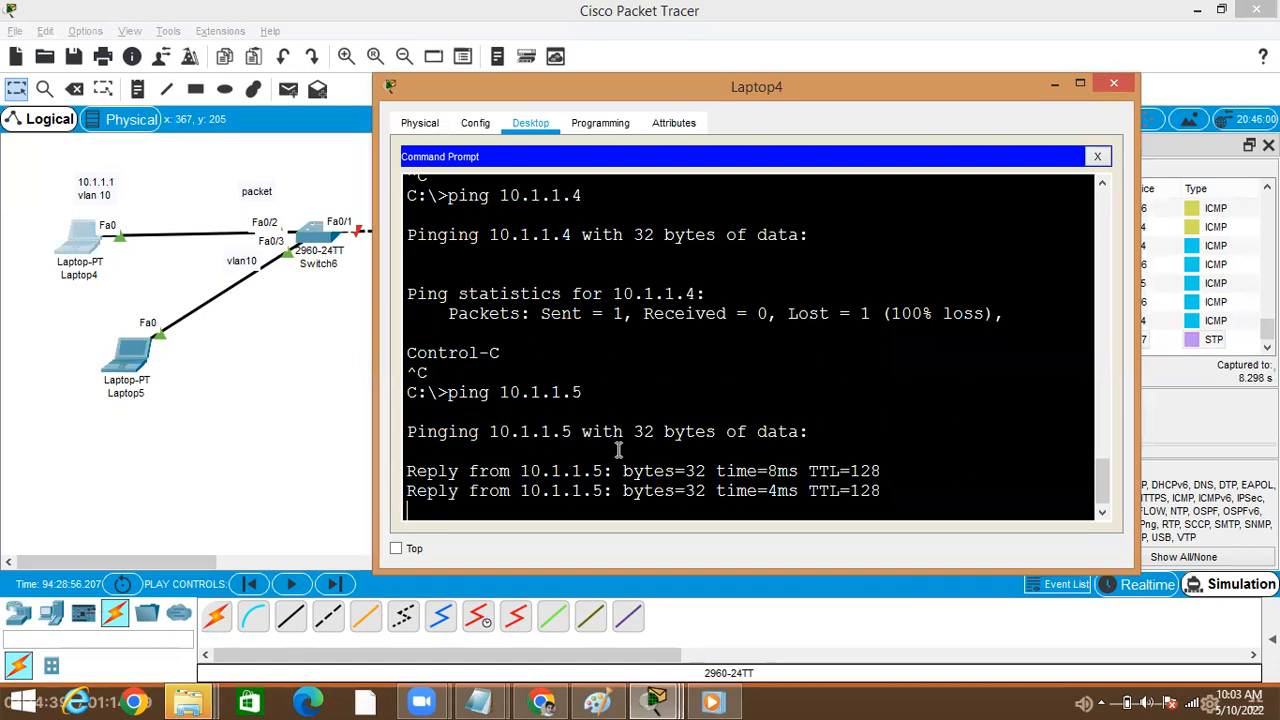
click(285, 481)
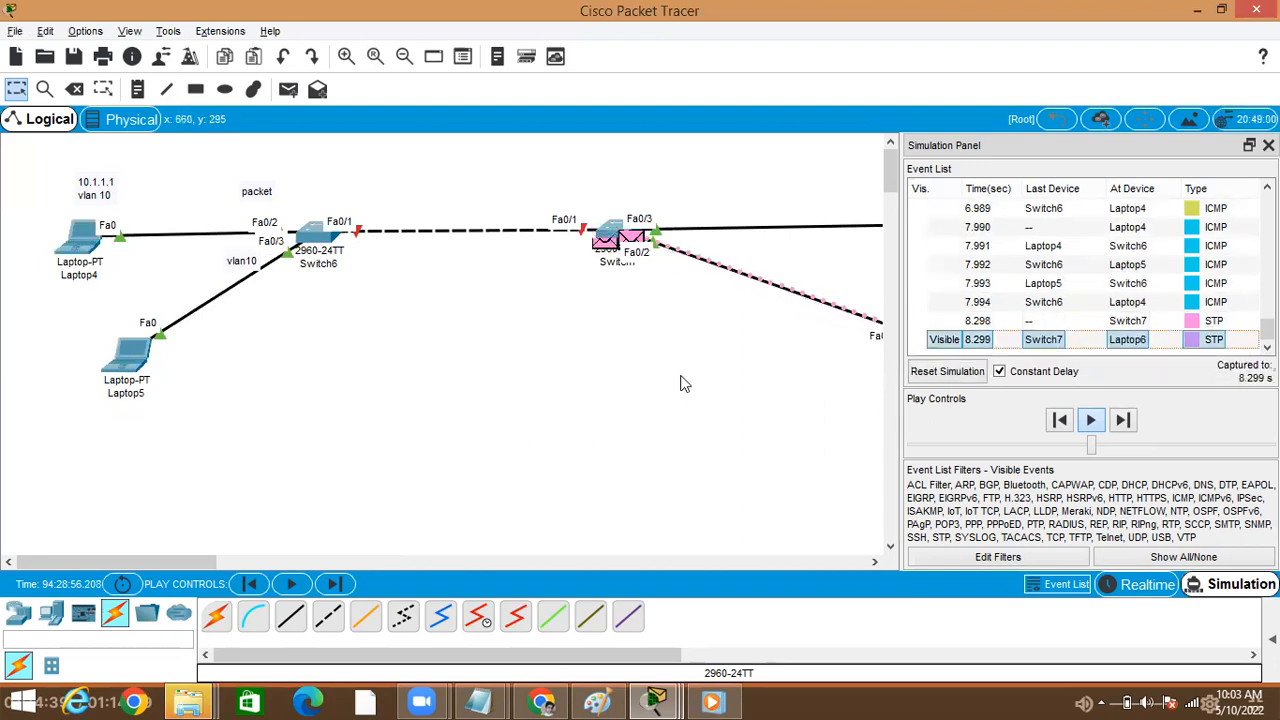
click(68, 245)
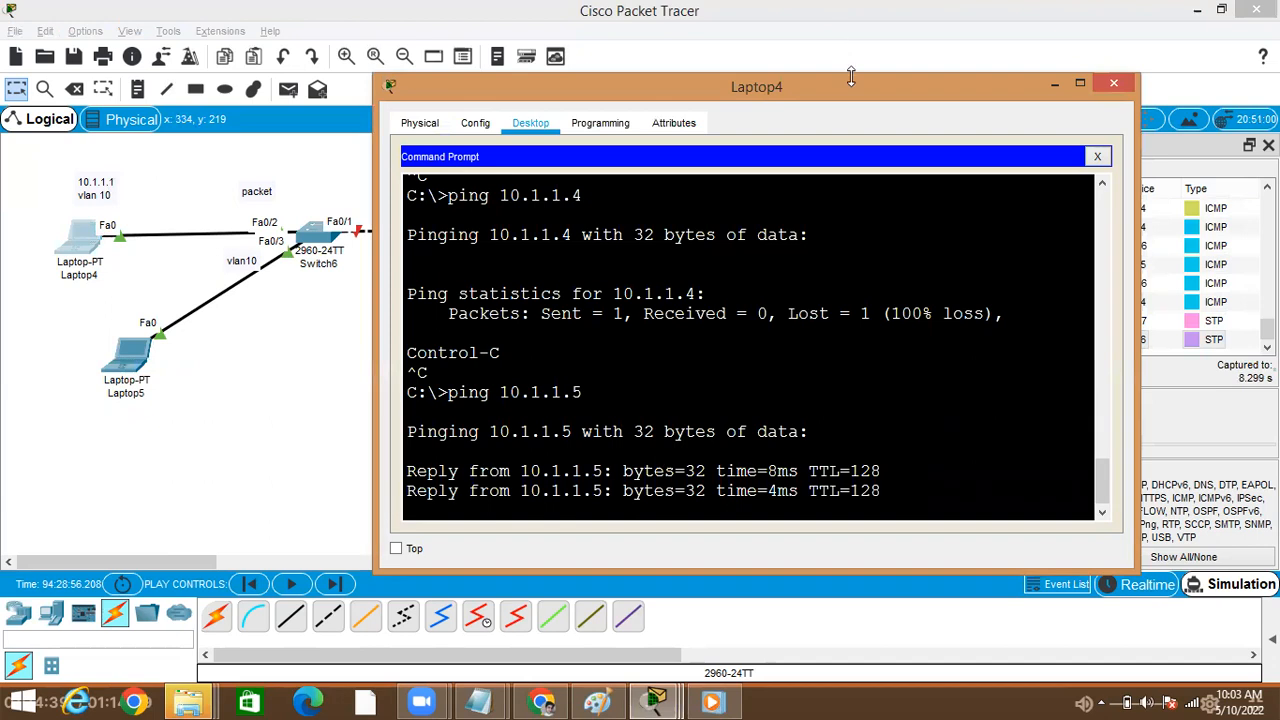
drag(864, 79, 1034, 7)
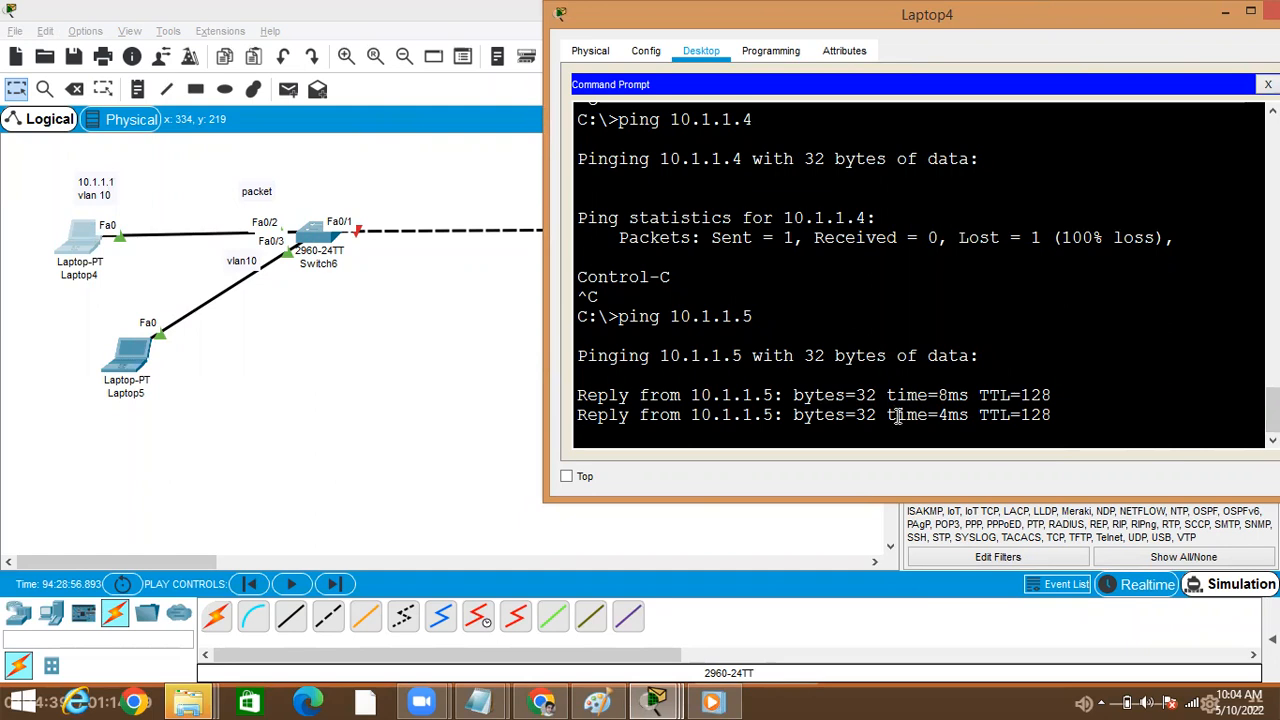
key(ctrl+c)
key(Up)
key(Return)
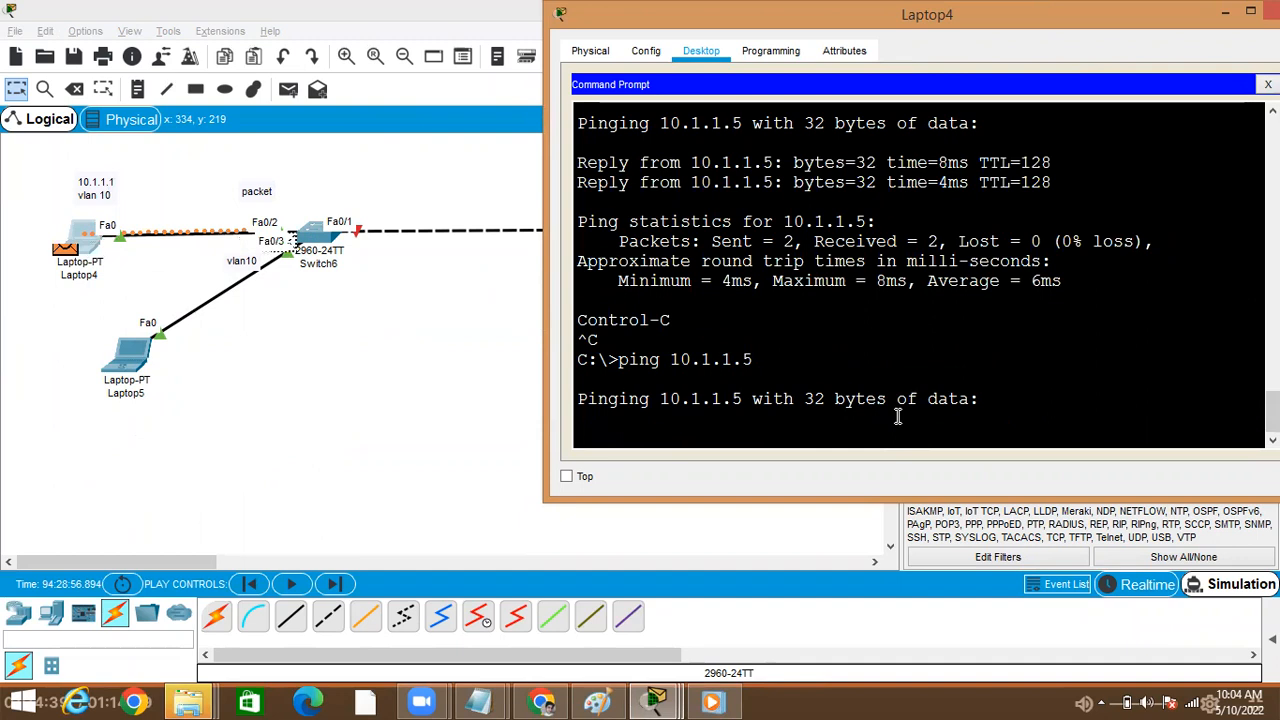
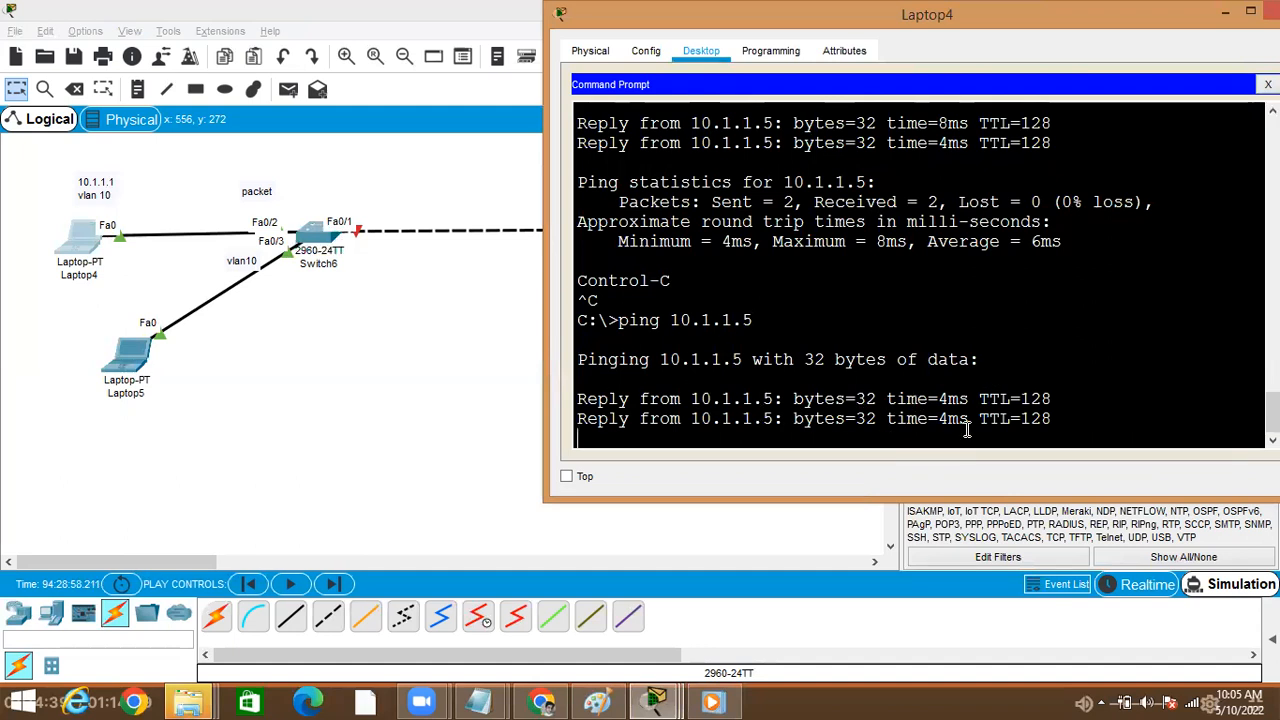
- Examine the latest ping replies from 10.1.1.5 in Laptop4's command prompt and minimize its window
double_click(998, 418)
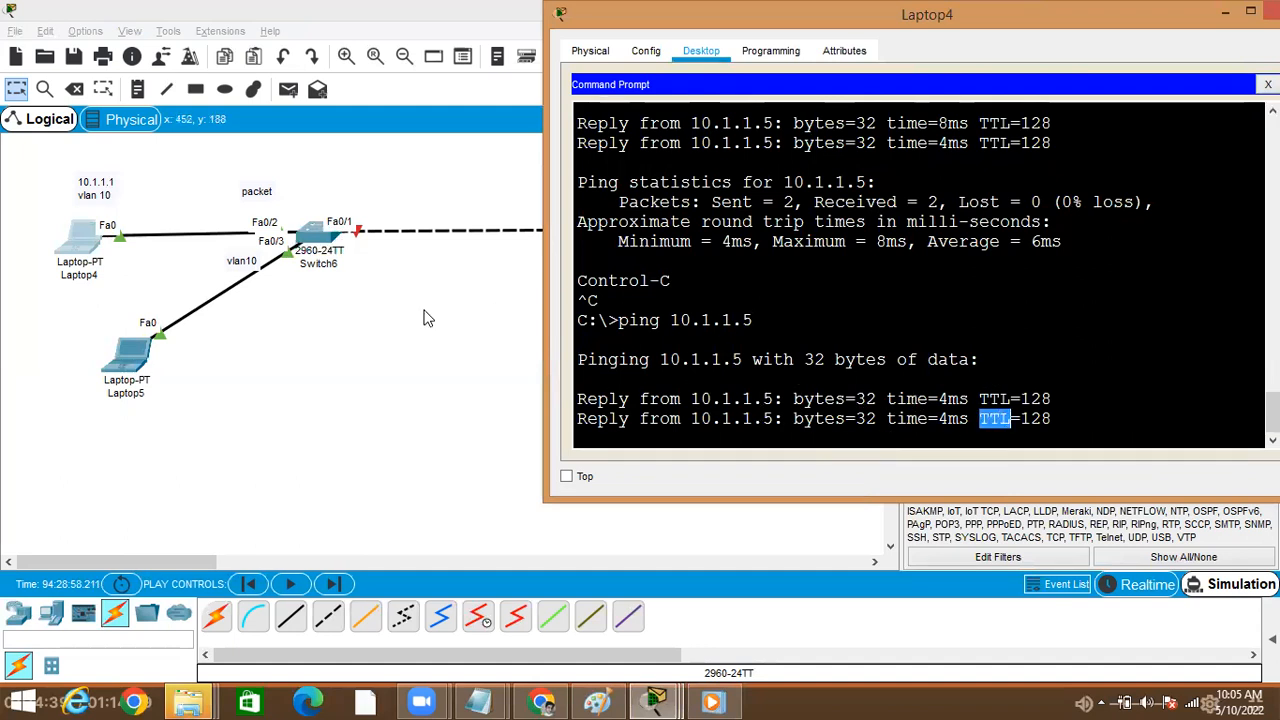
double_click(744, 418)
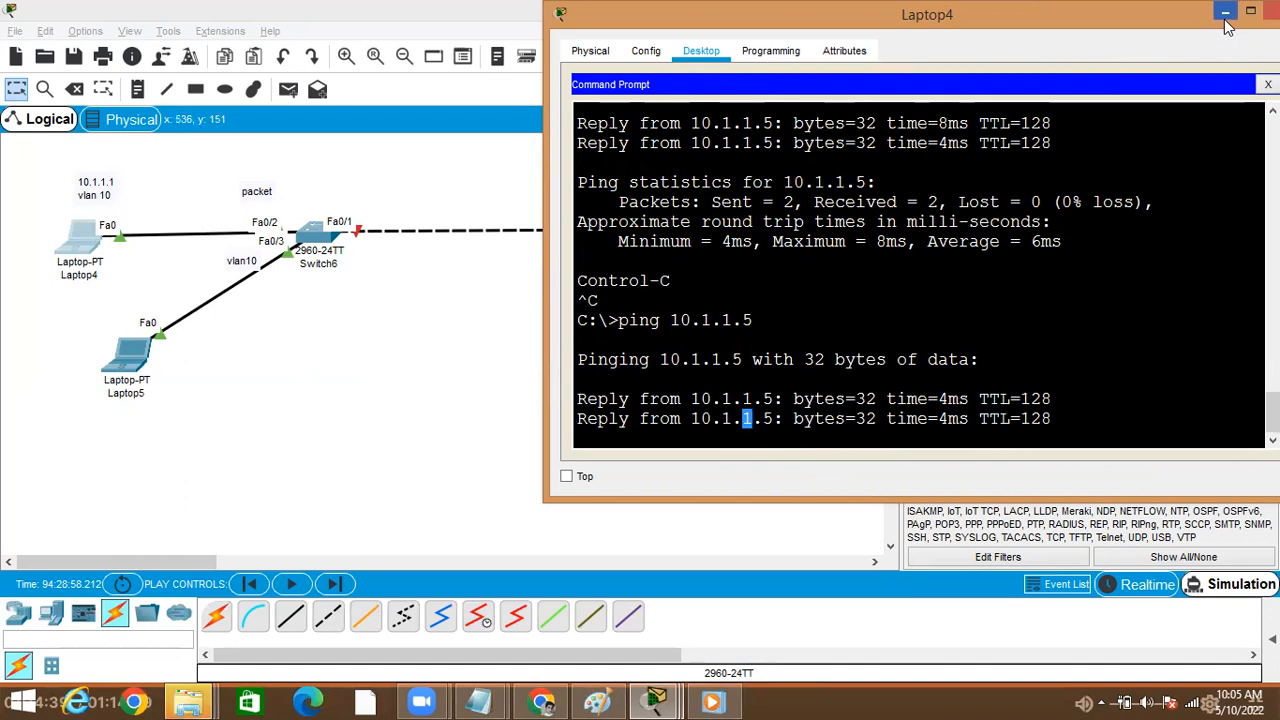
click(1226, 14)
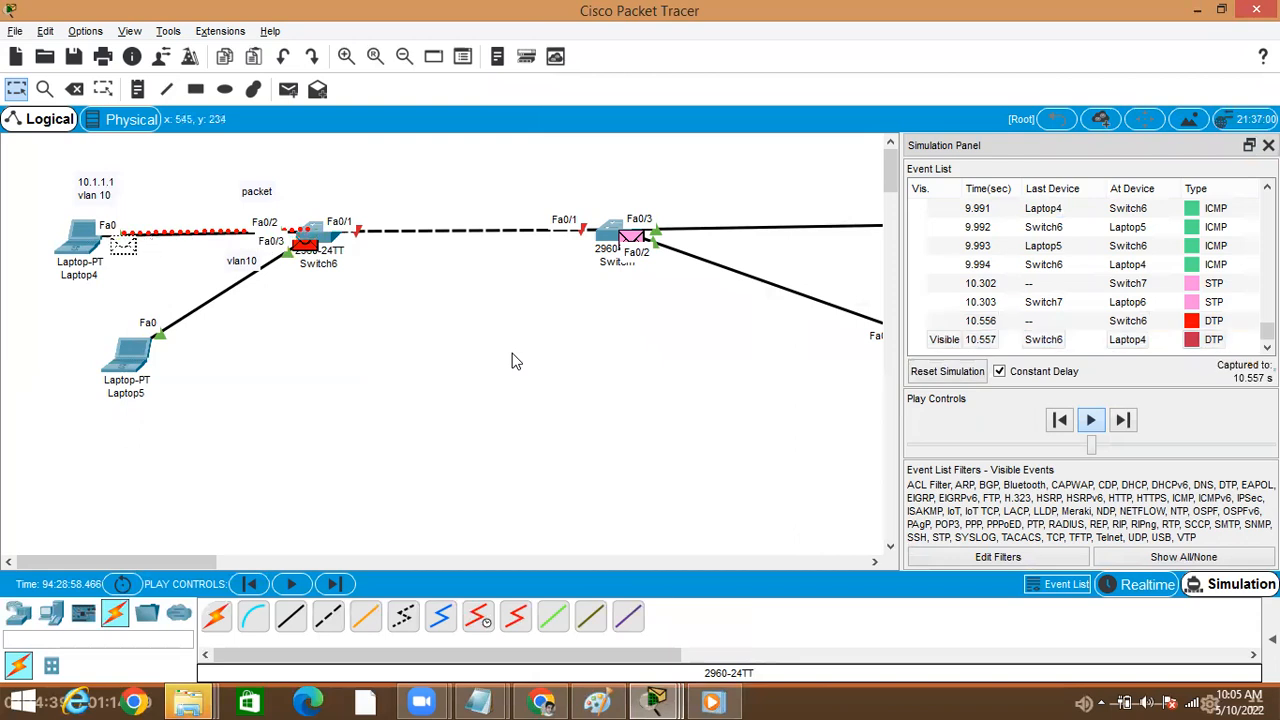
- Open Switch6's command line and enter global configuration mode on SW1
click(323, 248)
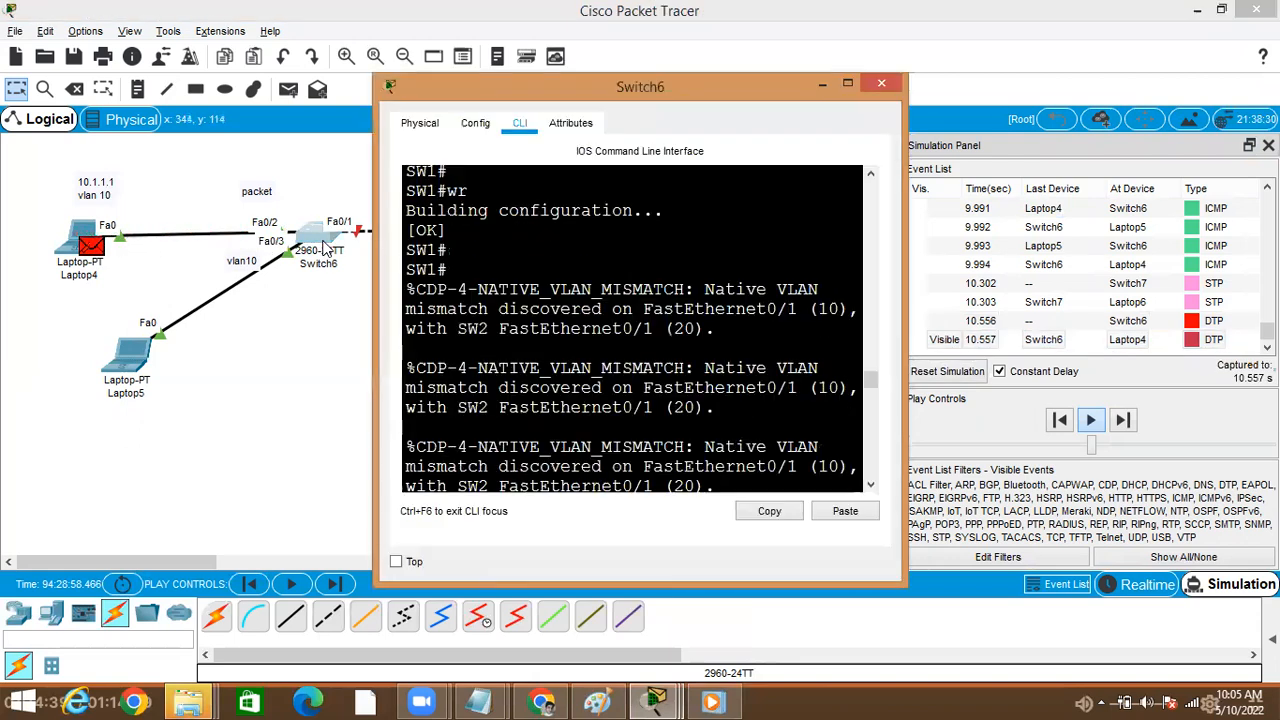
click(823, 85)
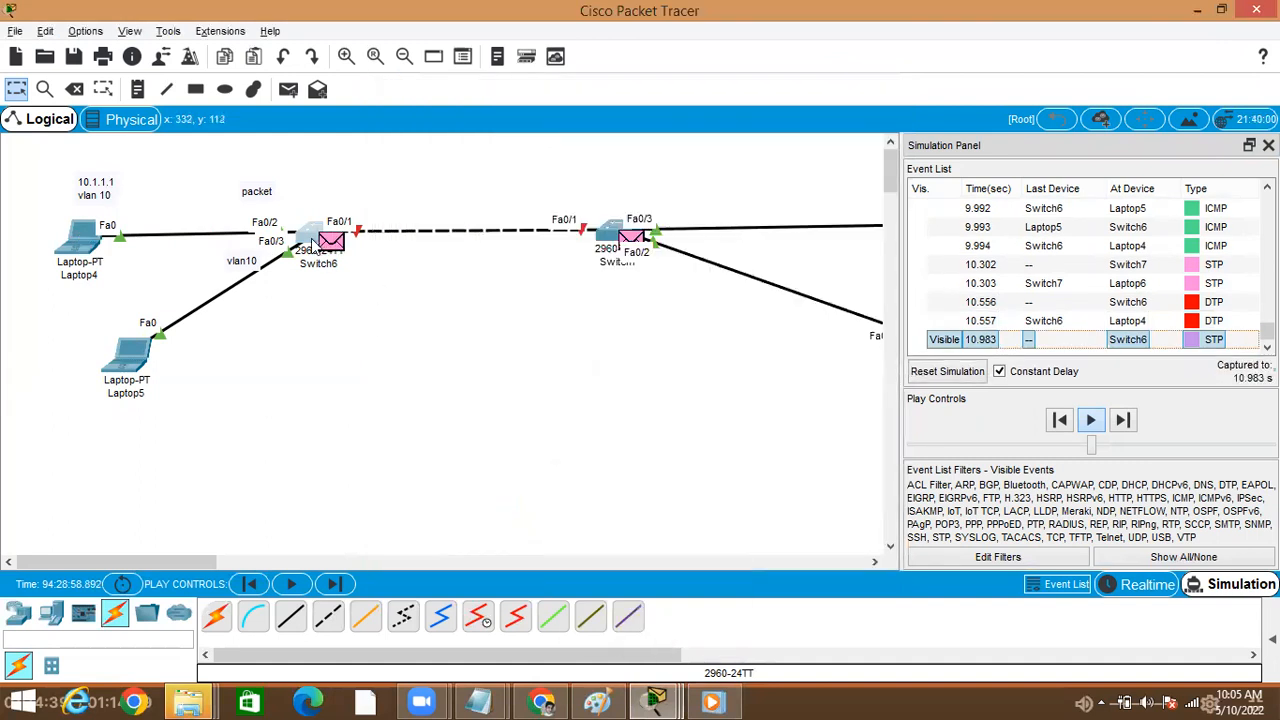
click(316, 244)
scroll(617, 380, up, 5)
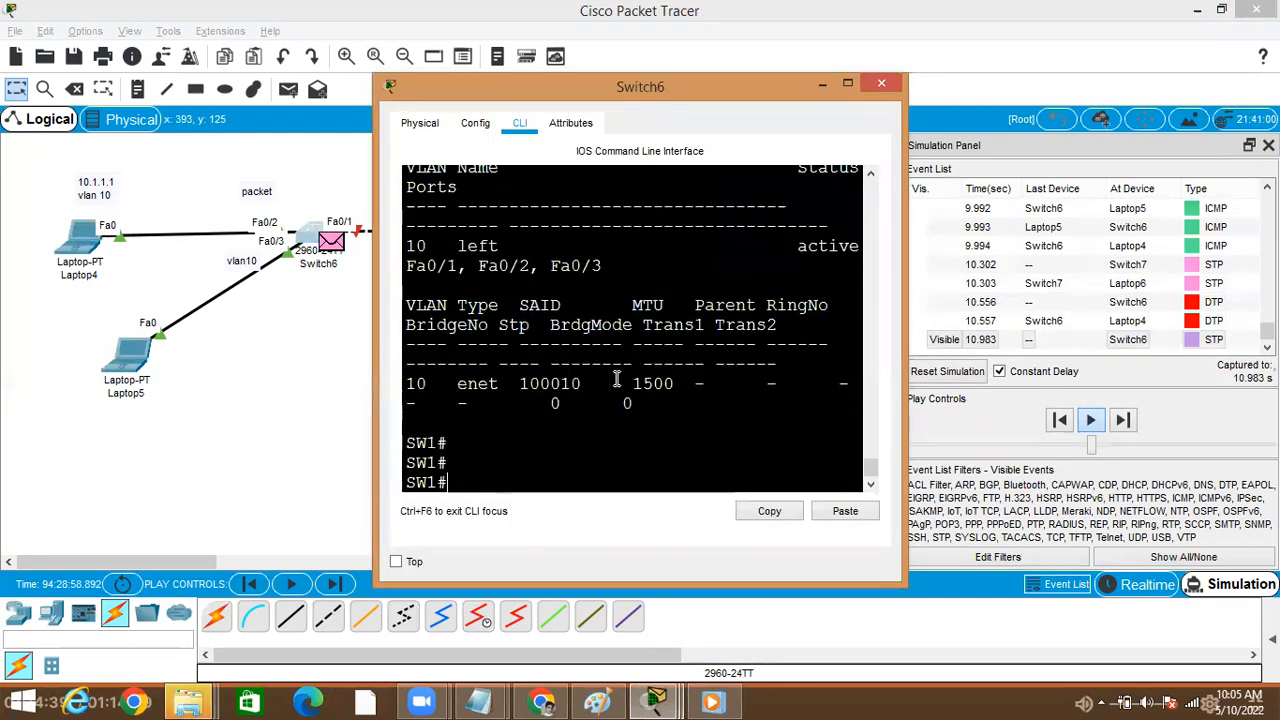
key(Return)
text(conf)
key(Tab)
text(t)
key(Tab)
key(Return)
- Enable interface FastEthernet 0/1 on SW1 with no shutdown, leave configuration mode and return to the topology
text(int)
key(Tab)
text(fa)
key(Tab)
text(0/1)
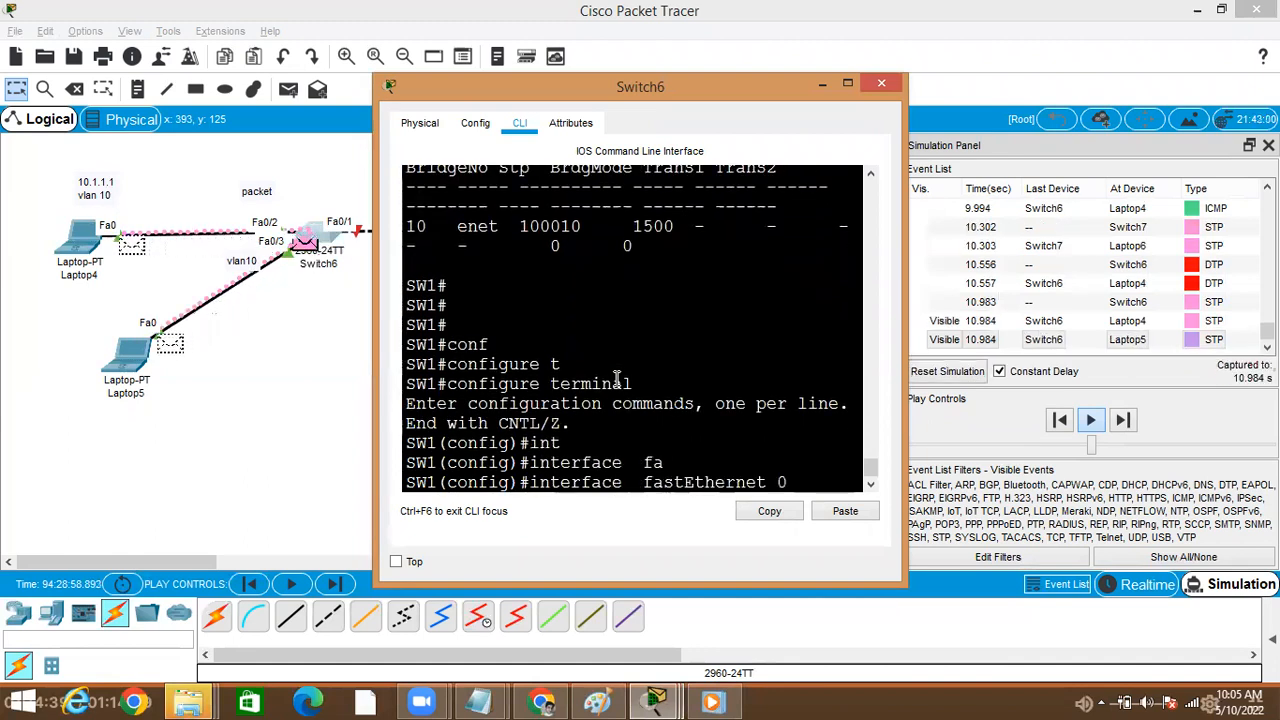
key(Return)
text(no sh)
key(Tab)
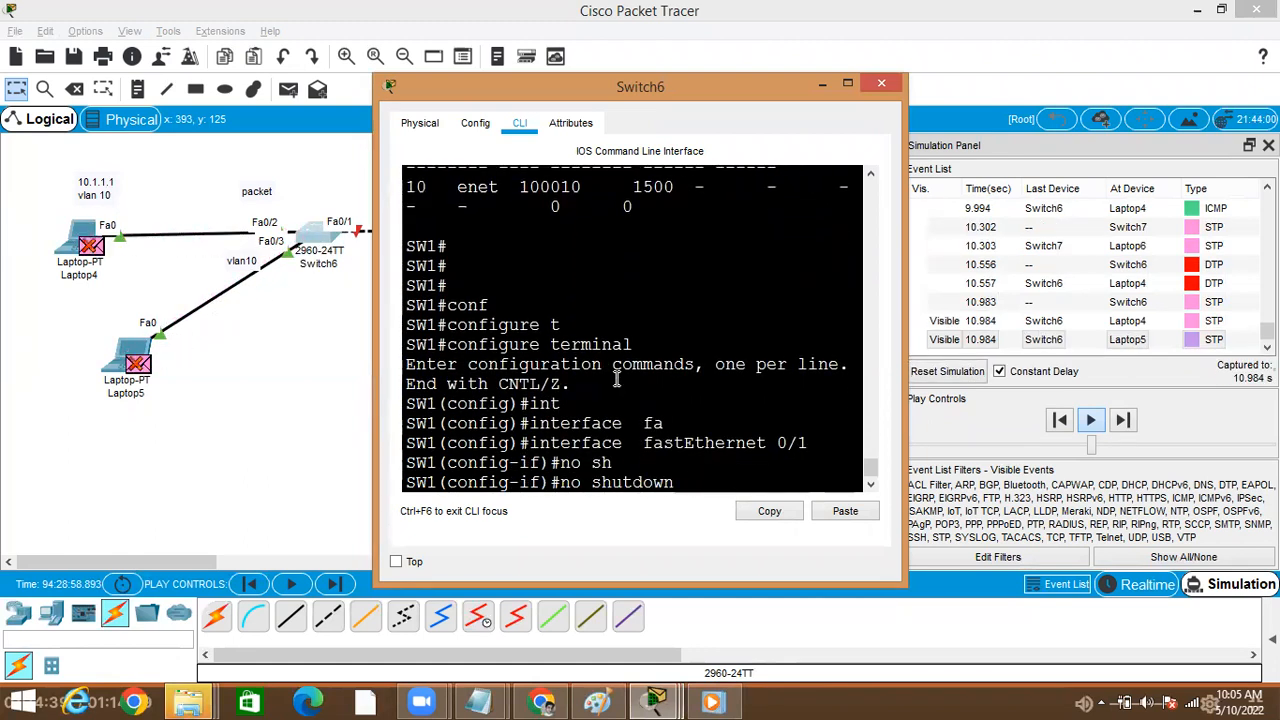
key(Return)
key(Return)
key(ctrl+z)
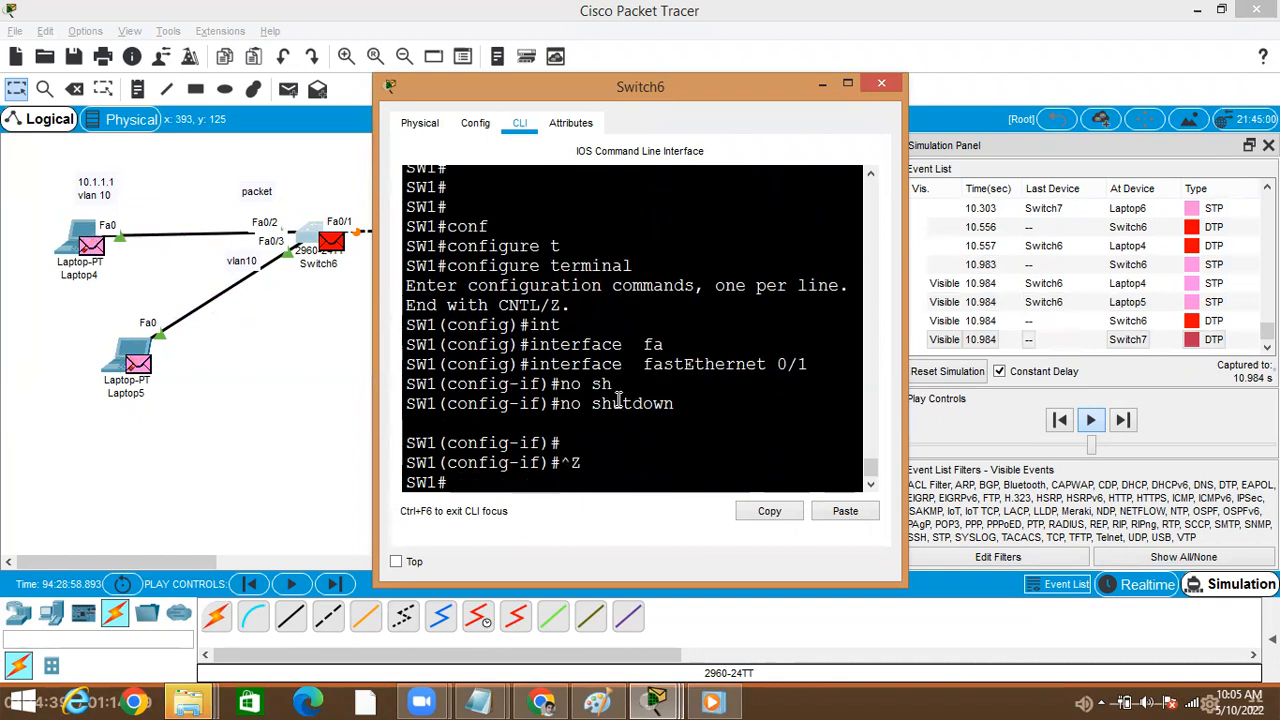
click(293, 415)
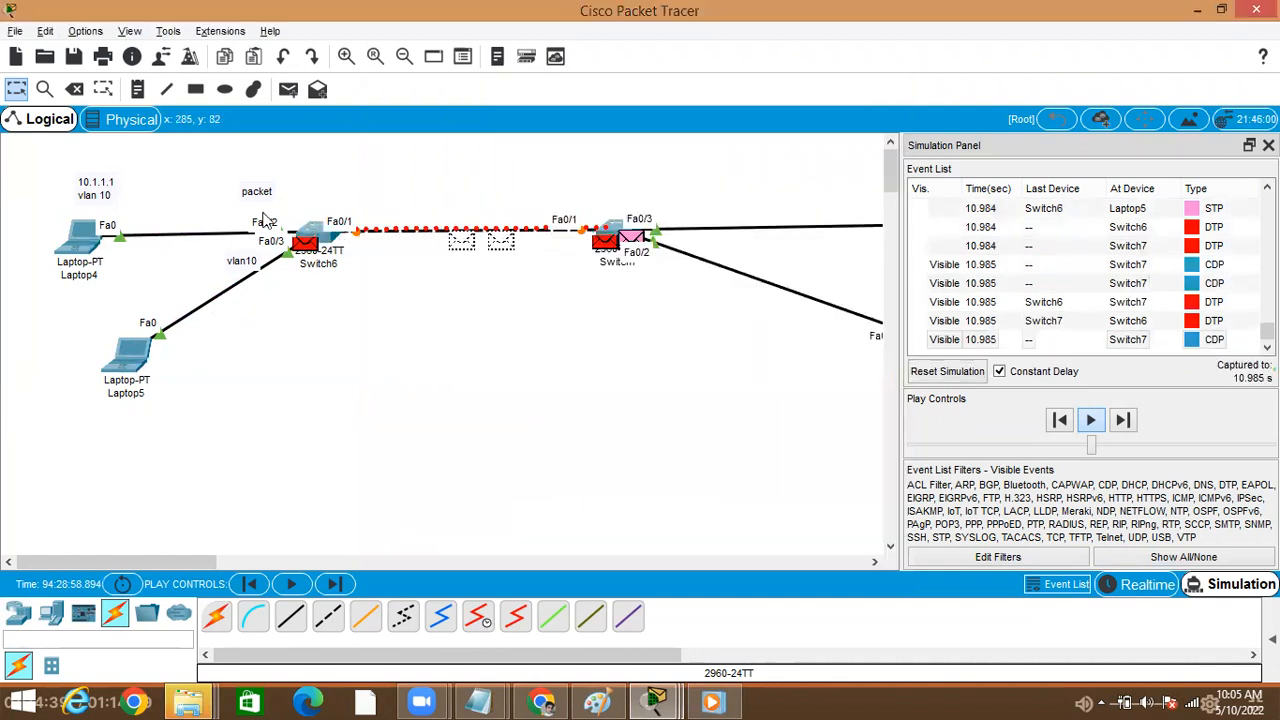
- Move the packet label above Switch7 and float the Simulation Panel below the right-hand laptops
drag(258, 203, 601, 203)
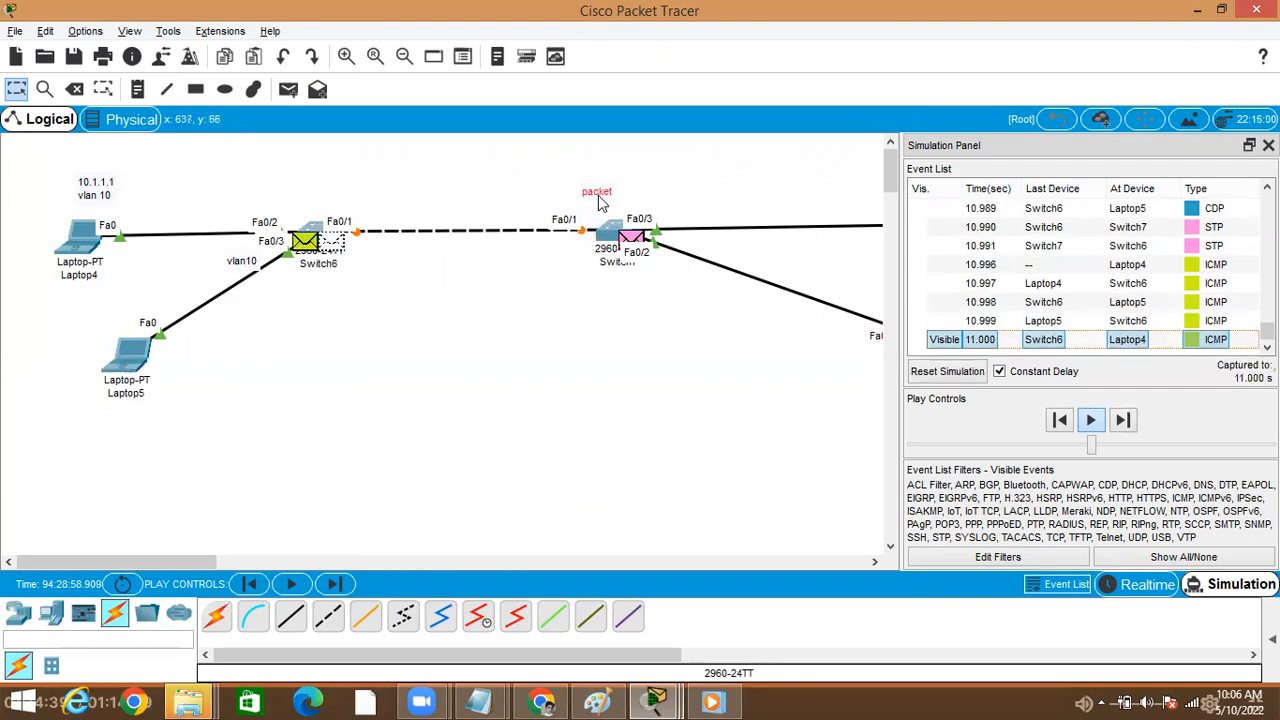
drag(1040, 160, 1213, 162)
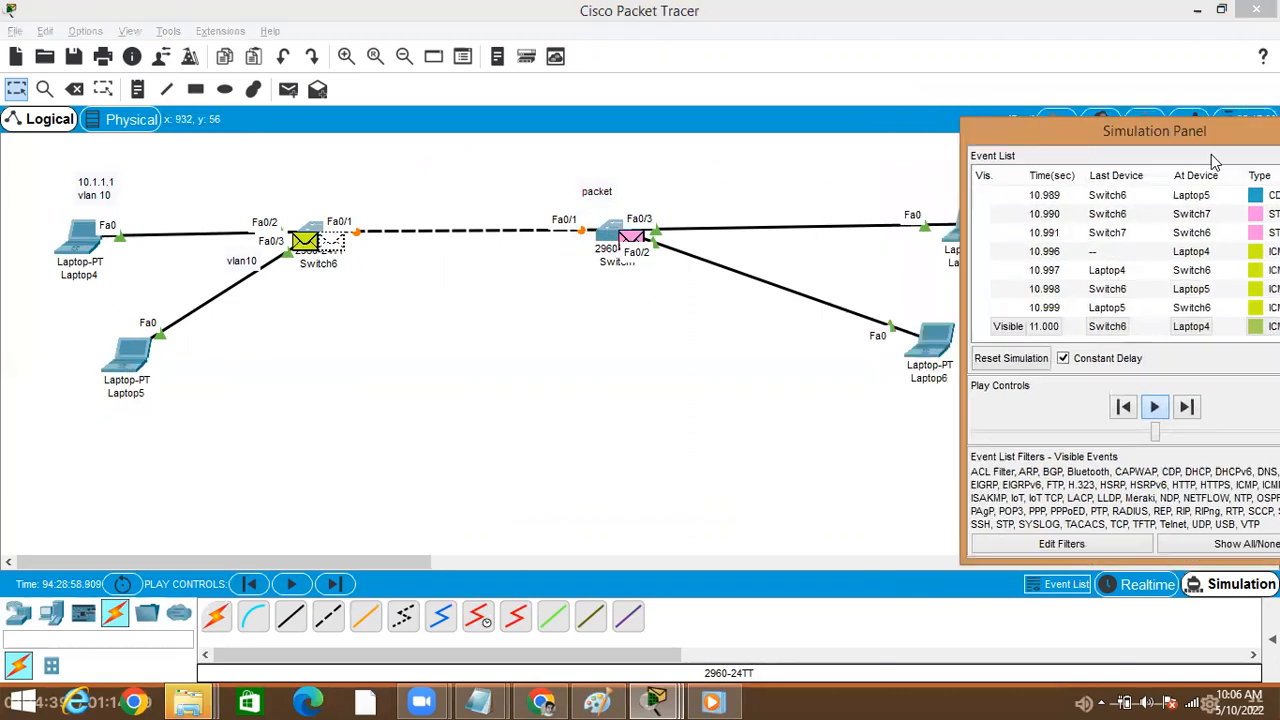
drag(1029, 128, 876, 500)
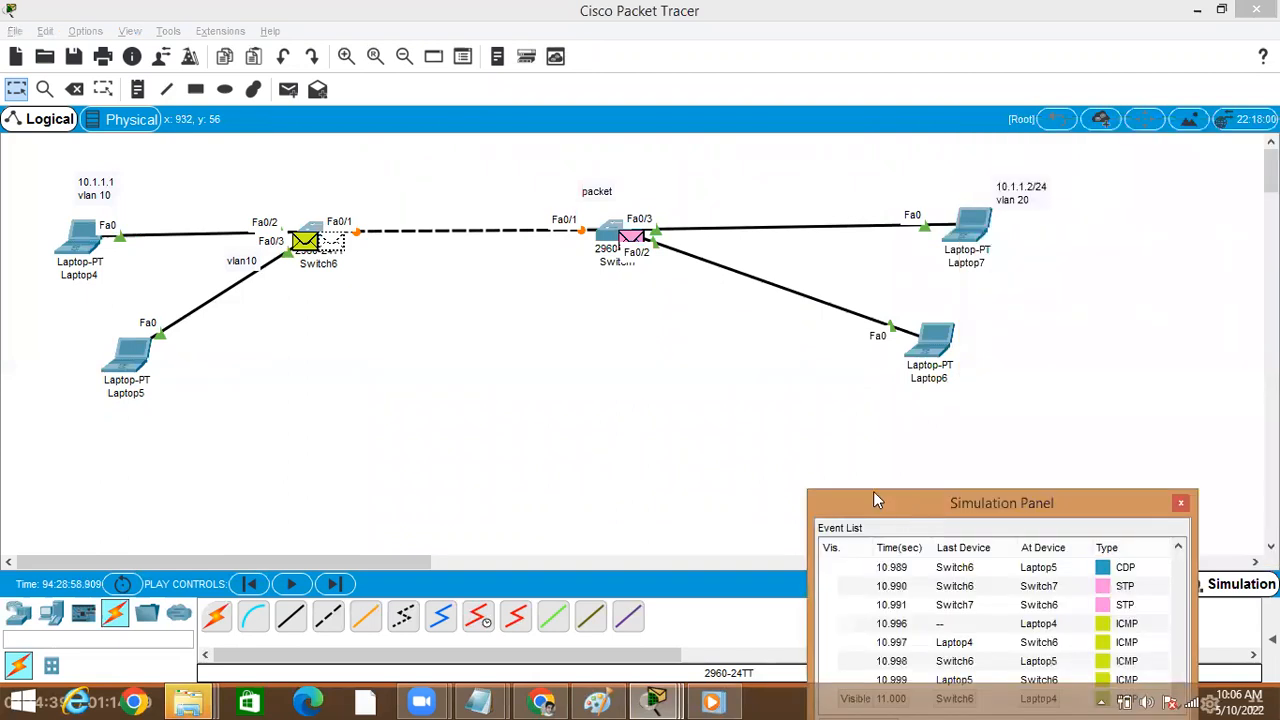
- Trace the packet's path by moving its label toward Laptop7 and back to just above Switch7
drag(603, 191, 916, 201)
drag(771, 275, 614, 212)
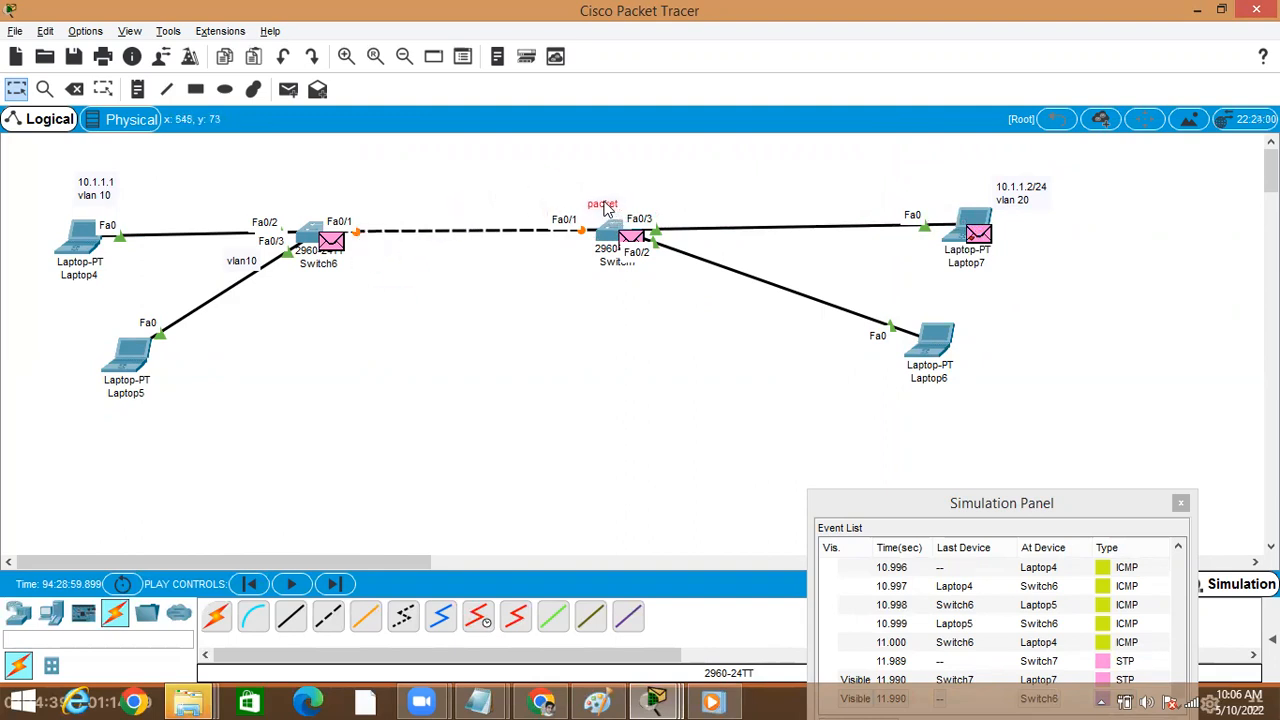
click(504, 418)
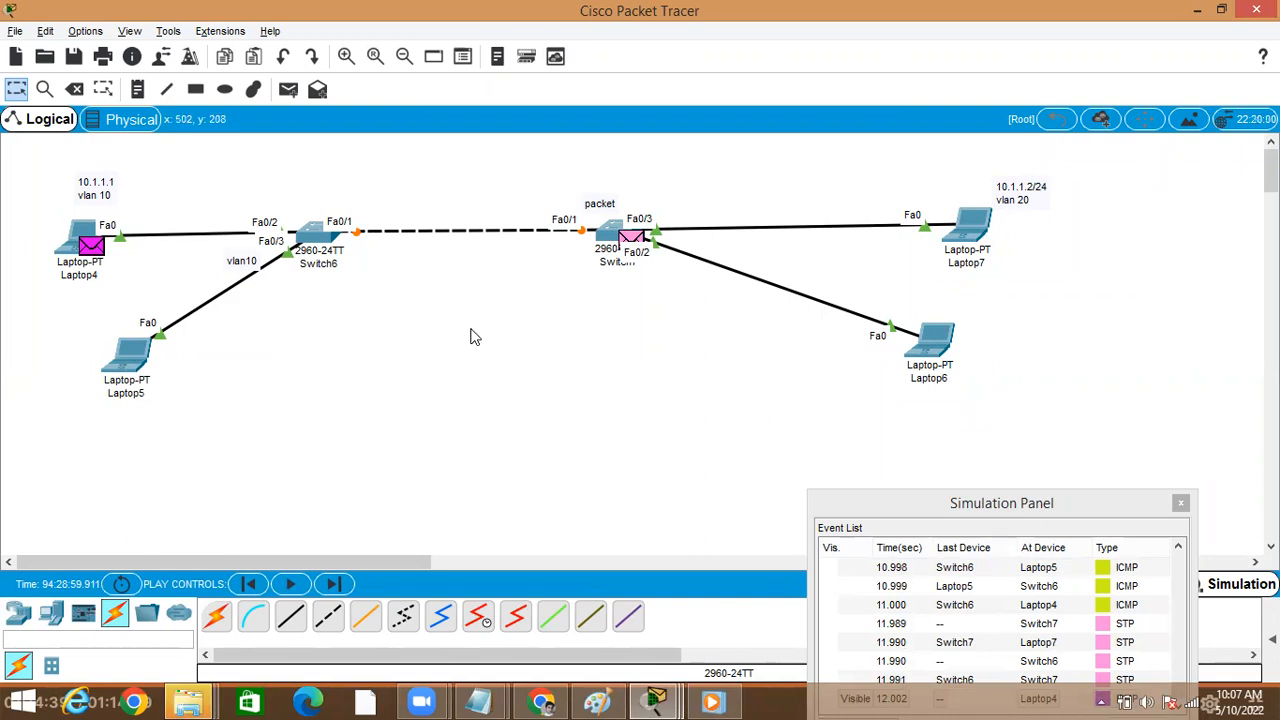
- Advance the packet simulation event by event to follow the ICMP traffic between Laptop4 and Laptop5
click(332, 585)
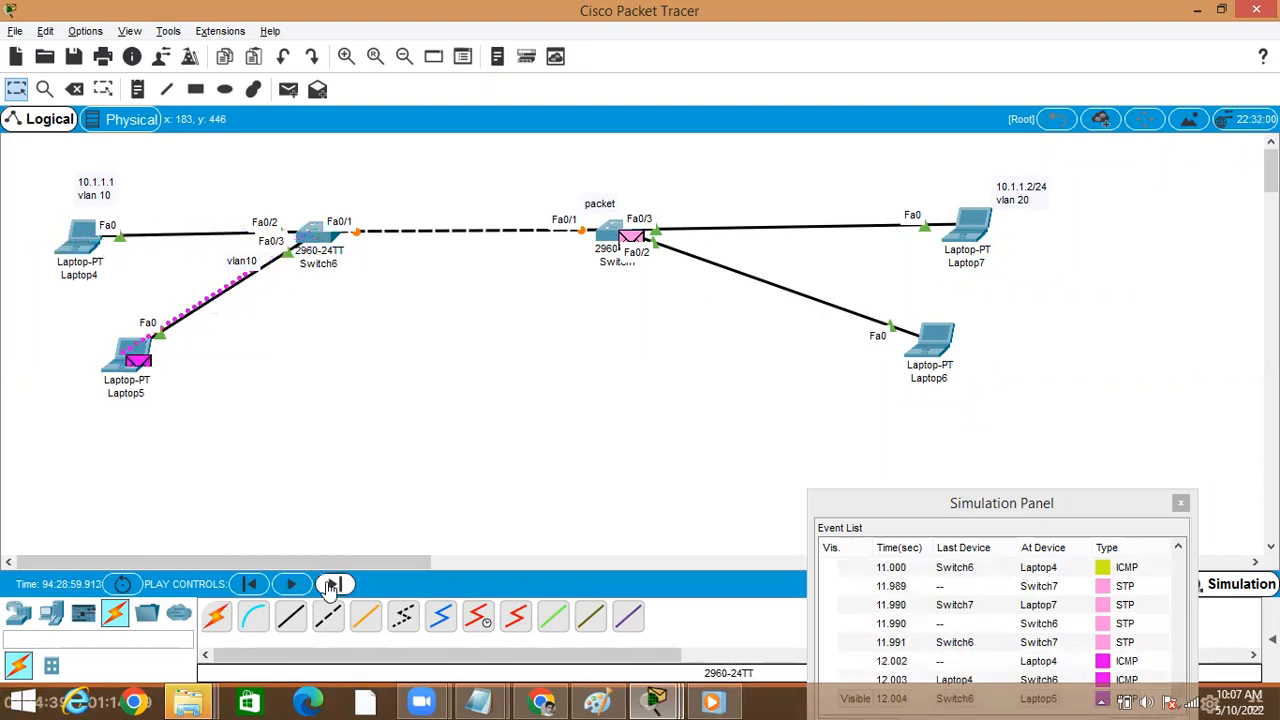
click(332, 585)
click(332, 585)
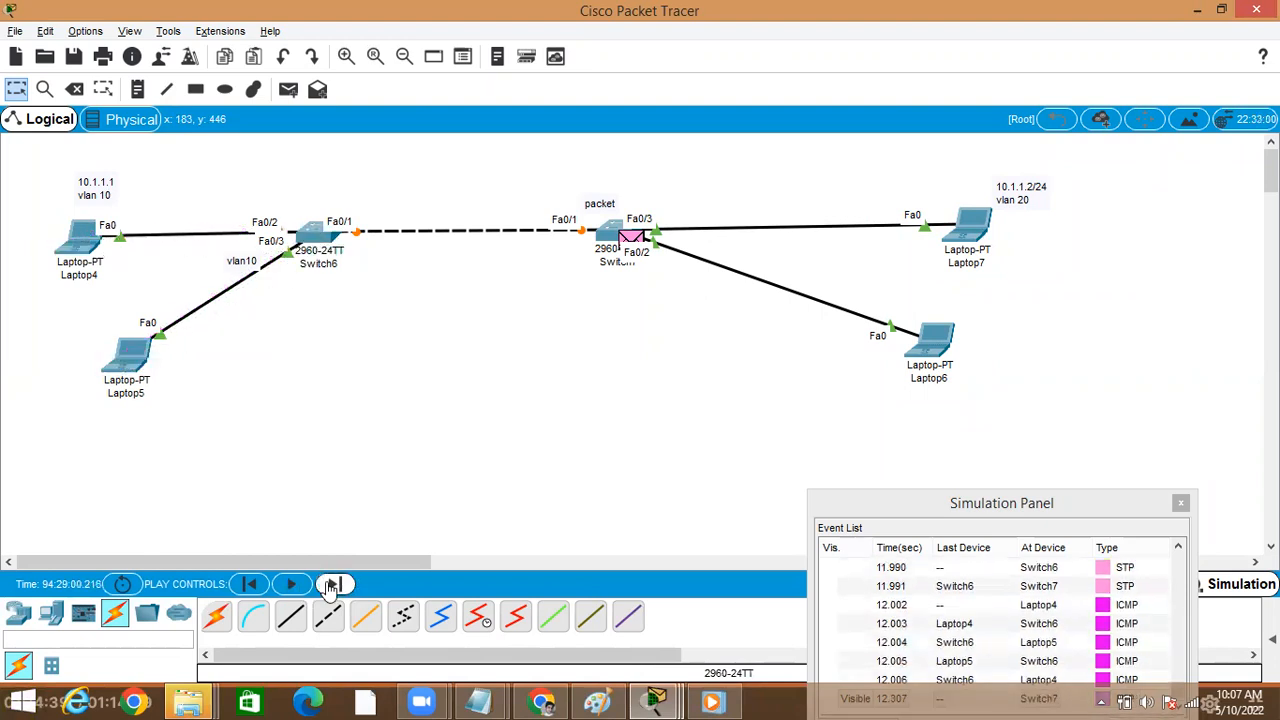
click(332, 585)
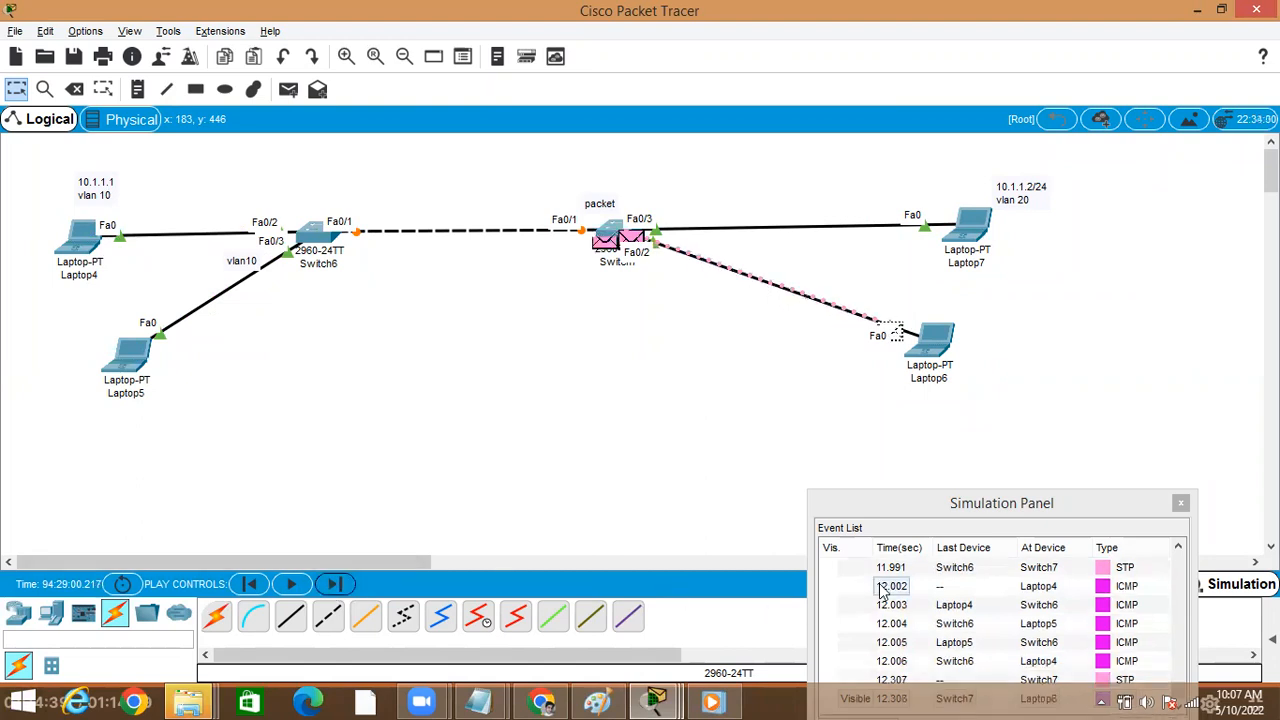
- Bring the whole Simulation Panel into view, turn off Constant Delay and close the panel
click(995, 505)
drag(993, 497, 984, 210)
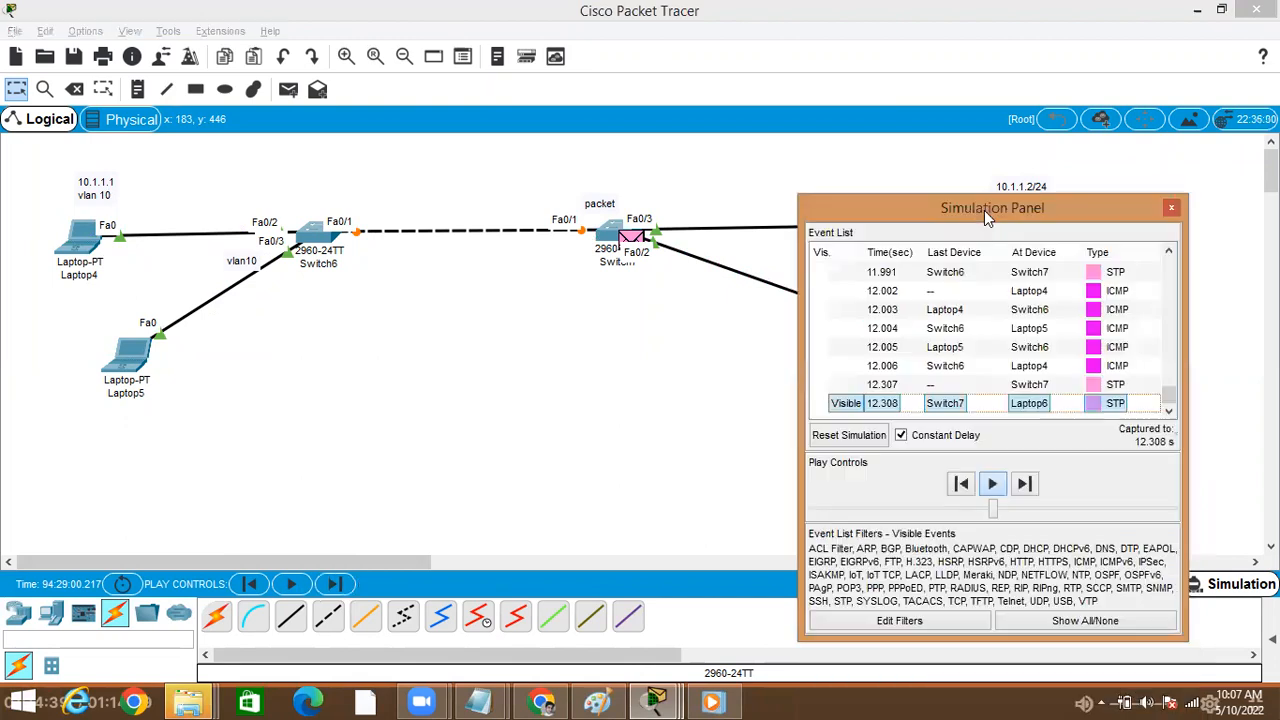
click(901, 437)
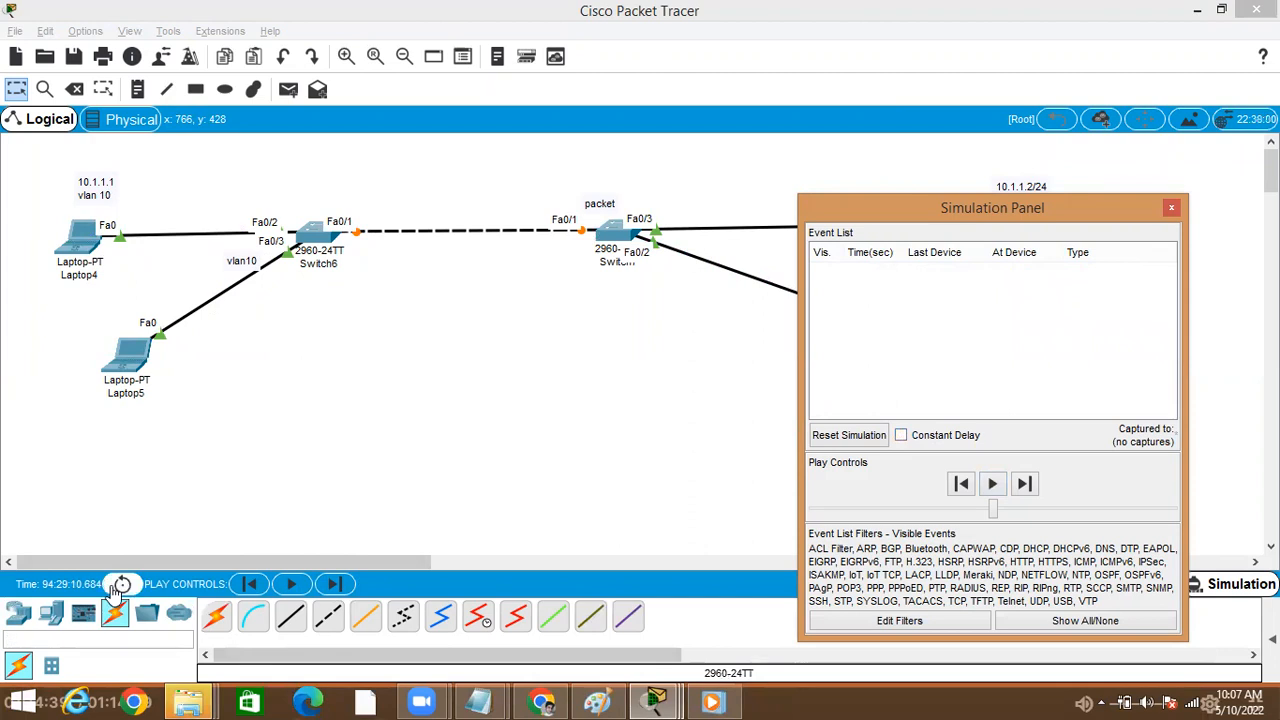
click(1172, 210)
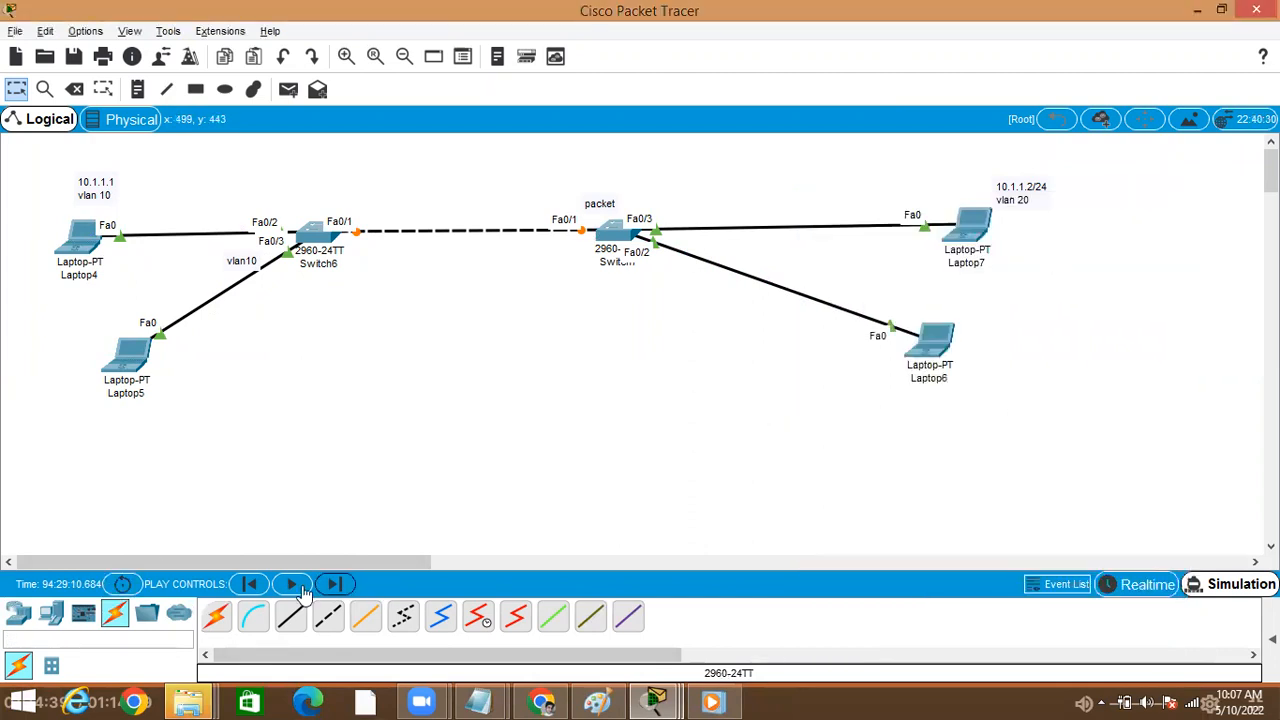
click(122, 584)
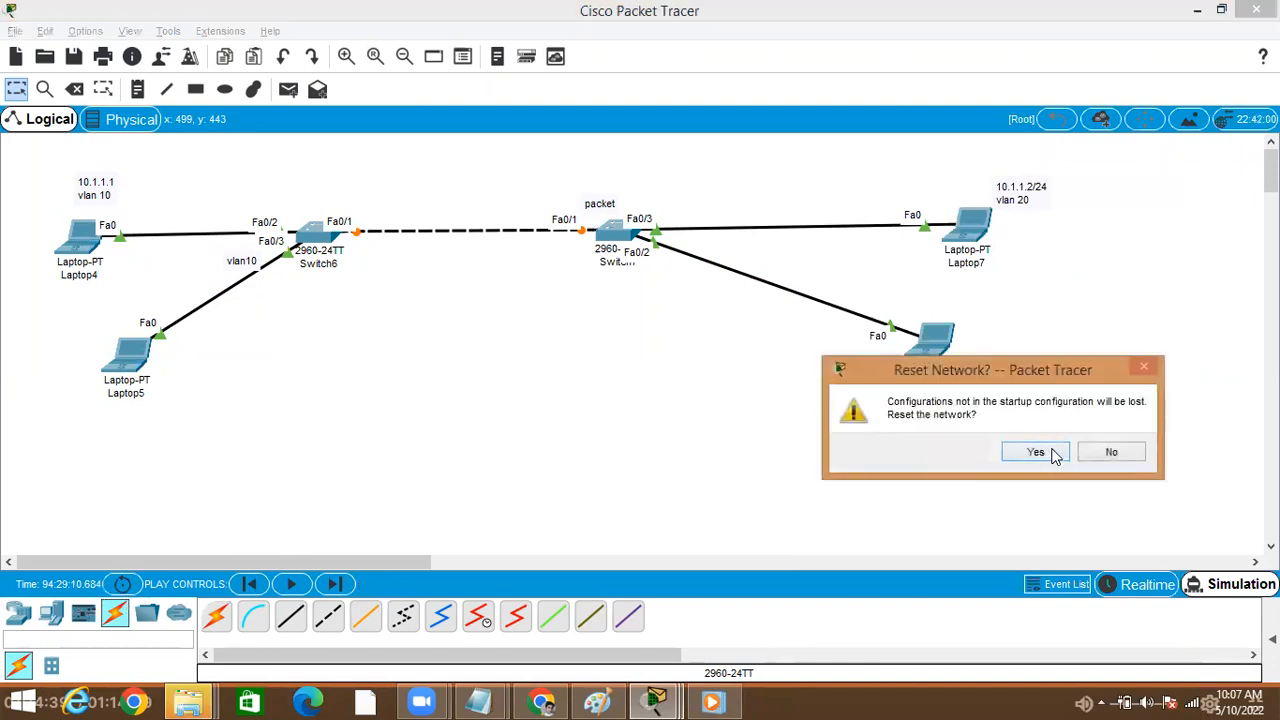
click(1112, 452)
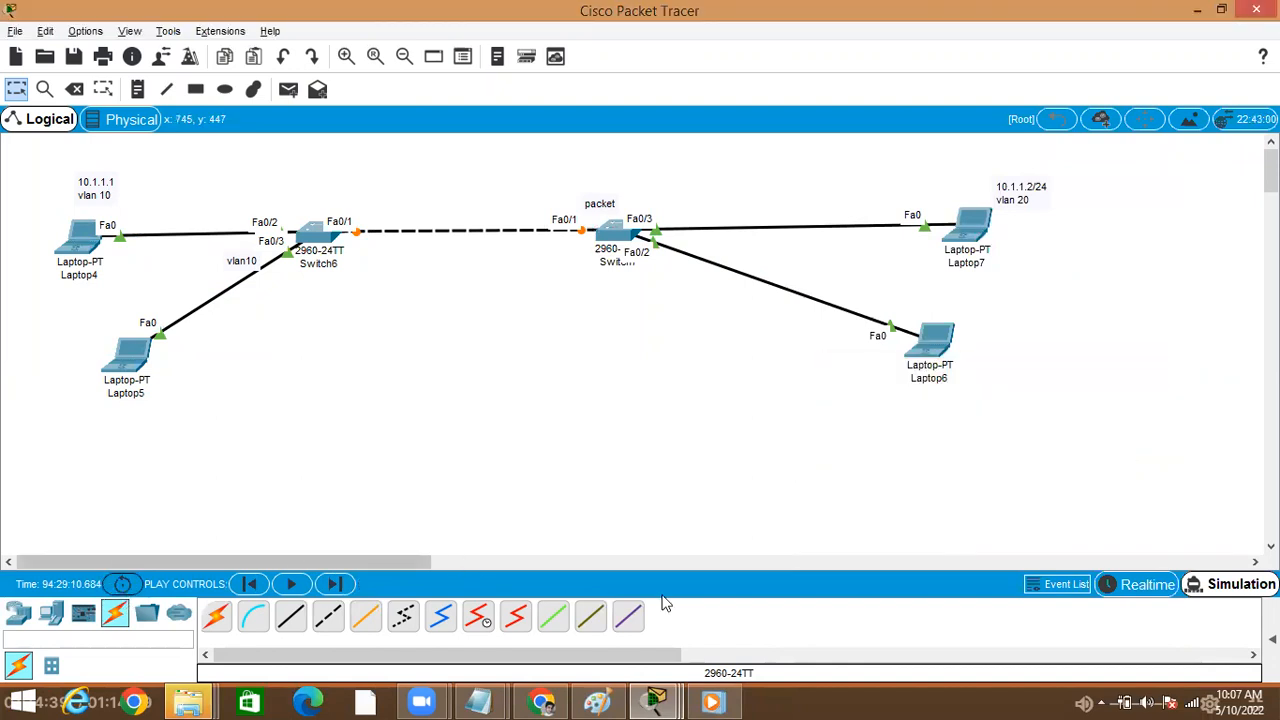
click(1046, 587)
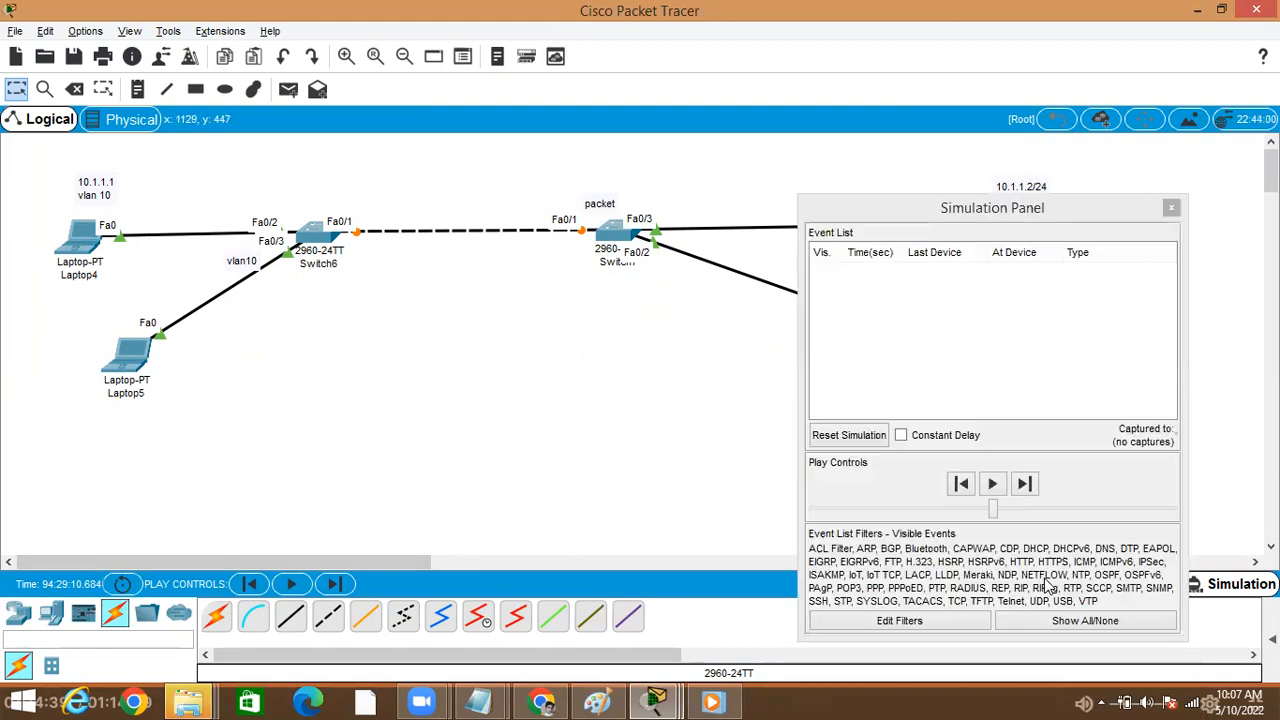
click(1171, 207)
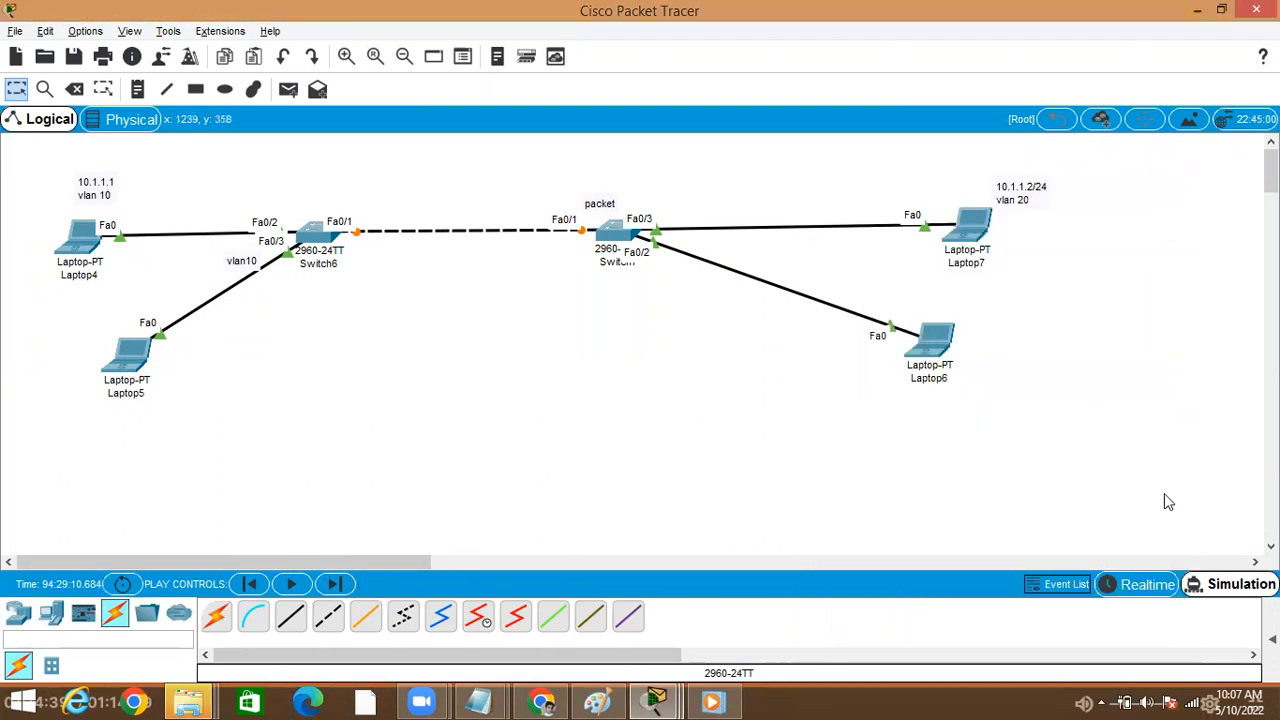
- Switch to Realtime mode, fast-forward the network time and return to Simulation mode
click(1145, 585)
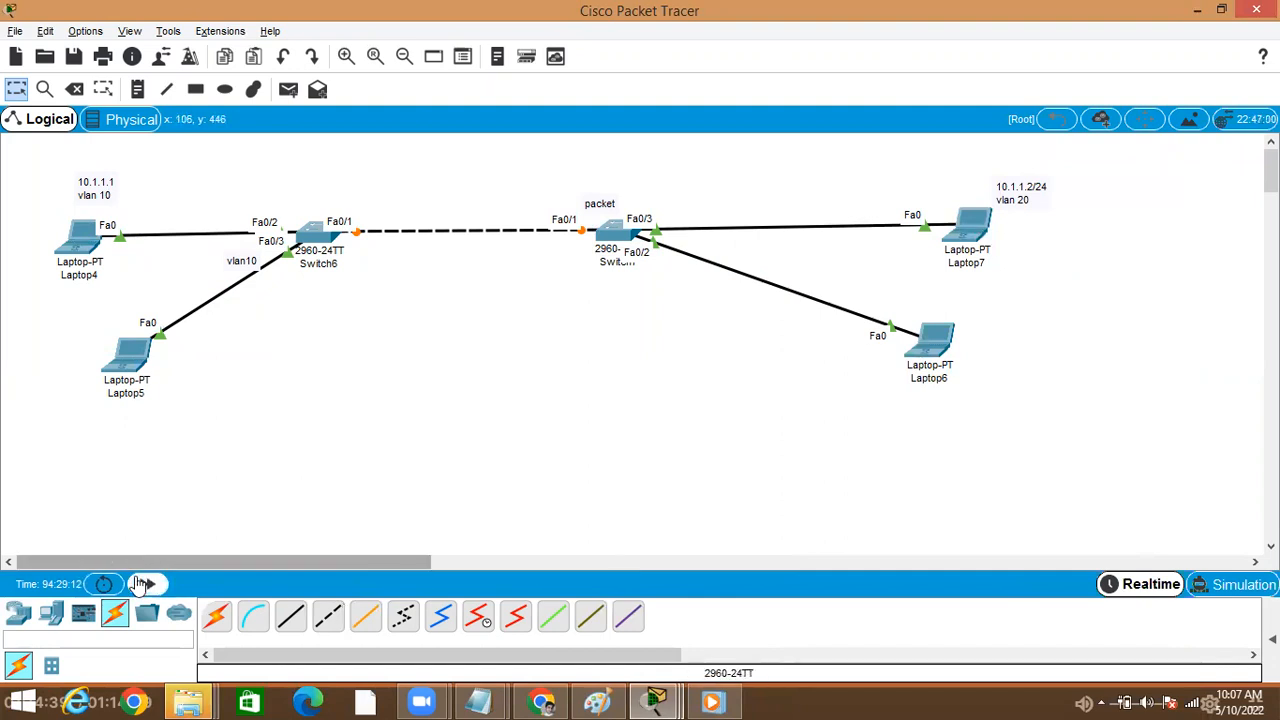
click(145, 584)
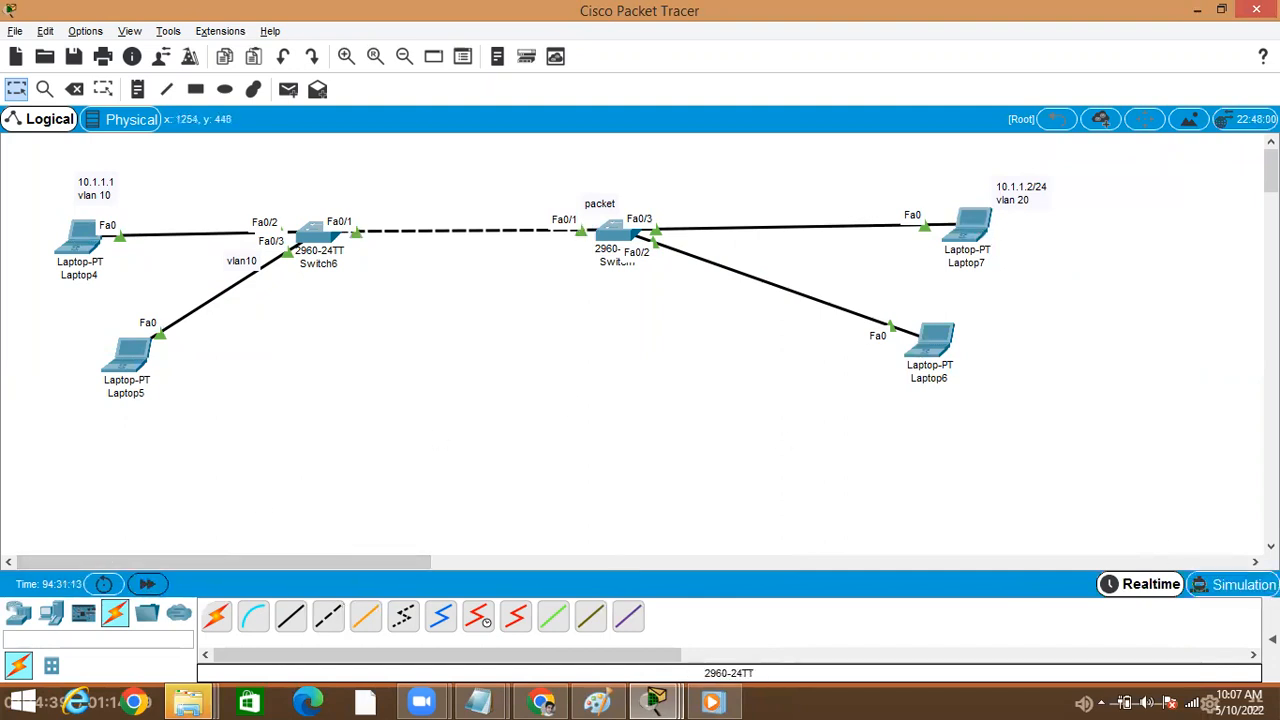
click(1247, 592)
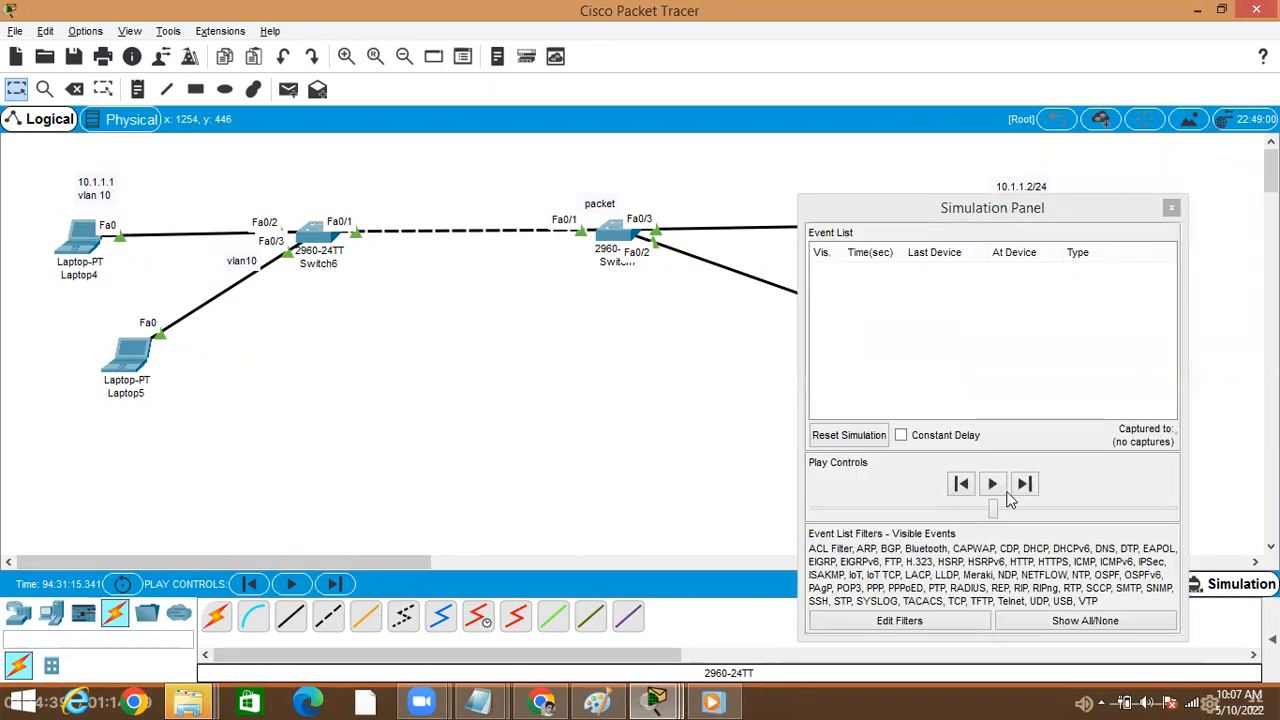
- Keep Constant Delay off and start playing the packet simulation
click(904, 444)
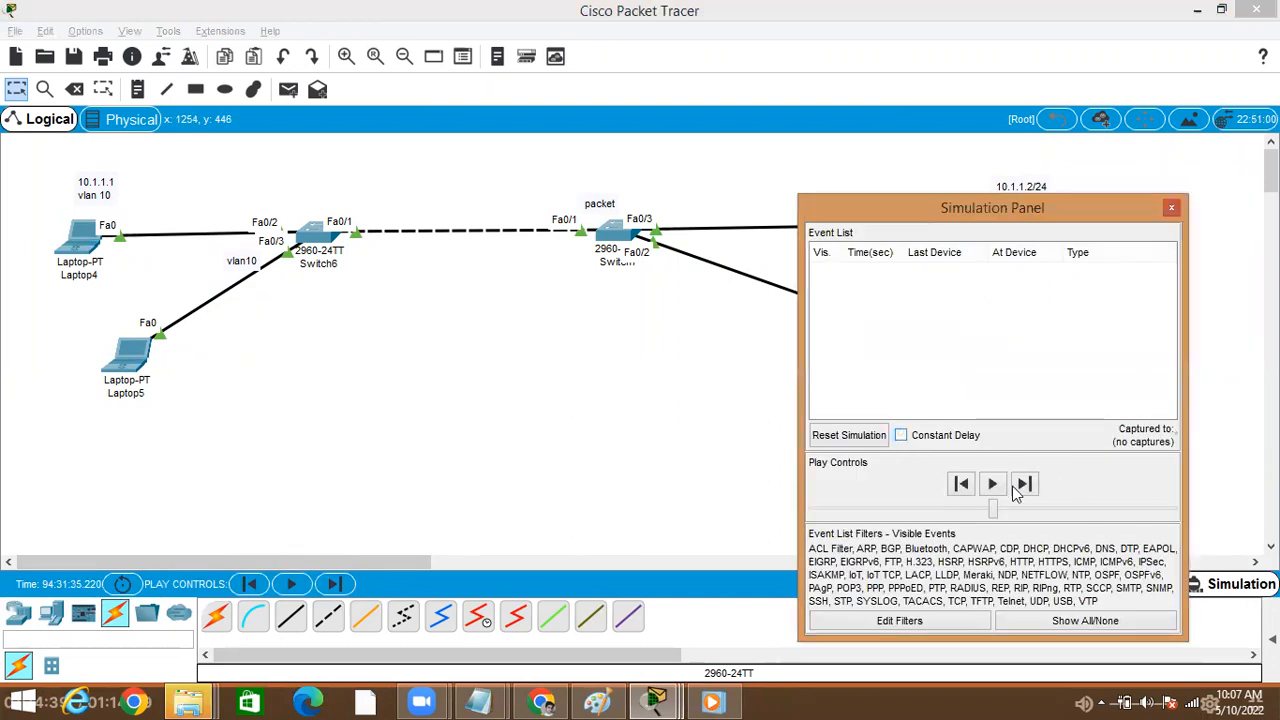
click(993, 484)
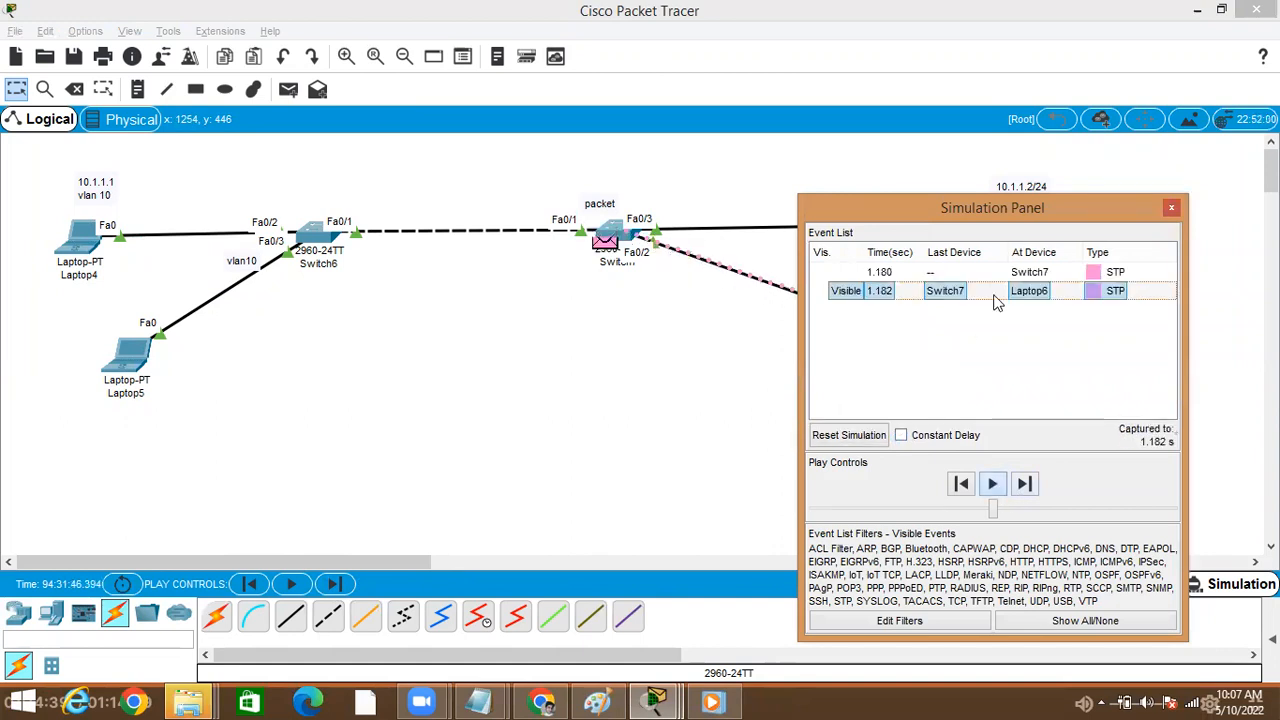
click(498, 456)
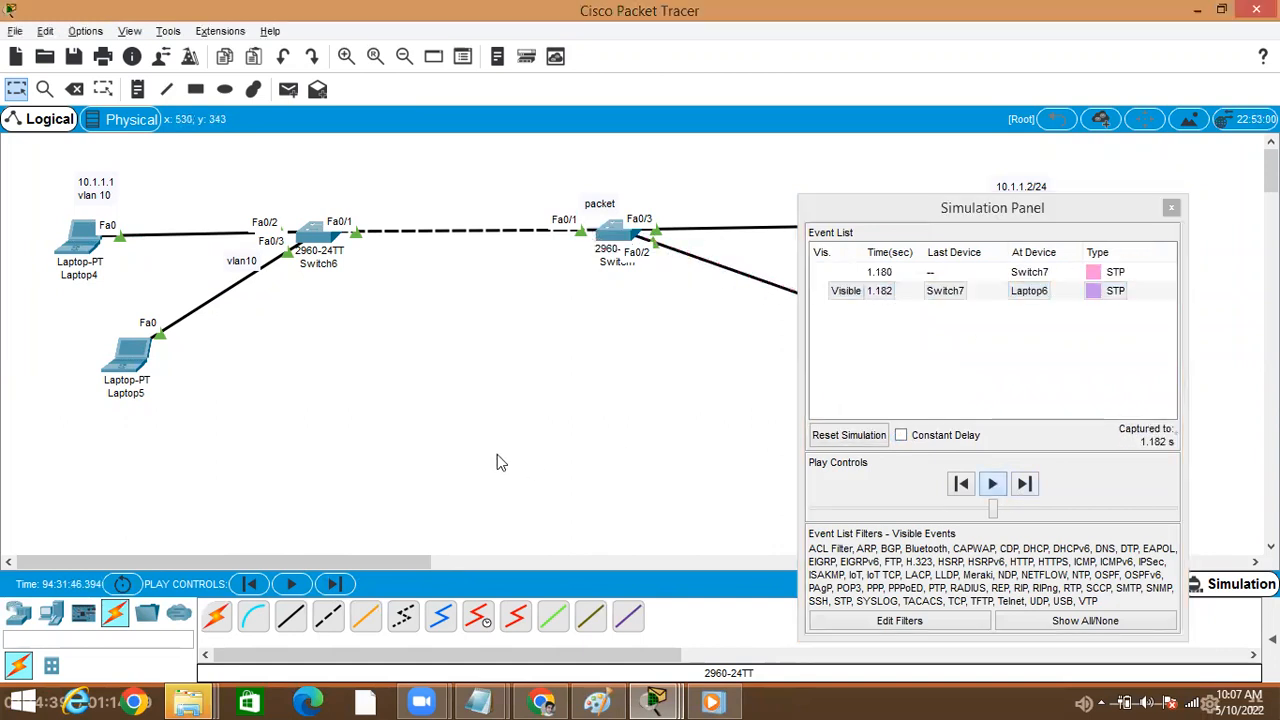
- Move the Simulation Panel clear of Laptop7 and clear its event list using the Constant Delay option
click(1018, 217)
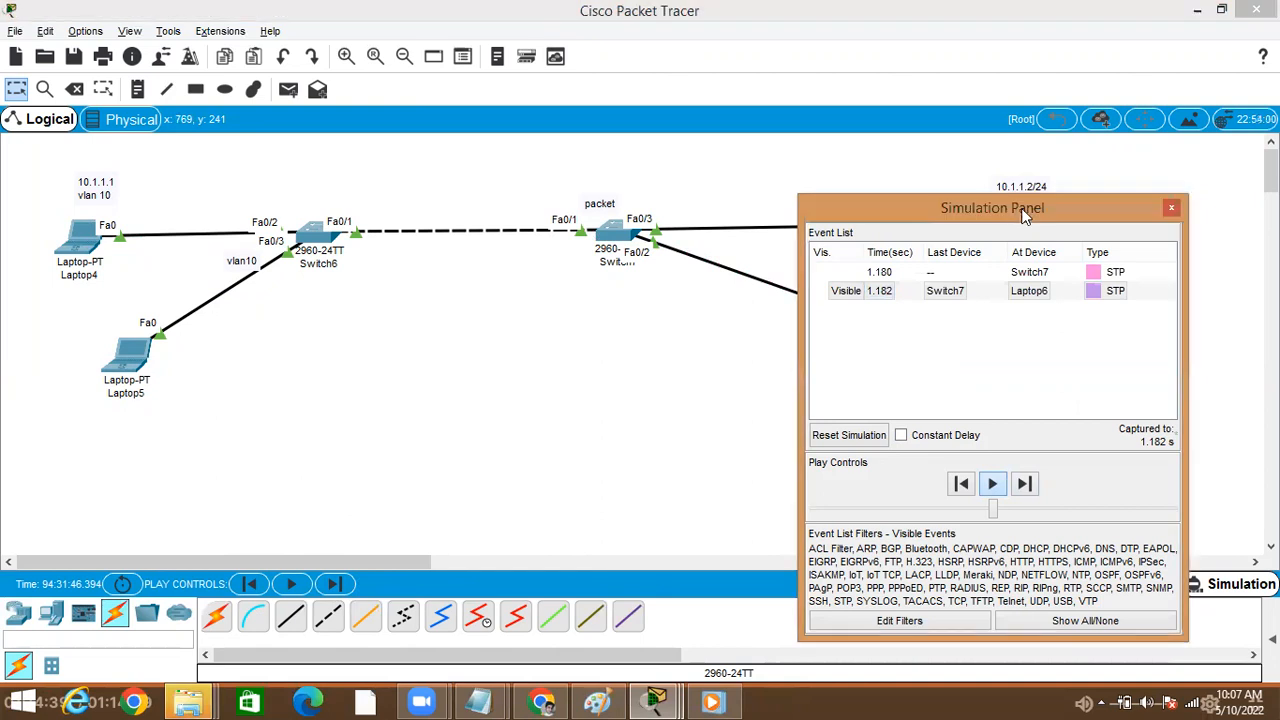
drag(1024, 216, 1146, 300)
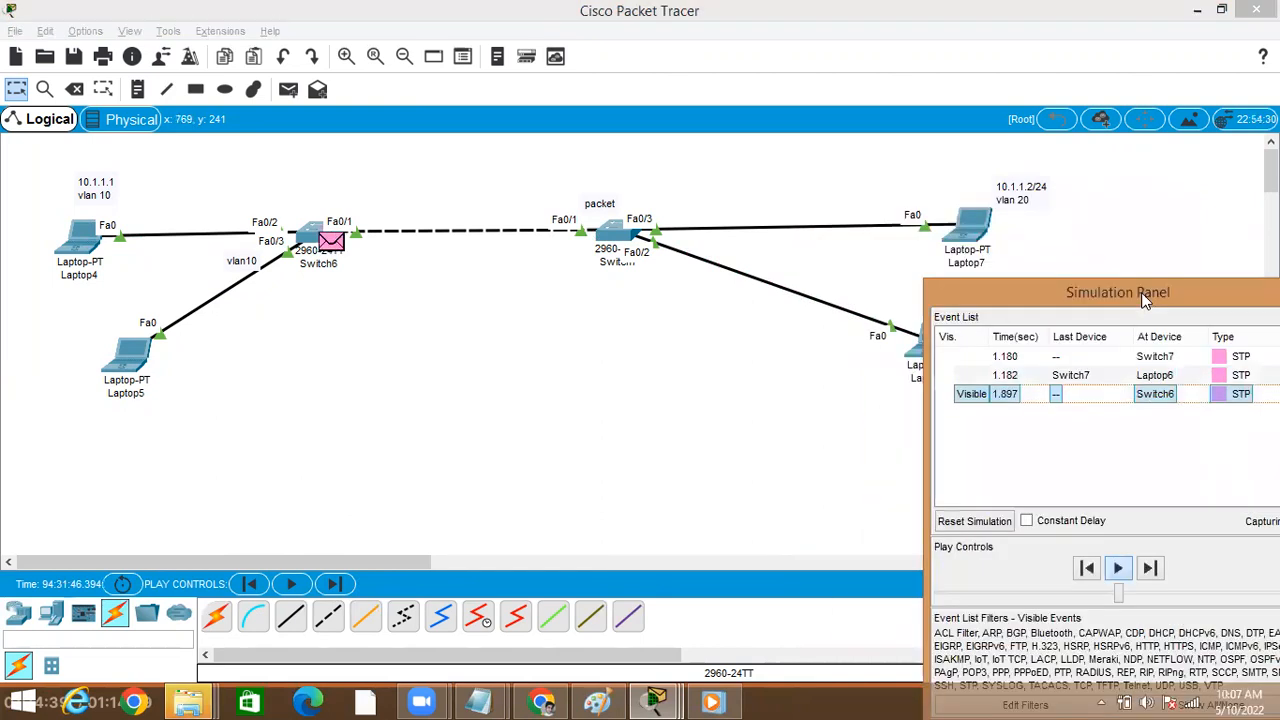
click(1027, 520)
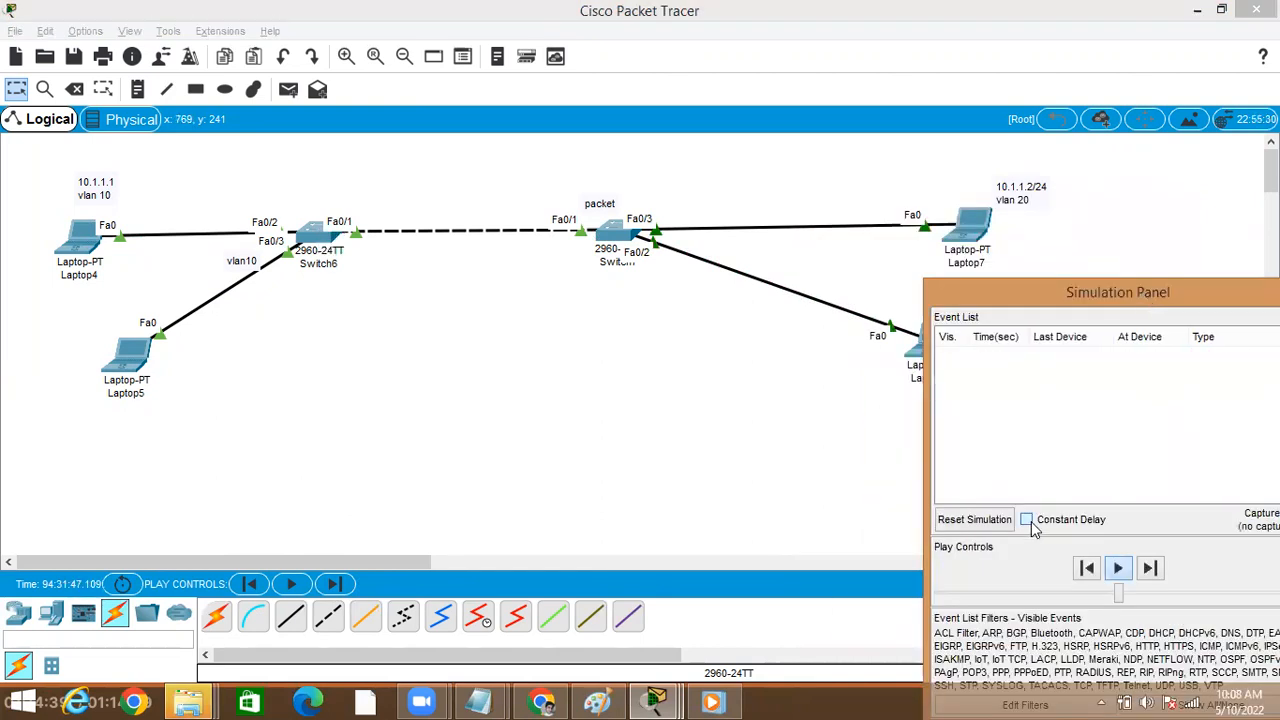
- Move the Simulation Panel so that it no longer covers Laptop6
click(620, 351)
click(1045, 290)
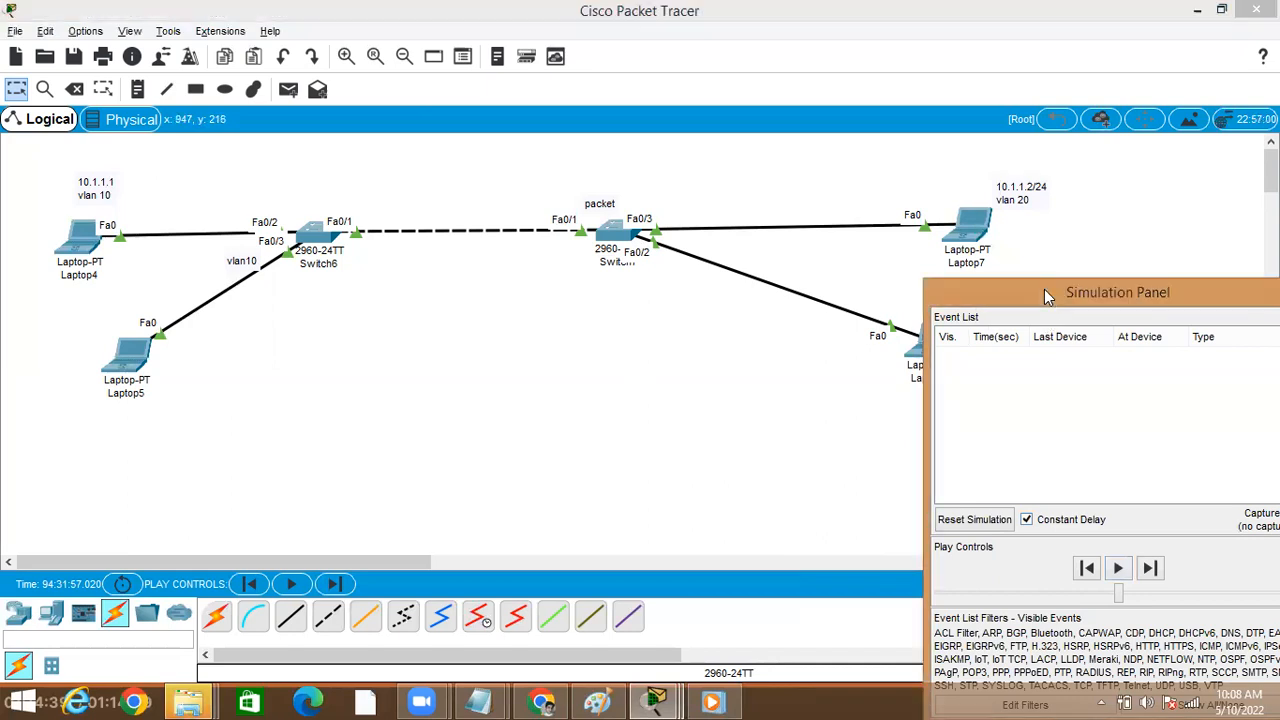
drag(1050, 298, 1094, 372)
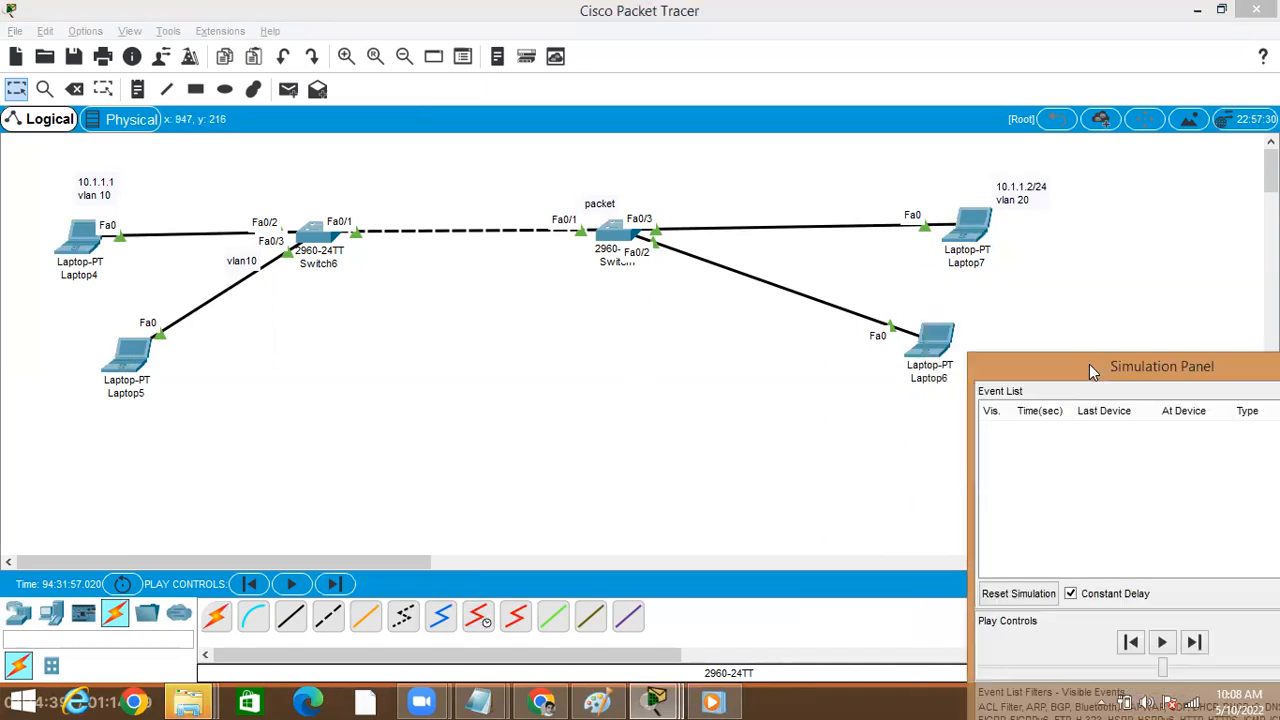
- Give Laptop6 the static IP address 10.1.1.7 with subnet mask 255.255.255.0 and close its window
click(925, 348)
click(475, 123)
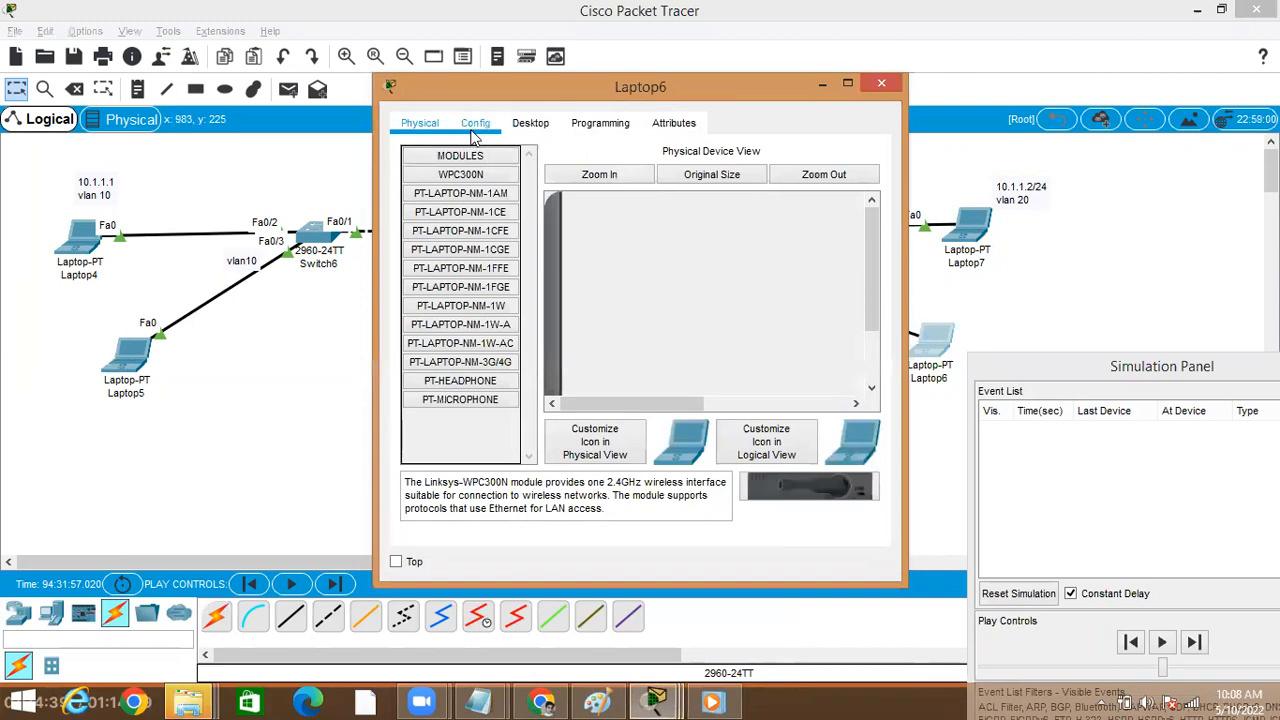
click(531, 128)
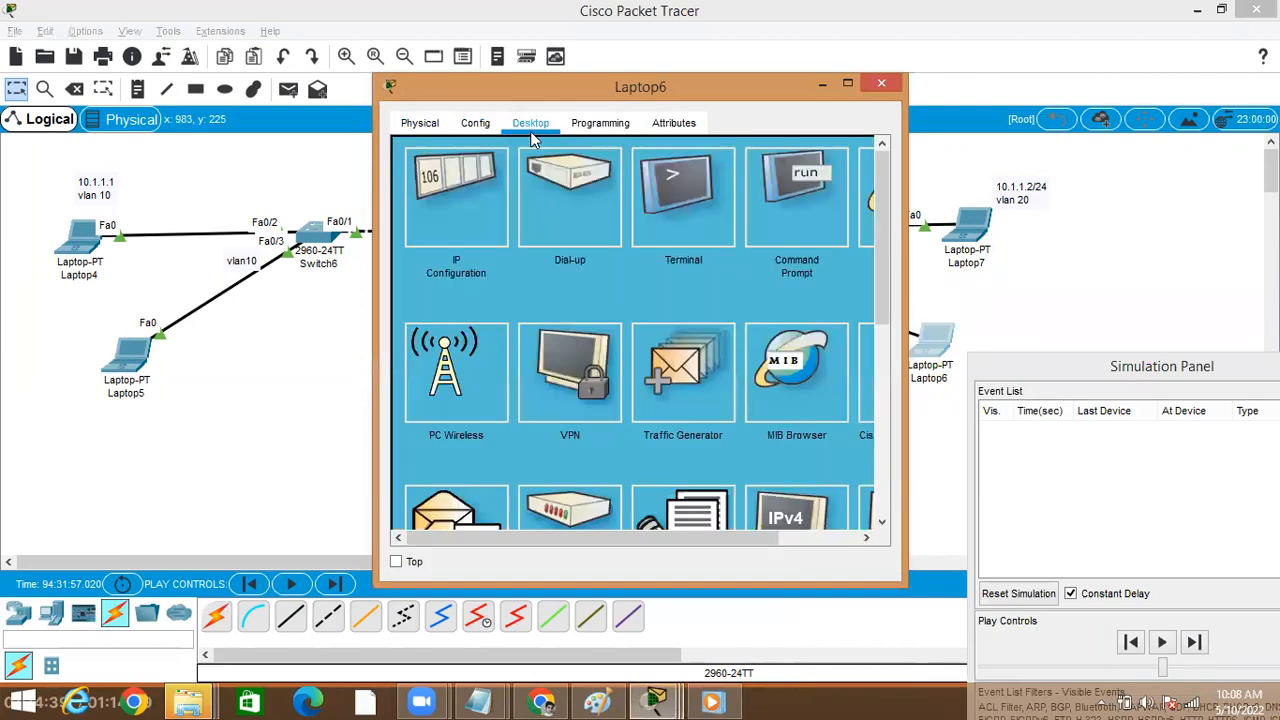
click(454, 214)
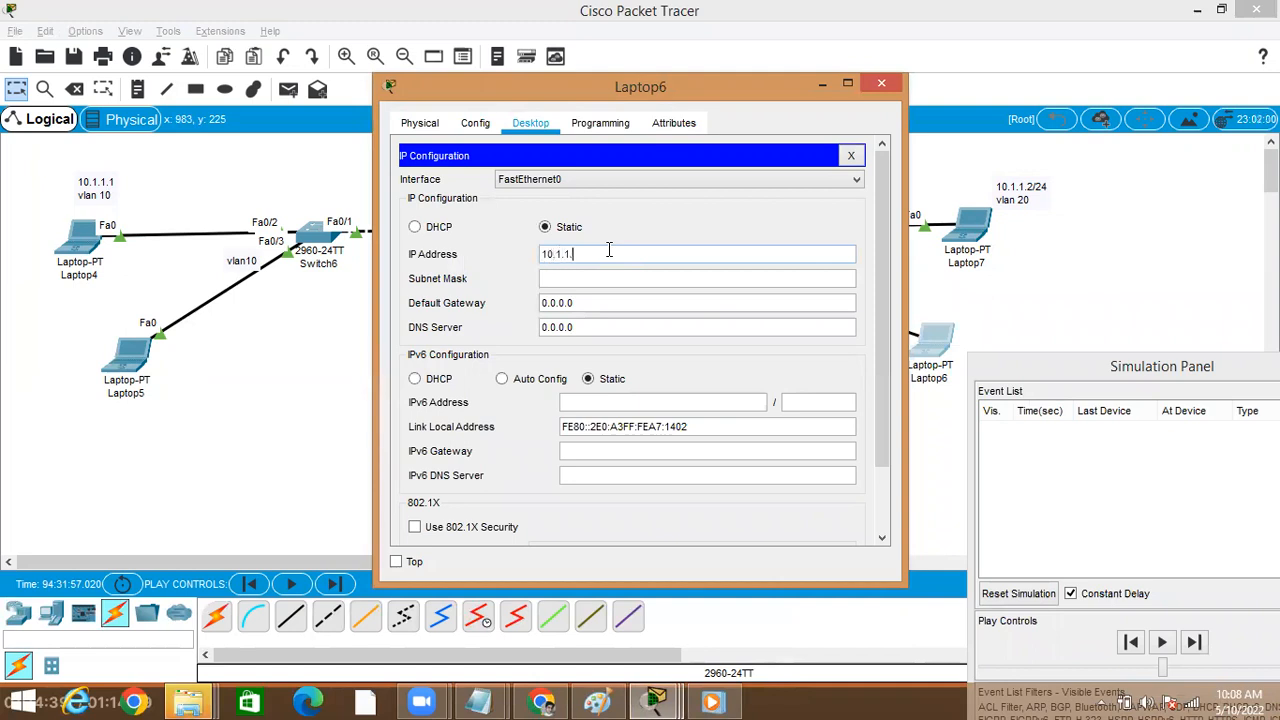
key(Tab)
text(2)
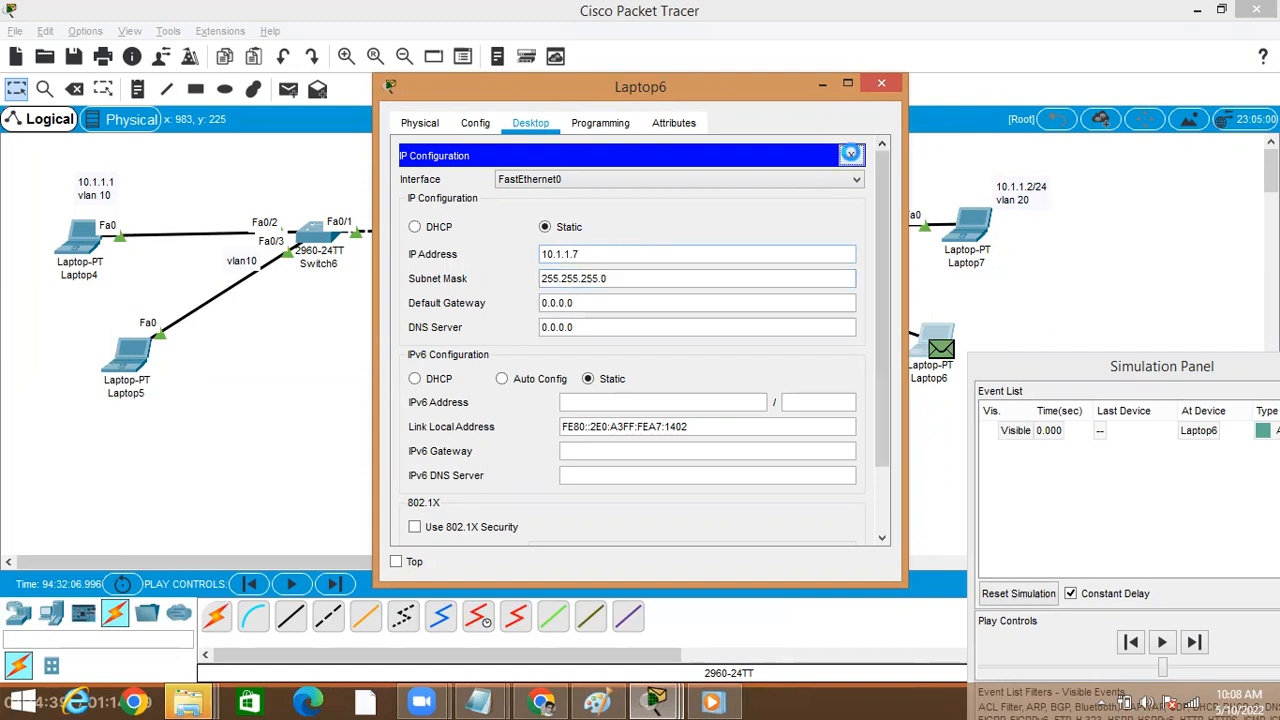
click(881, 84)
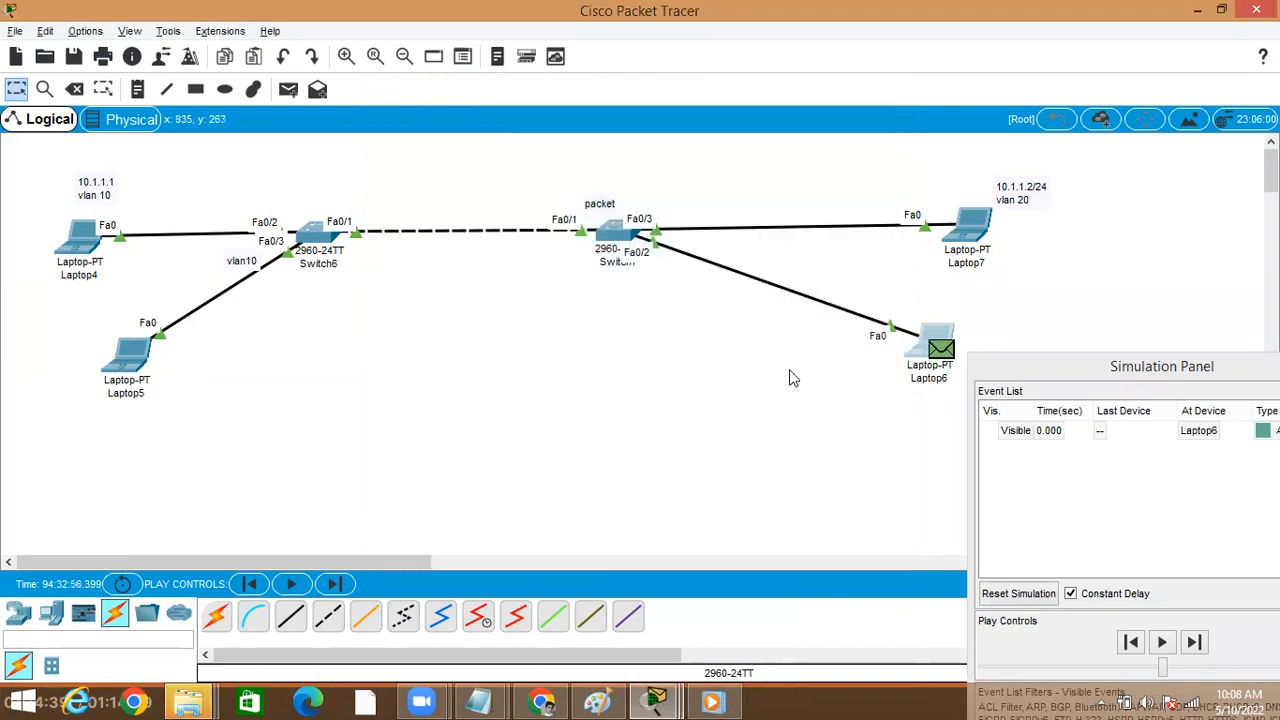
- Open the Switch7 command line and enter global configuration mode on SW2
click(610, 234)
key(Return)
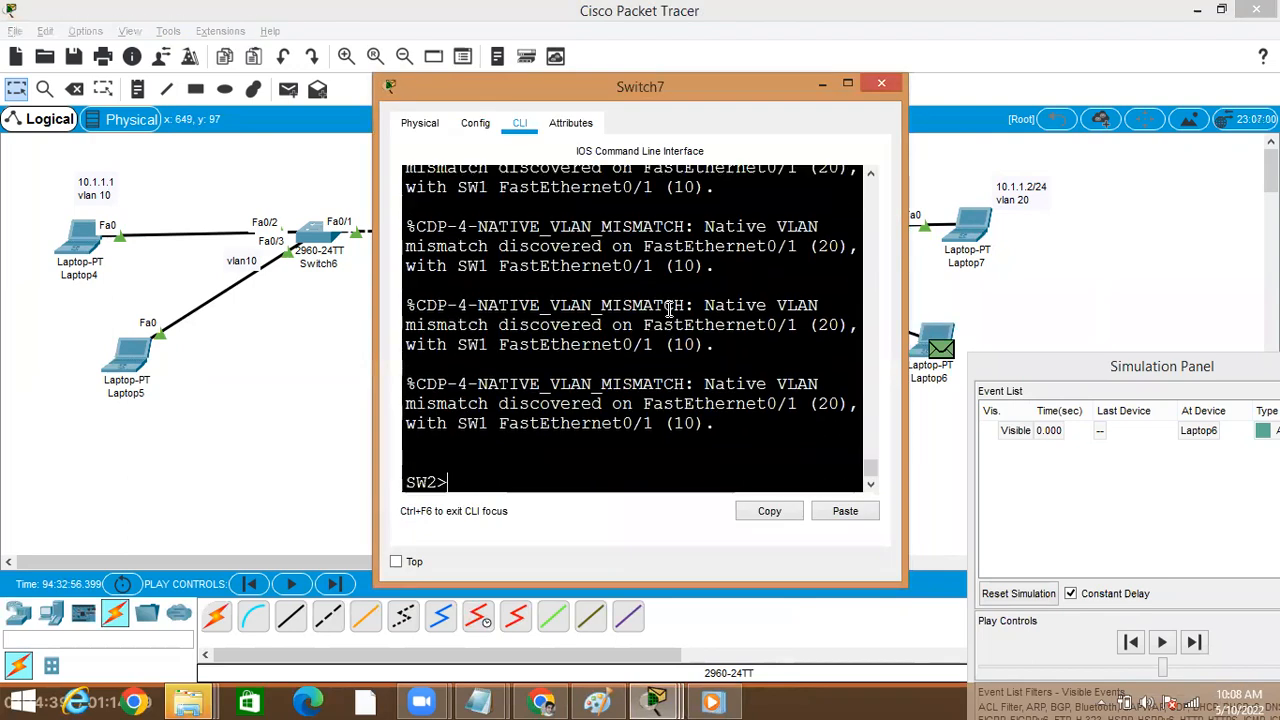
key(Return)
text(en)
key(Tab)
key(Return)
text(conf)
key(Tab)
text(t)
key(Tab)
key(Return)
- Assign SW2 interface fastEthernet 0/2 to access VLAN 20 in the maximized console and return to privileged mode
text(int)
key(Tab)
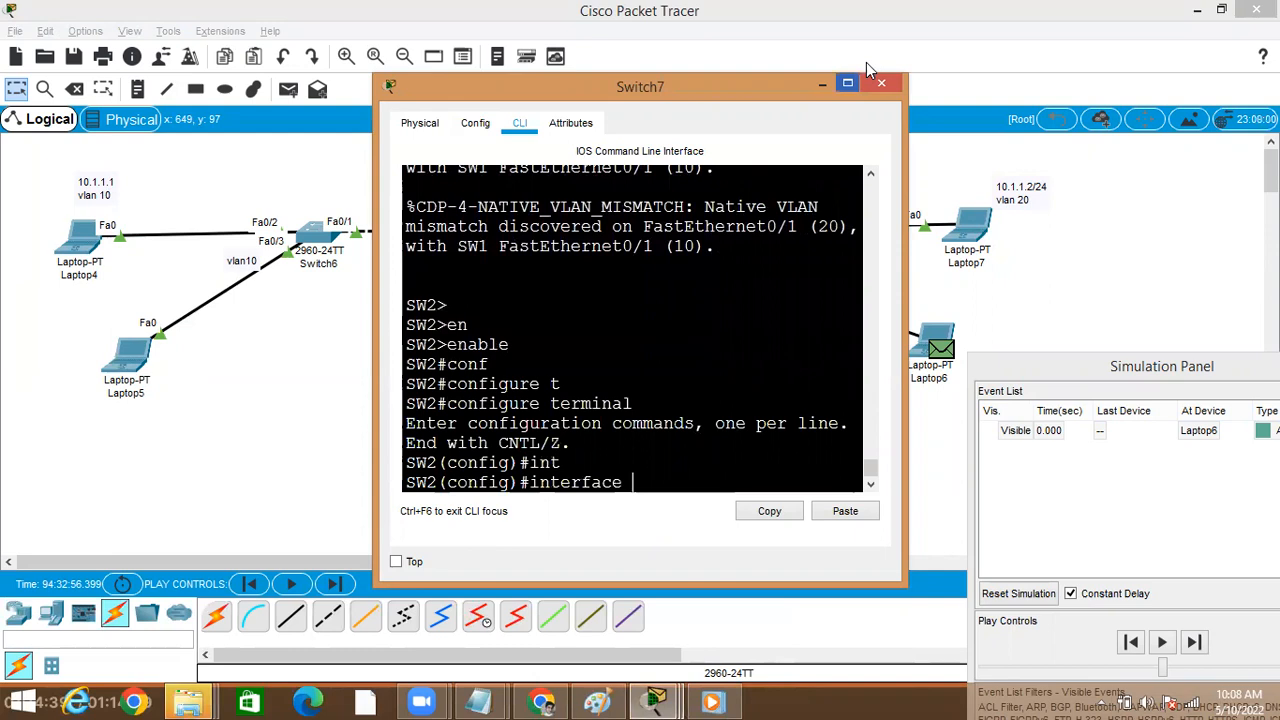
click(847, 82)
text(fa)
key(Tab)
text(0/2)
key(Return)
text(sw)
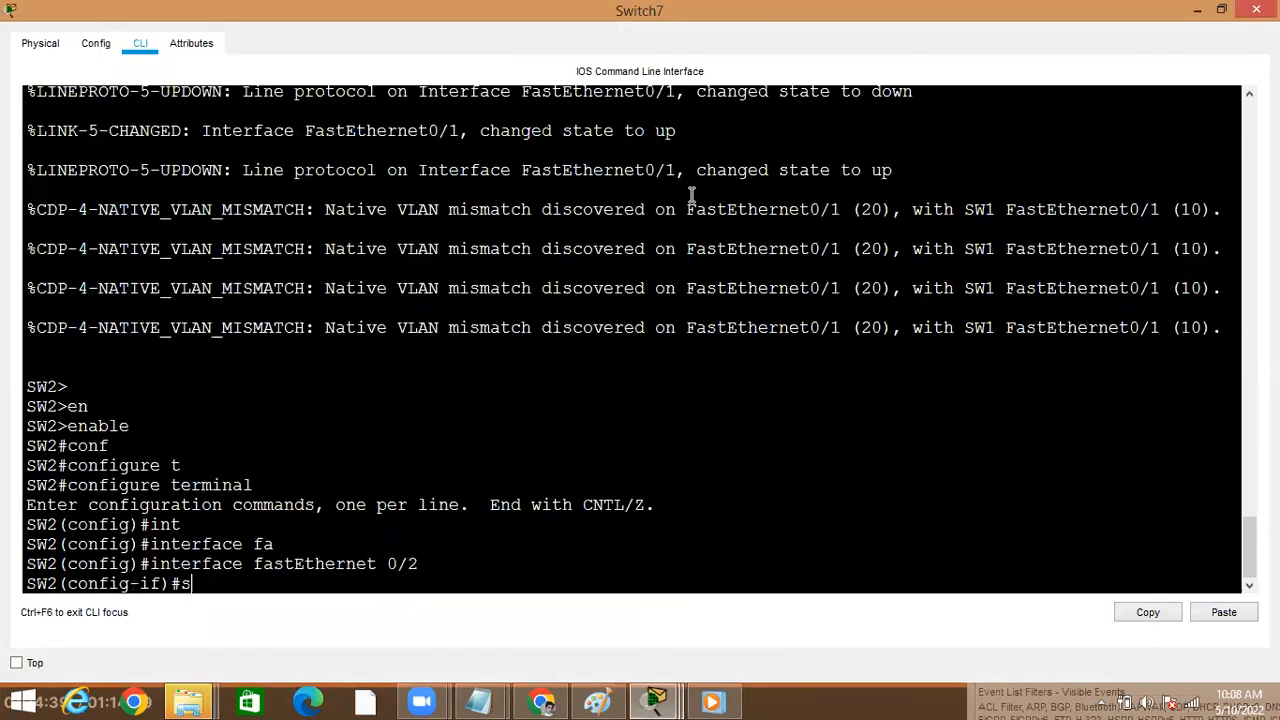
key(Tab)
text(acc)
key(Tab)
text(vl)
key(Tab)
text(20)
key(Return)
text(exit)
key(Return)
key(ctrl+z)
key(Return)
- Check the port membership of VLAN 20 on SW2 with show vlan id 20
text(s)
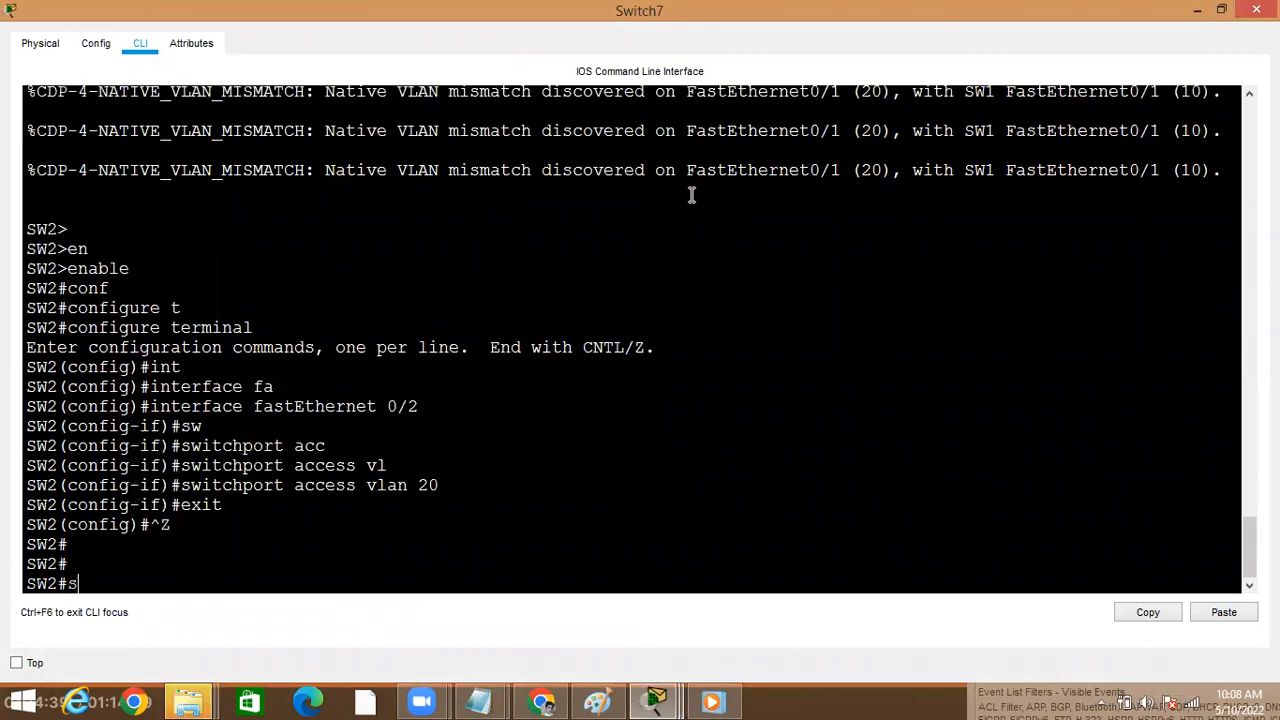
text(how  v)
key(Tab)
text(vl)
key(Tab)
text(id 2)
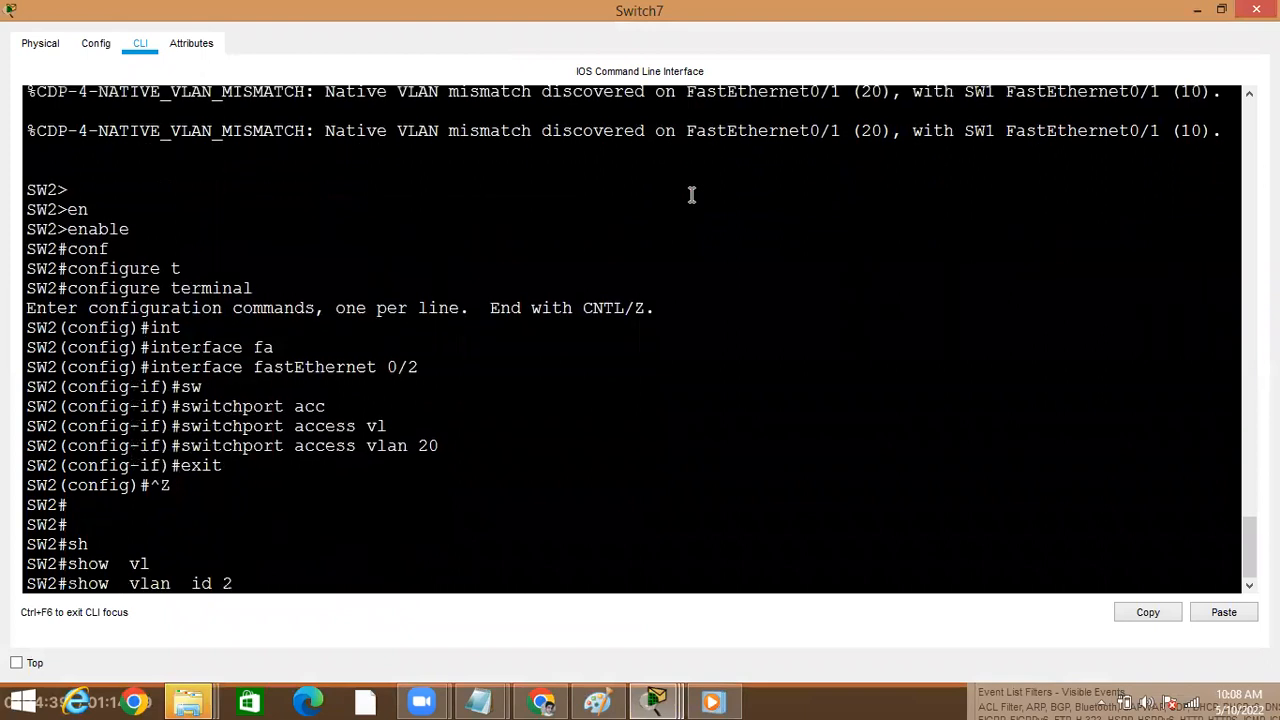
text(0)
key(Return)
- Exit the SW2 console session and minimize the Switch7 window
text(exi)
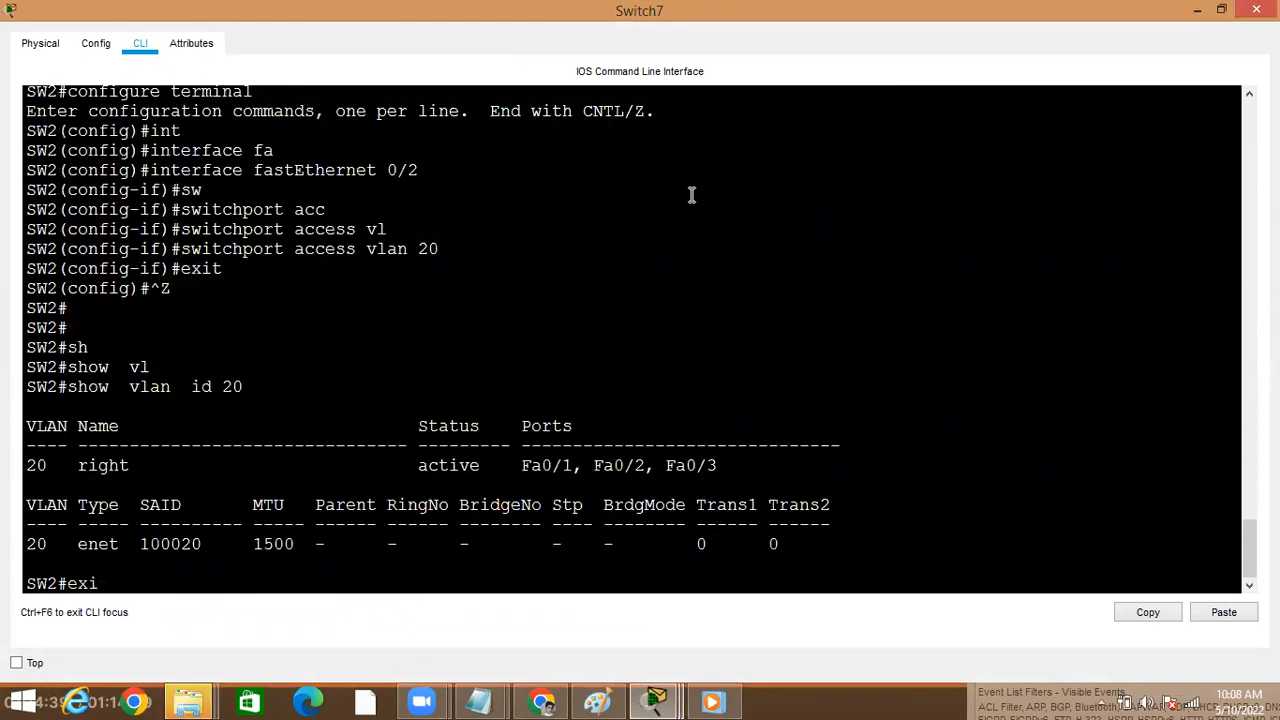
text(t)
key(Return)
key(Return)
key(Return)
key(Return)
key(ctrl+z)
key(Return)
key(Return)
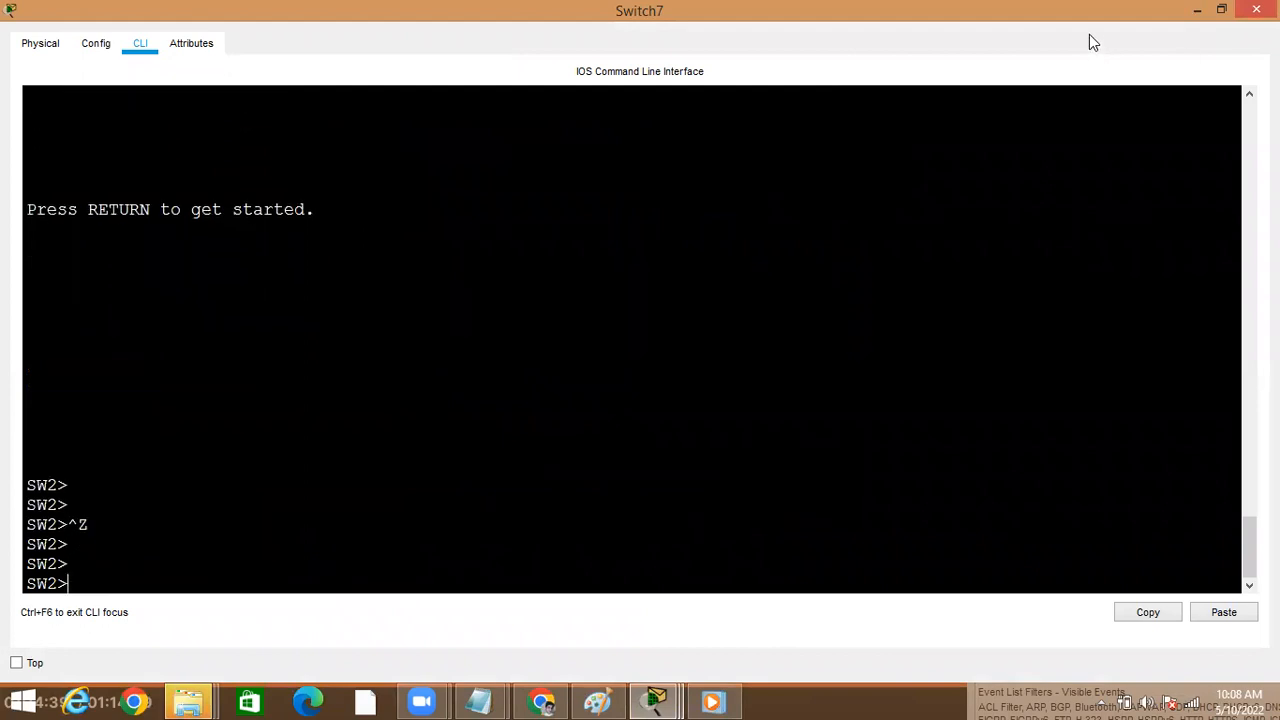
click(1196, 9)
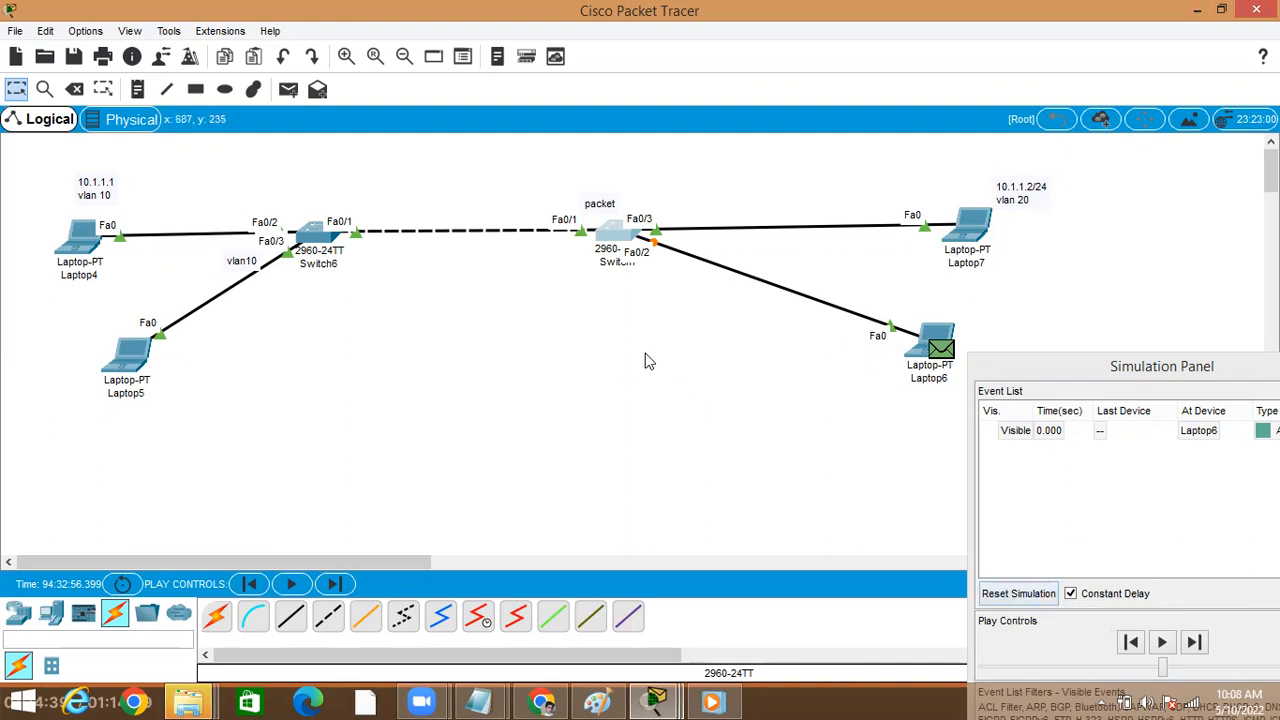
- Ping 10.1.1.2 from Laptop4's command prompt while in Simulation mode
click(95, 245)
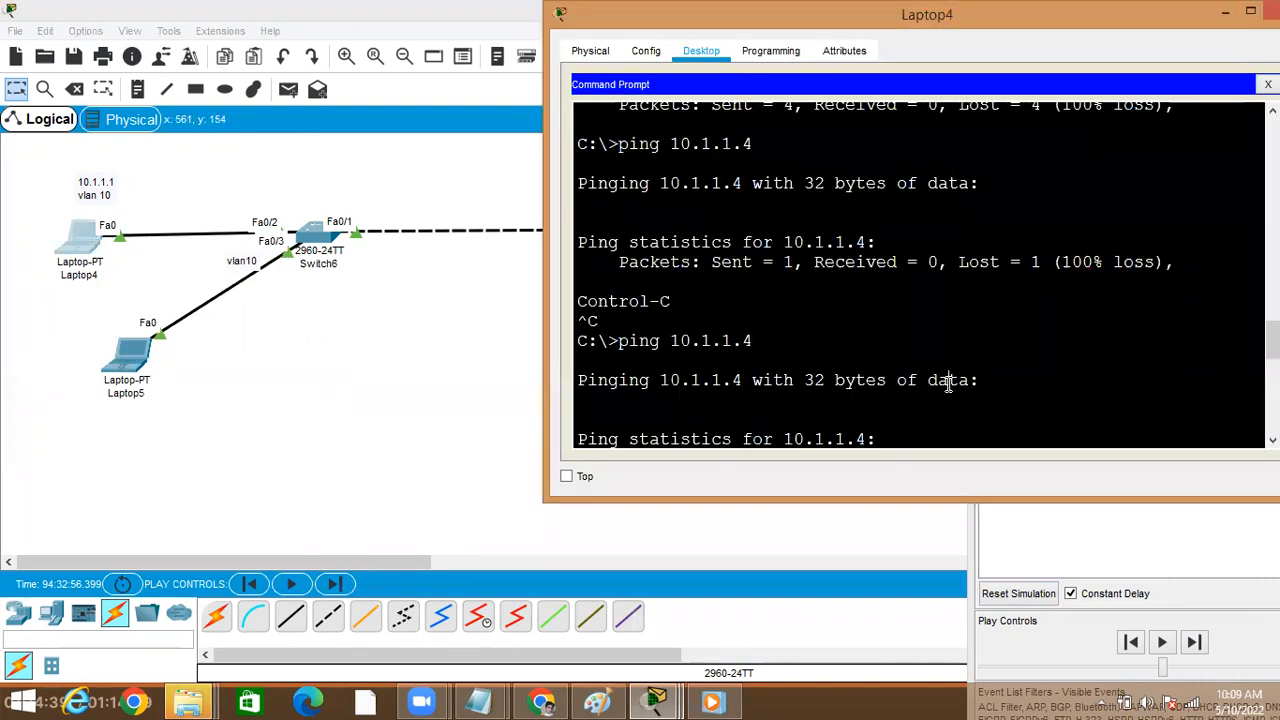
key(Return)
key(Return)
key(Up)
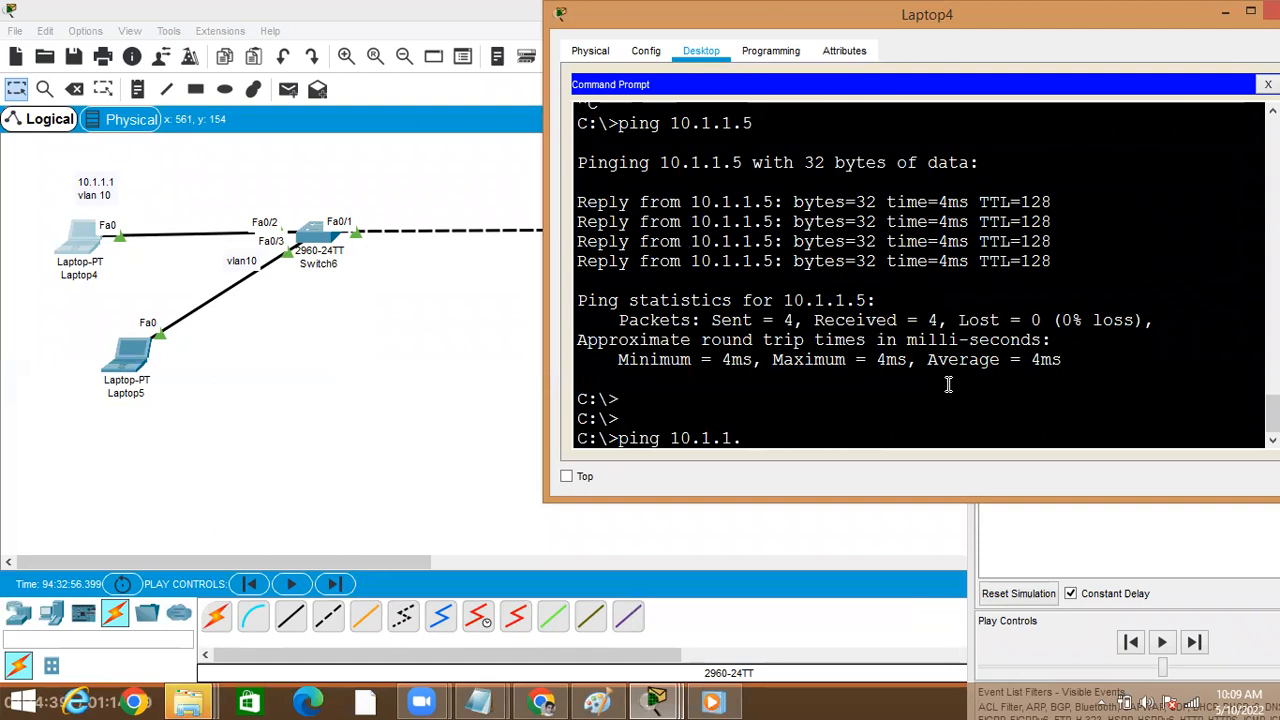
key(Return)
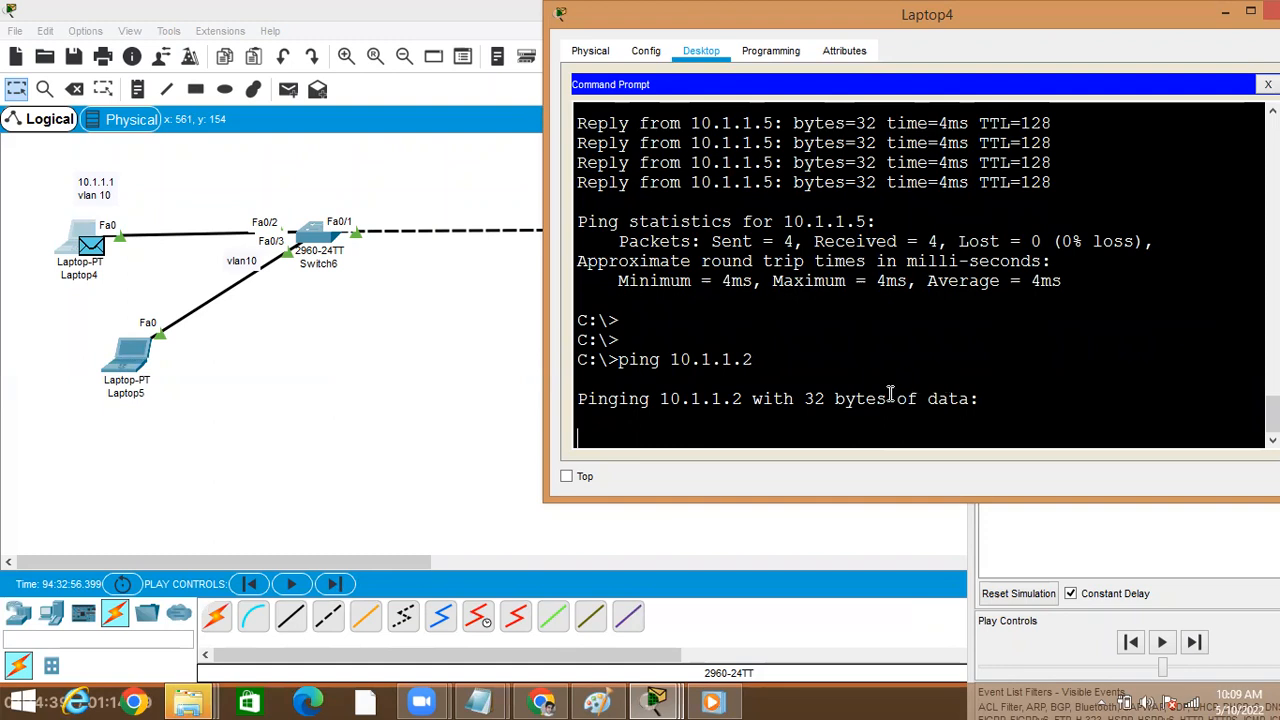
- Return to the topology, turn off Constant Delay and close the Simulation Panel
click(405, 360)
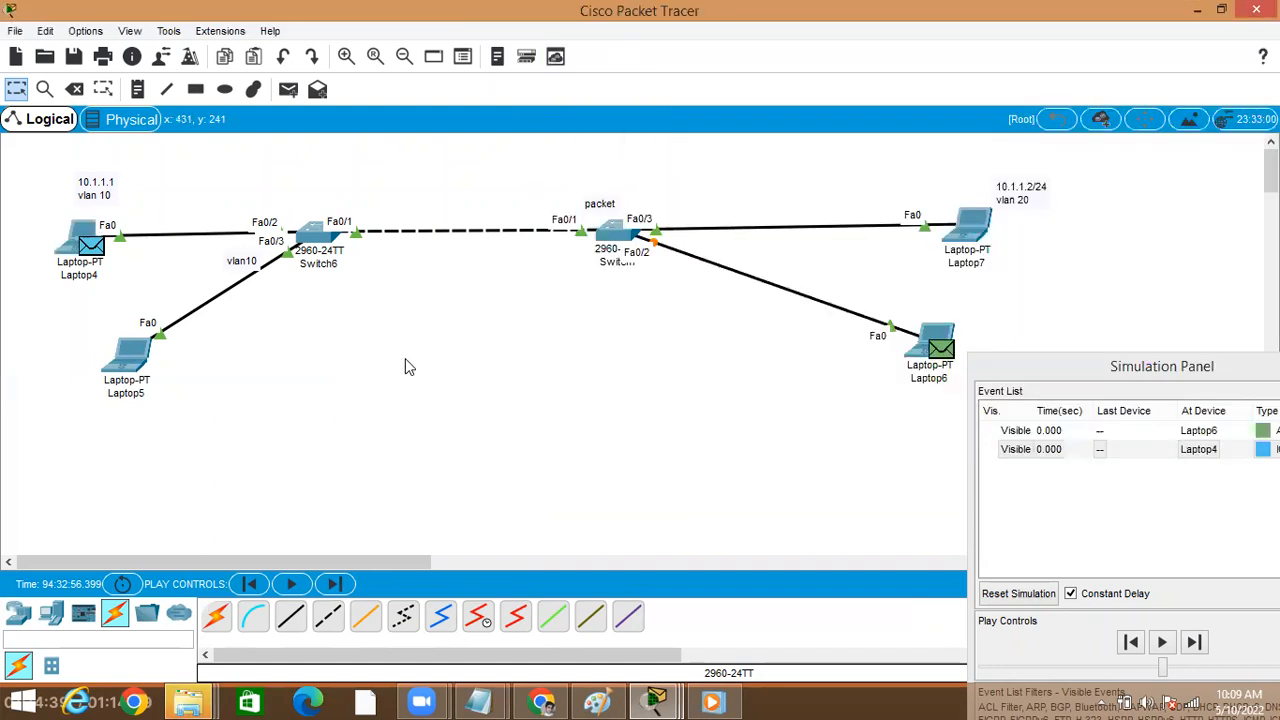
click(1070, 594)
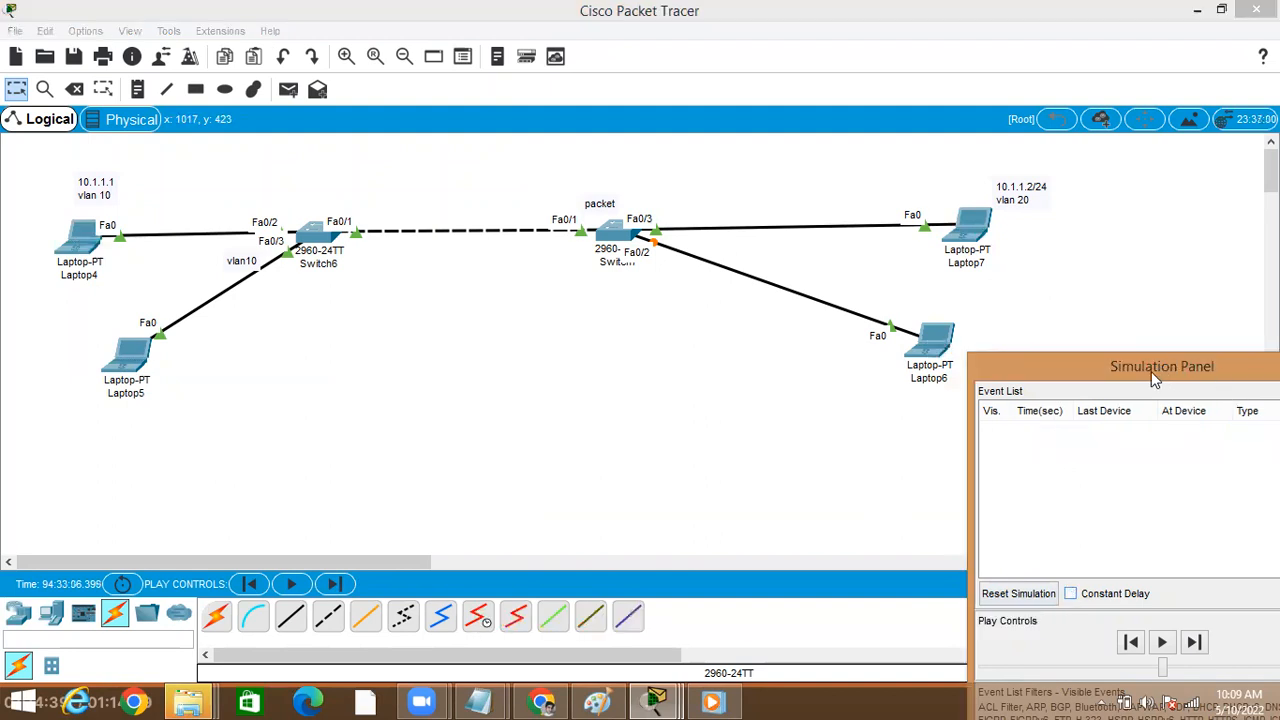
drag(1160, 371, 818, 370)
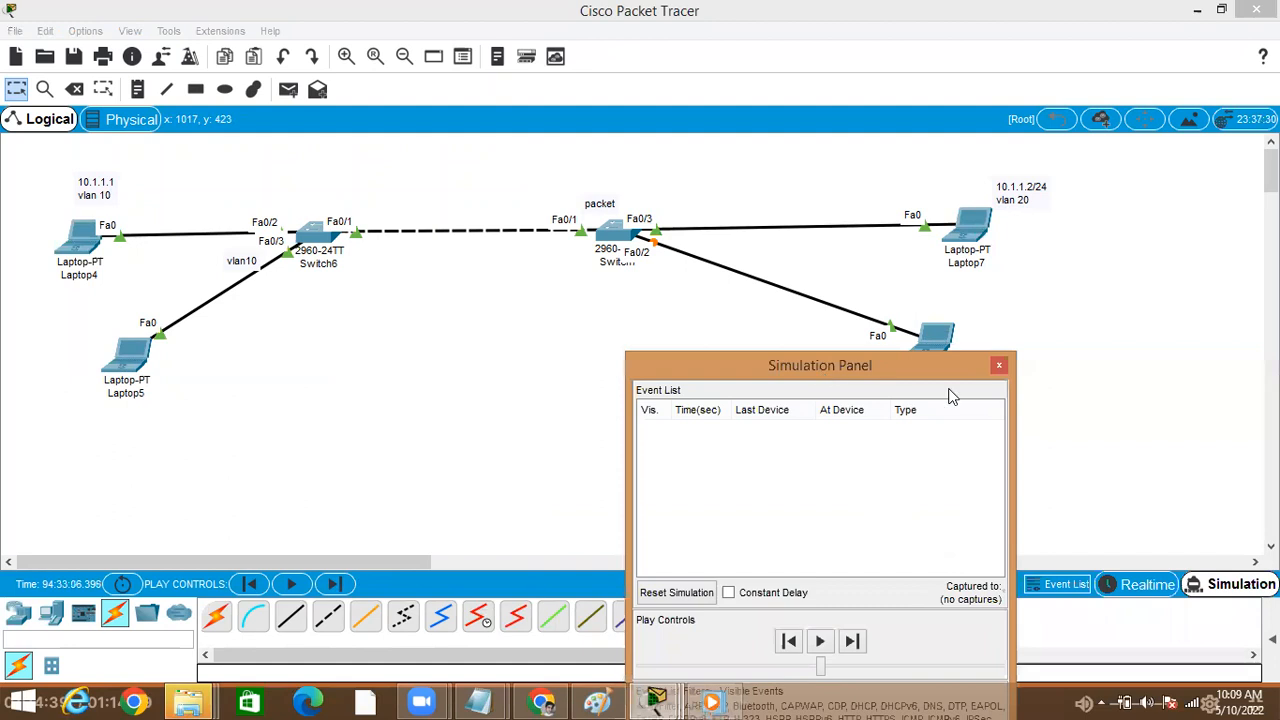
click(1000, 370)
- Switch to Realtime mode and fast-forward the network time
click(1148, 590)
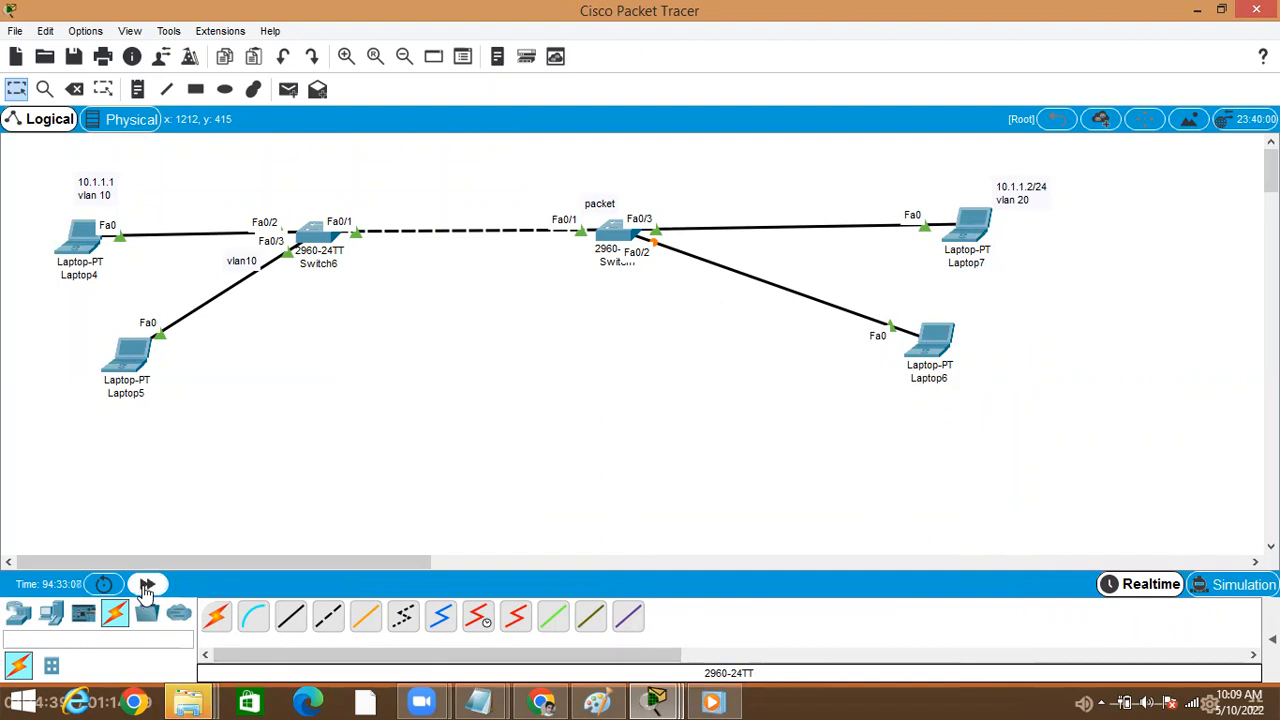
click(147, 584)
click(147, 585)
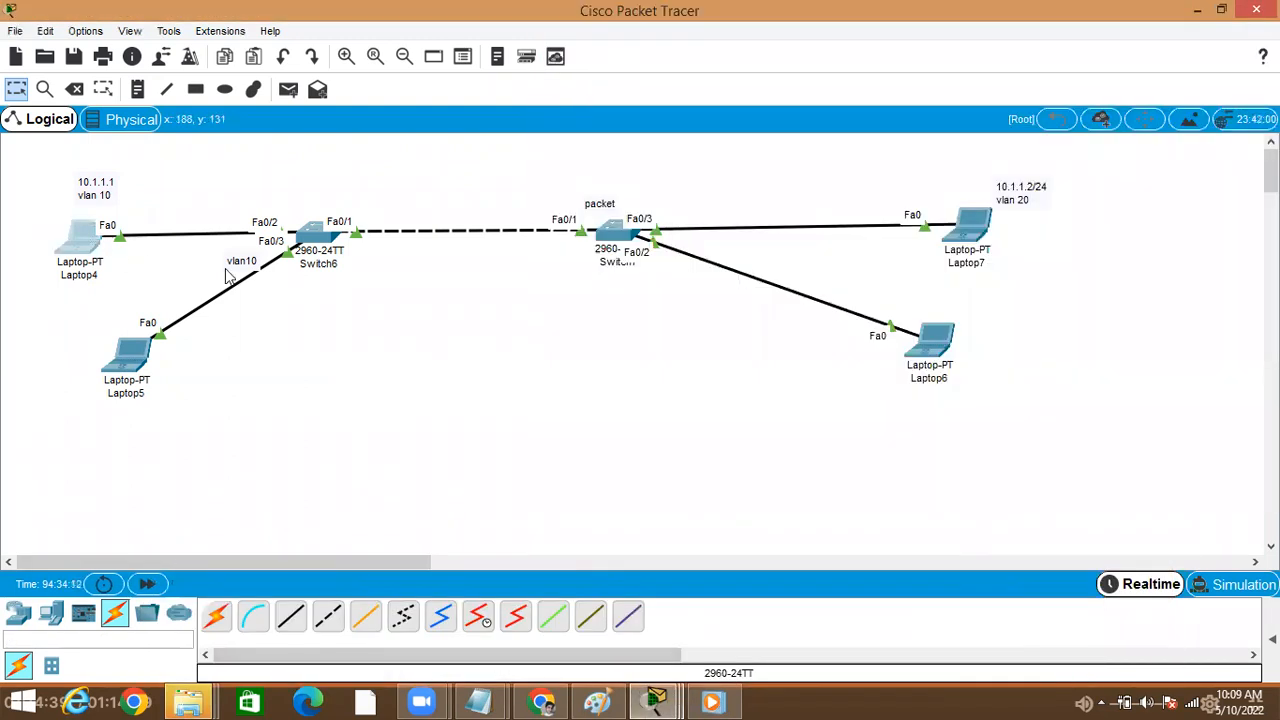
- Ping 10.1.1.2 again from Laptop4's command prompt in Realtime mode, repeat the ping and return to the topology
click(55, 248)
key(Up)
key(Return)
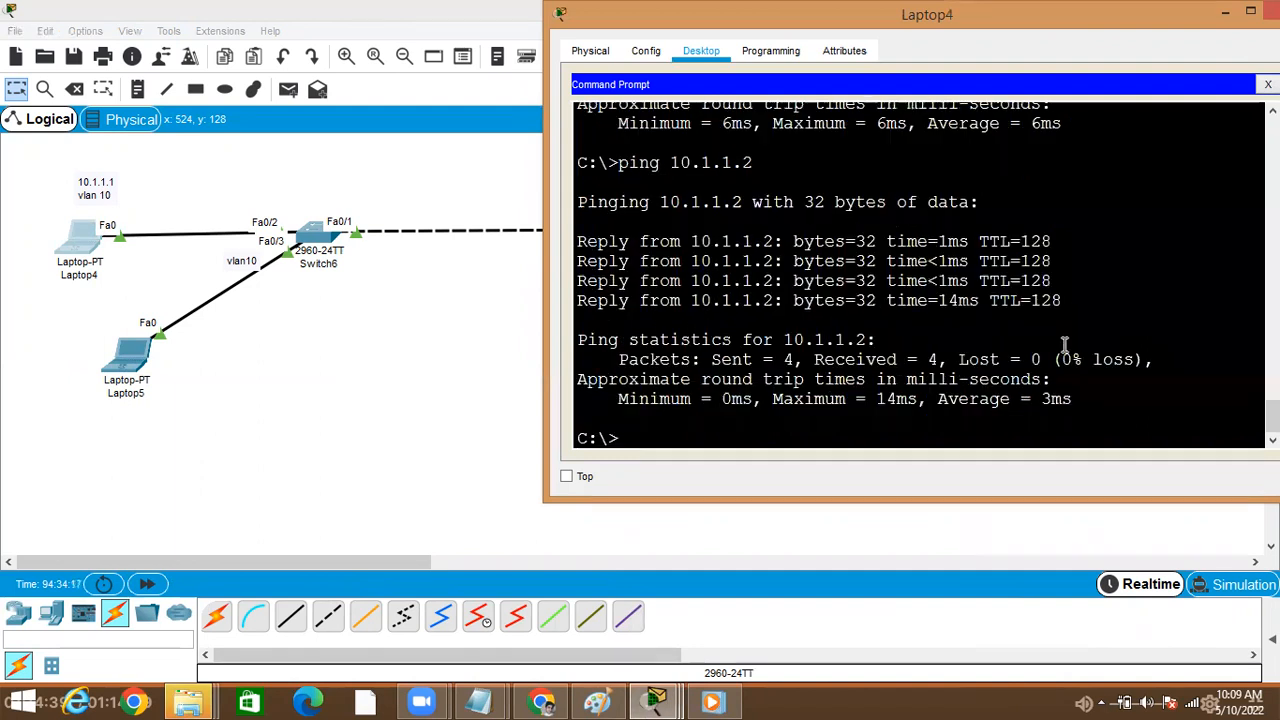
key(Up)
key(Return)
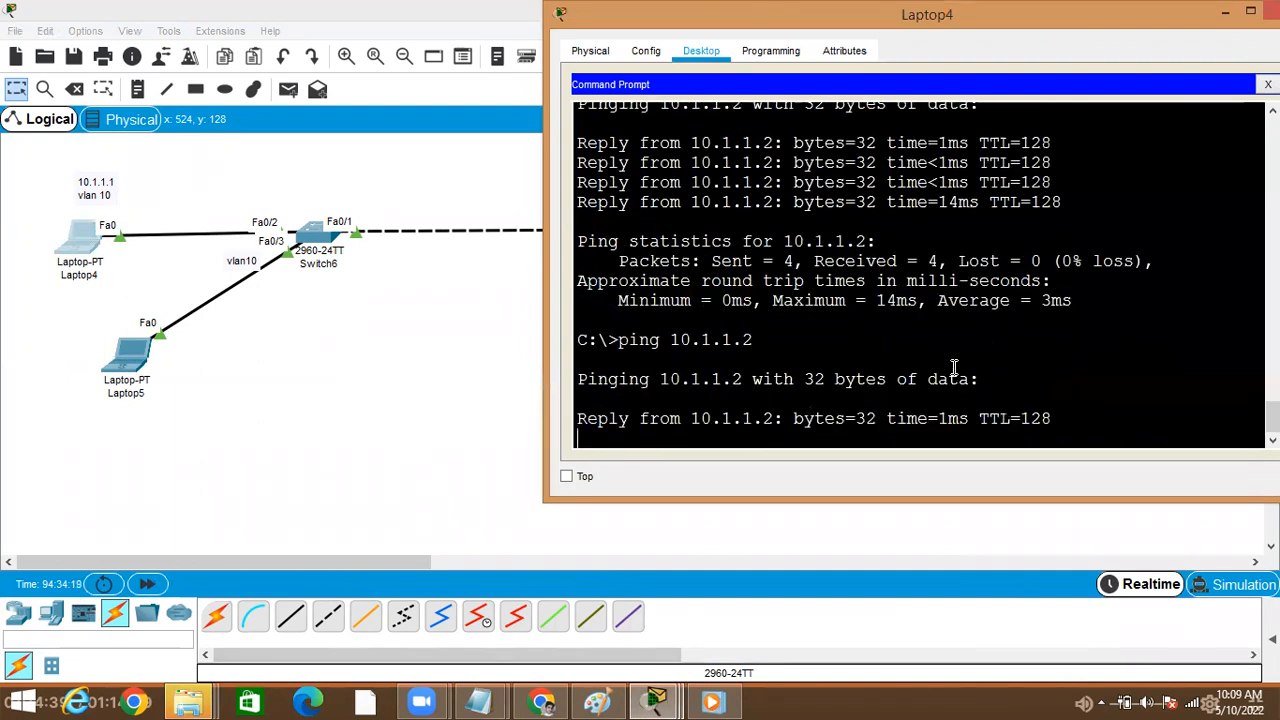
click(347, 382)
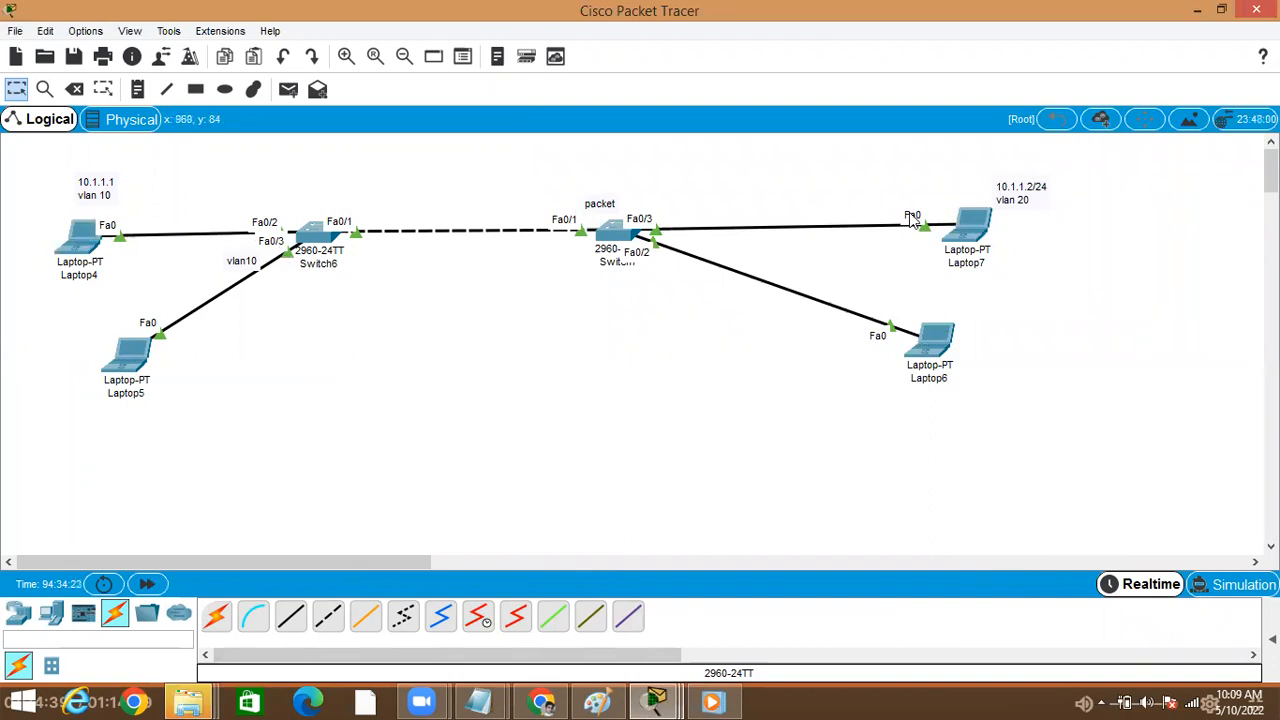
- Switch to Simulation mode, start playing the packet simulation and move the Simulation Panel clear of the topology
click(1247, 598)
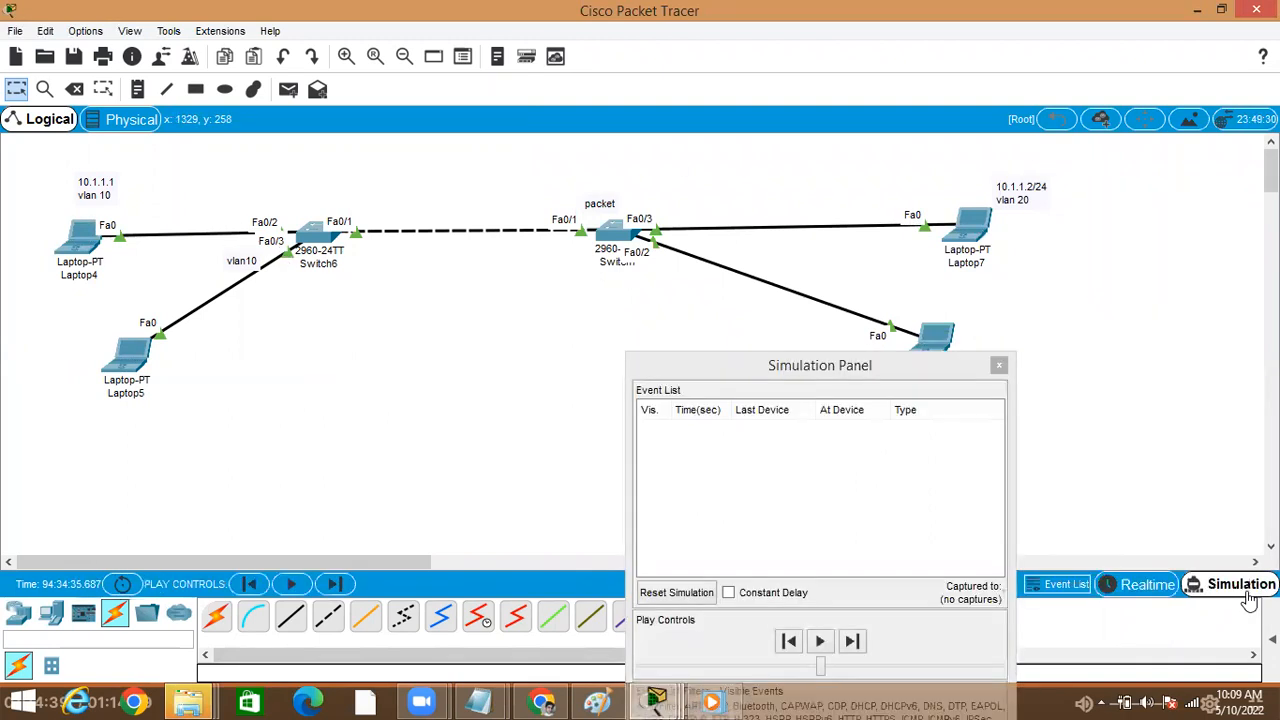
click(820, 643)
click(820, 645)
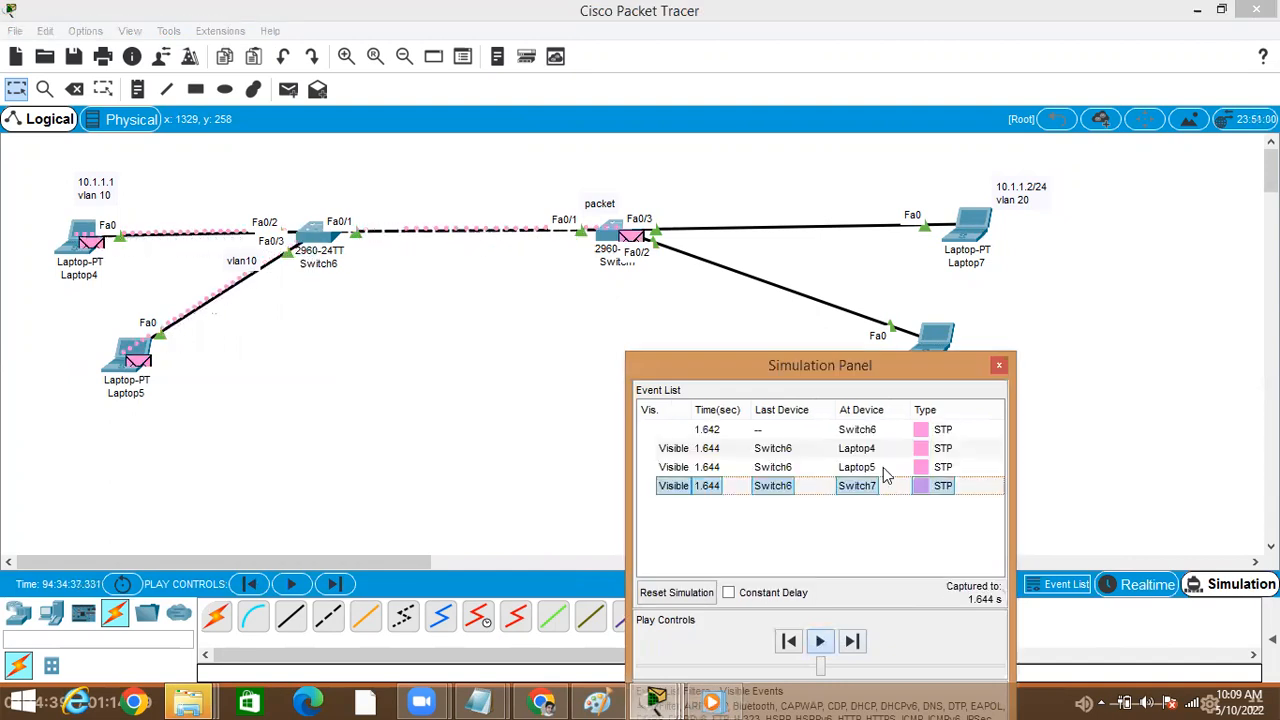
drag(892, 377, 740, 598)
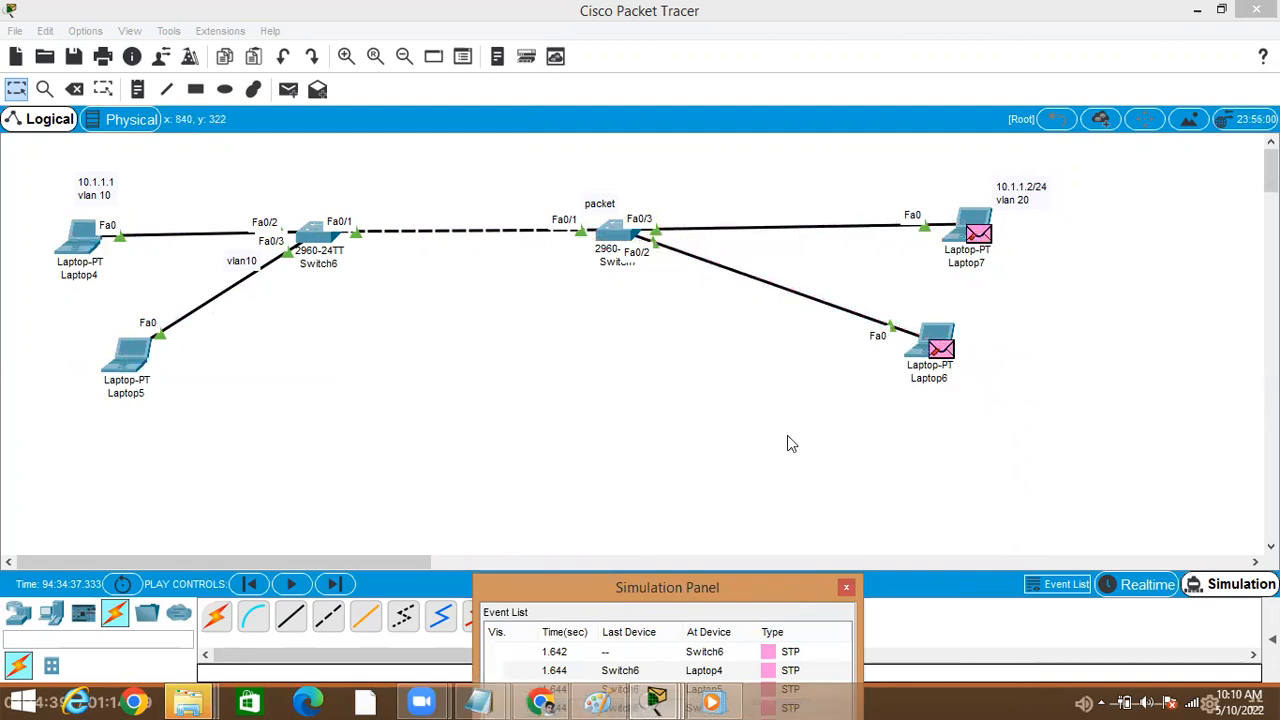
- Review the console messages on Switch6, minimize its window and bring up Laptop4's command prompt
mouse_move(645, 698)
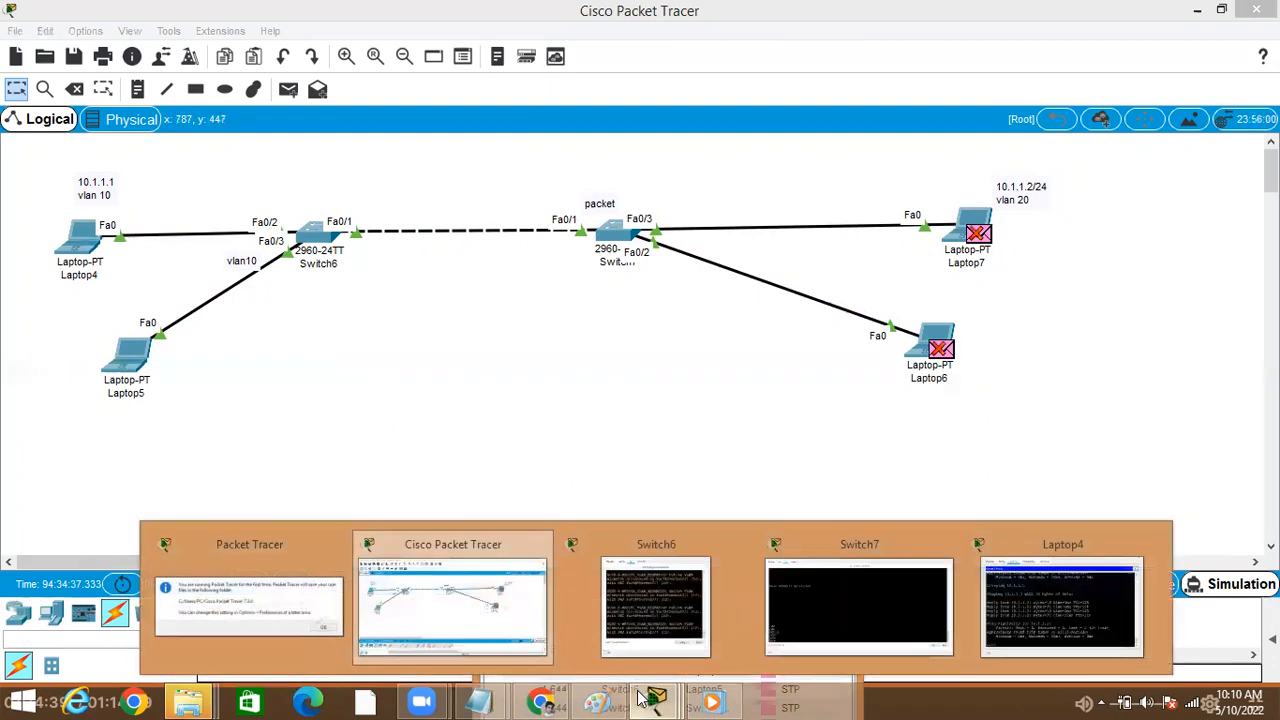
click(620, 640)
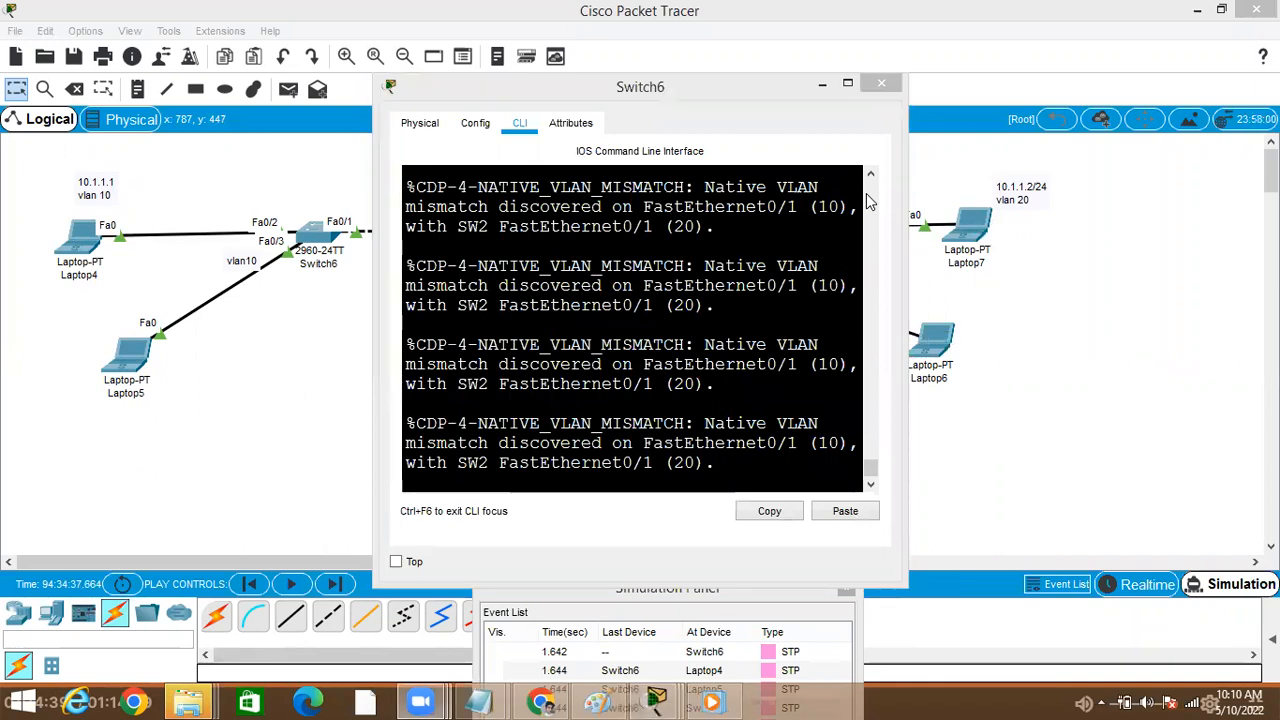
scroll(868, 200, up, 3)
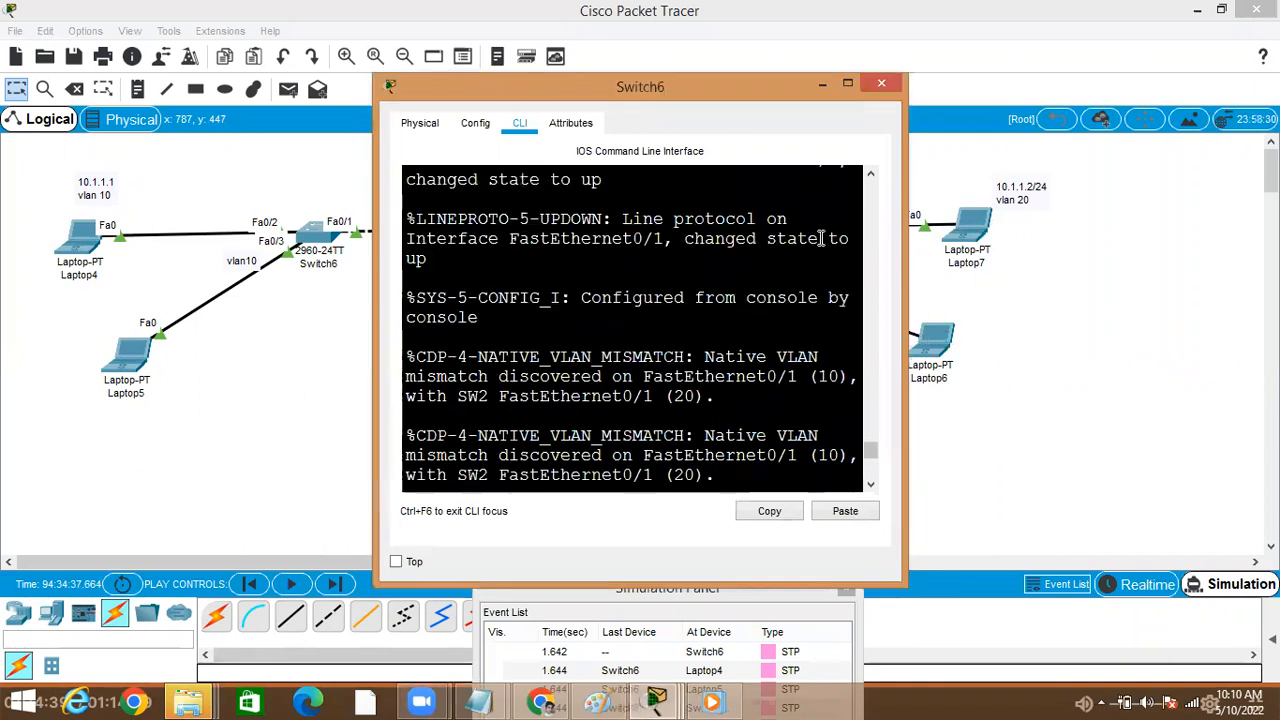
click(820, 88)
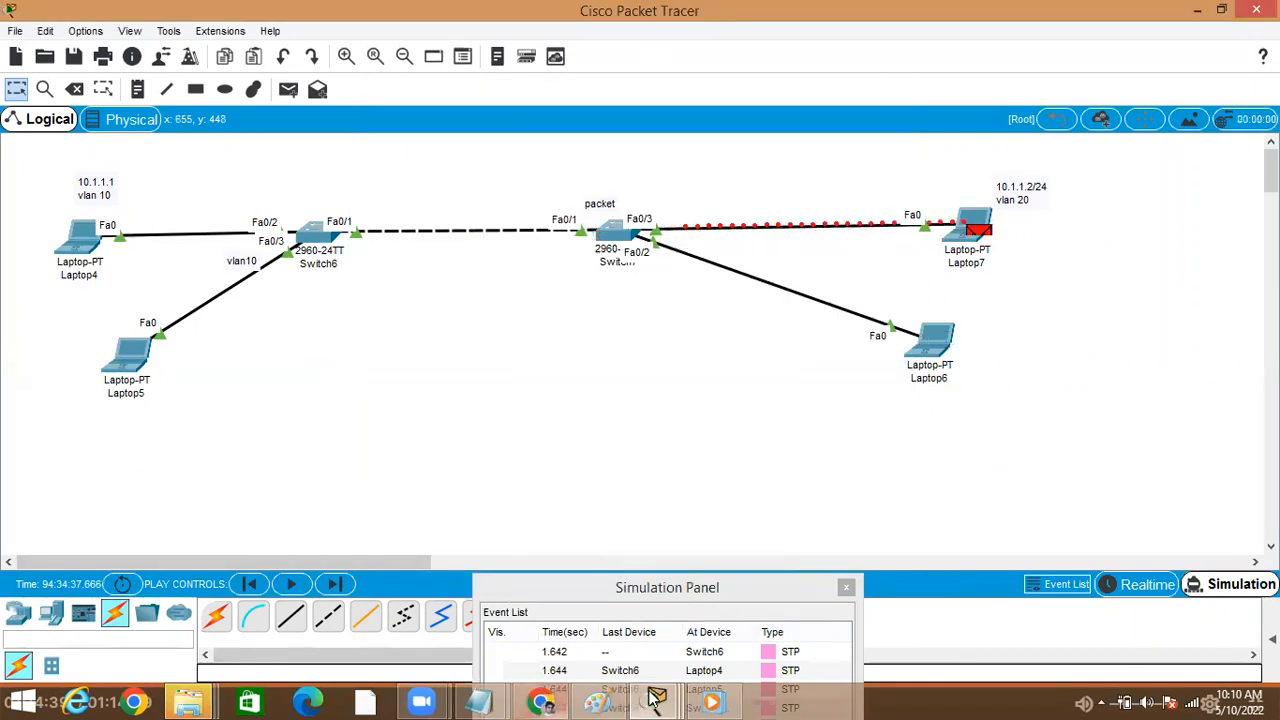
mouse_move(655, 697)
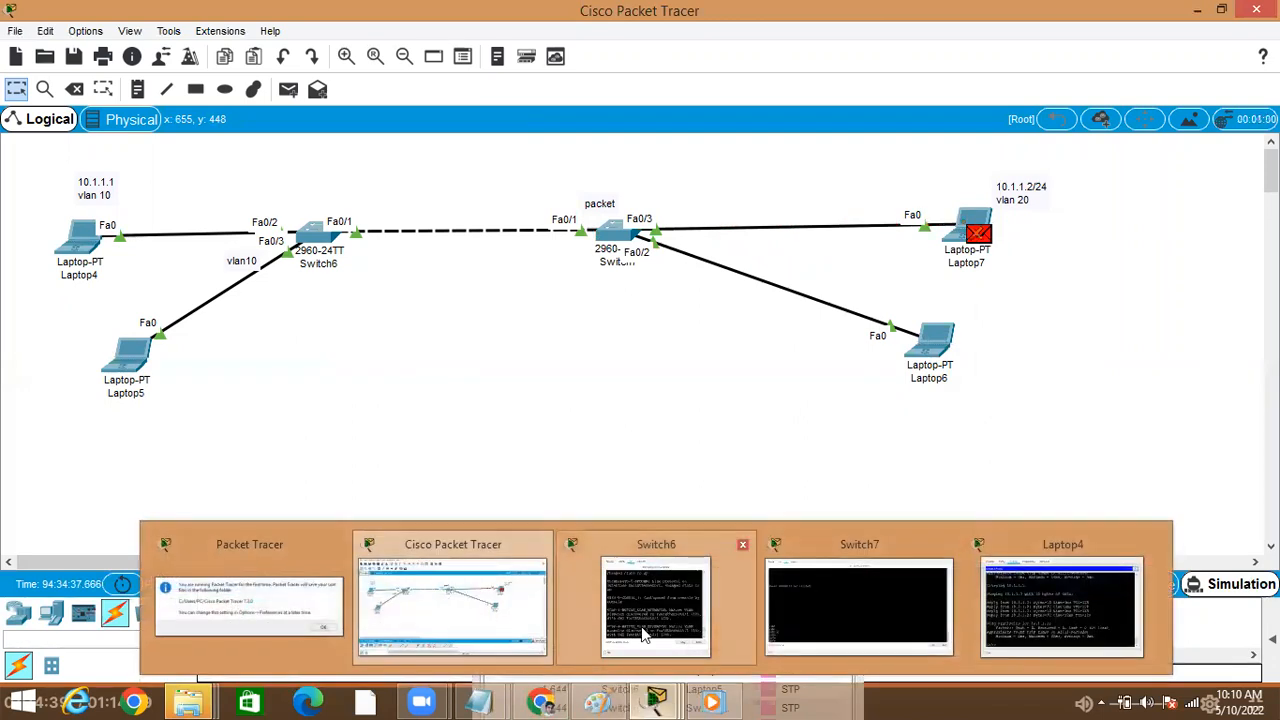
click(1062, 605)
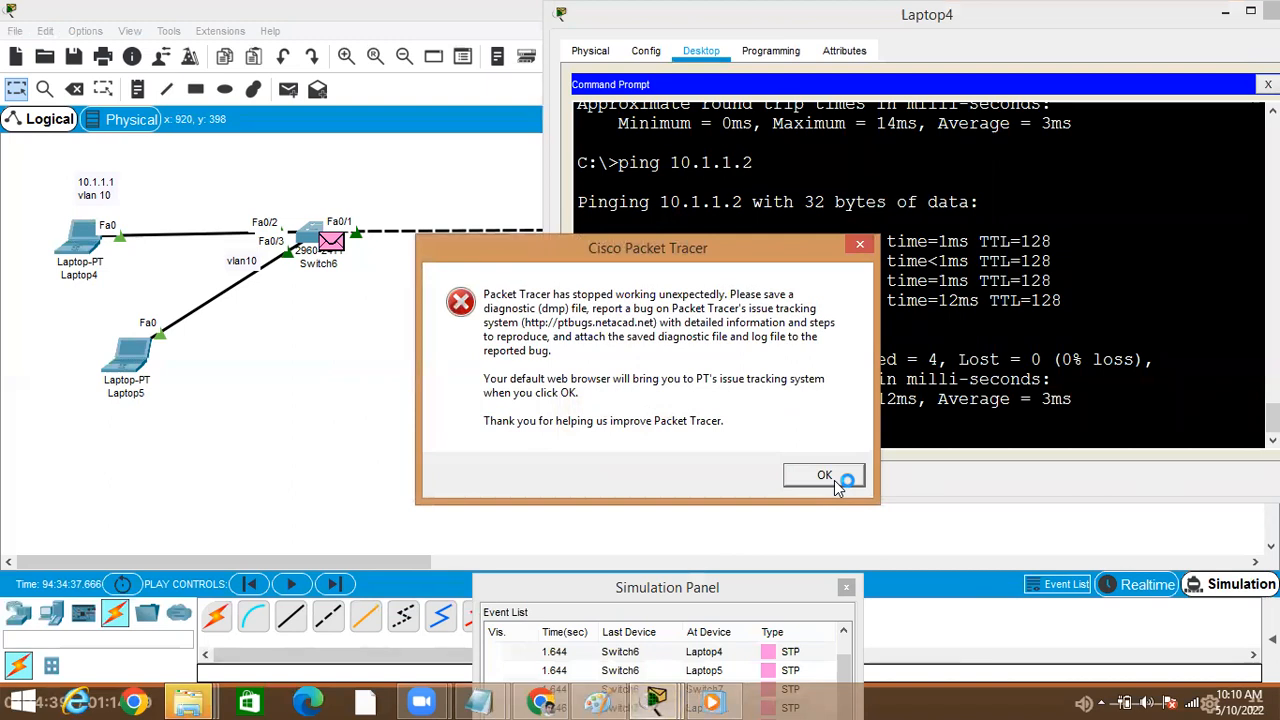
- Dismiss the crash reports to close Packet Tracer, relaunch it and accept the notice about its user files folder
click(824, 476)
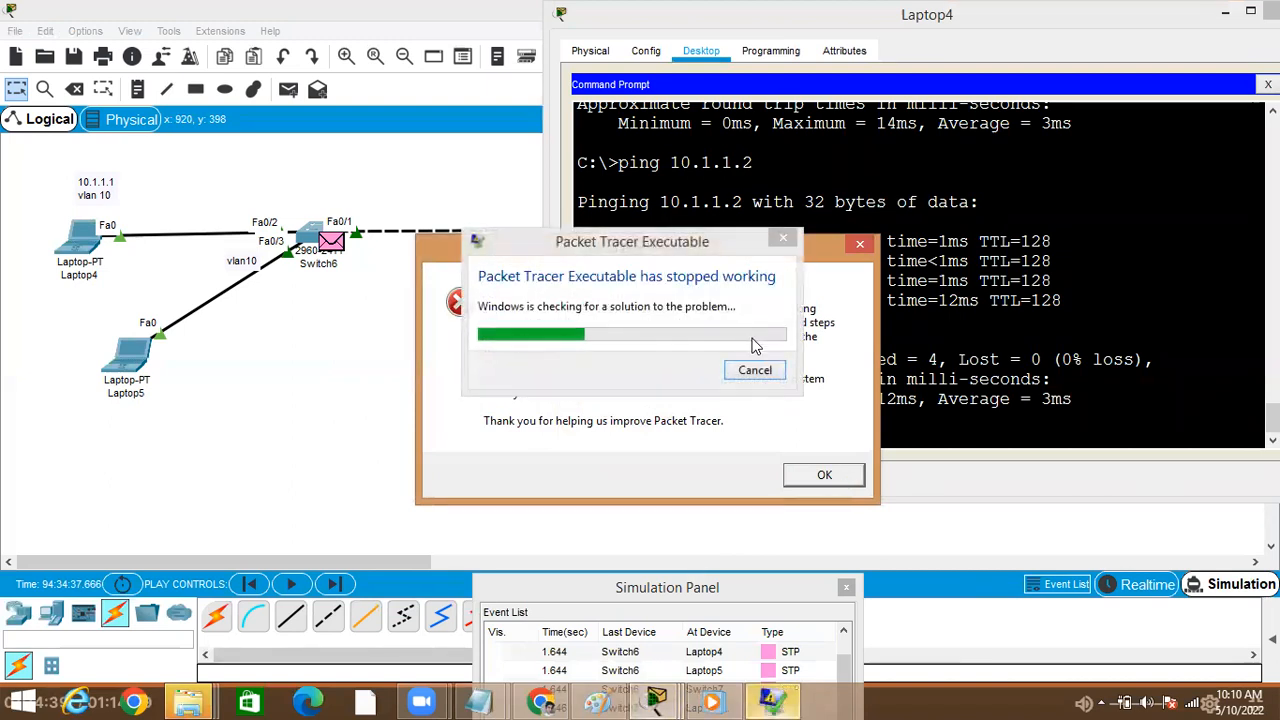
click(637, 242)
drag(637, 240, 371, 481)
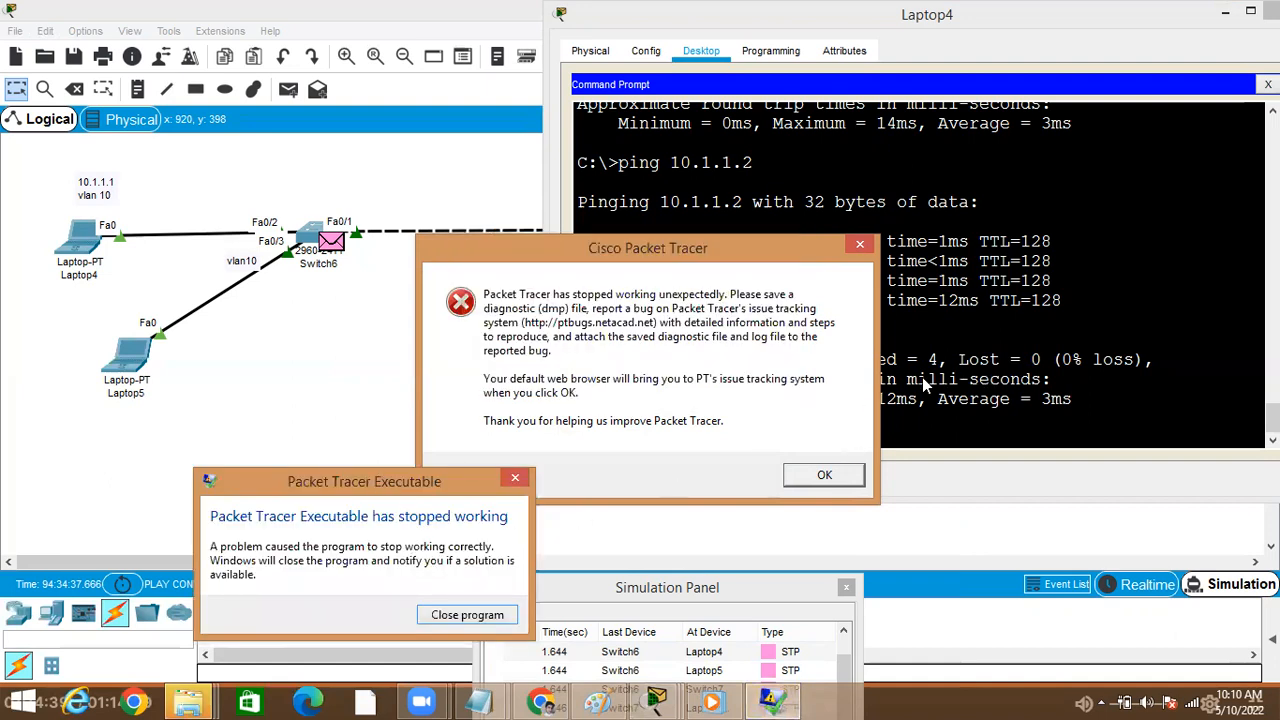
click(1010, 312)
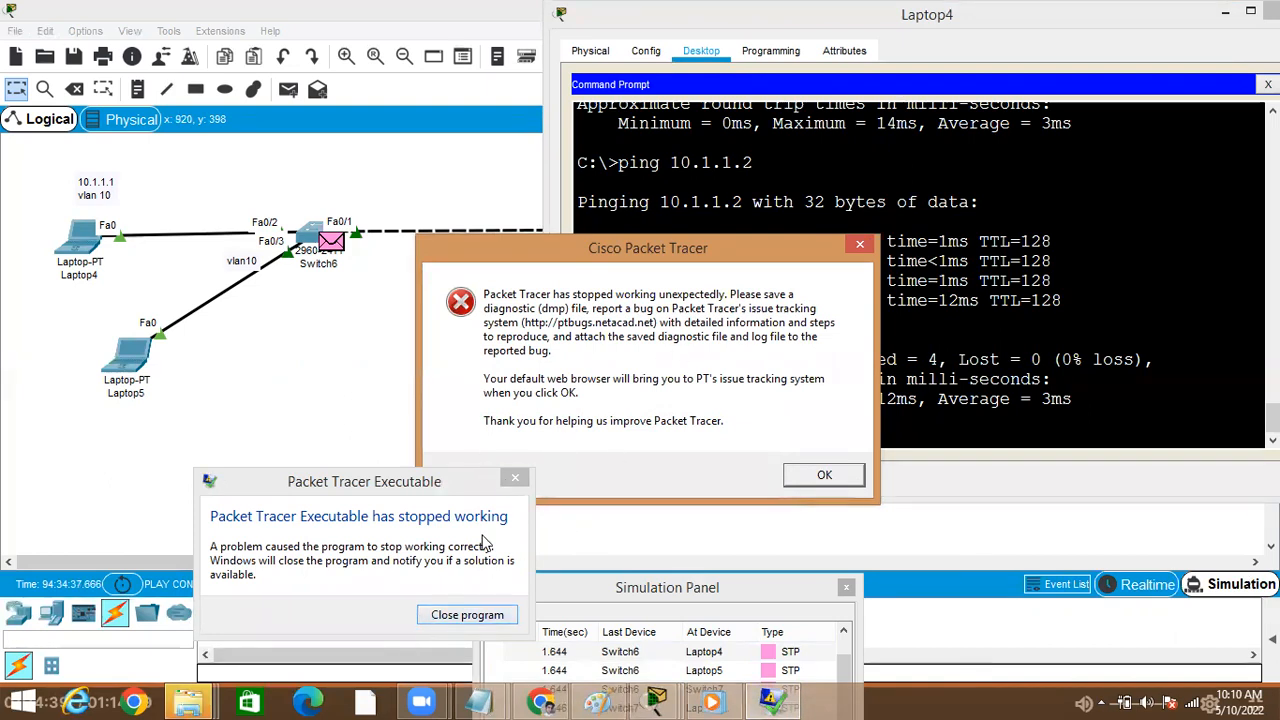
click(516, 481)
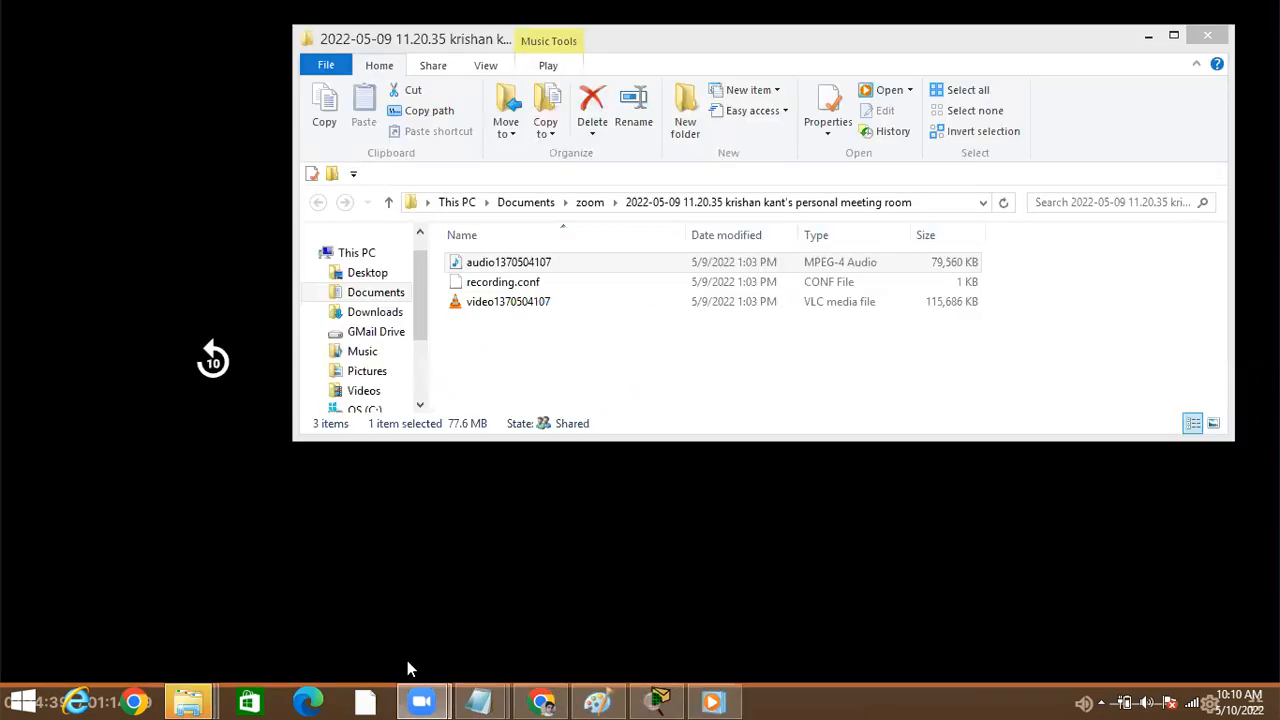
click(657, 697)
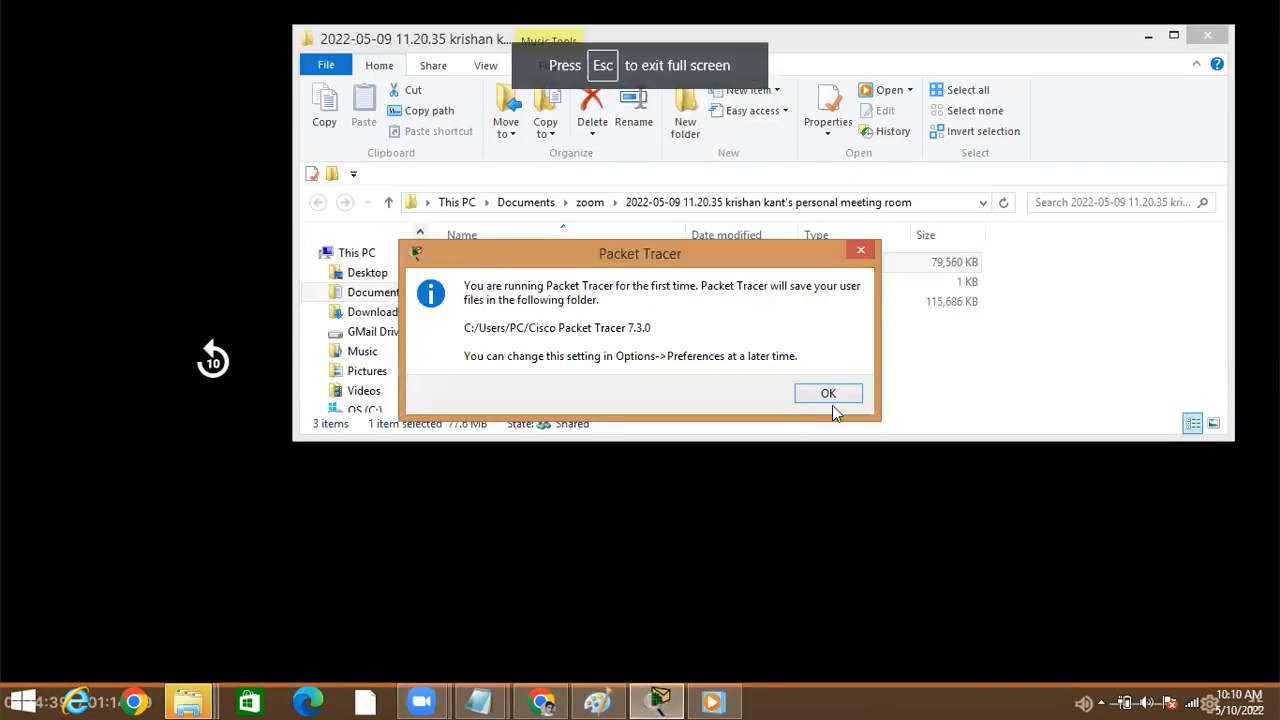
click(830, 395)
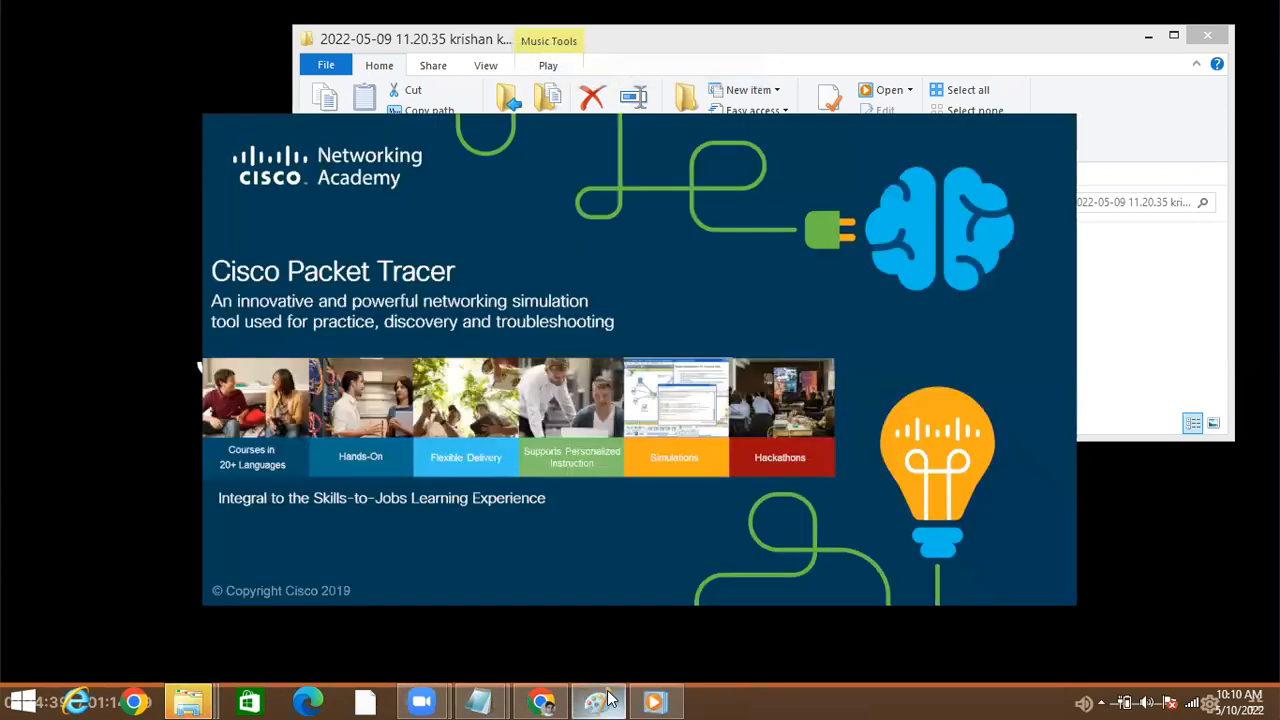
- Switch to Paint and delete the entire existing drawing from the canvas
mouse_move(598, 700)
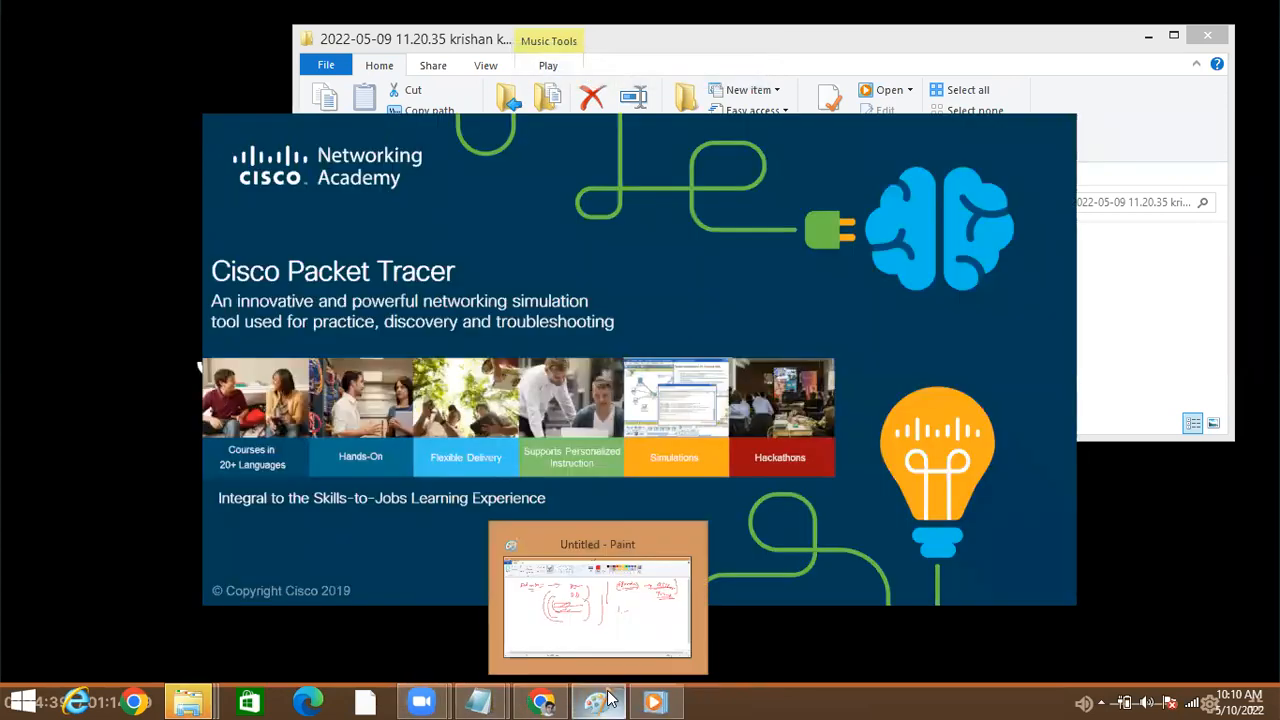
click(604, 632)
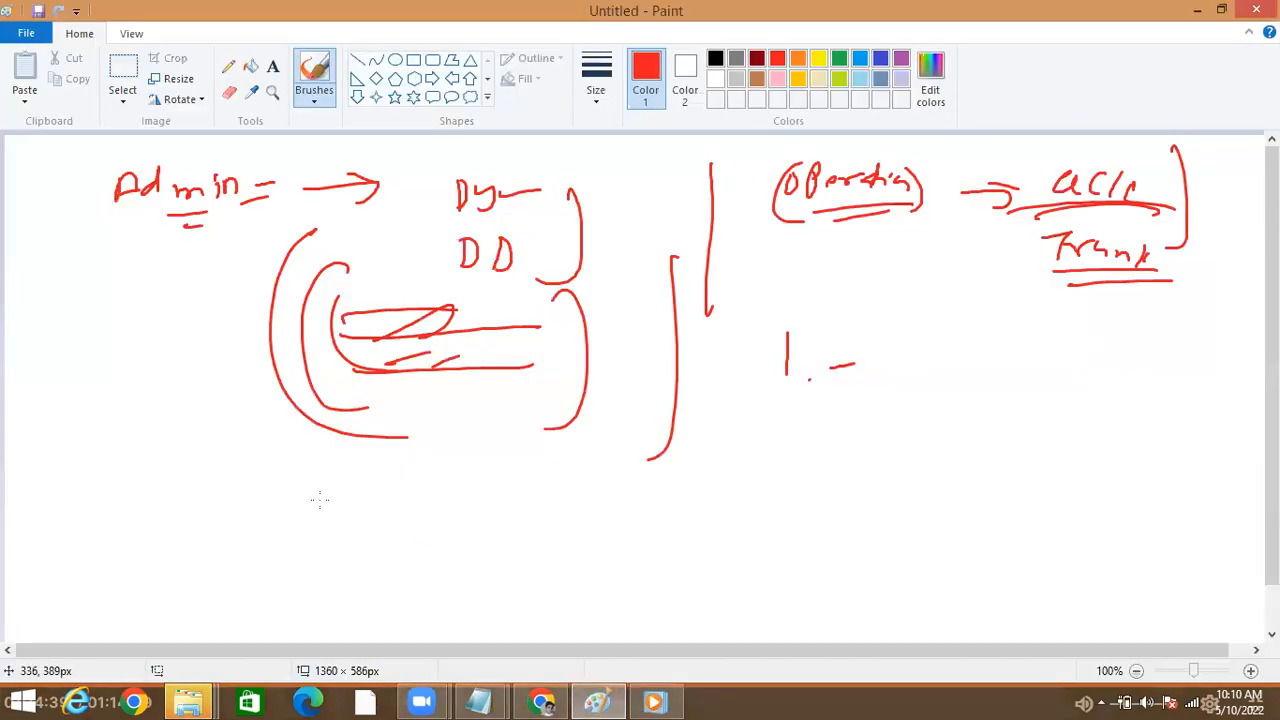
click(121, 106)
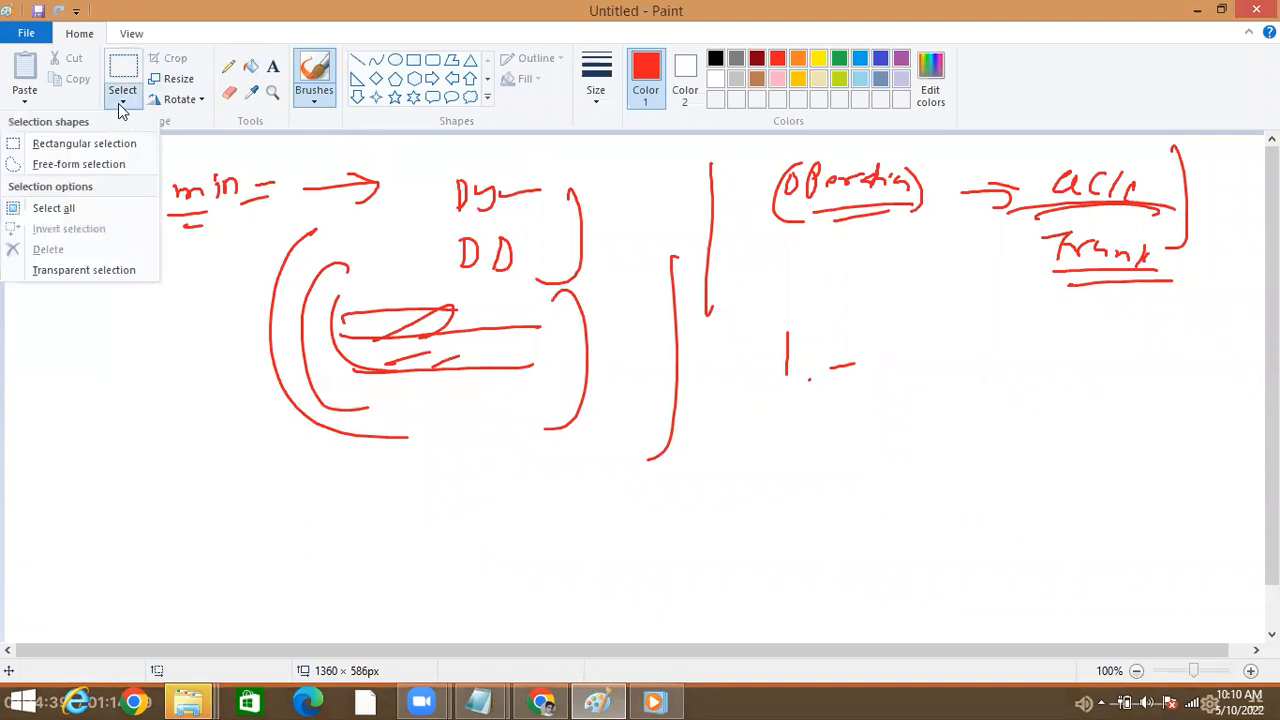
click(105, 208)
key(Delete)
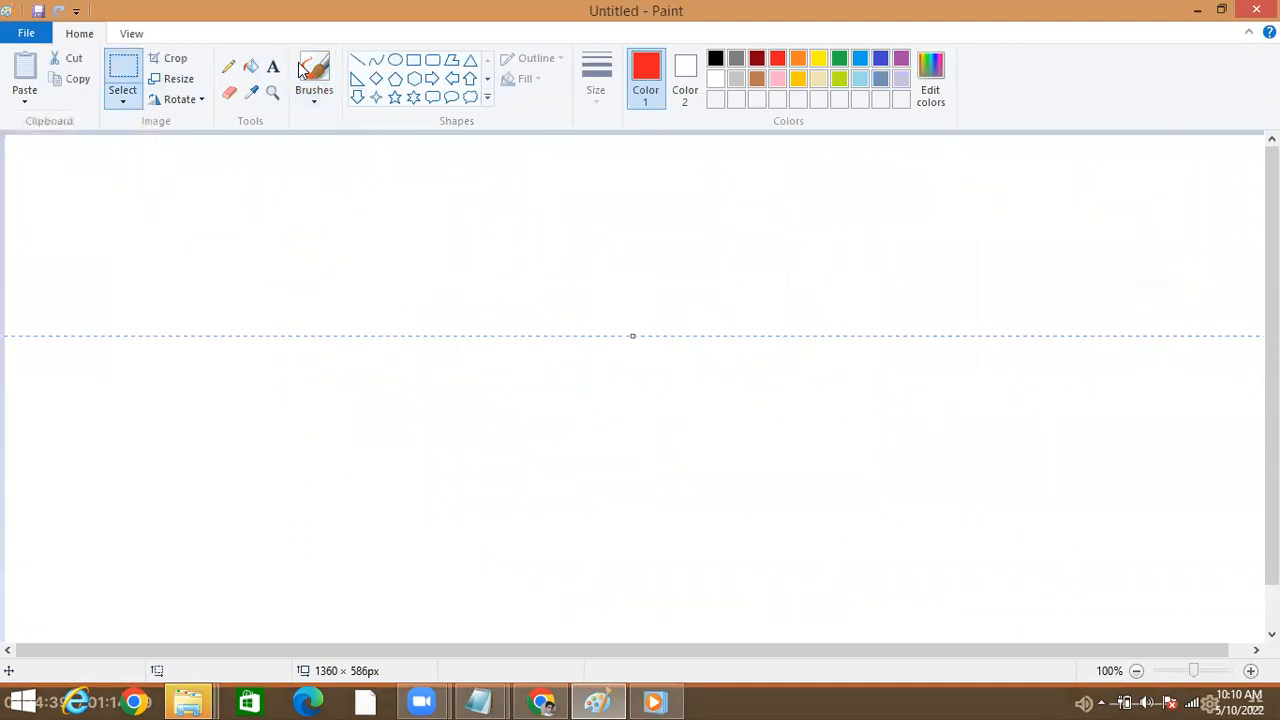
- Brush two red switch boxes side by side, each with two device links below, and join the boxes with a line
click(314, 72)
mouse_move(247, 245)
mouse_down()
mouse_move(312, 238)
mouse_move(288, 237)
mouse_move(268, 280)
mouse_move(394, 254)
mouse_move(272, 335)
mouse_up()
drag(696, 274, 704, 330)
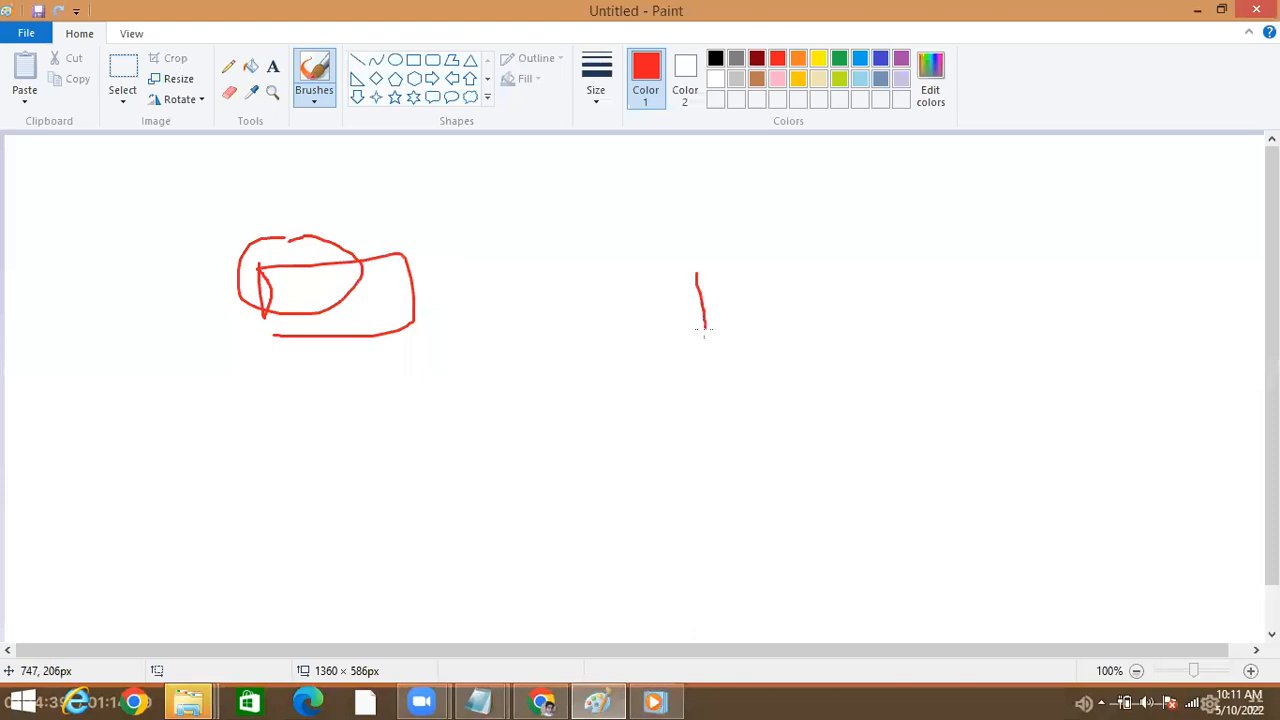
drag(783, 267, 711, 332)
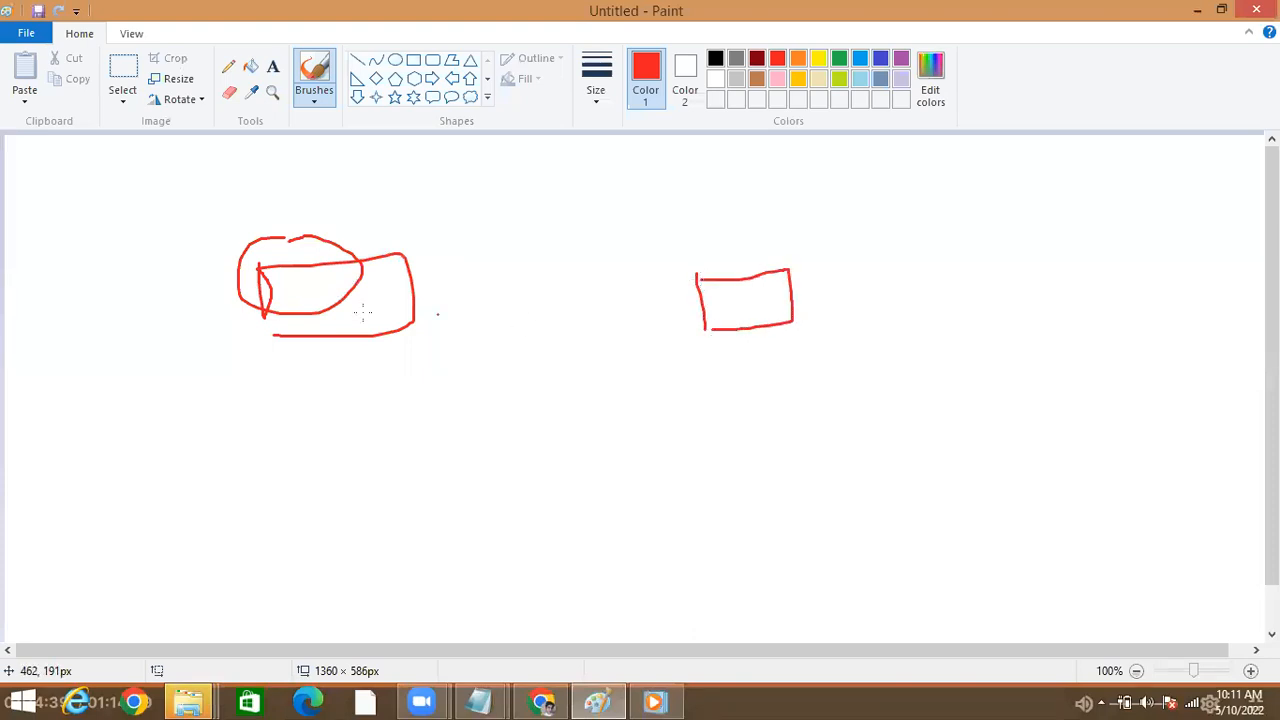
mouse_move(166, 487)
mouse_down()
mouse_move(318, 336)
mouse_move(477, 453)
mouse_up()
drag(737, 334, 670, 470)
drag(768, 336, 862, 444)
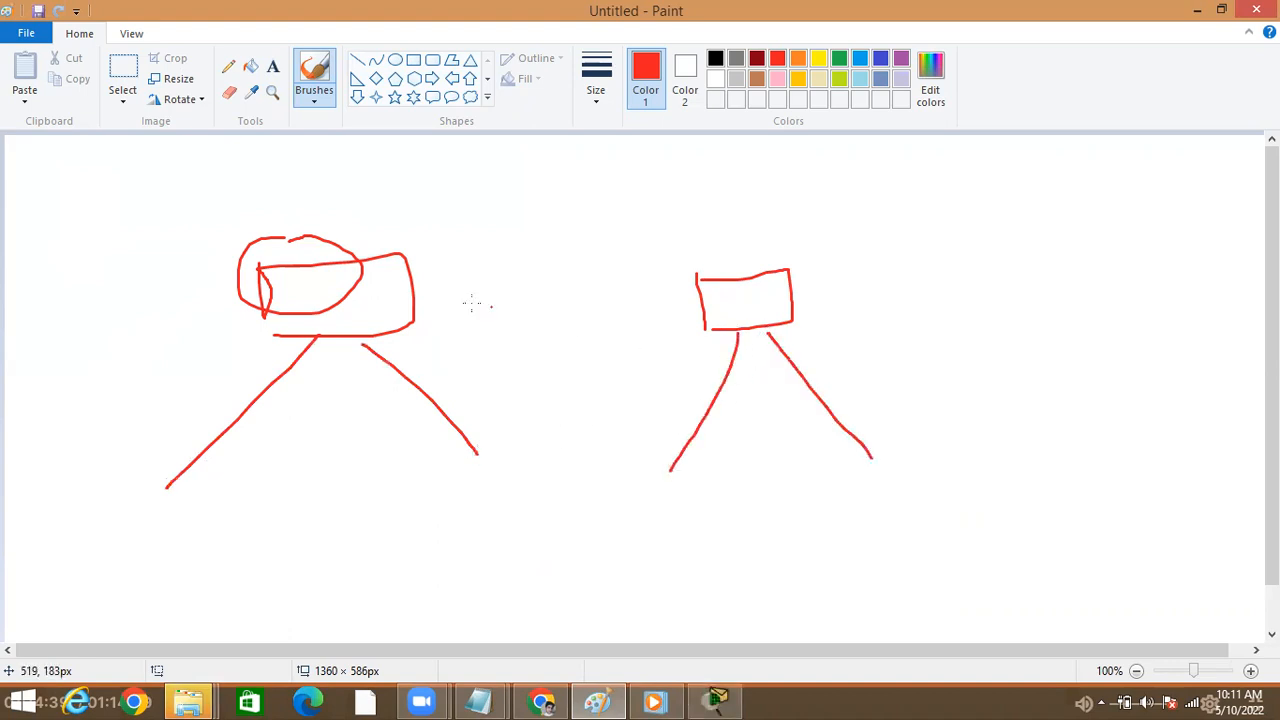
drag(418, 288, 690, 296)
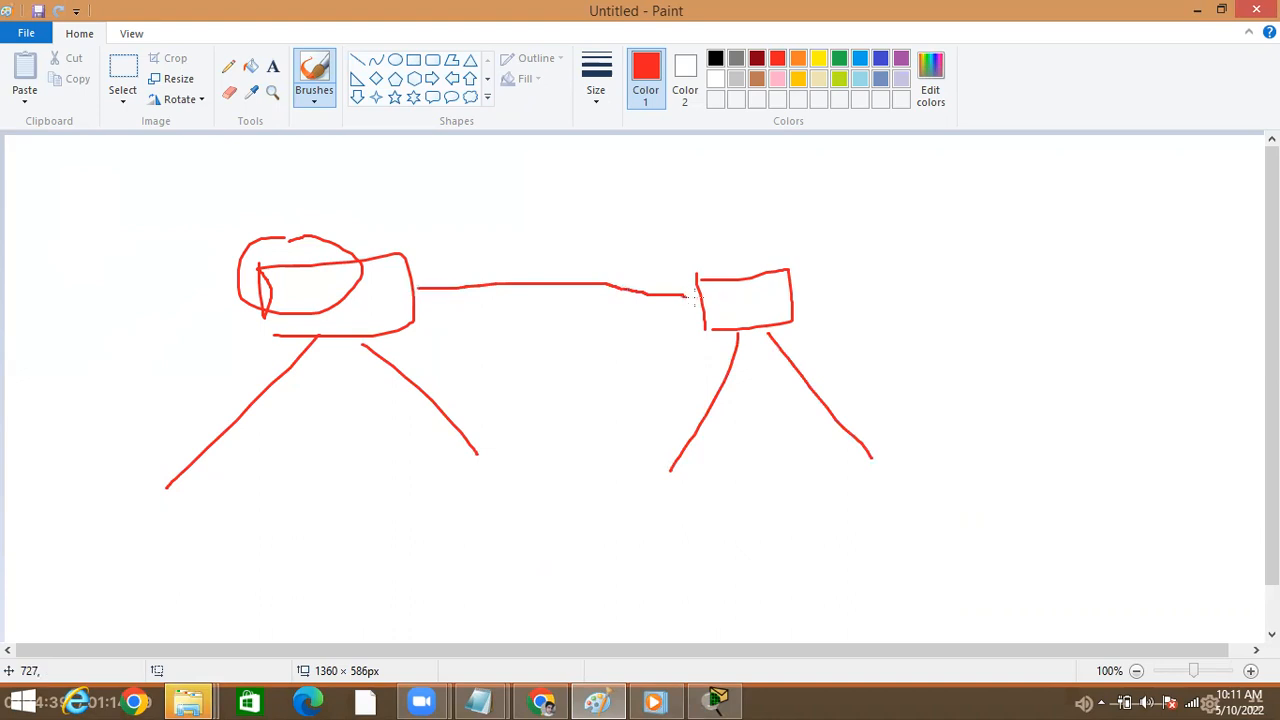
- Trace in black the path from the first device into the left switch's port, with arrows along its other device link and the inter-switch link
click(715, 58)
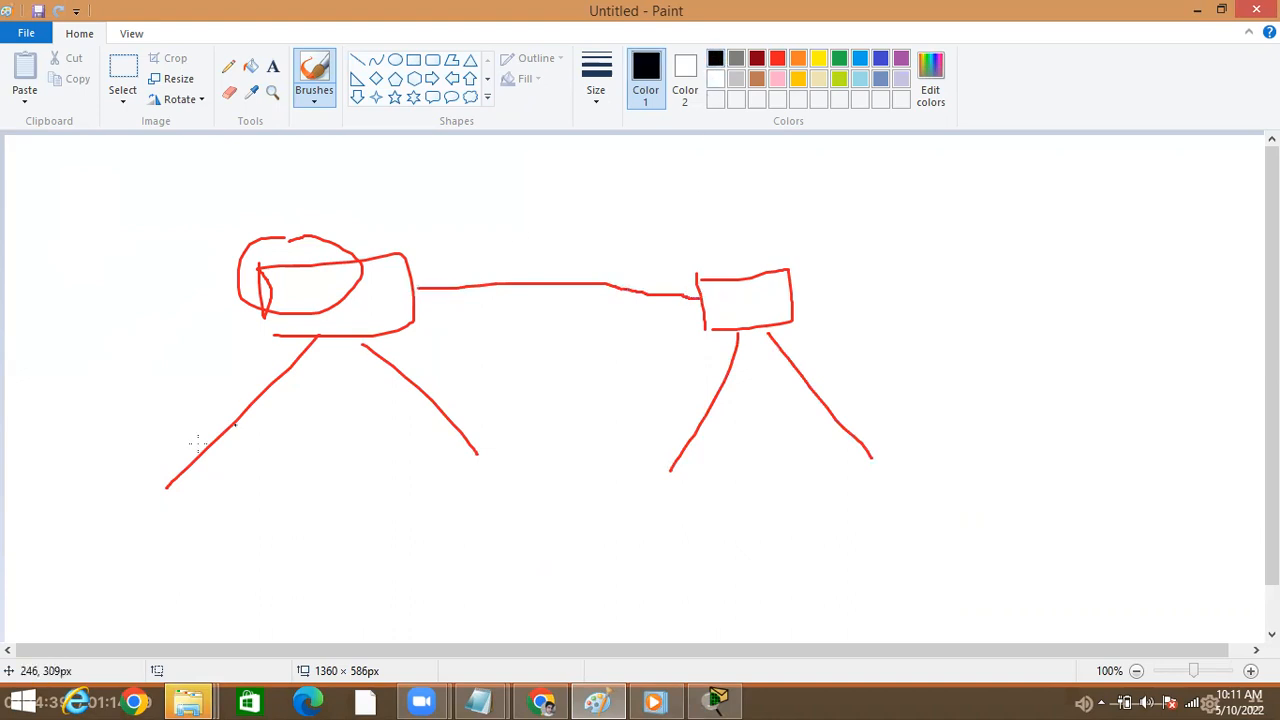
mouse_move(160, 502)
mouse_down()
mouse_move(195, 332)
mouse_move(286, 350)
mouse_move(308, 335)
mouse_up()
drag(333, 337, 310, 338)
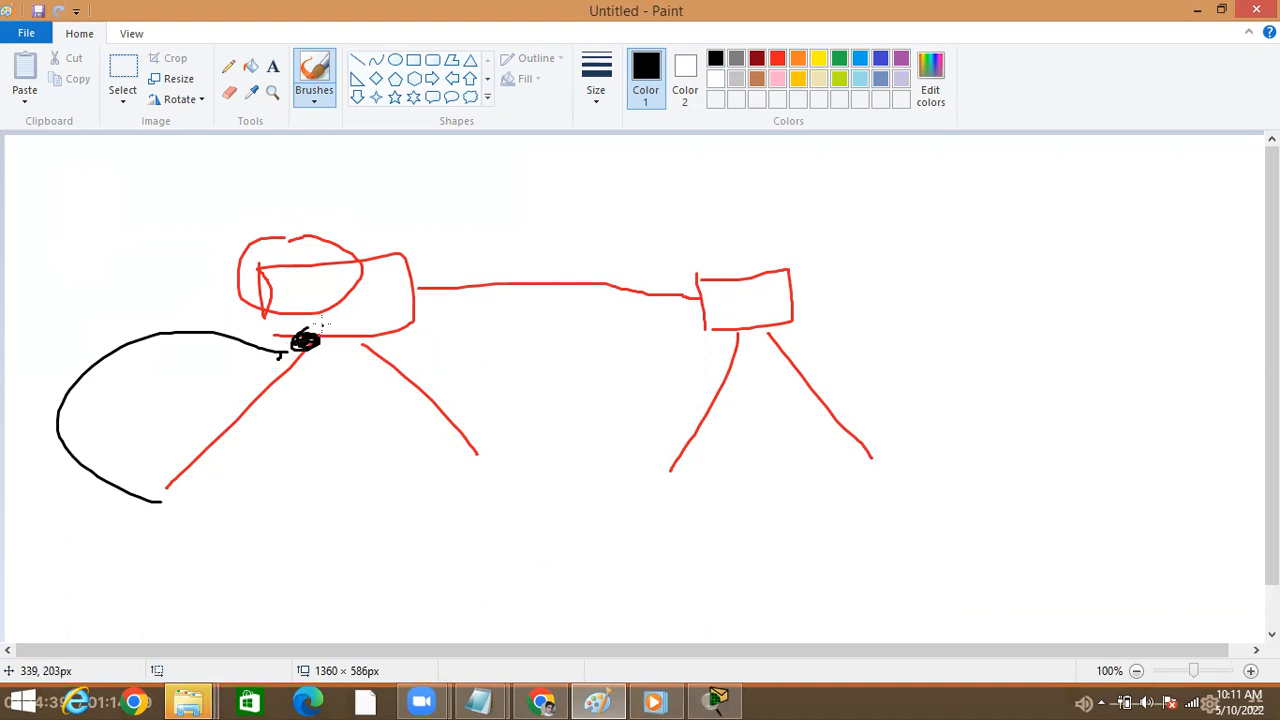
mouse_move(408, 281)
mouse_down()
mouse_move(420, 294)
mouse_move(409, 283)
mouse_up()
mouse_move(361, 333)
mouse_down()
mouse_move(362, 350)
mouse_move(434, 402)
mouse_move(412, 403)
mouse_up()
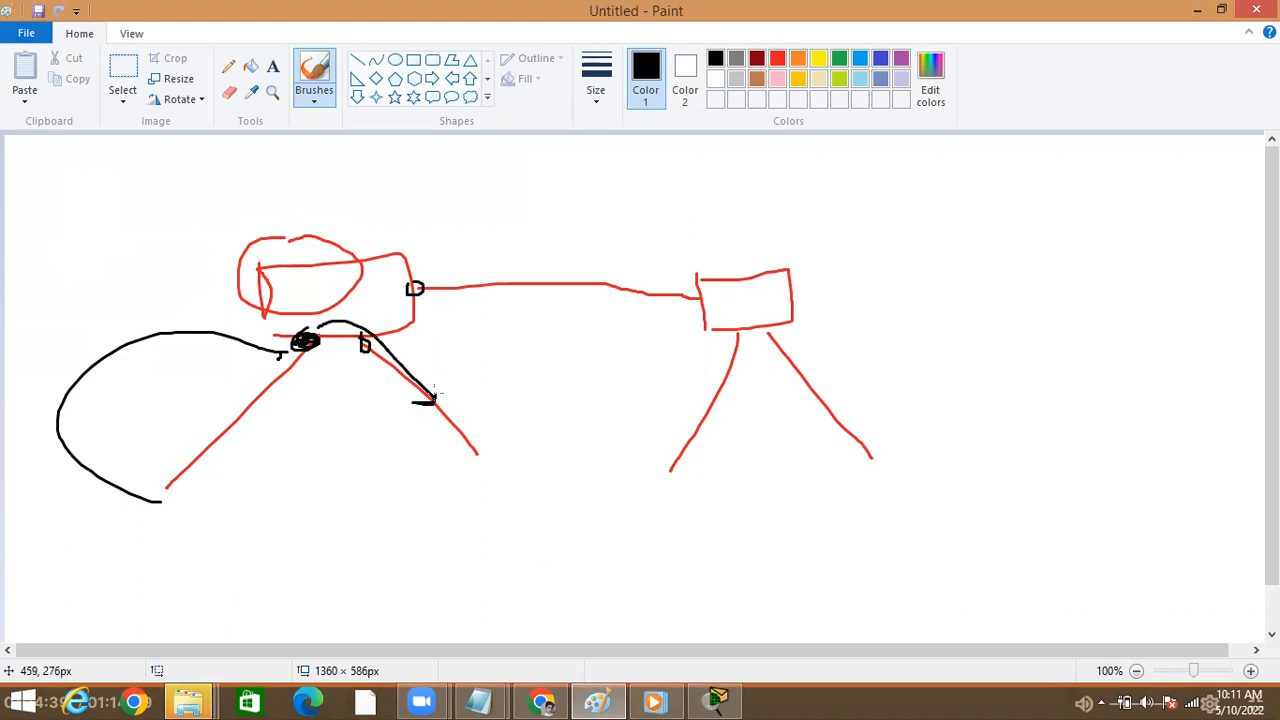
mouse_move(303, 315)
mouse_down()
mouse_move(320, 298)
mouse_move(537, 260)
mouse_move(516, 272)
mouse_move(511, 248)
mouse_up()
- Draw a device box with two tick marks on the left switch's second link, and write a circled L2 beyond the right switch
mouse_move(445, 460)
mouse_down()
mouse_move(494, 480)
mouse_move(392, 478)
mouse_move(425, 452)
mouse_move(442, 460)
mouse_up()
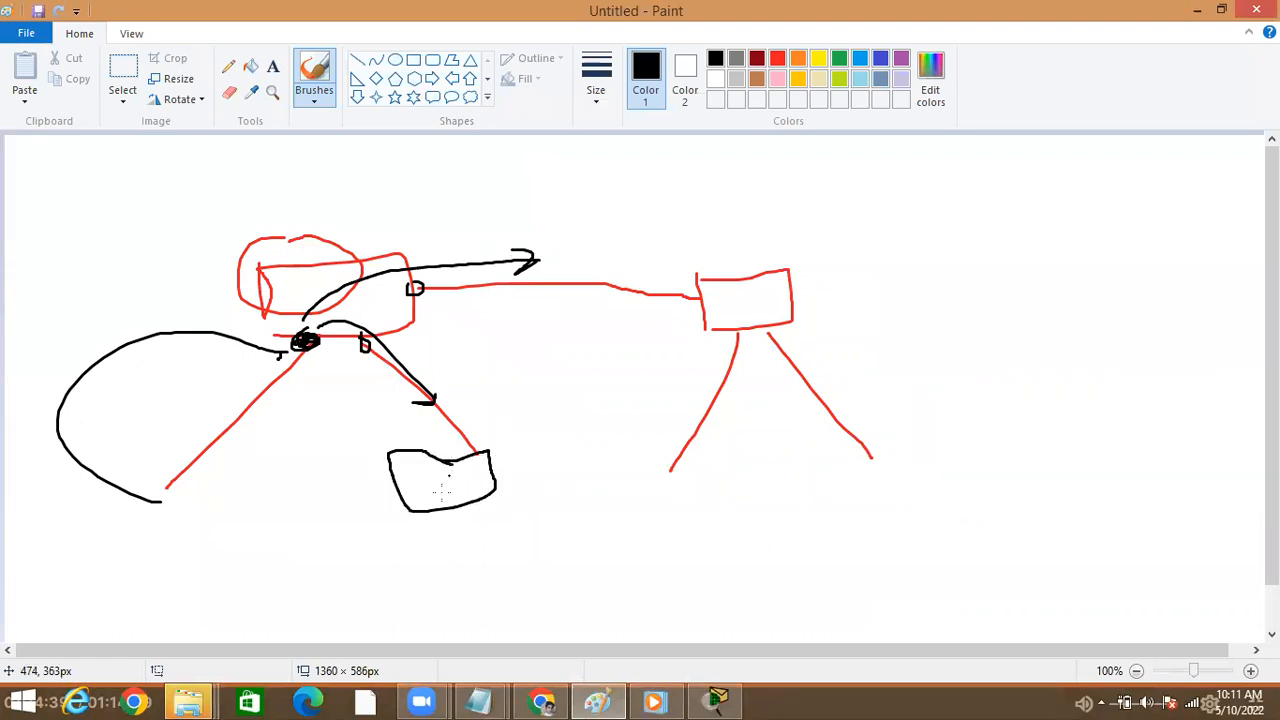
drag(430, 566, 482, 523)
drag(421, 580, 510, 527)
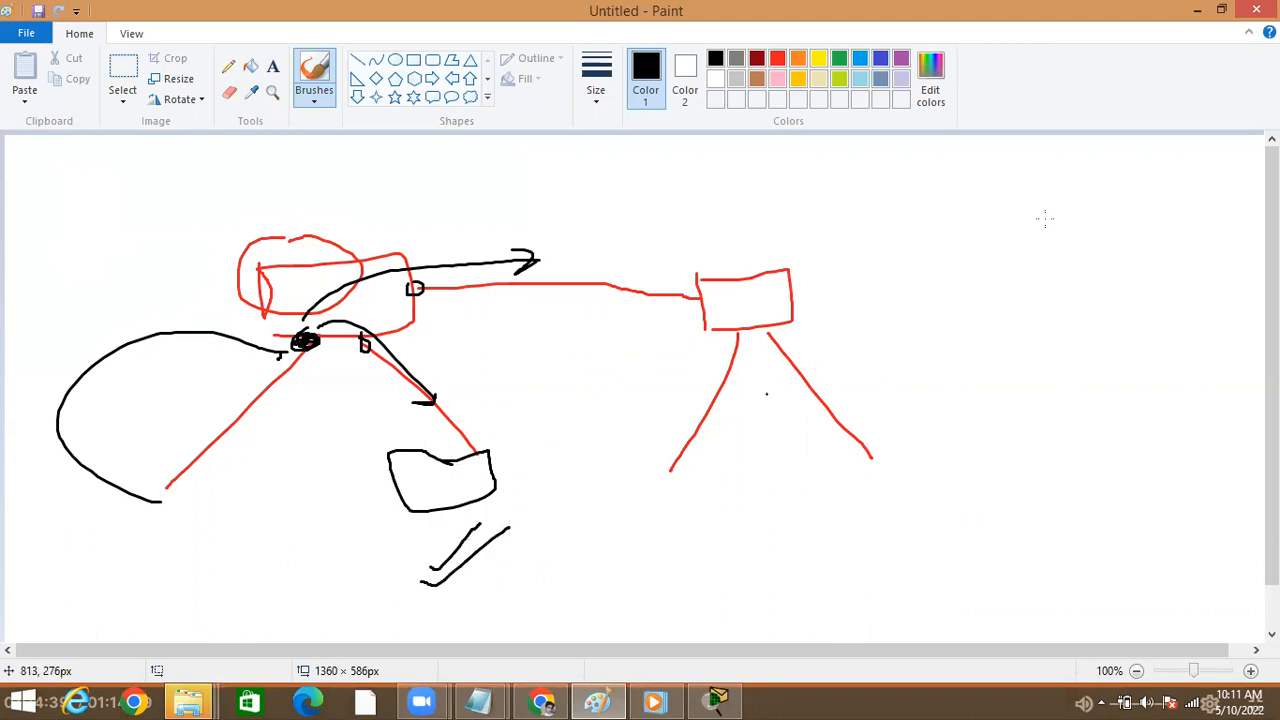
mouse_move(1047, 200)
mouse_down()
mouse_move(1080, 236)
mouse_move(1106, 199)
mouse_move(1120, 226)
mouse_move(1093, 278)
mouse_up()
drag(1150, 228, 1146, 174)
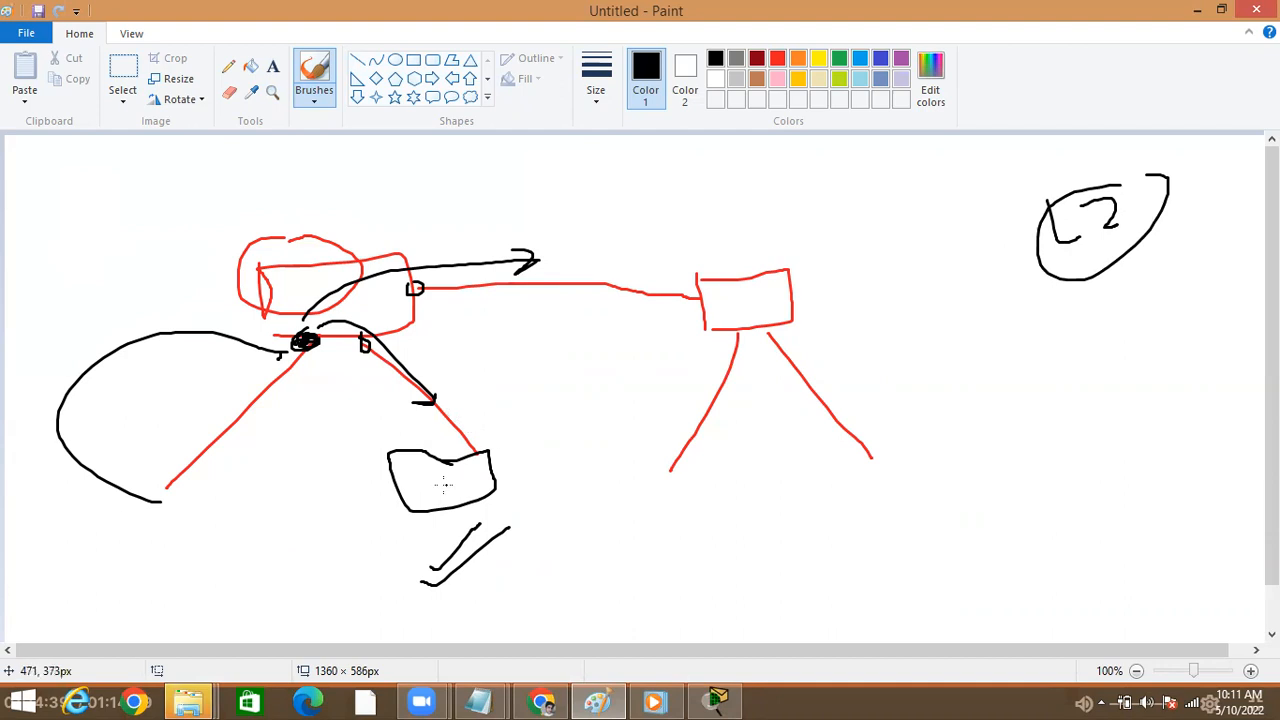
- Write 10.1 in the left switch's device box and add an arrow enclosed in a large oval beside it
mouse_move(437, 475)
mouse_down()
mouse_move(439, 491)
mouse_move(490, 483)
mouse_up()
mouse_move(491, 471)
mouse_down()
mouse_move(493, 497)
mouse_move(515, 477)
mouse_move(503, 526)
mouse_up()
mouse_move(537, 438)
mouse_down()
mouse_move(596, 465)
mouse_move(529, 434)
mouse_up()
click(525, 430)
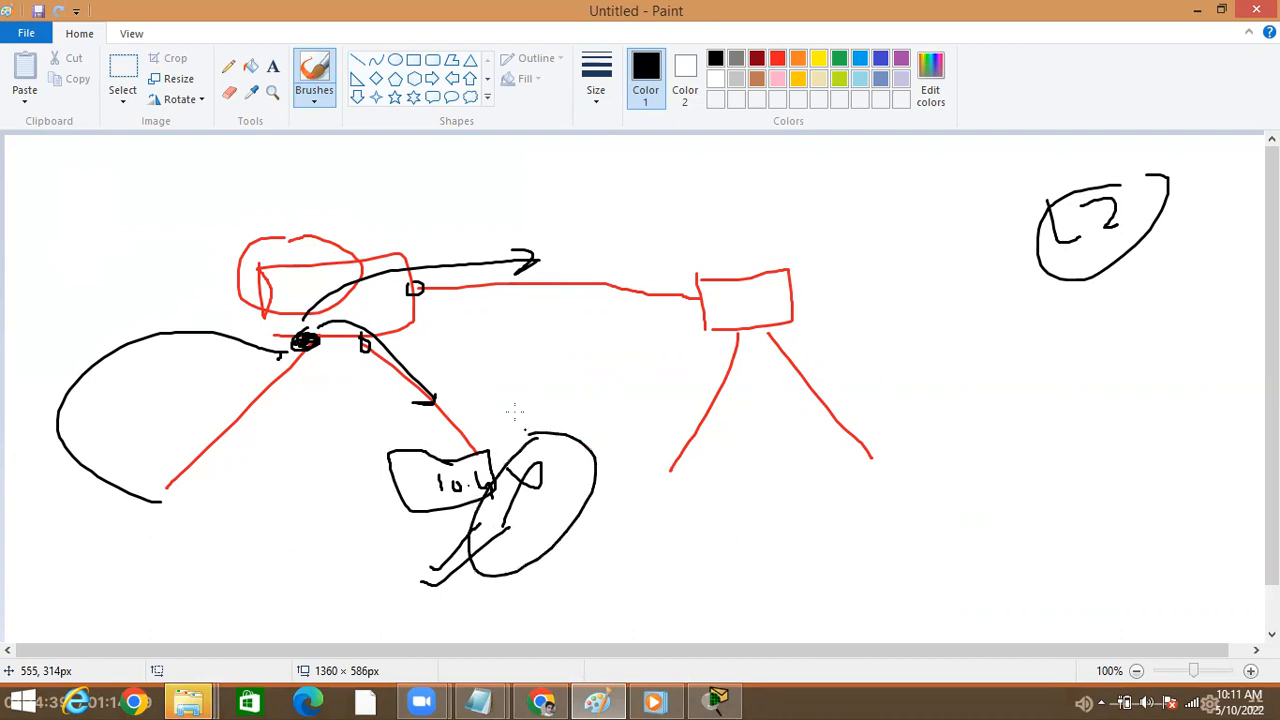
- Extend the black path across the inter-switch link, mark the right switch's incoming port and point an arrow from it to a V1 label
mouse_move(420, 281)
mouse_down()
mouse_move(600, 258)
mouse_move(662, 282)
mouse_move(655, 263)
mouse_up()
mouse_move(716, 304)
mouse_down()
mouse_move(682, 281)
mouse_move(734, 258)
mouse_move(732, 238)
mouse_up()
mouse_move(757, 193)
mouse_down()
mouse_move(789, 195)
mouse_move(793, 210)
mouse_up()
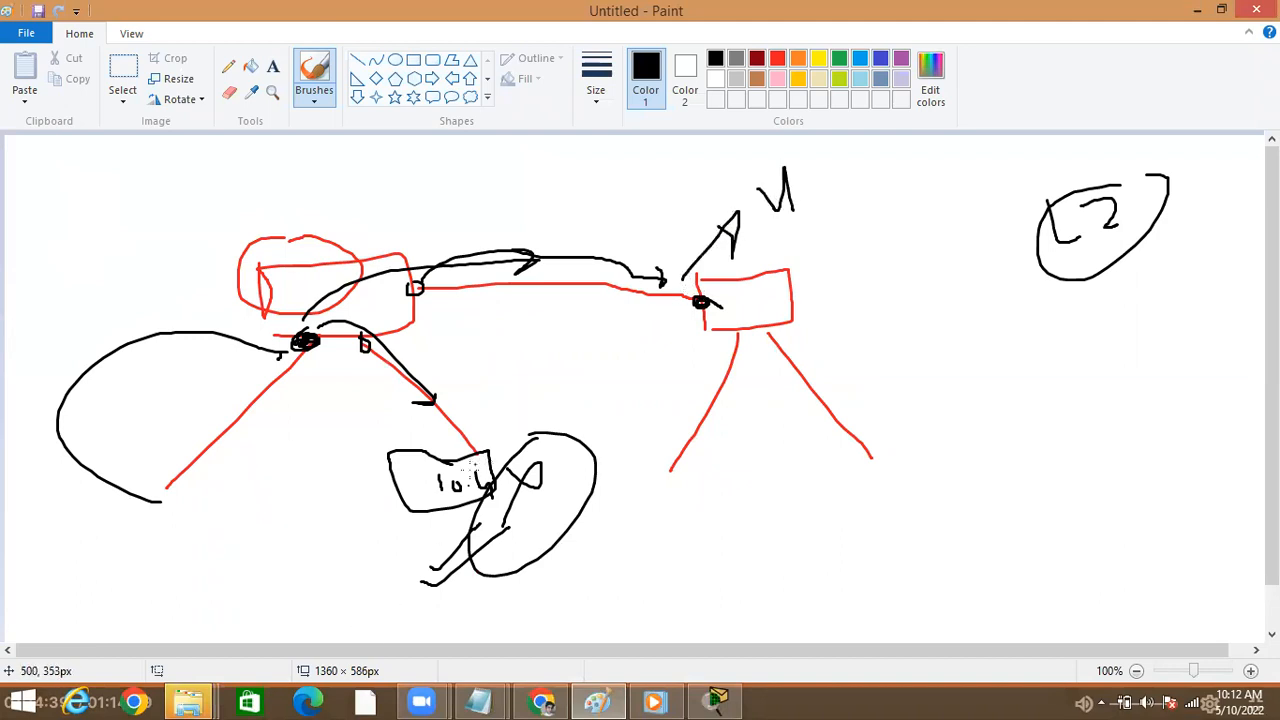
mouse_move(688, 318)
mouse_down()
mouse_move(642, 371)
mouse_move(667, 329)
mouse_move(684, 330)
mouse_up()
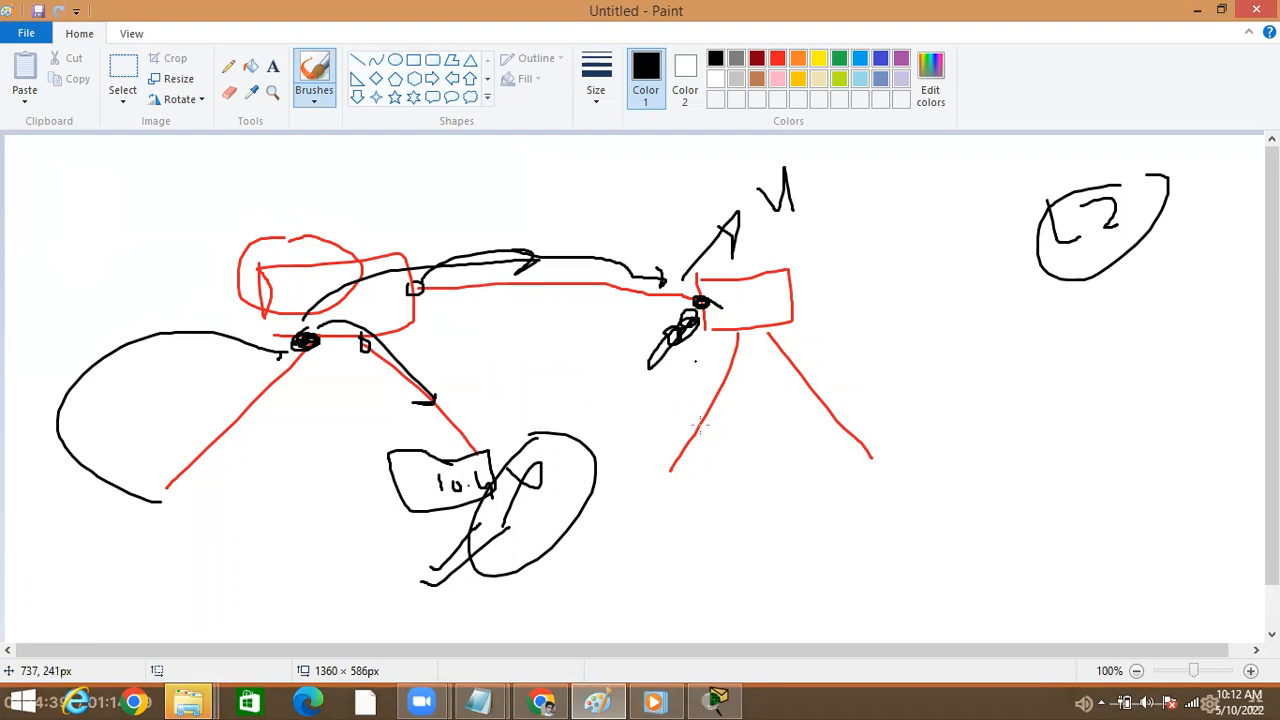
- Circle both device ends below the right switch and draw arrows from its marked incoming port down each link
drag(677, 478, 697, 476)
mouse_move(940, 459)
mouse_down()
mouse_move(820, 511)
mouse_move(935, 433)
mouse_up()
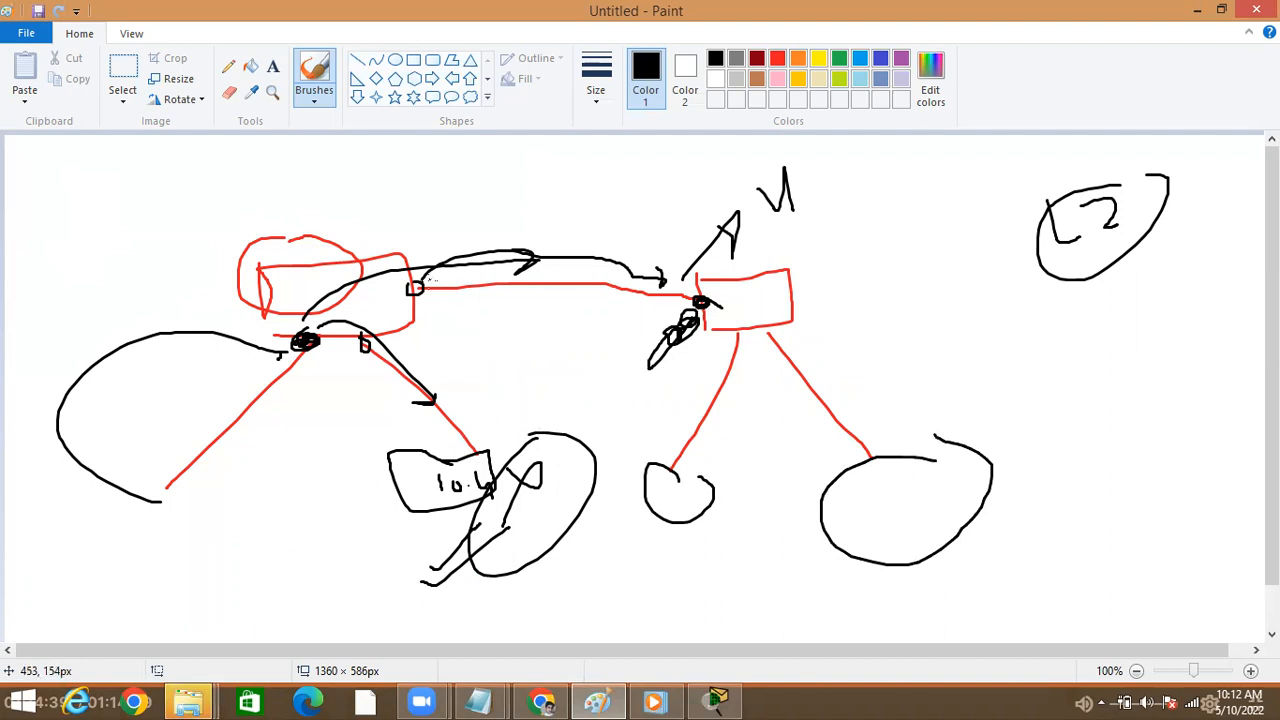
mouse_move(691, 298)
mouse_down()
mouse_move(690, 316)
mouse_move(694, 294)
mouse_move(712, 307)
mouse_move(672, 440)
mouse_move(705, 418)
mouse_up()
mouse_move(760, 316)
mouse_down()
mouse_move(806, 410)
mouse_move(832, 392)
mouse_up()
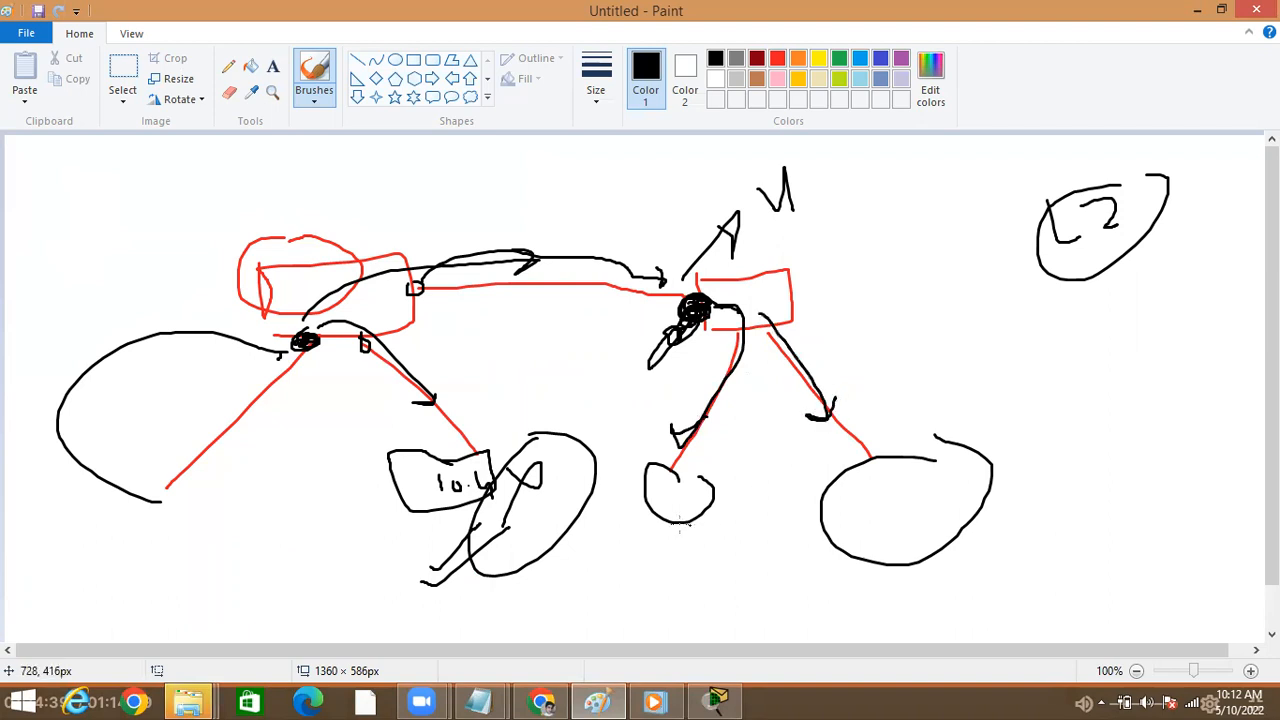
- Add tick marks under the right switch's first device, a return arrow towards the left switch and a looping line to the second device
mouse_move(651, 562)
mouse_down()
mouse_move(698, 505)
mouse_move(670, 557)
mouse_move(693, 536)
mouse_up()
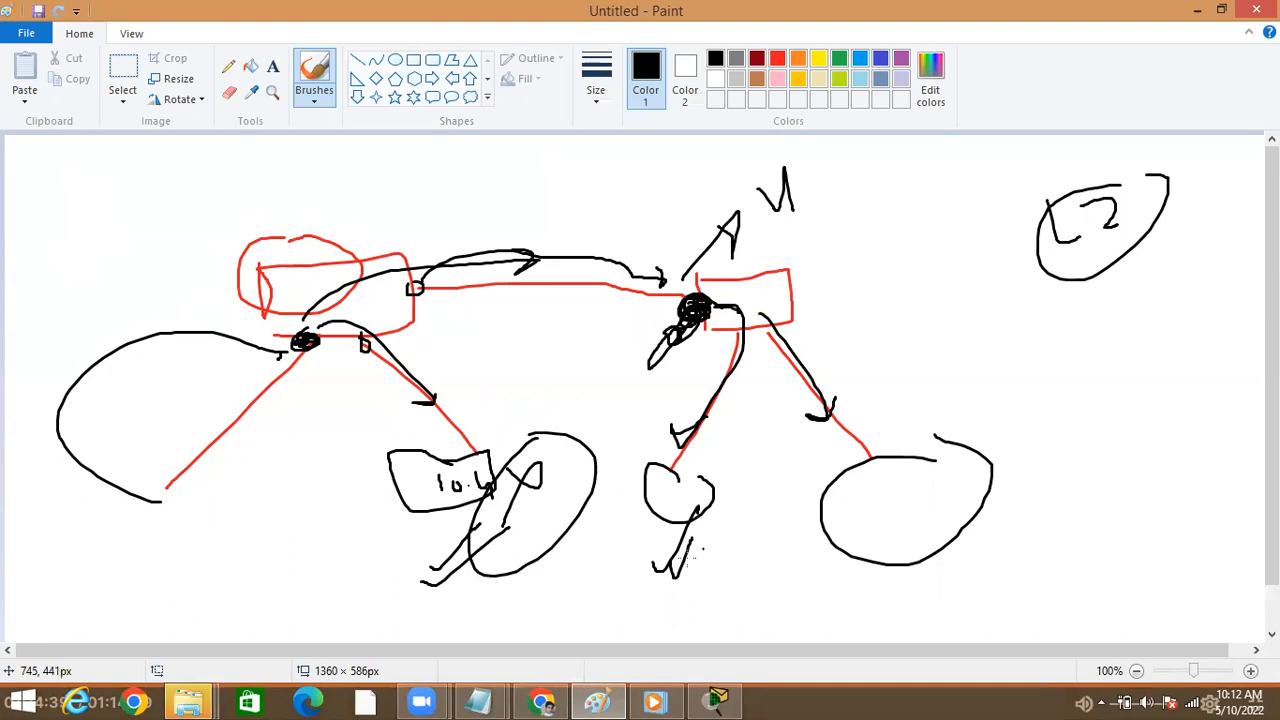
mouse_move(636, 506)
mouse_down()
mouse_move(660, 362)
mouse_move(498, 336)
mouse_up()
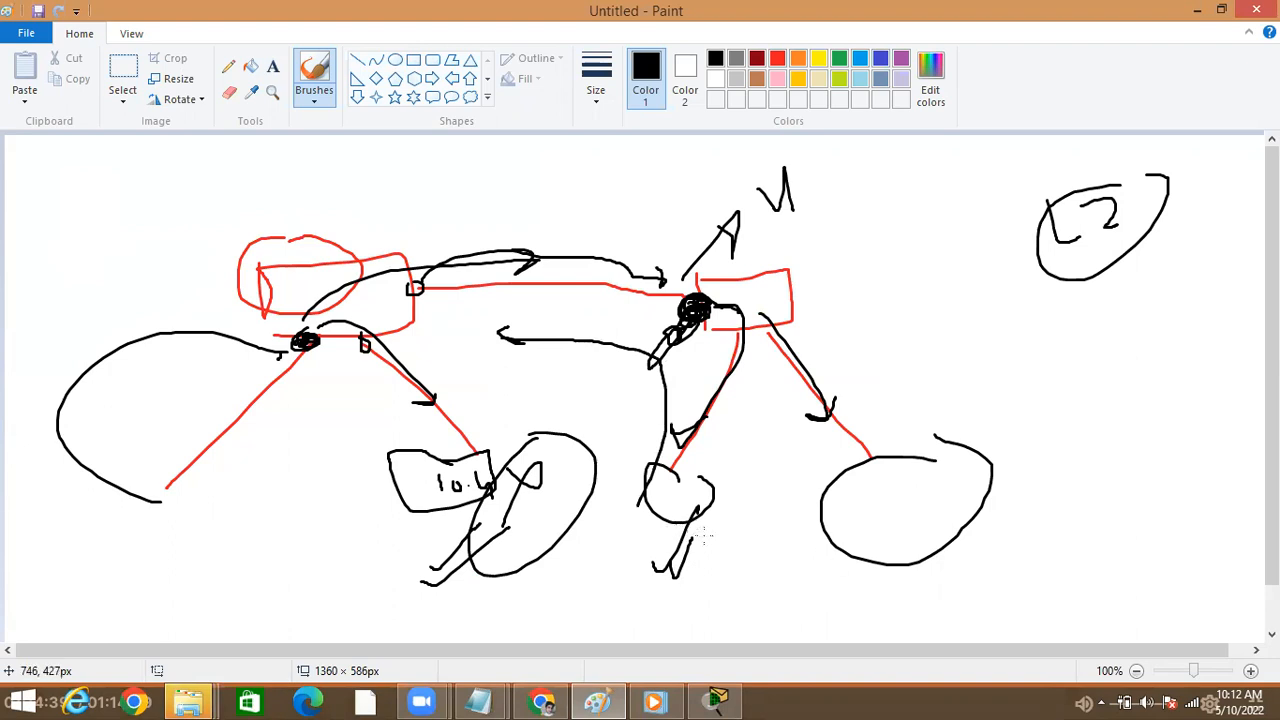
mouse_move(688, 528)
mouse_down()
mouse_move(942, 475)
mouse_move(882, 548)
mouse_up()
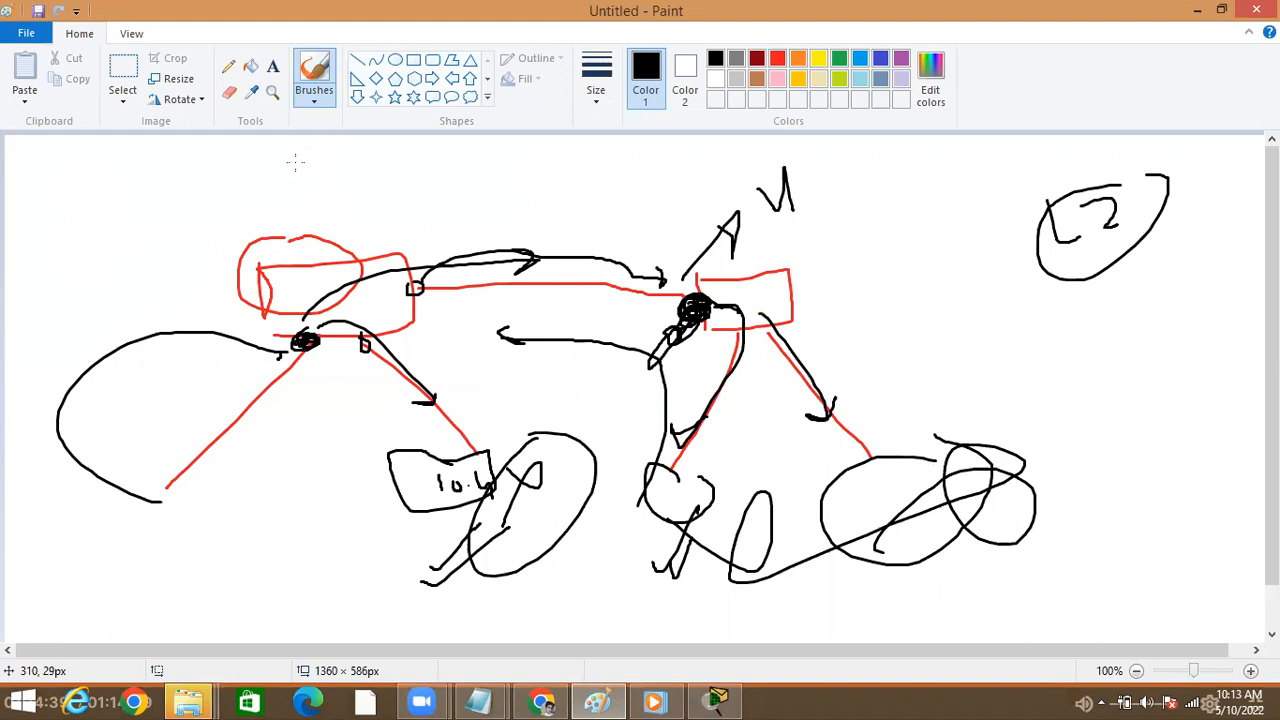
- Select the whole topology sketch and move it up to leave most of the canvas blank
click(122, 92)
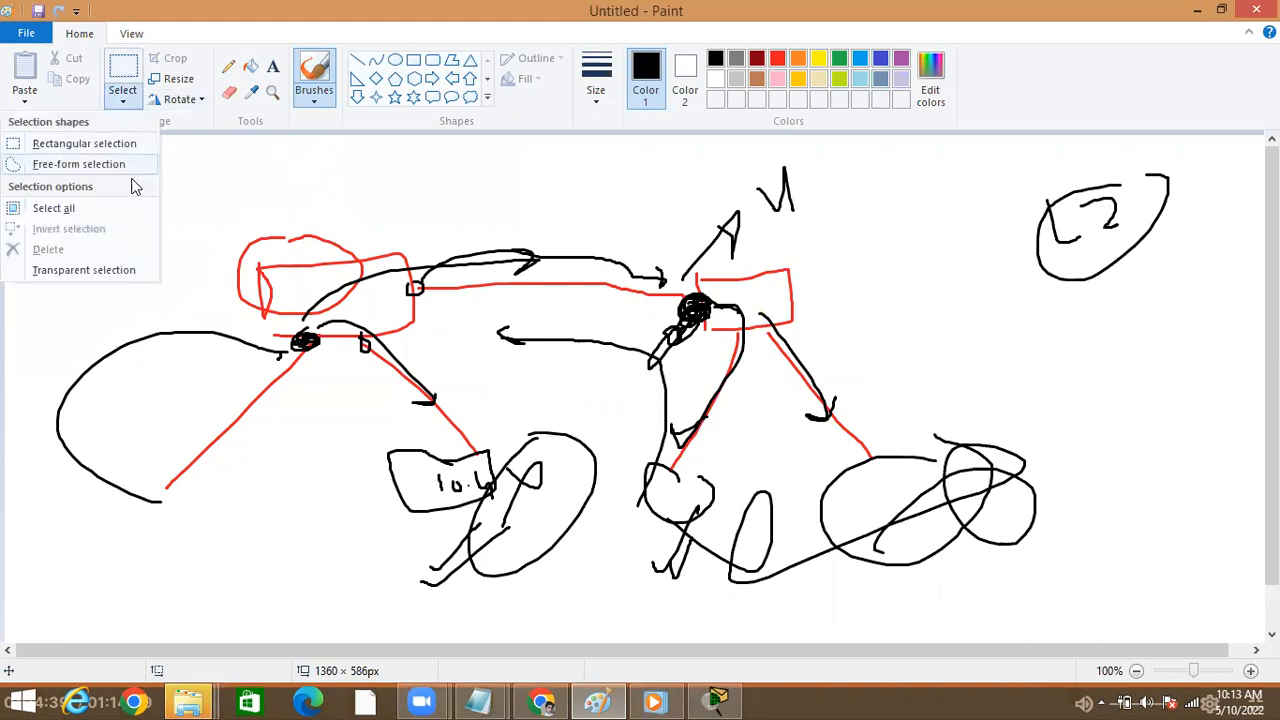
click(100, 208)
right_click(511, 390)
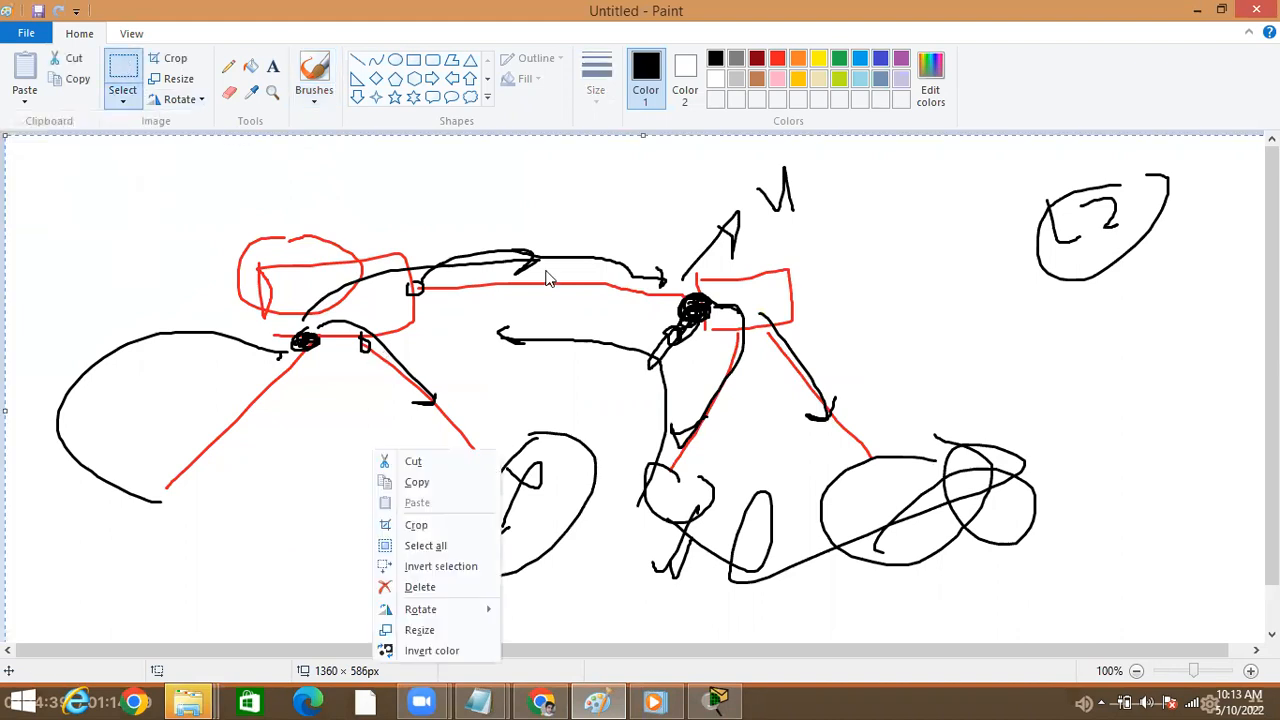
click(565, 343)
drag(569, 374, 537, 134)
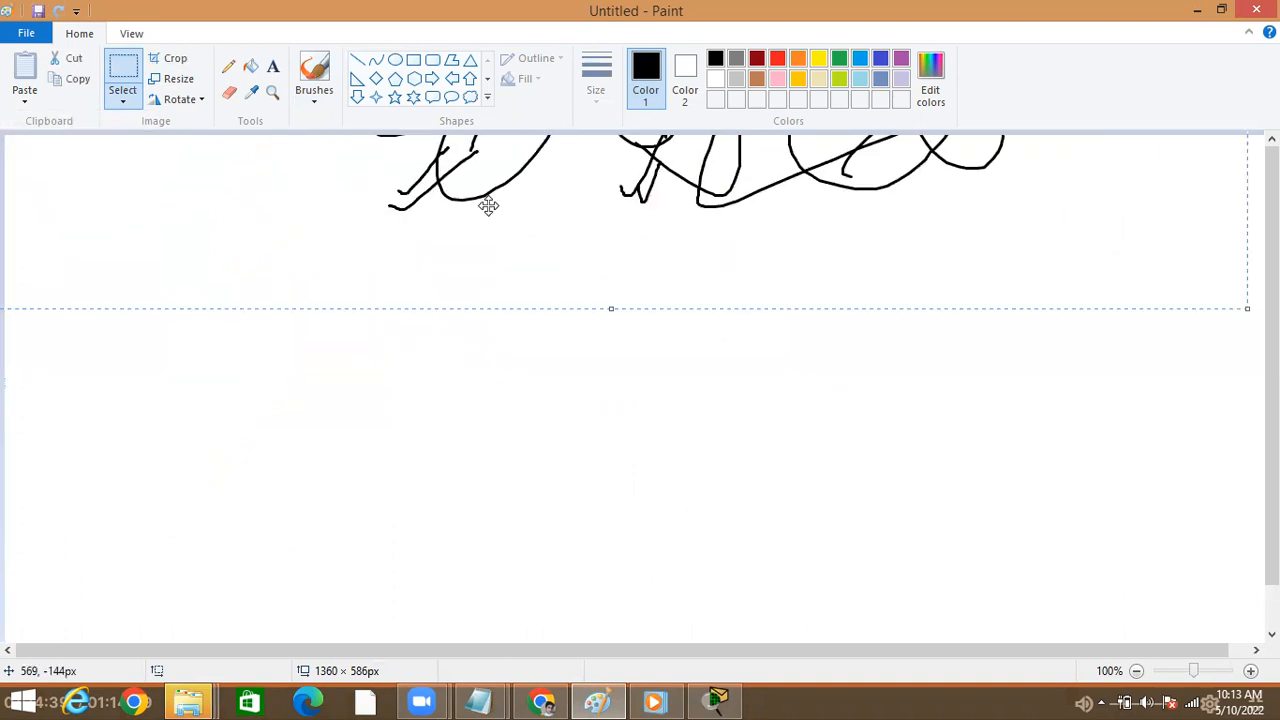
drag(488, 205, 489, 158)
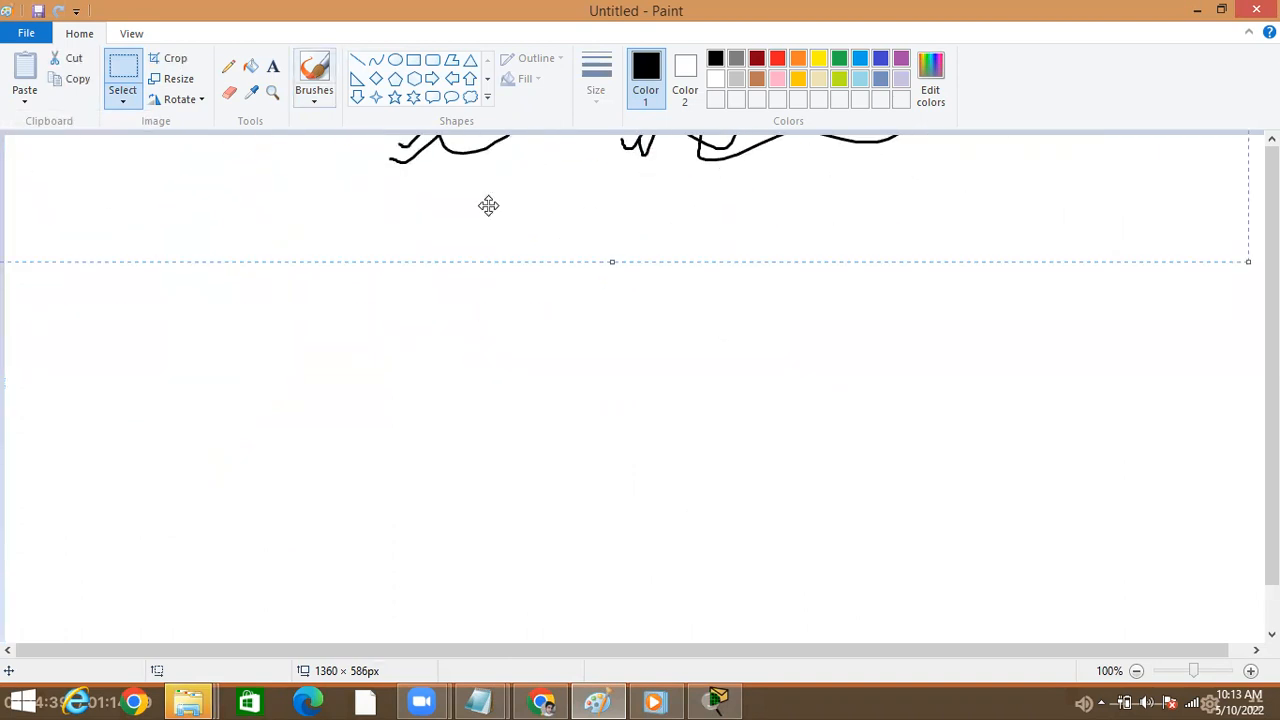
- Brush two new black switch outlines in the blank area and connect them with three parallel link lines
click(314, 78)
mouse_move(252, 284)
mouse_down()
mouse_move(397, 371)
mouse_move(400, 251)
mouse_move(260, 280)
mouse_up()
mouse_move(883, 240)
mouse_down()
mouse_move(997, 380)
mouse_move(1123, 317)
mouse_move(981, 223)
mouse_move(893, 251)
mouse_up()
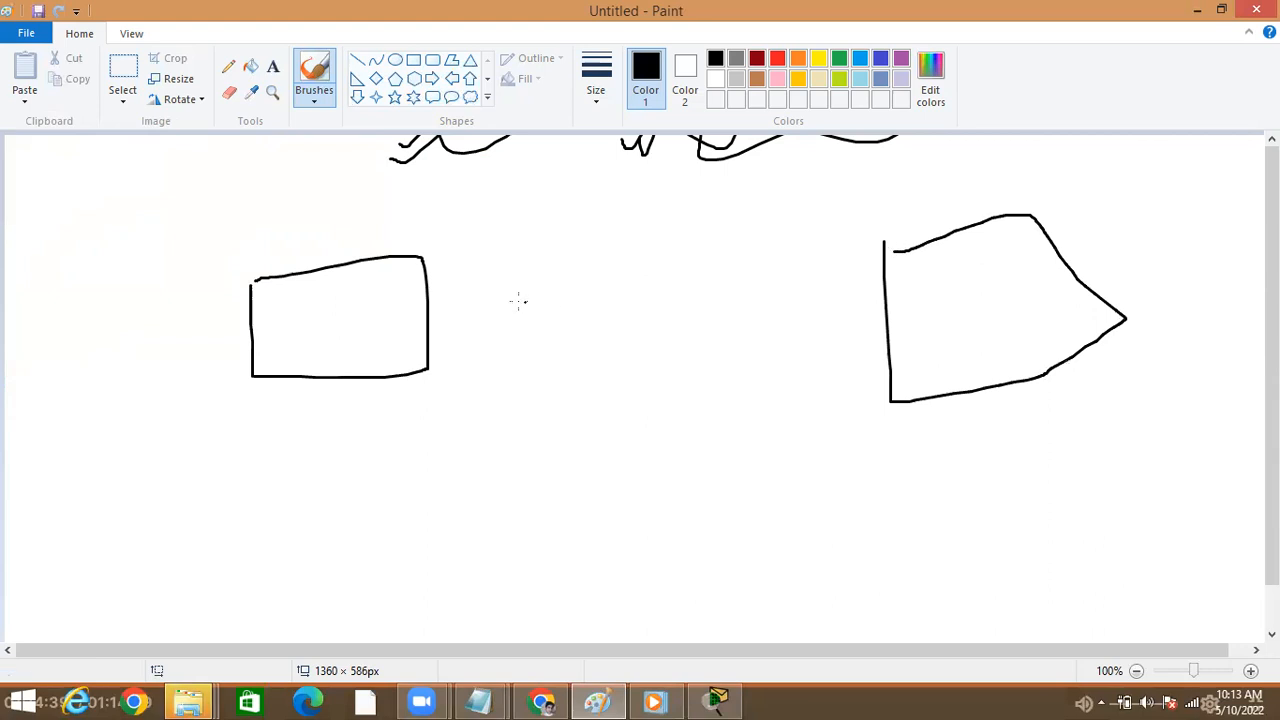
drag(427, 316, 891, 327)
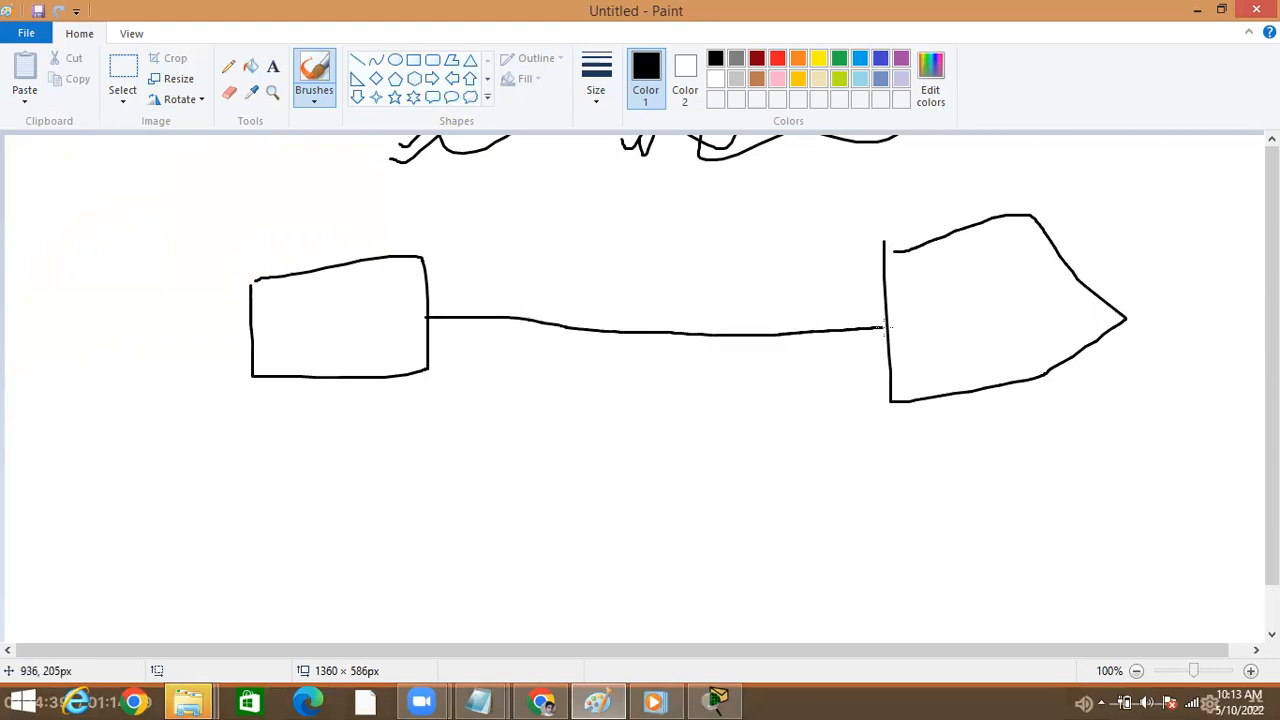
drag(423, 270, 884, 288)
mouse_move(426, 344)
mouse_down()
mouse_move(694, 374)
mouse_move(895, 355)
mouse_up()
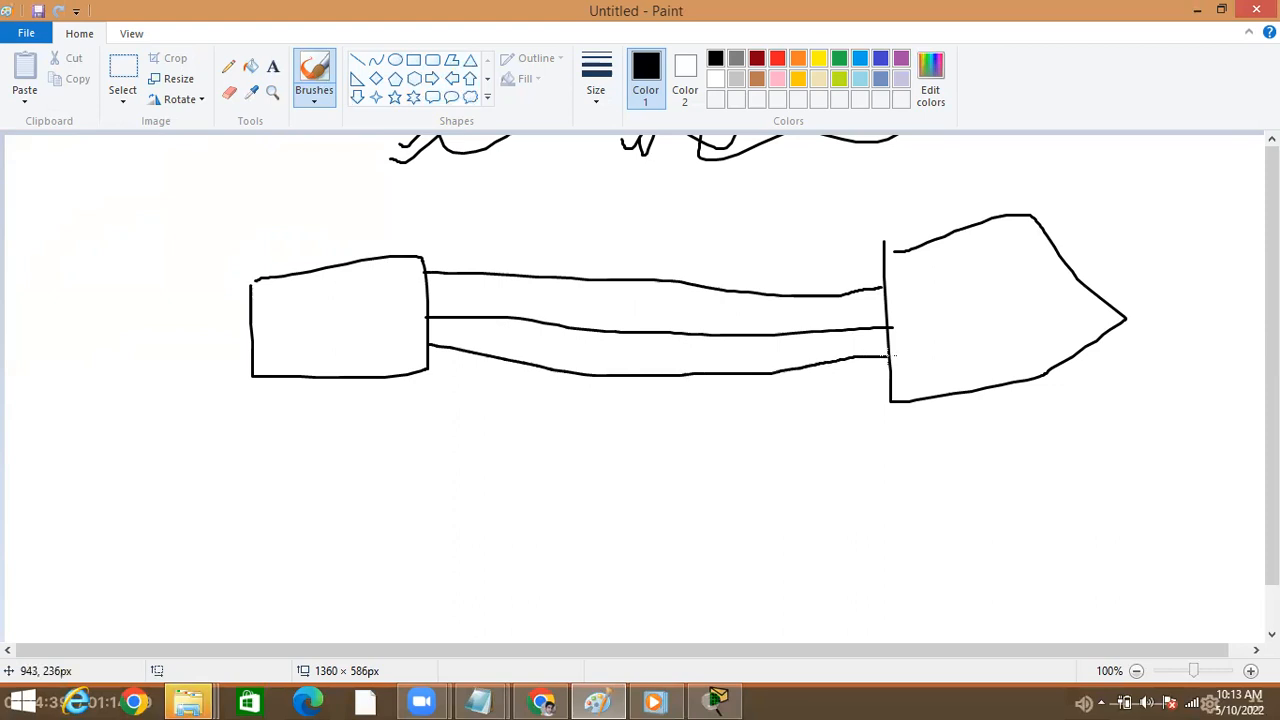
- Add a bracket and a looping mark over the three parallel links, and move the whole sketch aside to clear the canvas
drag(706, 173, 634, 243)
mouse_move(638, 268)
mouse_down()
mouse_move(718, 252)
mouse_move(675, 338)
mouse_up()
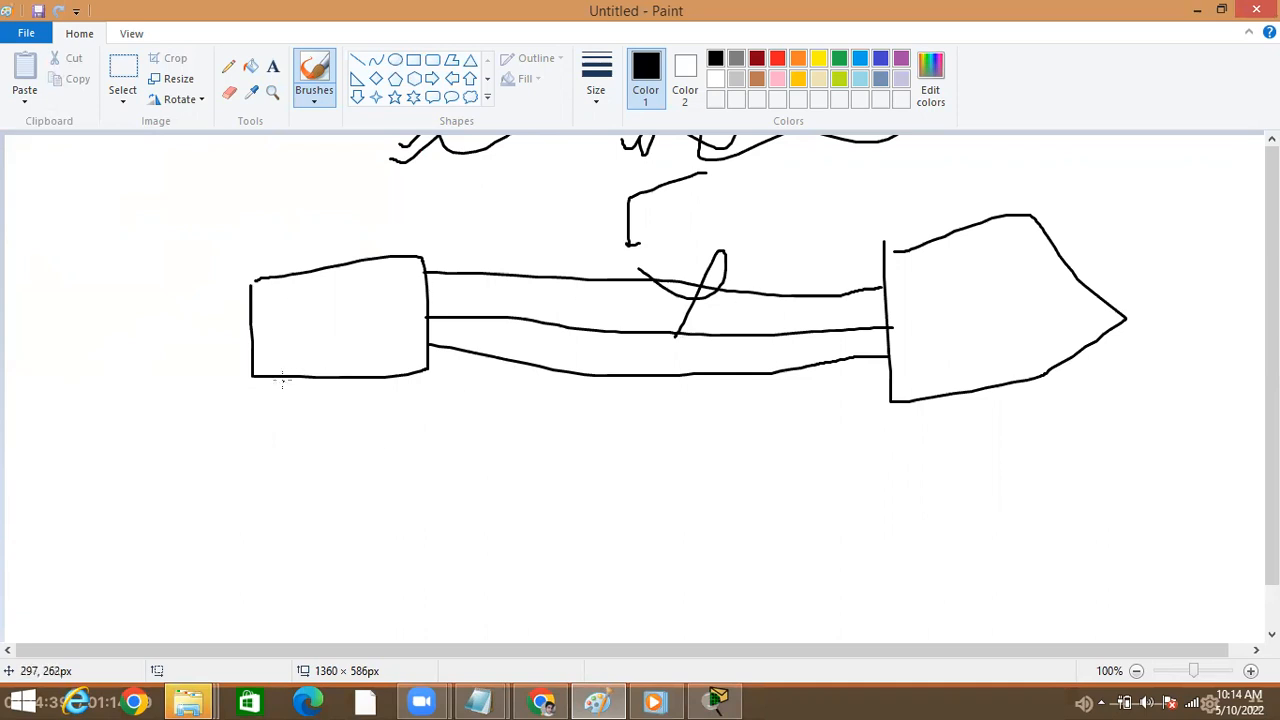
click(123, 100)
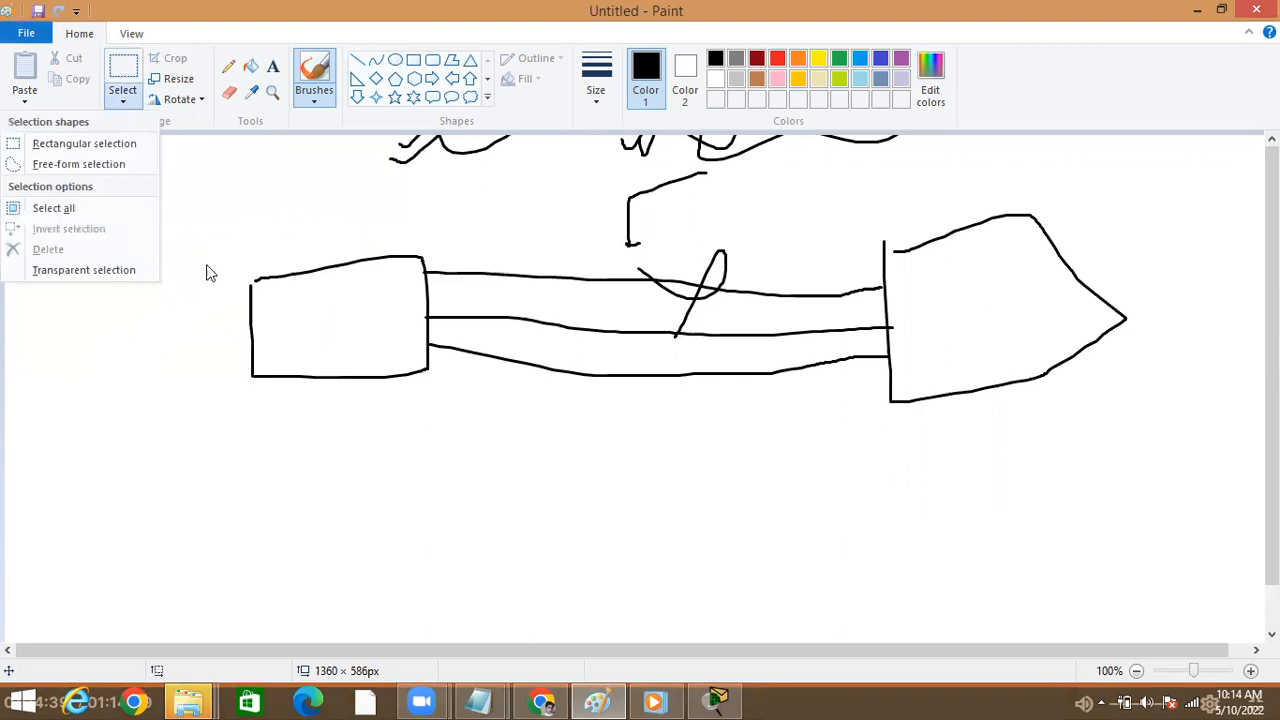
click(334, 397)
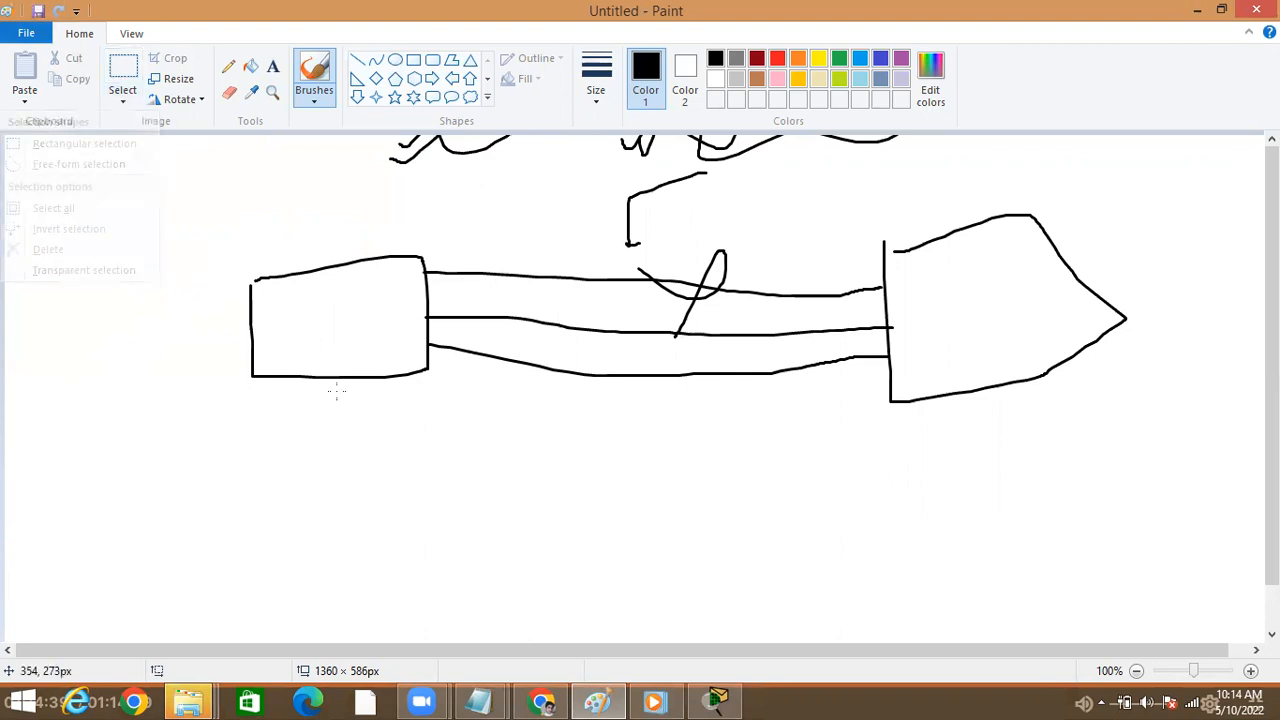
click(123, 100)
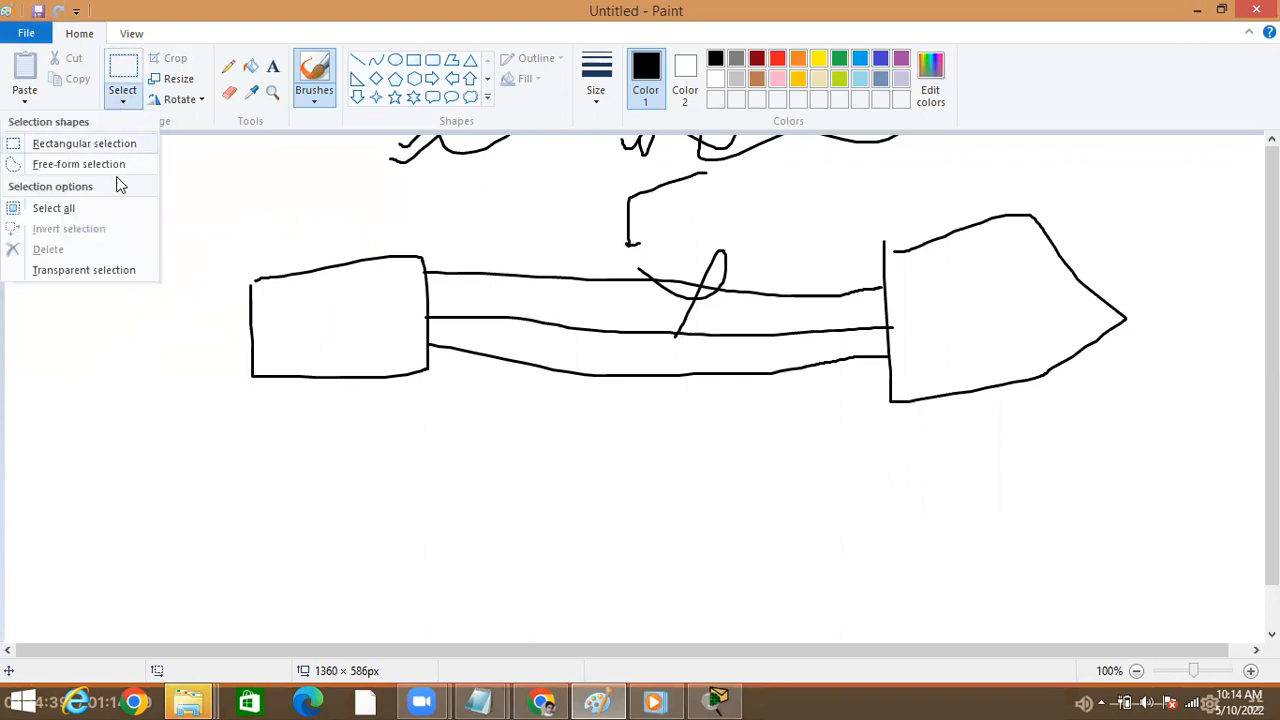
click(77, 212)
mouse_move(477, 343)
mouse_down()
mouse_move(1211, 126)
mouse_move(1240, 131)
mouse_move(1233, 148)
mouse_up()
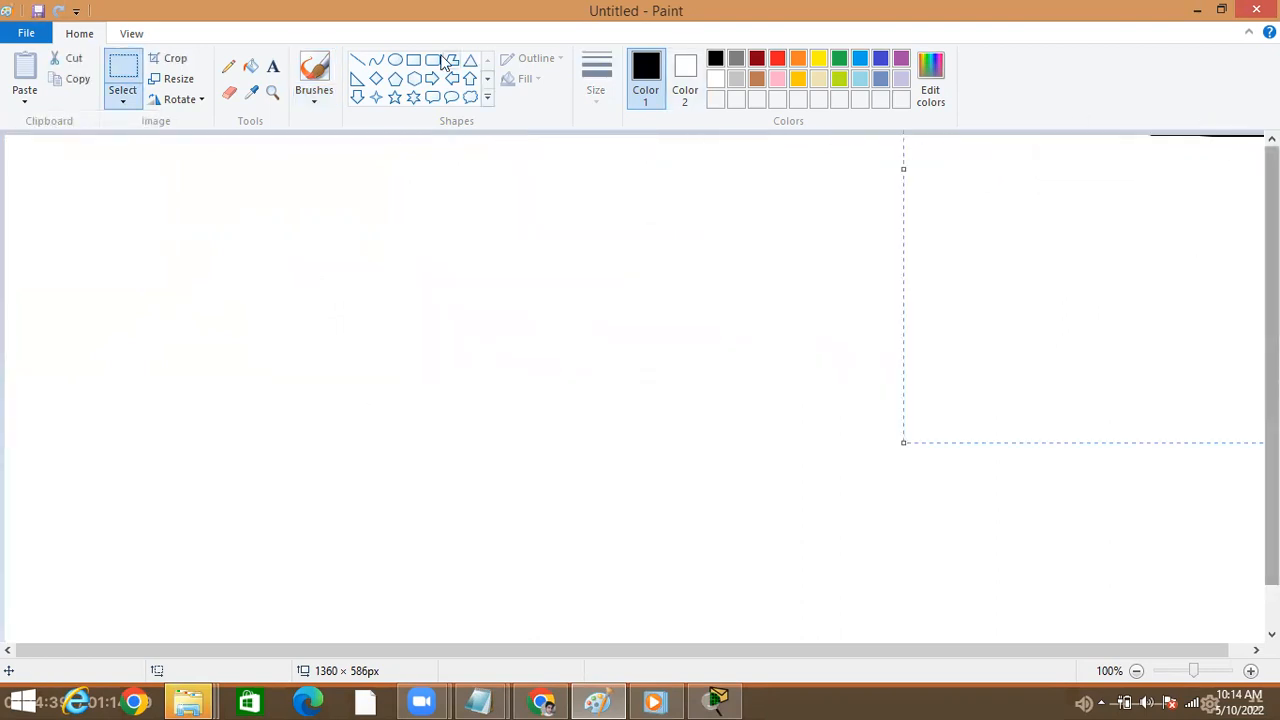
- Brush a wide black switch outline in the blank area with six separate link lines running down from its lower edge
click(314, 72)
mouse_move(275, 215)
mouse_down()
mouse_move(566, 292)
mouse_move(790, 280)
mouse_move(414, 210)
mouse_move(281, 216)
mouse_up()
drag(305, 303, 212, 449)
drag(363, 314, 370, 450)
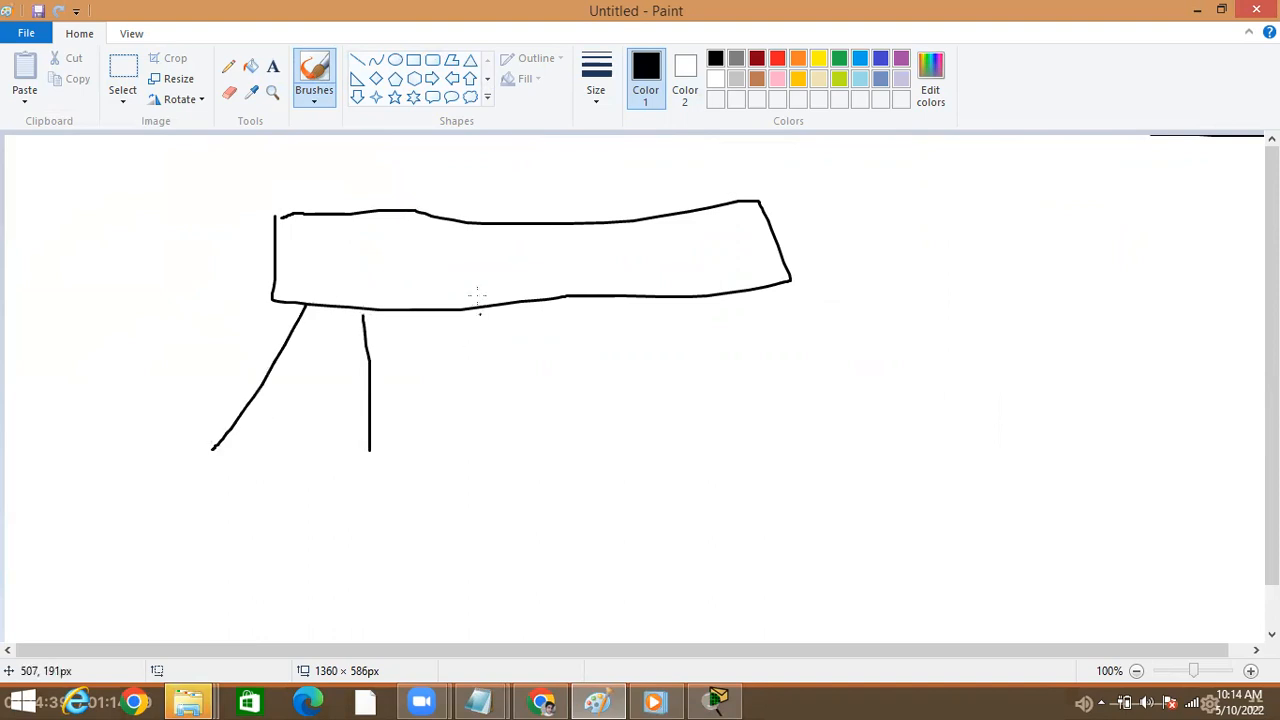
drag(451, 308, 466, 443)
drag(564, 304, 608, 434)
drag(697, 300, 740, 442)
drag(782, 290, 842, 432)
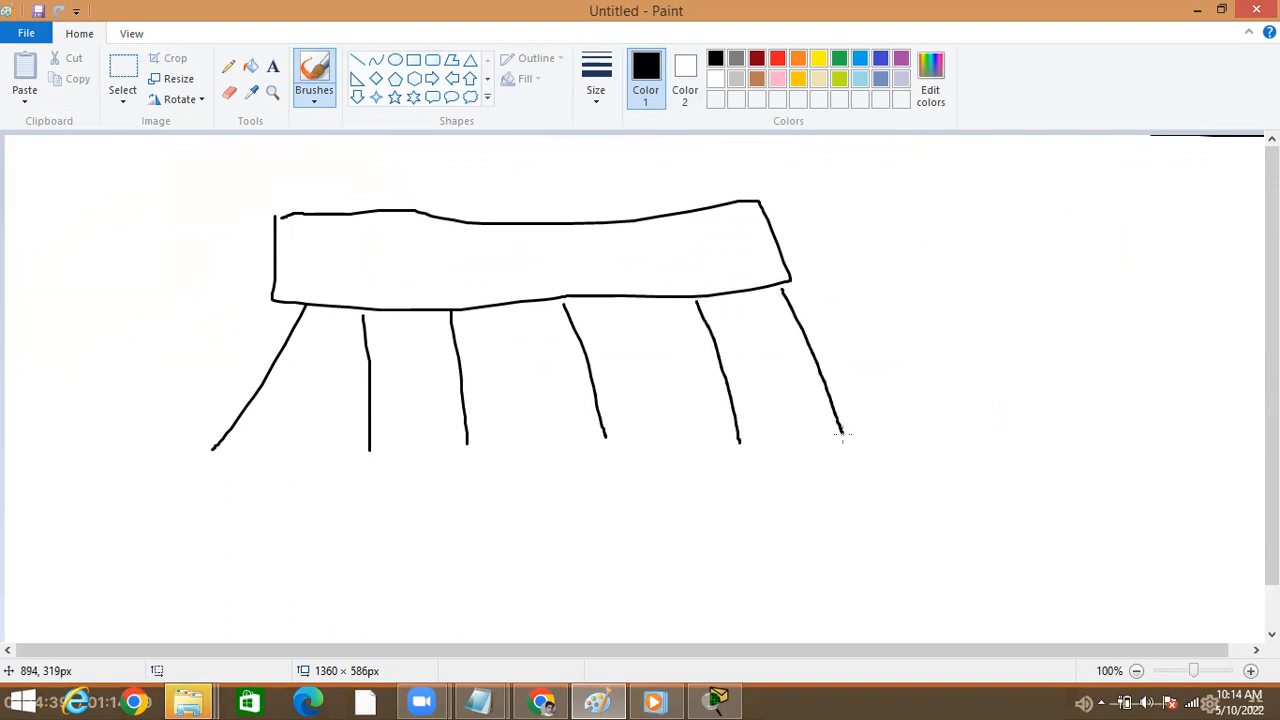
- Letter the ends of the six links a, b, c, d, e and f
mouse_move(161, 491)
mouse_down()
mouse_move(148, 518)
mouse_move(165, 518)
mouse_up()
click(213, 509)
mouse_move(359, 466)
mouse_down()
mouse_move(372, 497)
mouse_move(360, 512)
mouse_up()
drag(502, 481, 502, 516)
drag(602, 511, 612, 452)
drag(732, 517, 764, 540)
mouse_move(852, 490)
mouse_down()
mouse_move(858, 462)
mouse_move(856, 574)
mouse_up()
drag(846, 518, 868, 508)
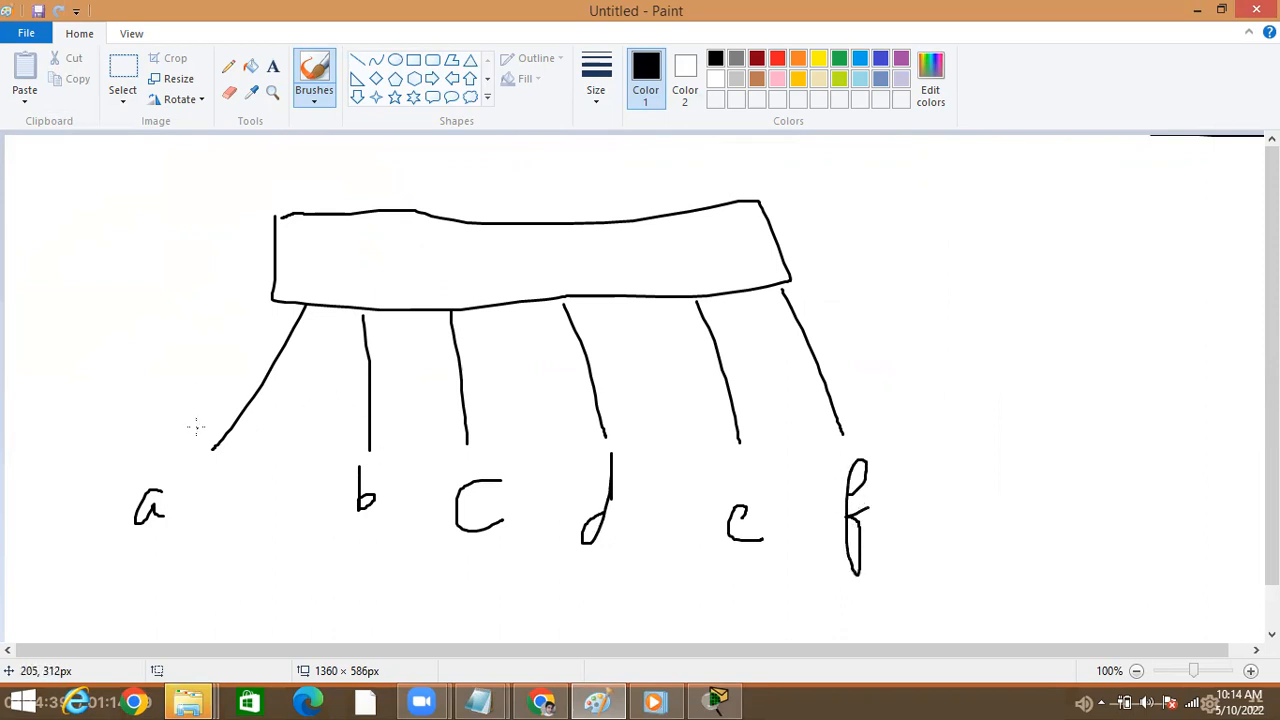
- Write the VLAN numbers beside the six links, alternating 10 for a, c, e and 11 for b, d, f
drag(198, 404, 200, 408)
drag(331, 424, 344, 450)
mouse_move(478, 424)
mouse_down()
mouse_move(478, 449)
mouse_move(487, 439)
mouse_up()
drag(619, 413, 626, 441)
mouse_move(732, 414)
mouse_down()
mouse_move(741, 435)
mouse_move(727, 450)
mouse_up()
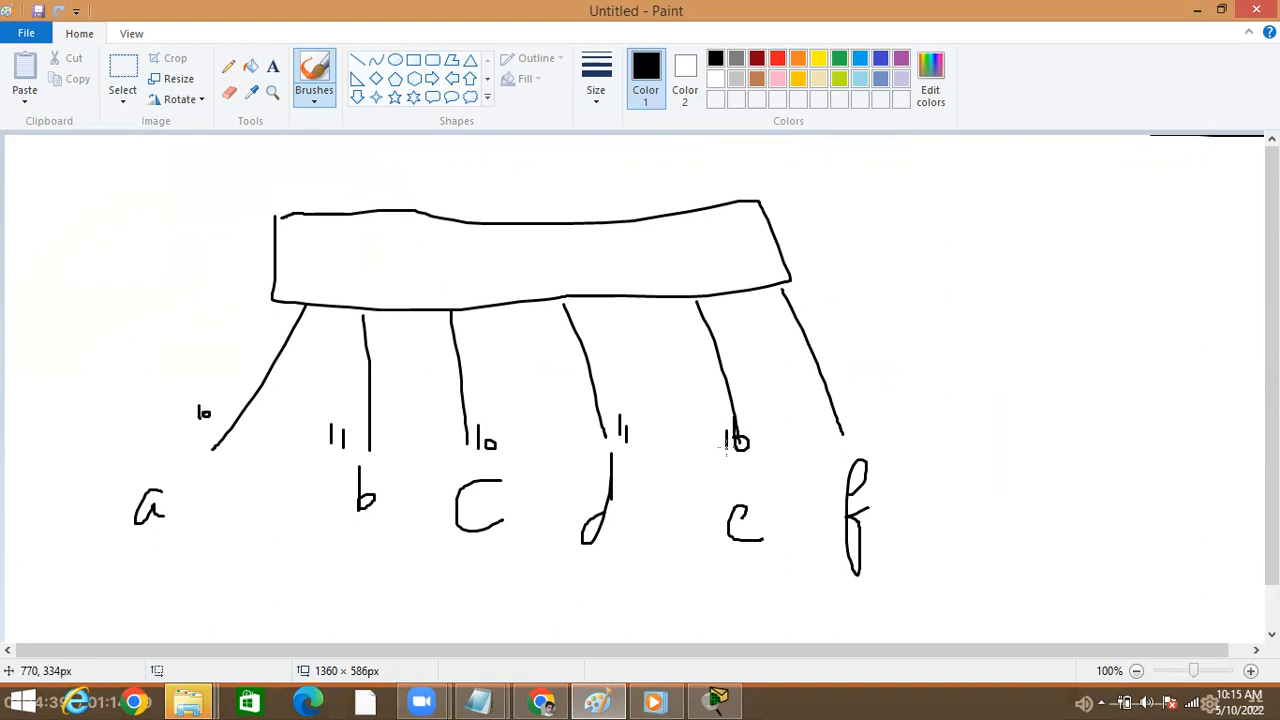
drag(863, 395, 871, 414)
- Write the host addresses below the device letters: 10.1 under a, then 2, 3, 4, 5 and 6 for the others
drag(44, 578, 94, 592)
mouse_move(322, 557)
mouse_down()
mouse_move(325, 577)
mouse_move(466, 567)
mouse_move(452, 614)
mouse_up()
drag(557, 574, 570, 588)
drag(566, 585, 567, 608)
mouse_move(756, 567)
mouse_down()
mouse_move(722, 578)
mouse_move(726, 594)
mouse_up()
mouse_move(959, 576)
mouse_down()
mouse_move(934, 641)
mouse_move(914, 626)
mouse_up()
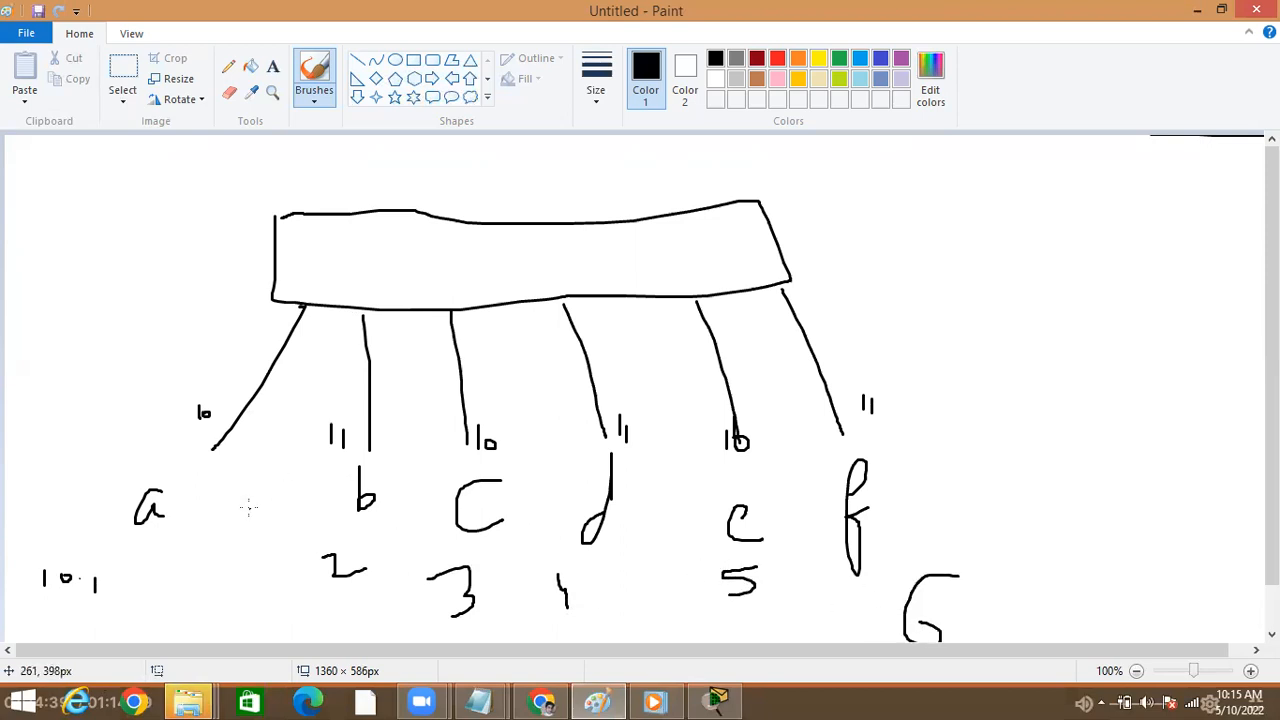
- Mark device a, draw an arrow from it to a filled-in port on the switch, and write a circled 10 beside that port
mouse_move(155, 476)
mouse_down()
mouse_move(138, 494)
mouse_move(178, 512)
mouse_move(166, 478)
mouse_move(138, 522)
mouse_move(147, 501)
mouse_move(176, 519)
mouse_up()
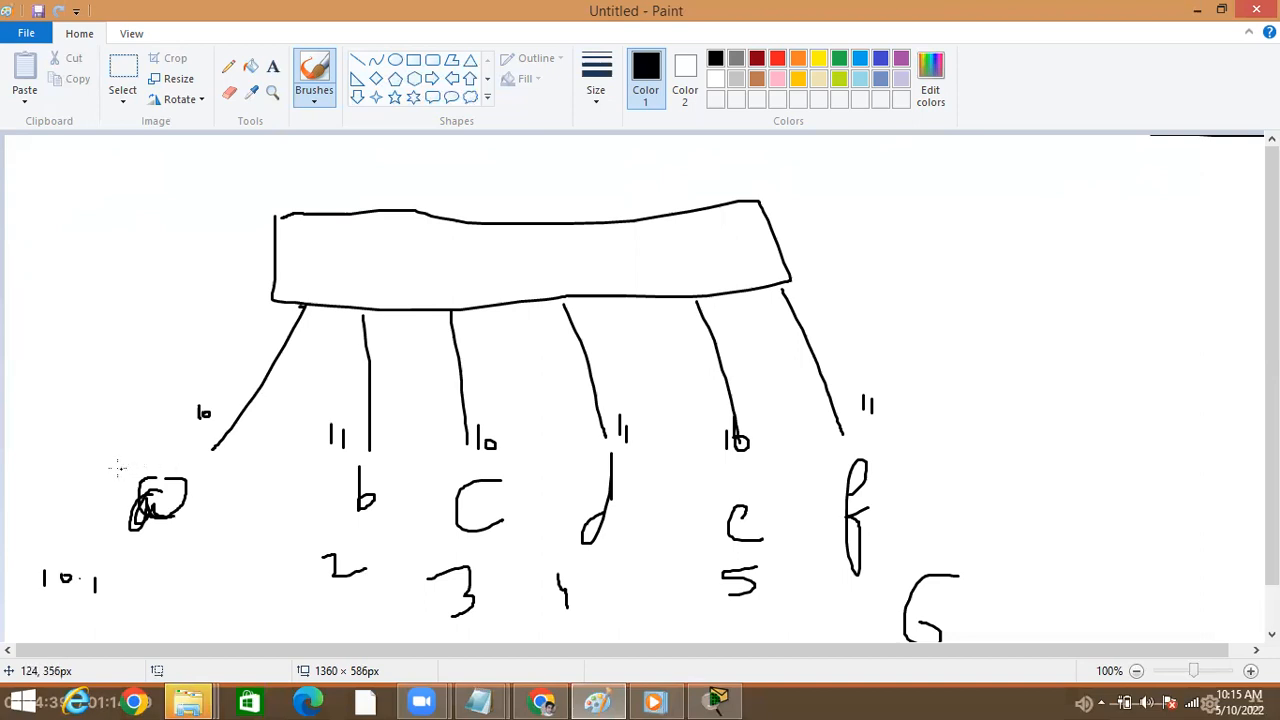
mouse_move(112, 468)
mouse_down()
mouse_move(78, 380)
mouse_move(250, 316)
mouse_move(251, 303)
mouse_move(231, 303)
mouse_up()
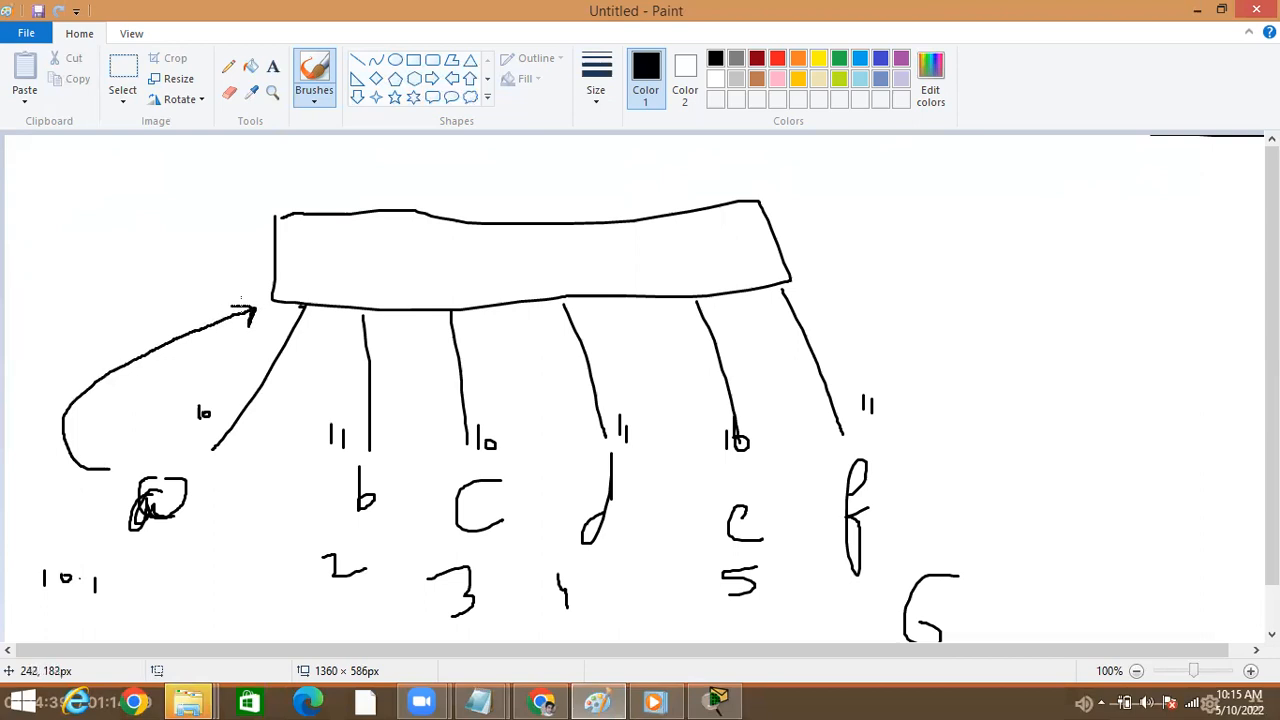
drag(298, 307, 298, 306)
drag(147, 246, 151, 316)
mouse_move(194, 256)
mouse_down()
mouse_move(196, 278)
mouse_move(200, 253)
mouse_move(210, 258)
mouse_up()
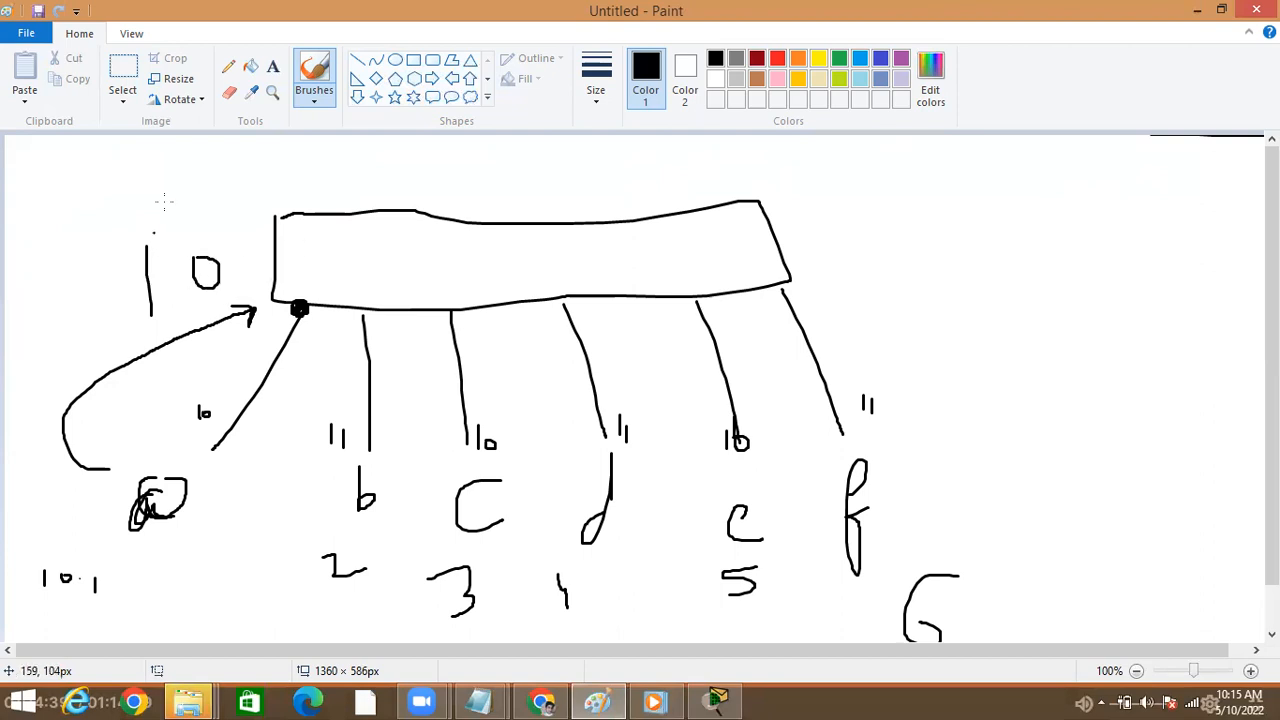
mouse_move(169, 199)
mouse_down()
mouse_move(117, 262)
mouse_move(200, 320)
mouse_move(230, 258)
mouse_move(166, 206)
mouse_move(136, 212)
mouse_up()
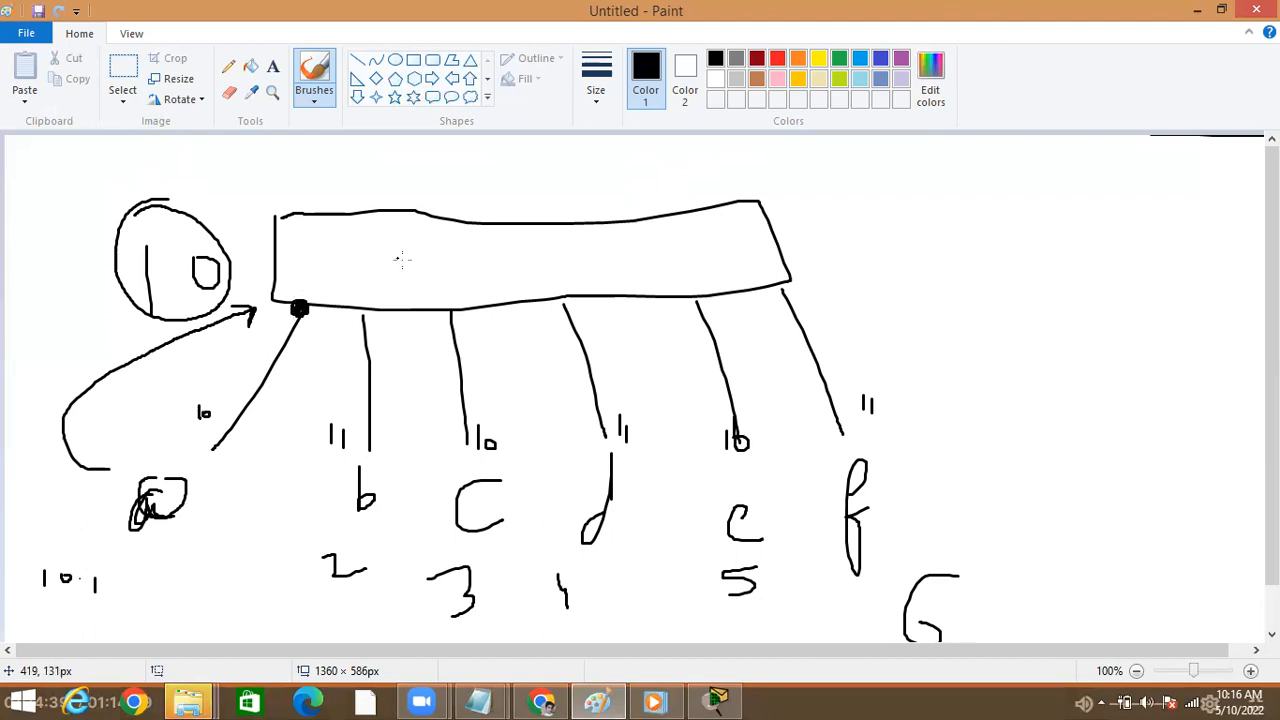
- Draw arrows from the switch down the links to c and e, circle addresses 3 and 5, and ring device a
drag(419, 272, 424, 362)
mouse_move(670, 278)
mouse_down()
mouse_move(711, 404)
mouse_move(716, 388)
mouse_up()
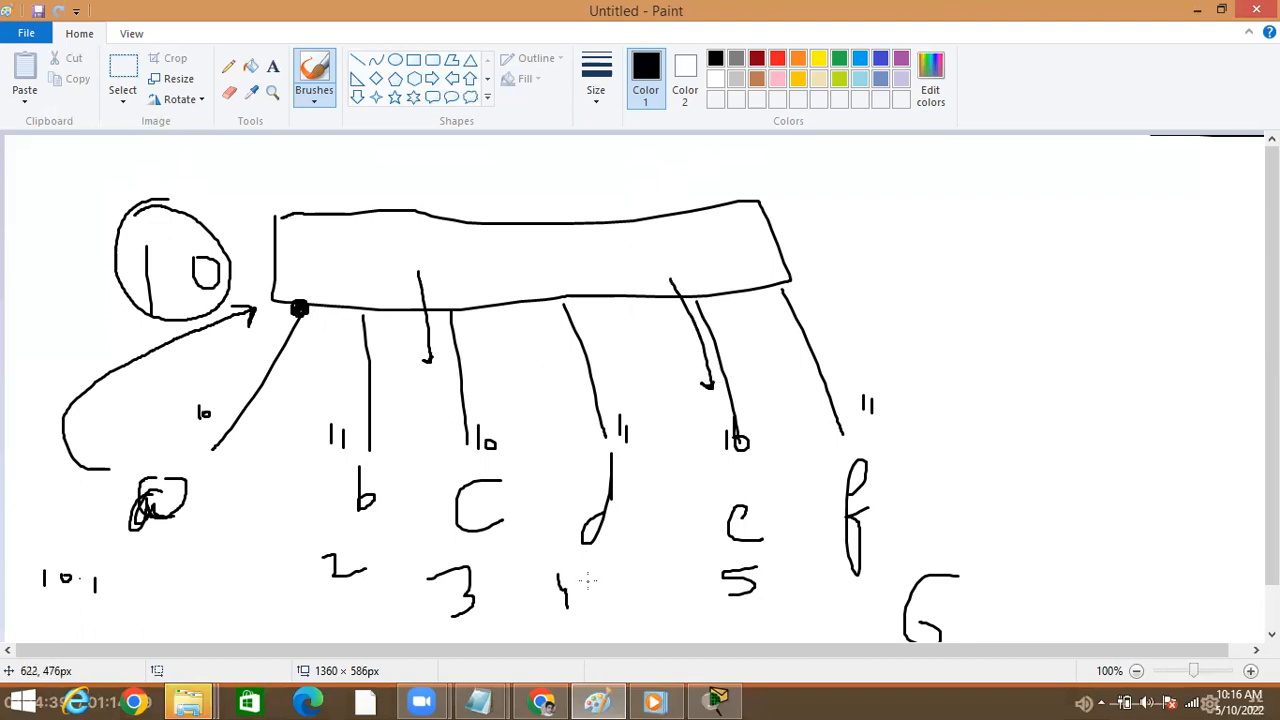
mouse_move(451, 546)
mouse_down()
mouse_move(488, 601)
mouse_move(452, 556)
mouse_up()
mouse_move(760, 560)
mouse_down()
mouse_move(735, 575)
mouse_move(771, 590)
mouse_move(758, 566)
mouse_up()
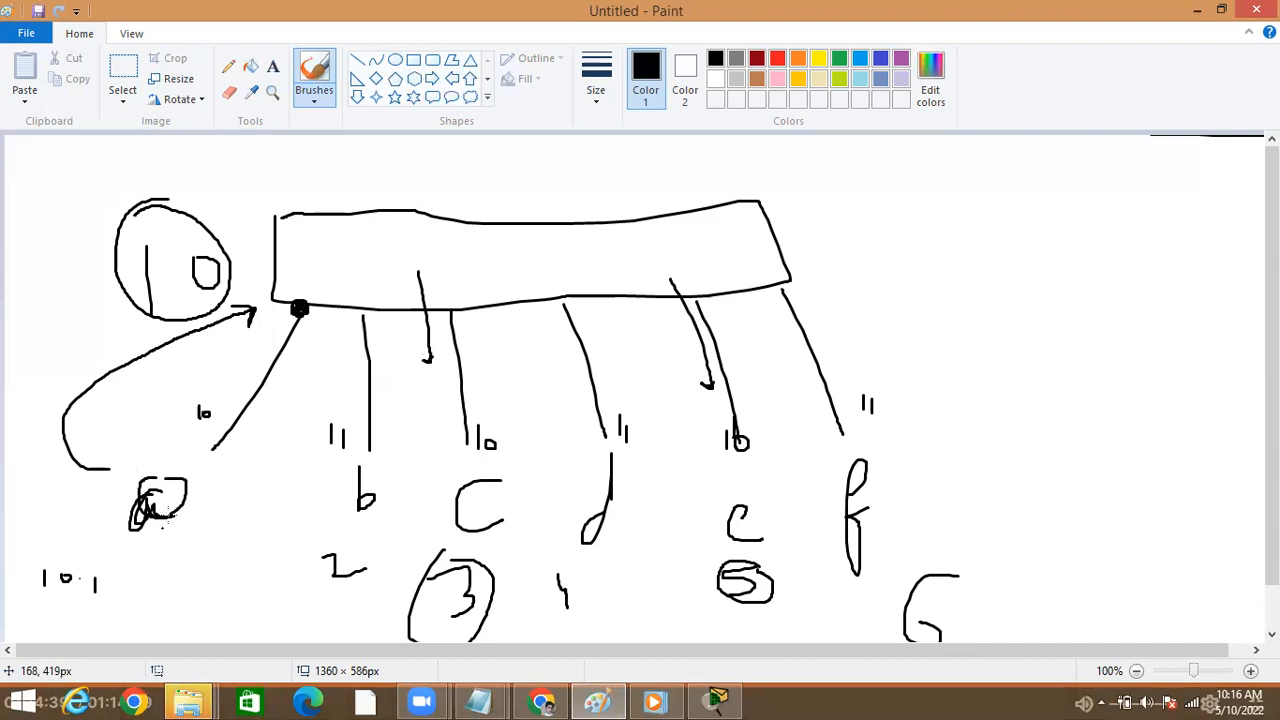
mouse_move(155, 482)
mouse_down()
mouse_move(72, 535)
mouse_move(125, 471)
mouse_move(108, 472)
mouse_up()
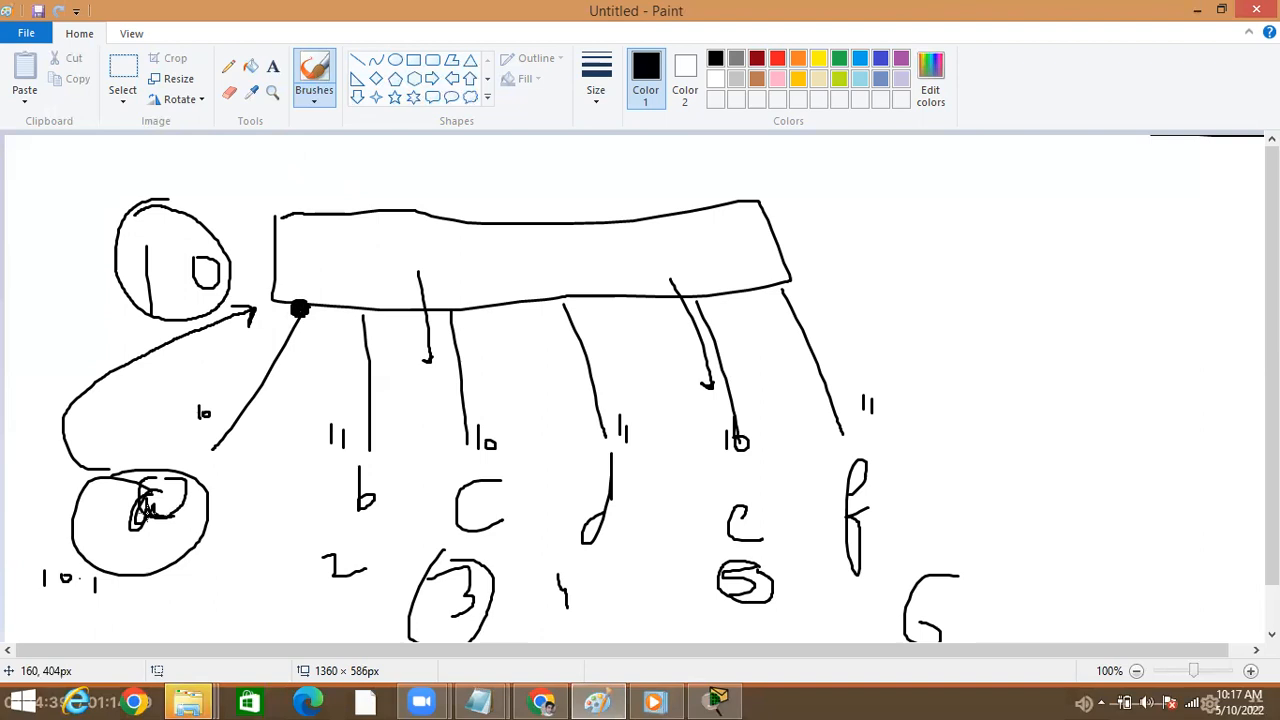
mouse_move(128, 496)
mouse_down()
mouse_move(142, 524)
mouse_move(157, 521)
mouse_move(45, 485)
mouse_move(88, 472)
mouse_up()
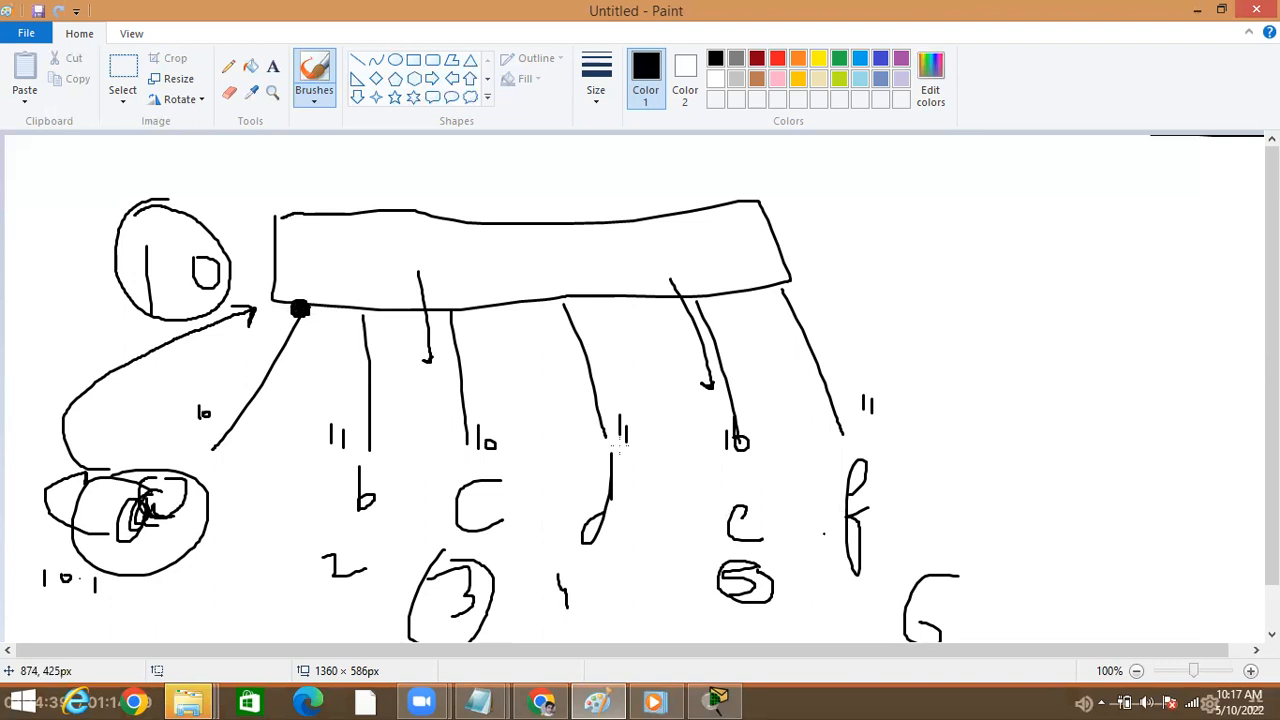
- Add second arrows down the links to c and e, and trace a return path from e through the switch to a
mouse_move(398, 288)
mouse_down()
mouse_move(416, 384)
mouse_move(431, 358)
mouse_up()
drag(644, 279, 678, 386)
drag(404, 393, 456, 370)
mouse_move(708, 312)
mouse_down()
mouse_move(407, 241)
mouse_move(252, 264)
mouse_move(250, 278)
mouse_up()
mouse_move(222, 375)
mouse_down()
mouse_move(217, 400)
mouse_move(154, 434)
mouse_move(191, 467)
mouse_up()
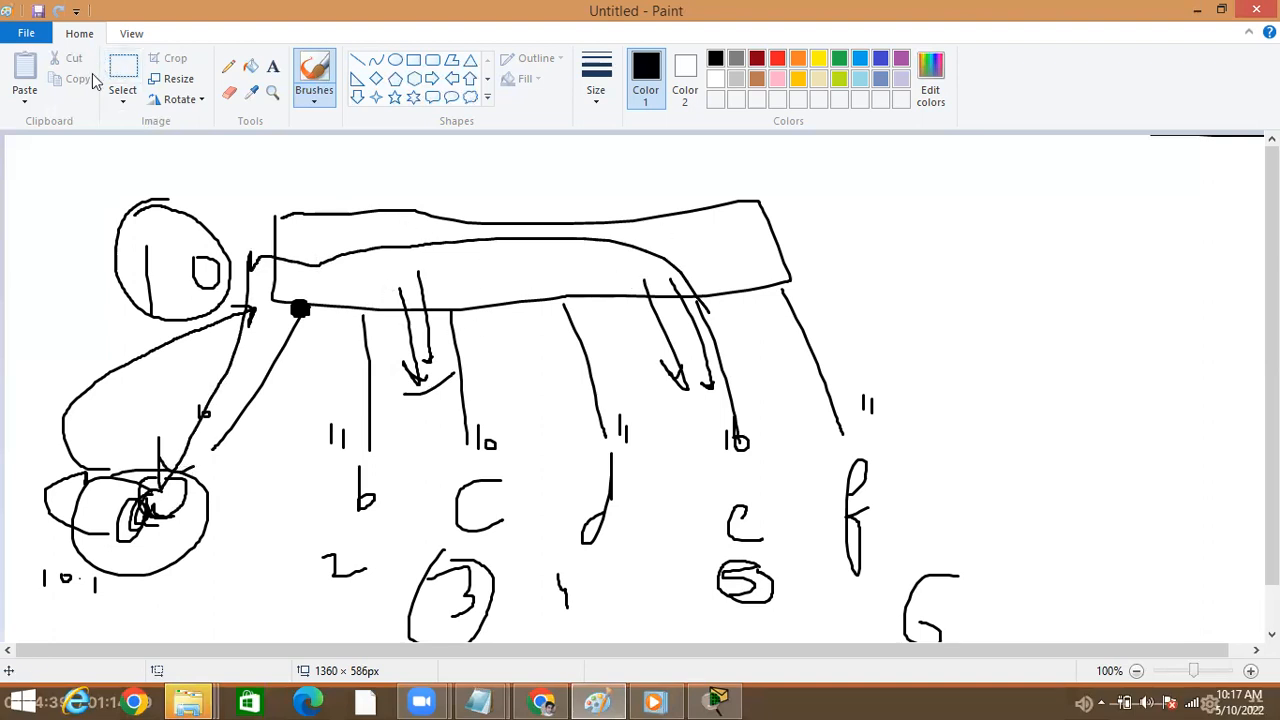
- Select the whole six-device sketch and delete it to clear the canvas
click(122, 94)
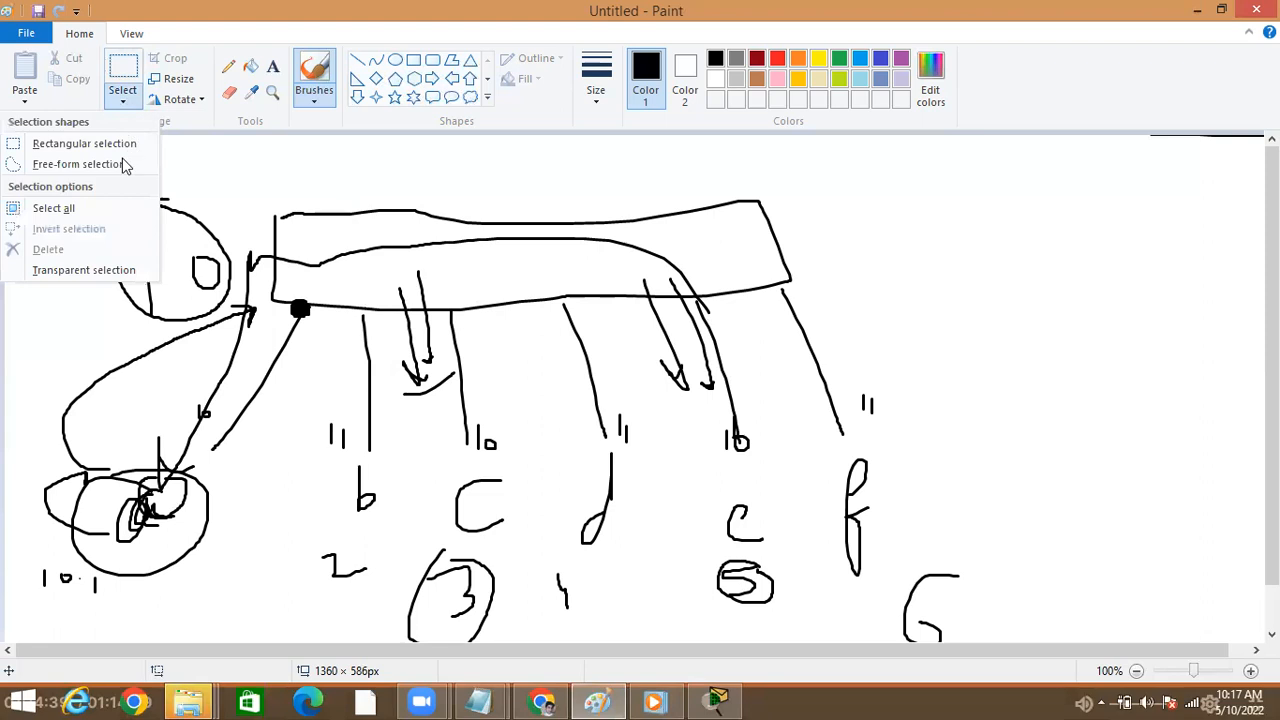
click(80, 210)
drag(297, 177, 316, 75)
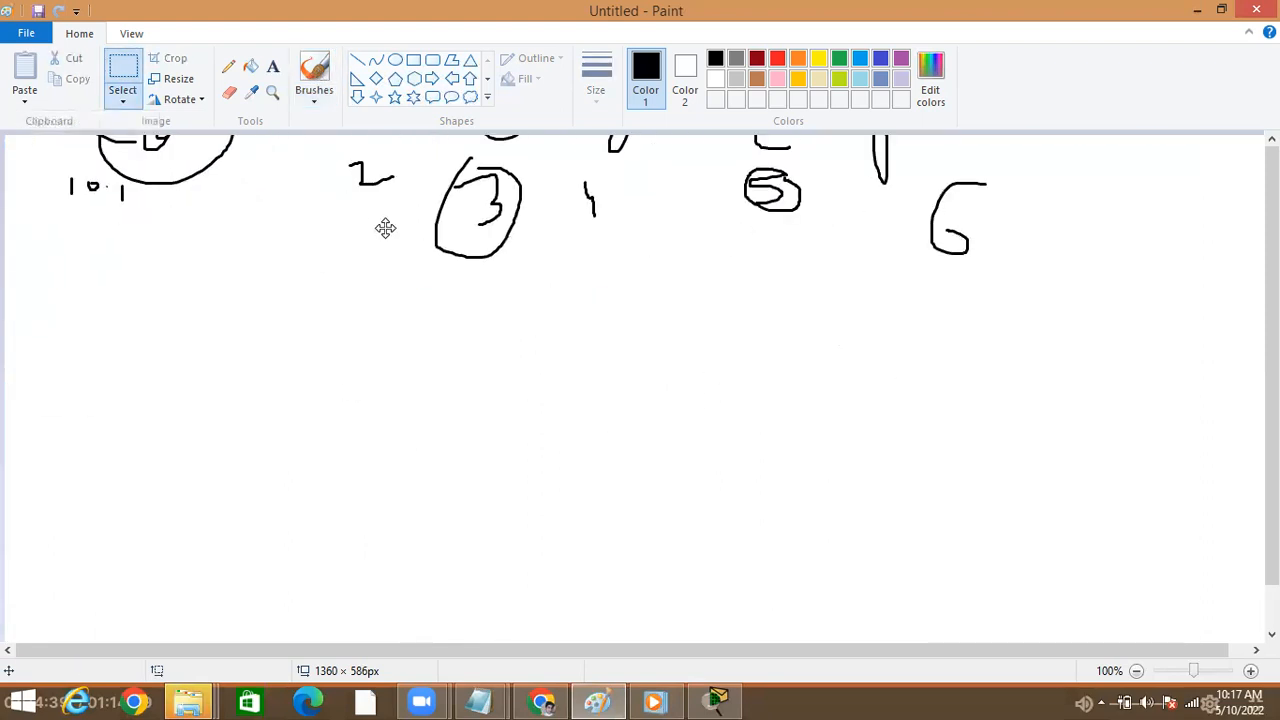
key(Delete)
- Brush two new black switch outlines side by side and connect them with a single link line
click(314, 75)
mouse_move(149, 233)
mouse_down()
mouse_move(142, 287)
mouse_move(388, 270)
mouse_move(300, 246)
mouse_move(177, 248)
mouse_move(145, 234)
mouse_up()
mouse_move(820, 243)
mouse_down()
mouse_move(821, 288)
mouse_move(1200, 282)
mouse_move(1192, 234)
mouse_move(829, 212)
mouse_move(816, 236)
mouse_up()
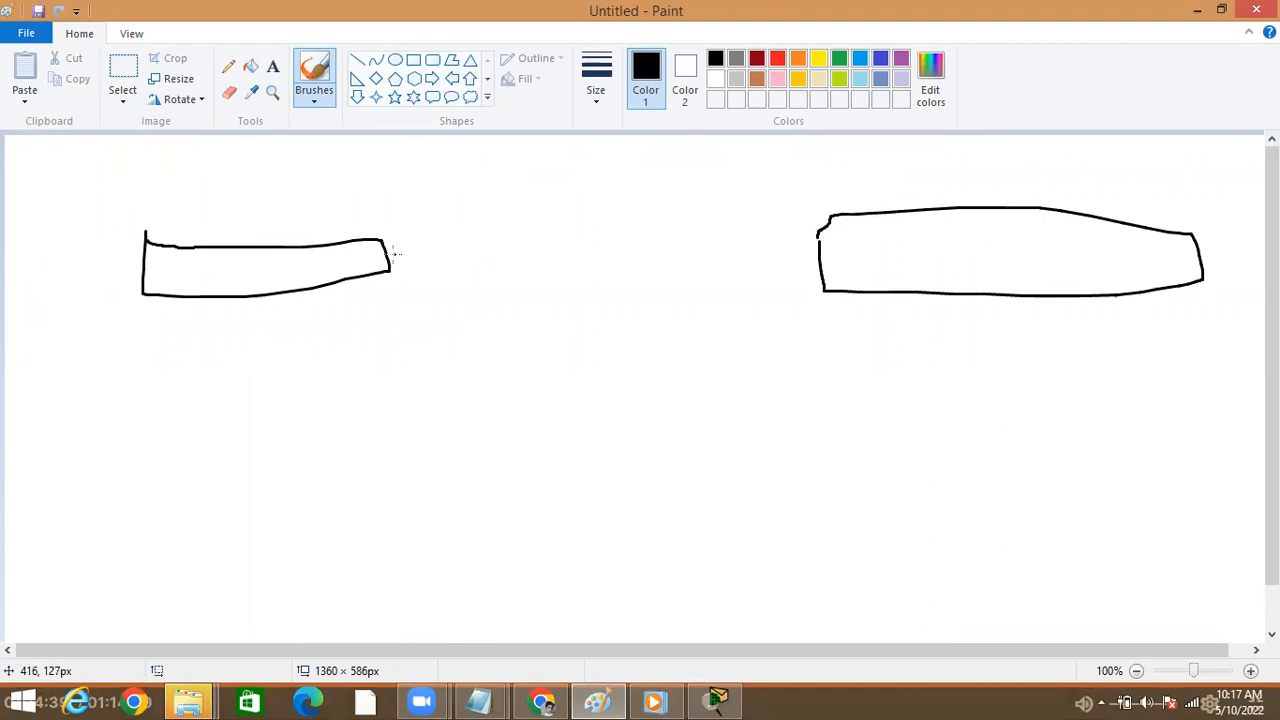
mouse_move(388, 254)
mouse_down()
mouse_move(644, 281)
mouse_move(820, 262)
mouse_up()
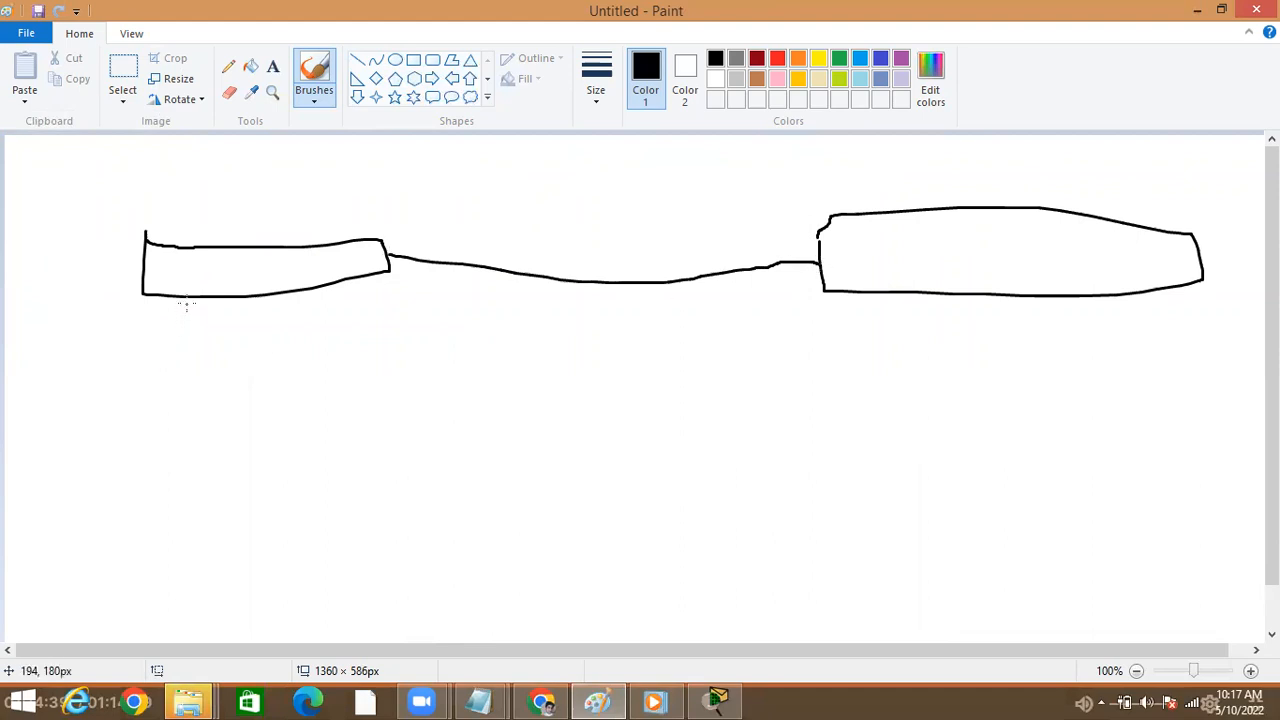
- Draw two links under each switch, ending the left switch's outer link in a circled square and the right switch's outer link in a flat box
drag(186, 302, 126, 436)
drag(140, 484, 119, 427)
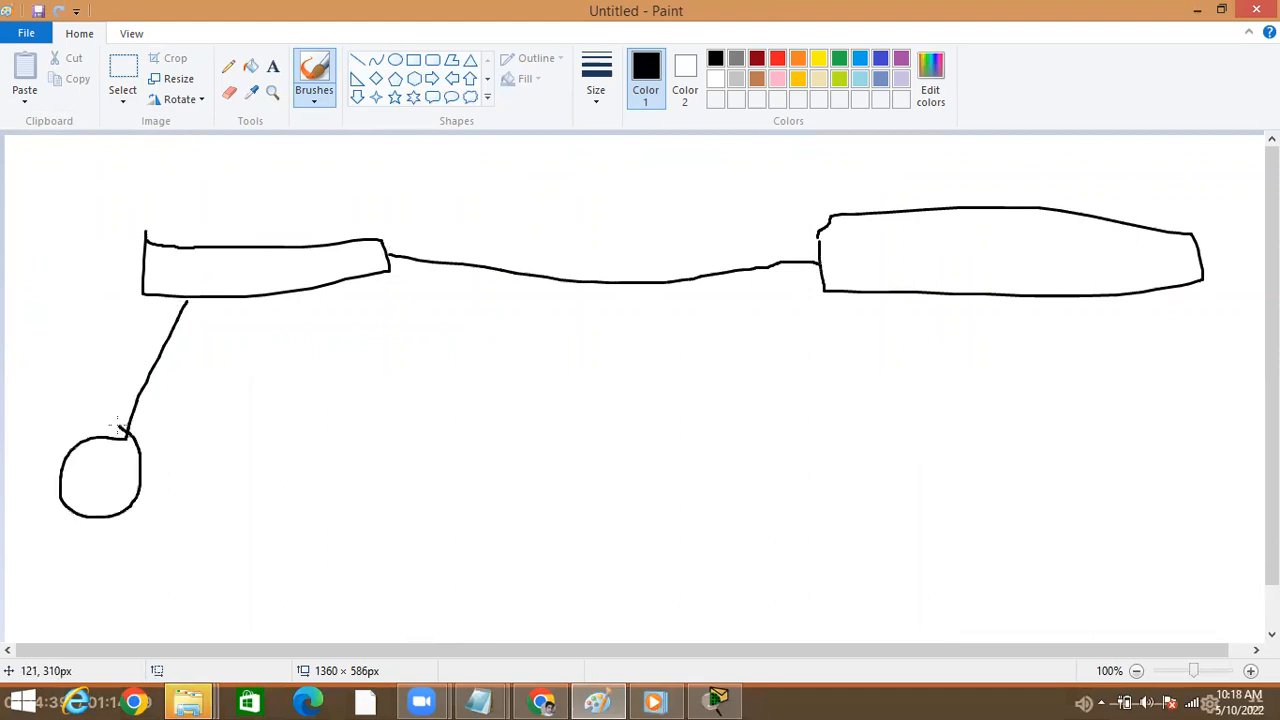
mouse_move(87, 470)
mouse_down()
mouse_move(116, 467)
mouse_move(86, 496)
mouse_up()
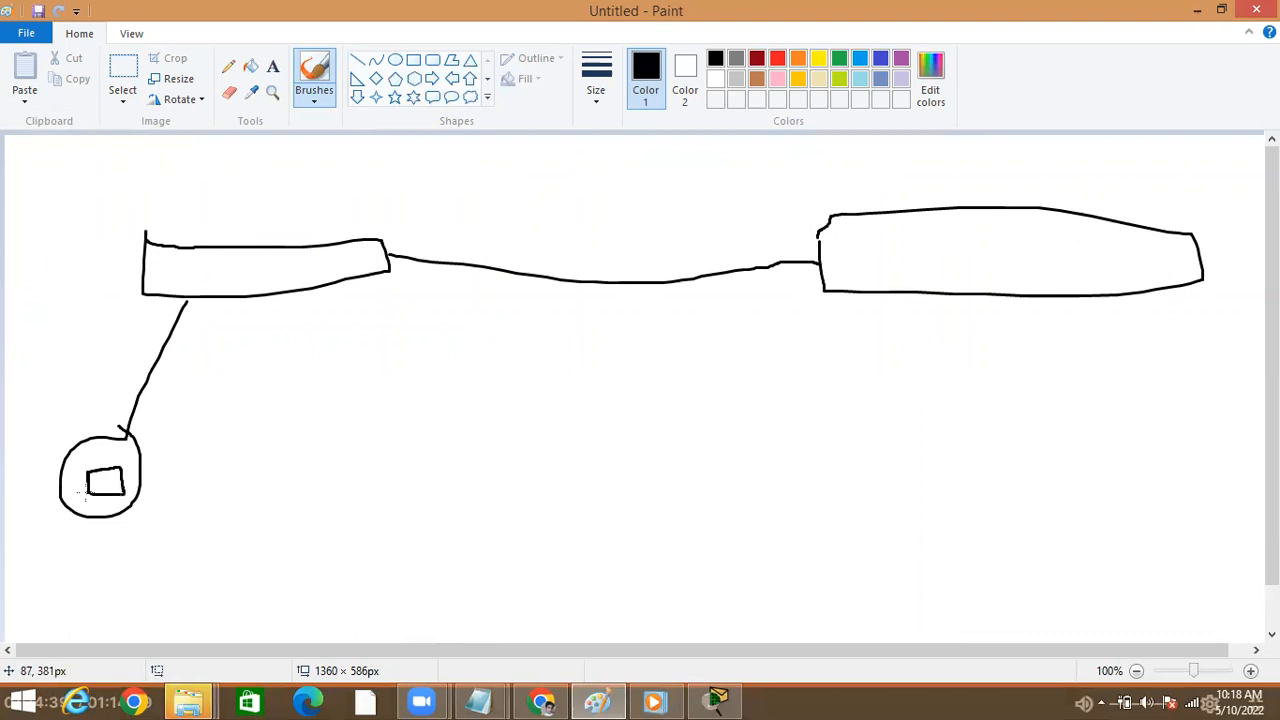
mouse_move(949, 297)
mouse_down()
mouse_move(1008, 477)
mouse_move(1005, 526)
mouse_up()
mouse_move(1192, 497)
mouse_down()
mouse_move(1050, 458)
mouse_move(1027, 481)
mouse_up()
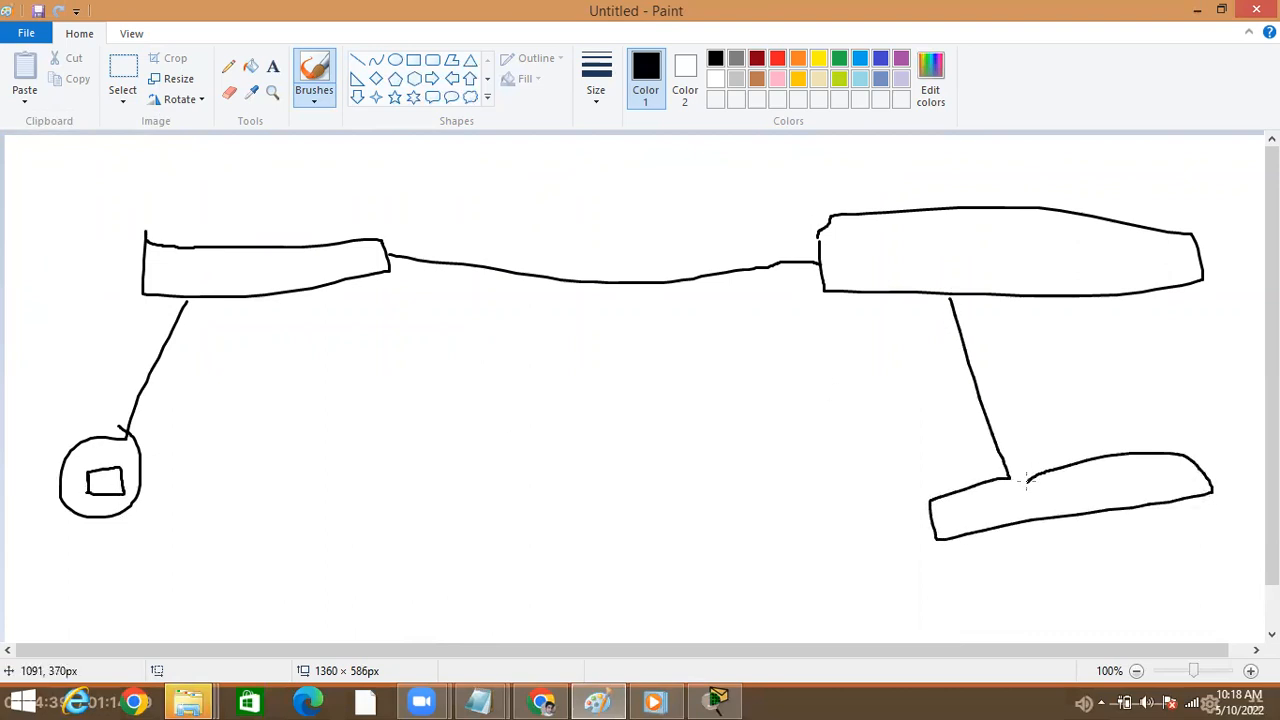
drag(887, 285, 805, 455)
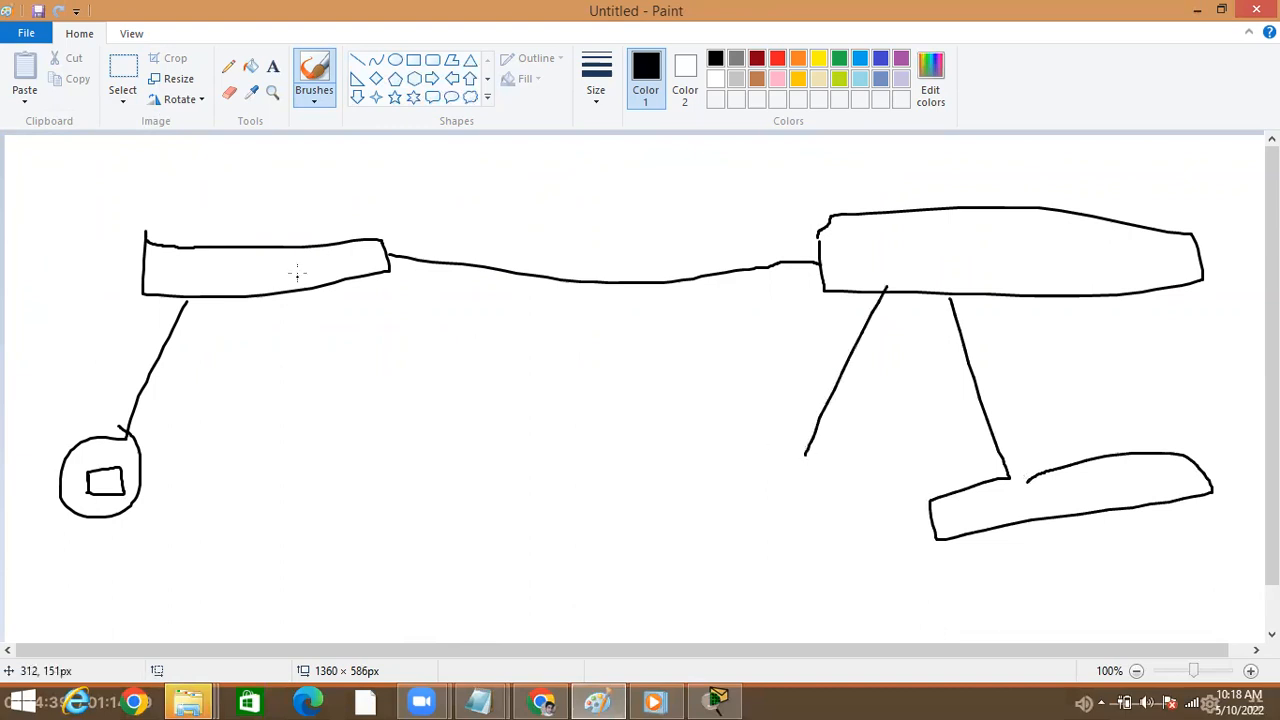
drag(297, 290, 297, 323)
drag(303, 381, 306, 414)
- Label the inter-switch link ends 10 and 20 and two hosts 10.1 and 2, adding a small oval at the left switch's second link
mouse_move(390, 232)
mouse_down()
mouse_move(390, 256)
mouse_move(401, 234)
mouse_up()
mouse_move(743, 234)
mouse_down()
mouse_move(745, 250)
mouse_move(780, 249)
mouse_move(773, 240)
mouse_up()
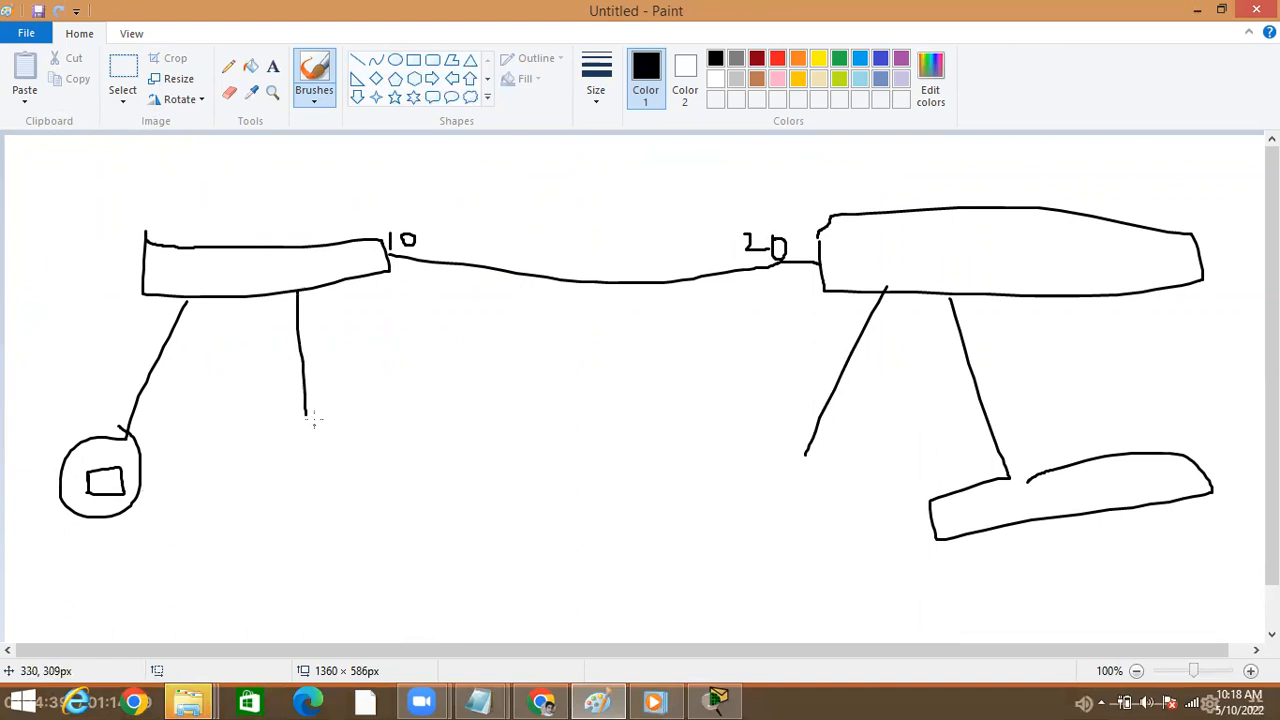
mouse_move(311, 417)
mouse_down()
mouse_move(329, 423)
mouse_move(306, 426)
mouse_move(334, 420)
mouse_up()
mouse_move(77, 556)
mouse_down()
mouse_move(77, 586)
mouse_move(146, 574)
mouse_up()
drag(783, 514, 837, 546)
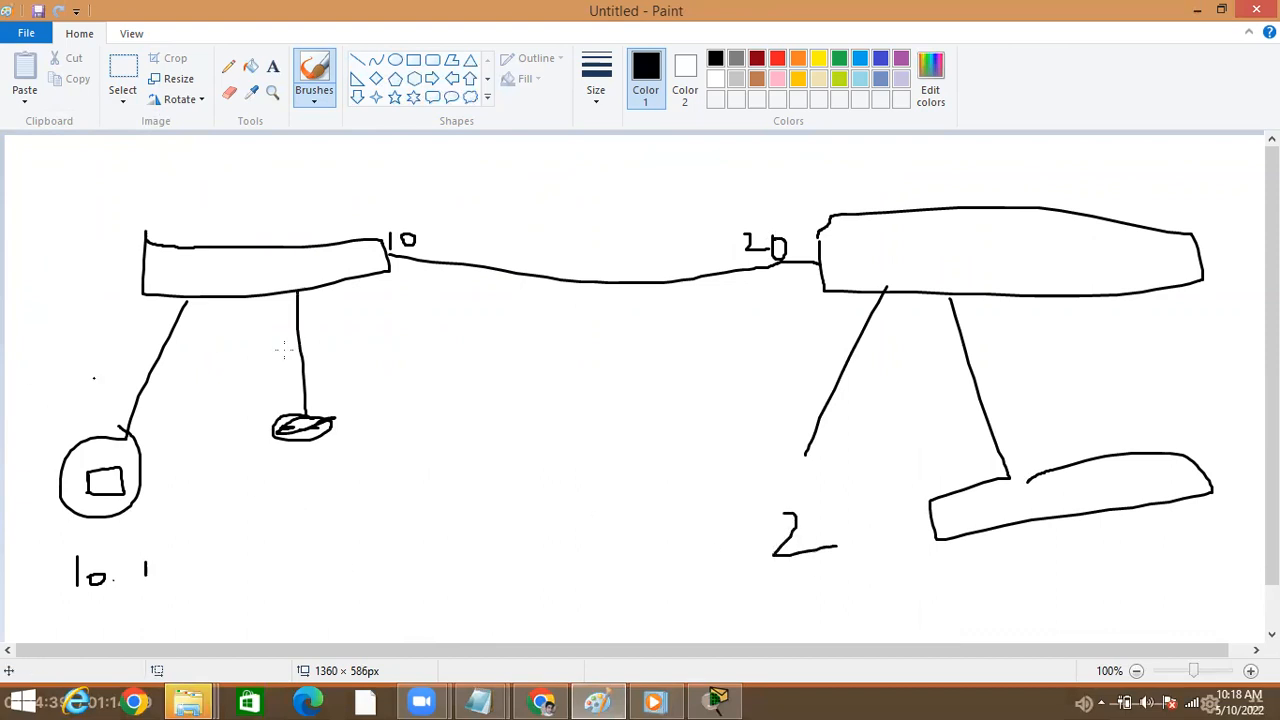
- Draw an arrow from host 10.1 to its filled-in, circled switch port, and arrows out towards the right switch and down the second link
click(241, 443)
mouse_move(80, 415)
mouse_down()
mouse_move(74, 325)
mouse_move(128, 312)
mouse_move(118, 308)
mouse_move(188, 312)
mouse_move(196, 298)
mouse_move(201, 316)
mouse_up()
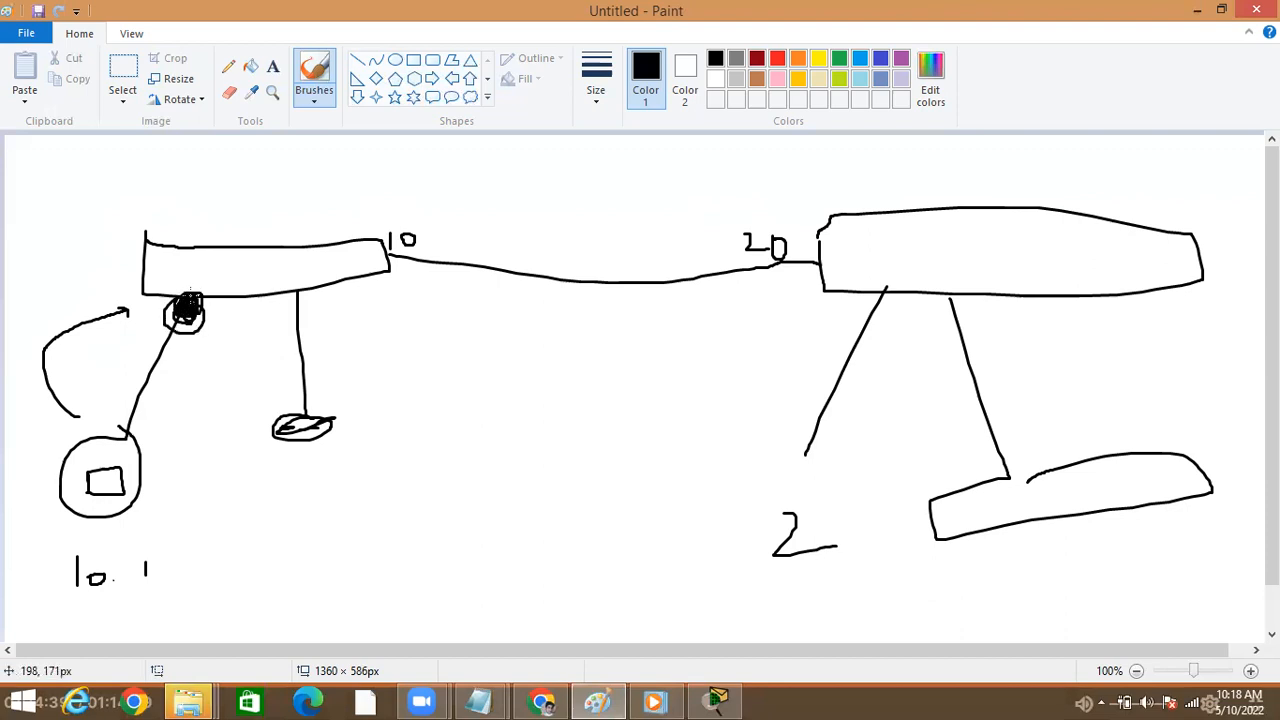
drag(285, 230, 466, 218)
mouse_move(312, 290)
mouse_down()
mouse_move(320, 370)
mouse_move(334, 337)
mouse_up()
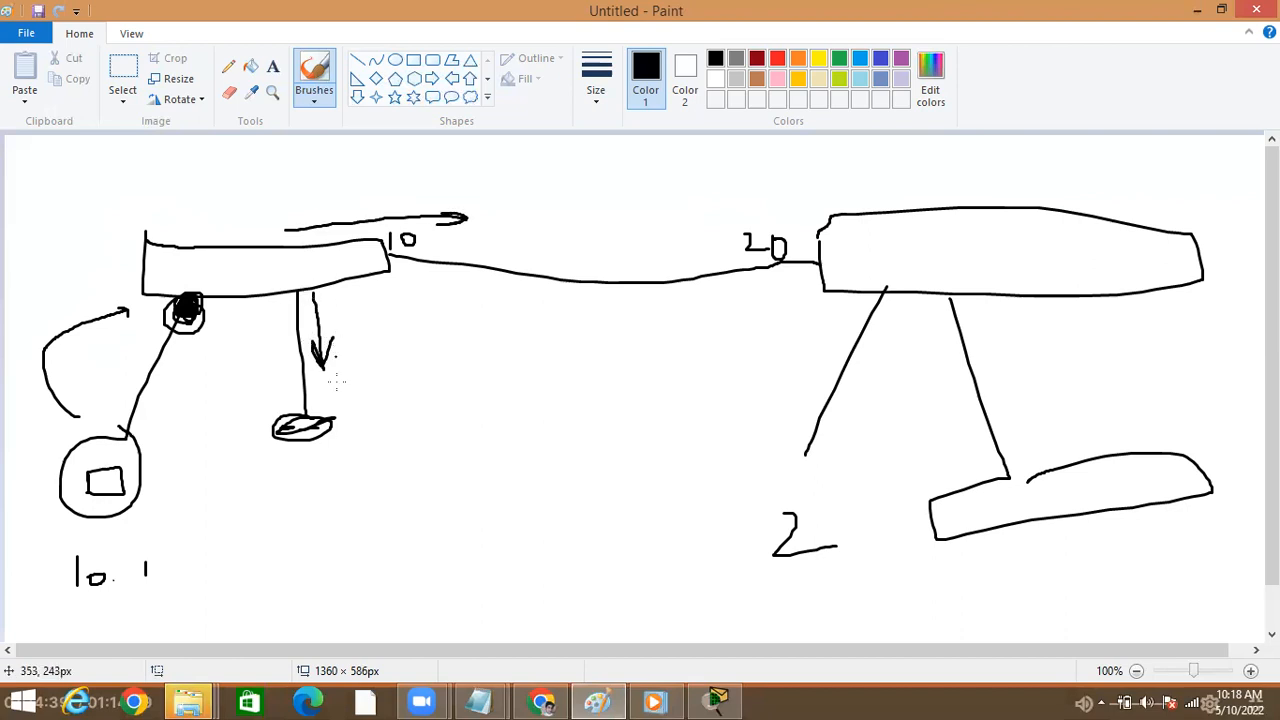
- Draw a circled loop mark below the left switch's second device and an arrow along the inter-switch link towards the right switch
mouse_move(320, 468)
mouse_down()
mouse_move(357, 488)
mouse_move(312, 550)
mouse_up()
mouse_move(360, 430)
mouse_down()
mouse_move(410, 466)
mouse_move(378, 425)
mouse_up()
mouse_move(430, 287)
mouse_down()
mouse_move(550, 316)
mouse_move(680, 298)
mouse_up()
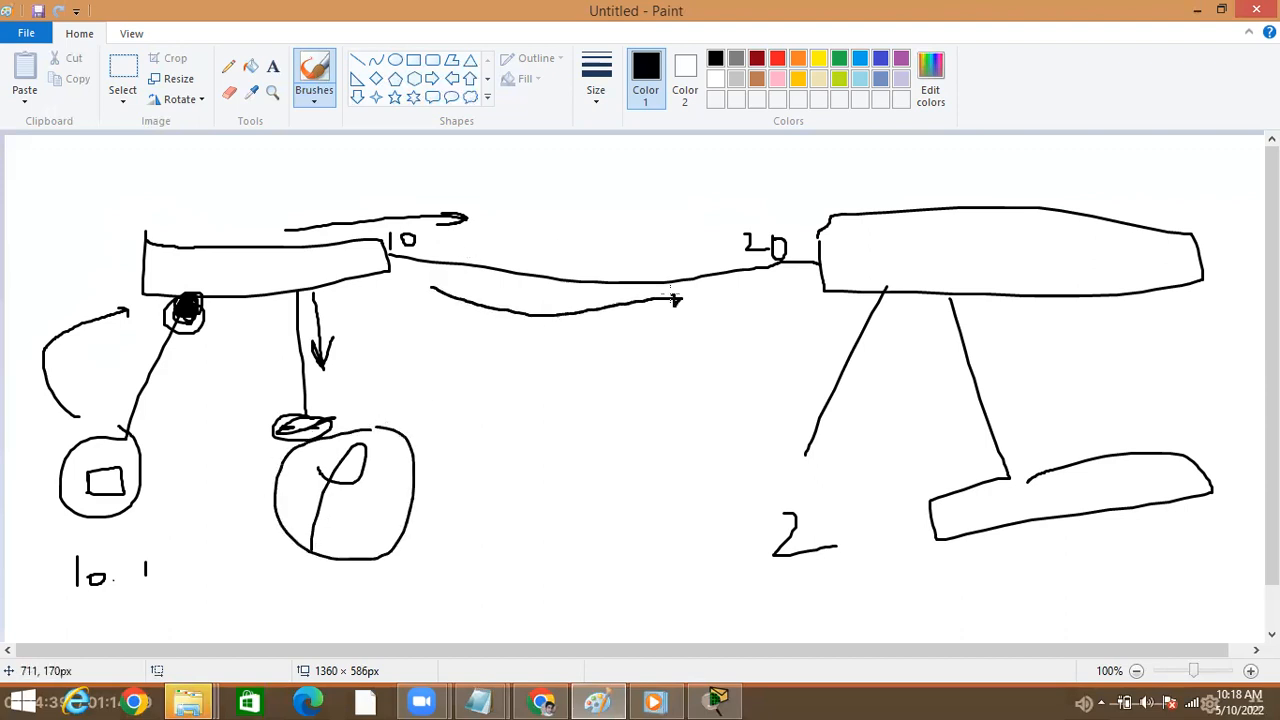
- Fill in and circle the right switch's incoming port, ring the left port marked 10, and draw arrows towards host 2 and away from the incoming port
mouse_move(790, 231)
mouse_down()
mouse_move(750, 256)
mouse_move(810, 240)
mouse_move(786, 226)
mouse_move(810, 280)
mouse_move(838, 267)
mouse_move(822, 253)
mouse_move(800, 268)
mouse_move(814, 243)
mouse_move(804, 261)
mouse_move(795, 250)
mouse_move(811, 252)
mouse_up()
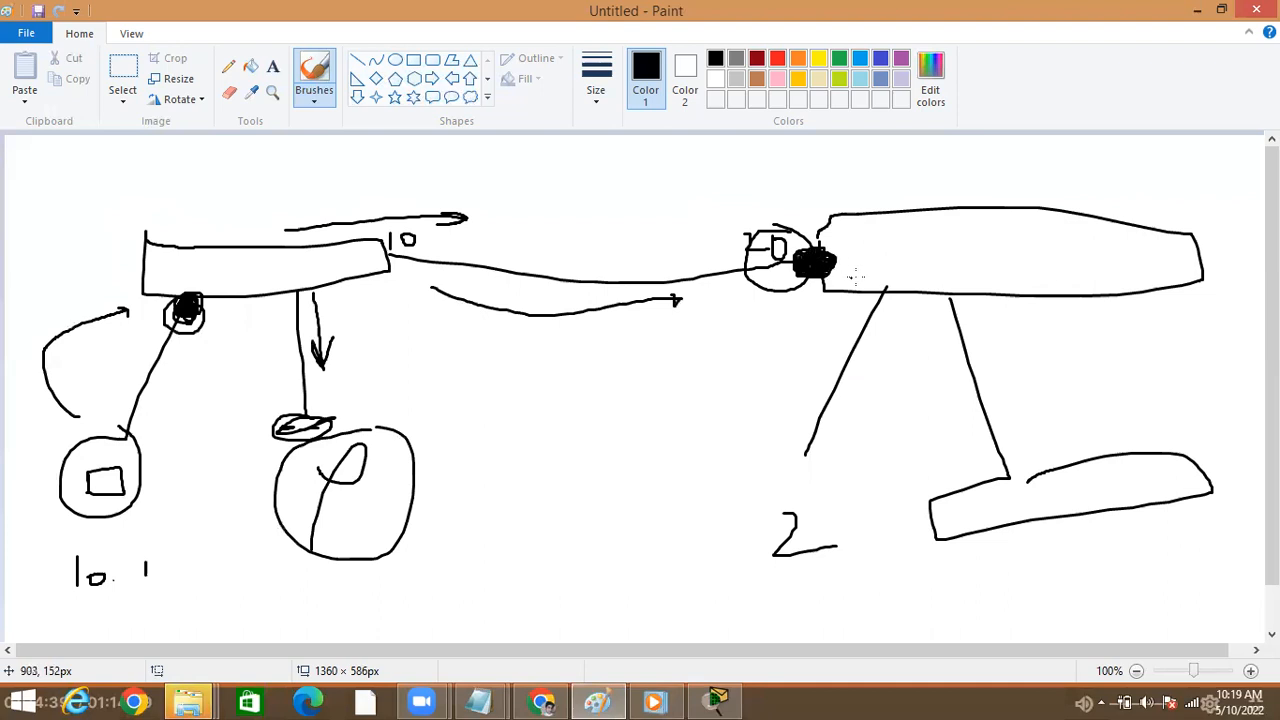
drag(886, 290, 830, 394)
mouse_move(786, 240)
mouse_down()
mouse_move(770, 266)
mouse_move(775, 300)
mouse_move(800, 286)
mouse_up()
mouse_move(389, 260)
mouse_down()
mouse_move(360, 245)
mouse_move(373, 255)
mouse_up()
mouse_move(772, 310)
mouse_down()
mouse_move(640, 434)
mouse_move(665, 437)
mouse_up()
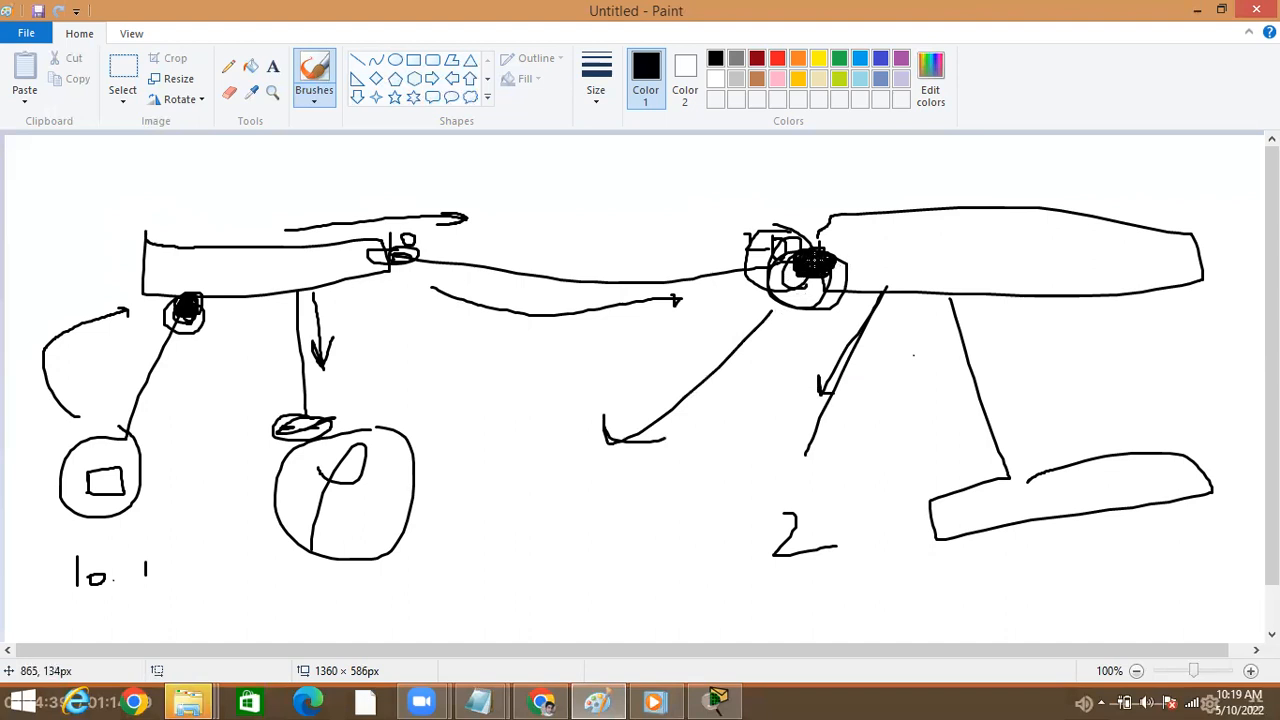
- Darken both inter-switch port marks and add further arrow and curve strokes along the right switch's two device links
drag(812, 258, 820, 262)
mouse_move(878, 328)
mouse_down()
mouse_move(775, 410)
mouse_move(856, 418)
mouse_up()
drag(992, 340, 1021, 399)
drag(973, 376, 1088, 336)
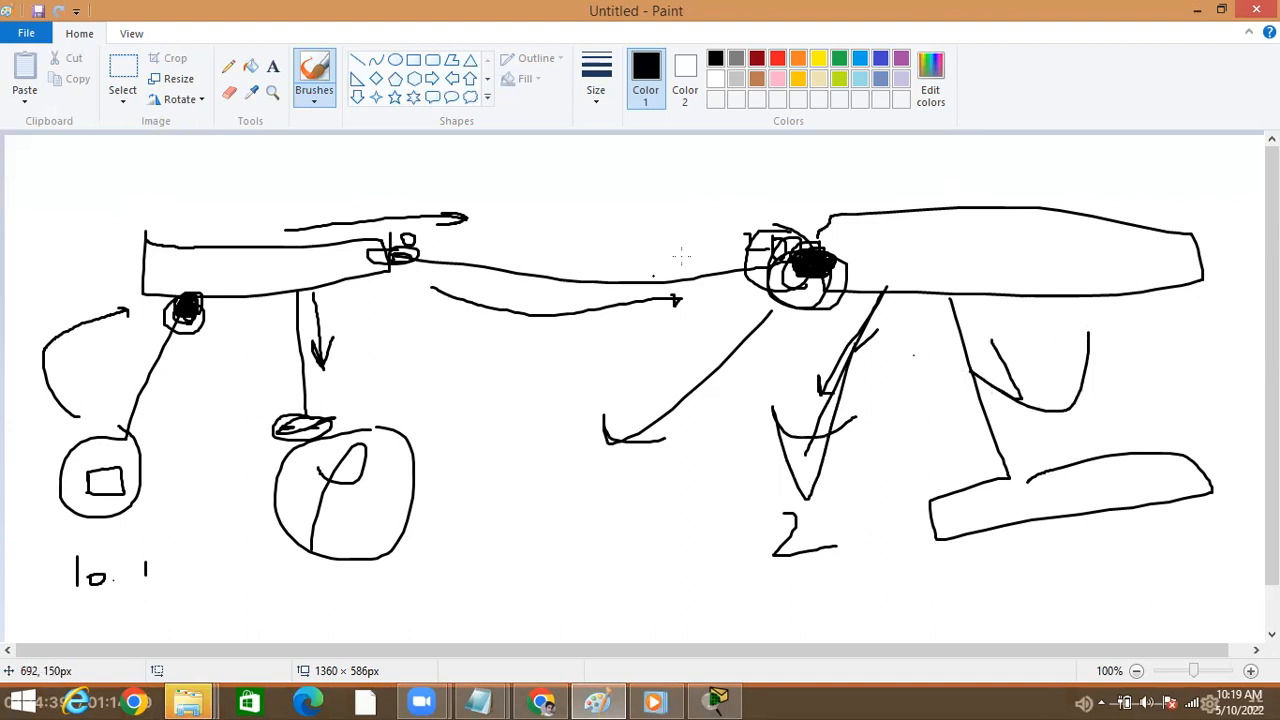
drag(388, 251, 378, 257)
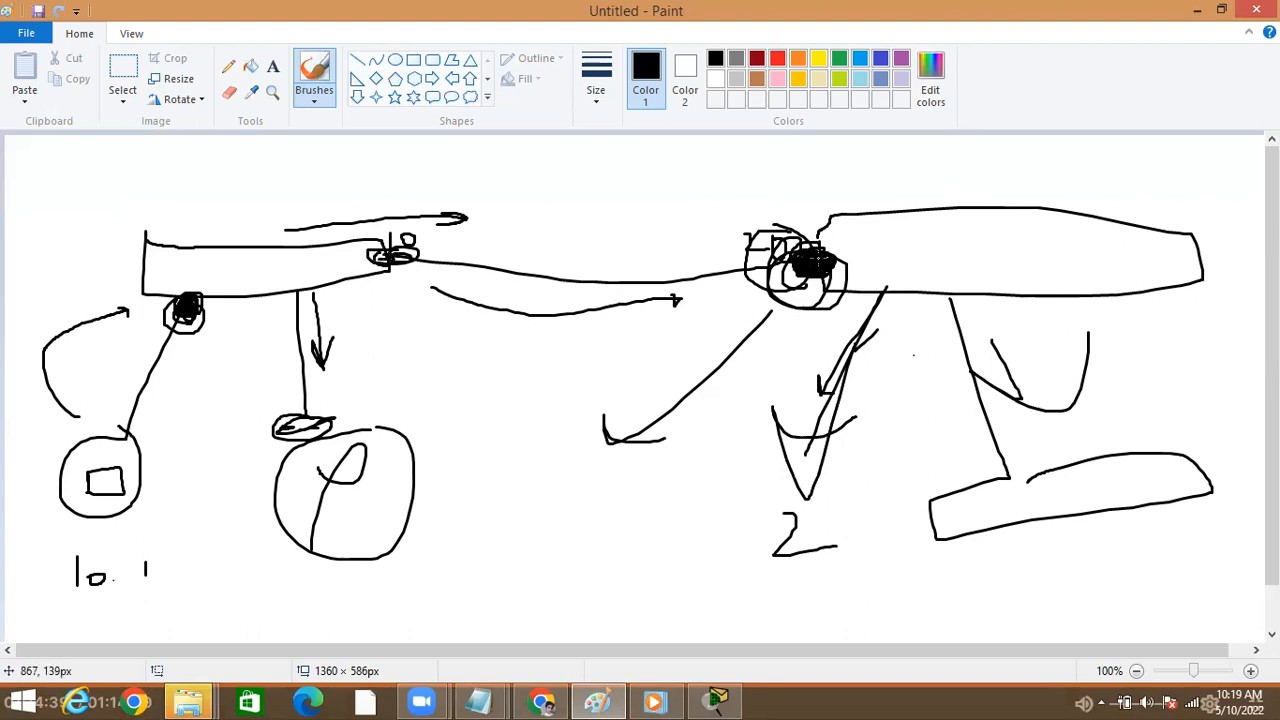